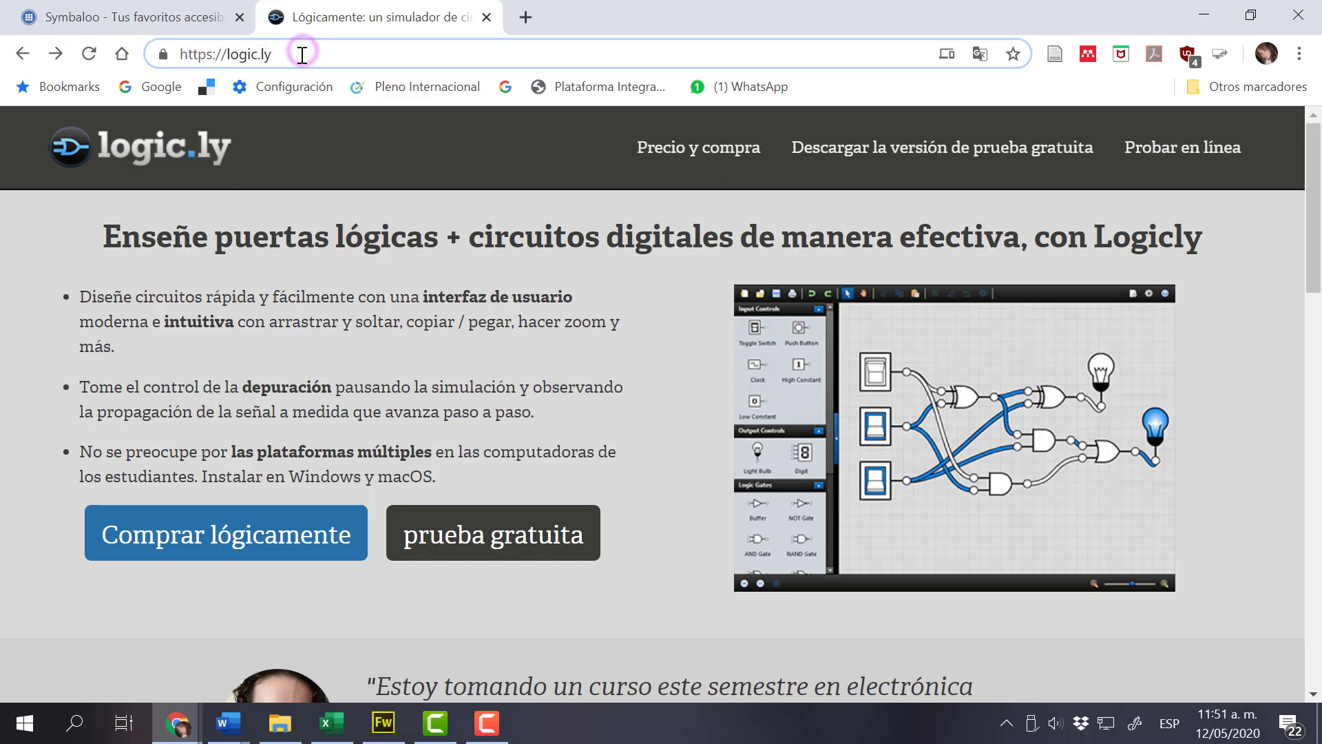
Open the online demo at logic.ly/demo and dismiss the translation prompt and welcome window.
{"action": "type", "text": "/de"}
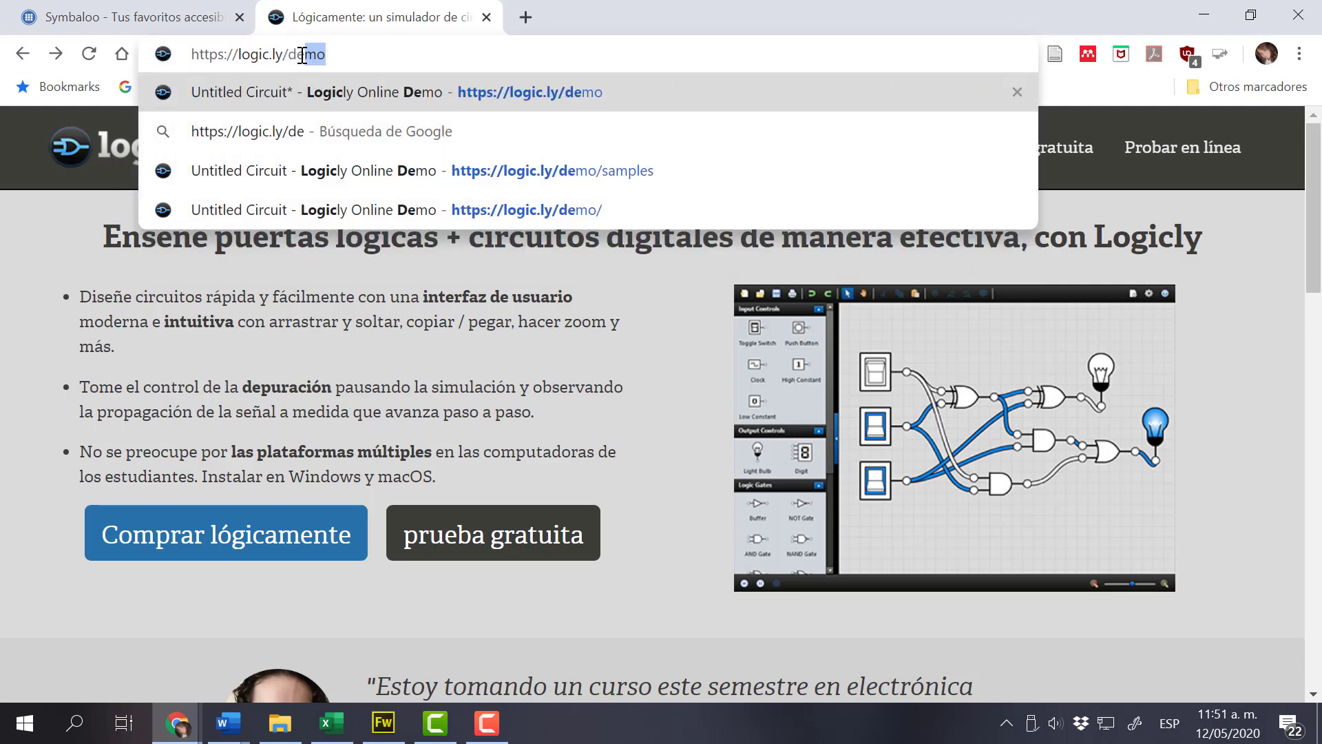
{"action": "type", "text": "mo"}
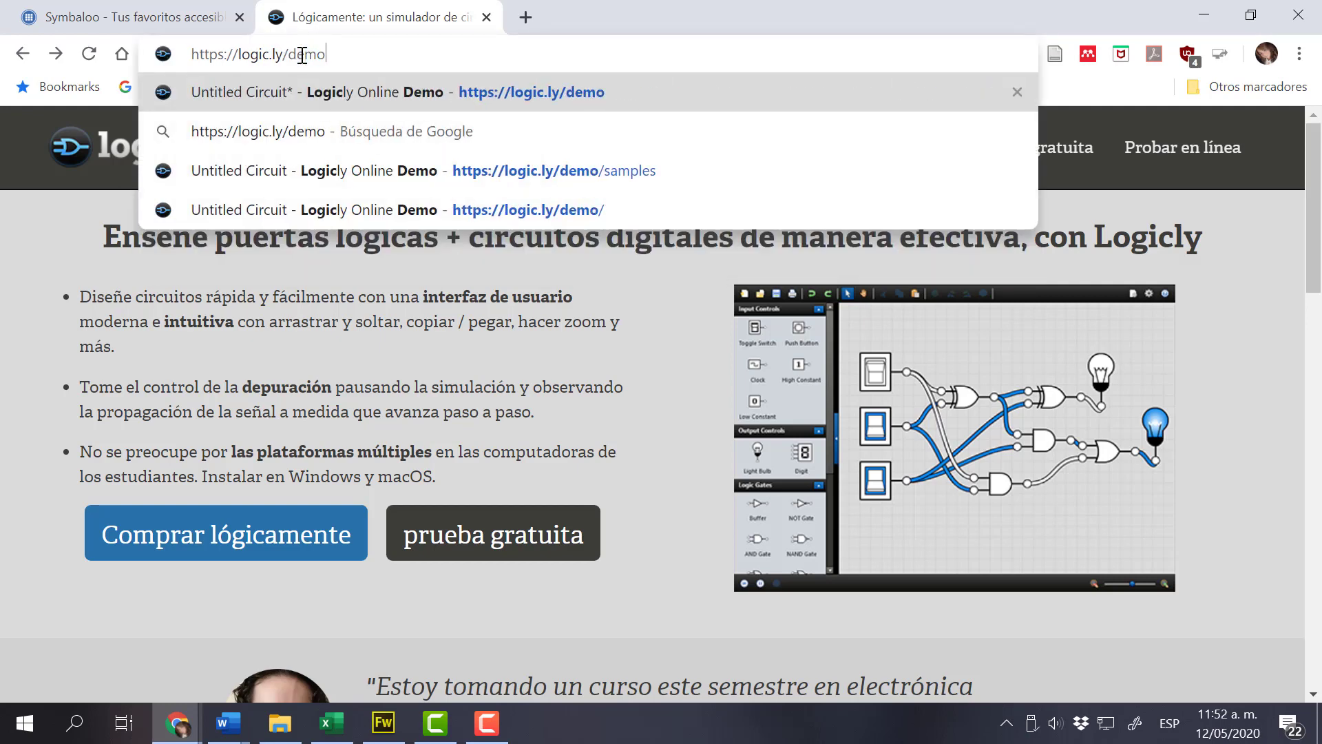
{"action": "key", "text": "Return"}
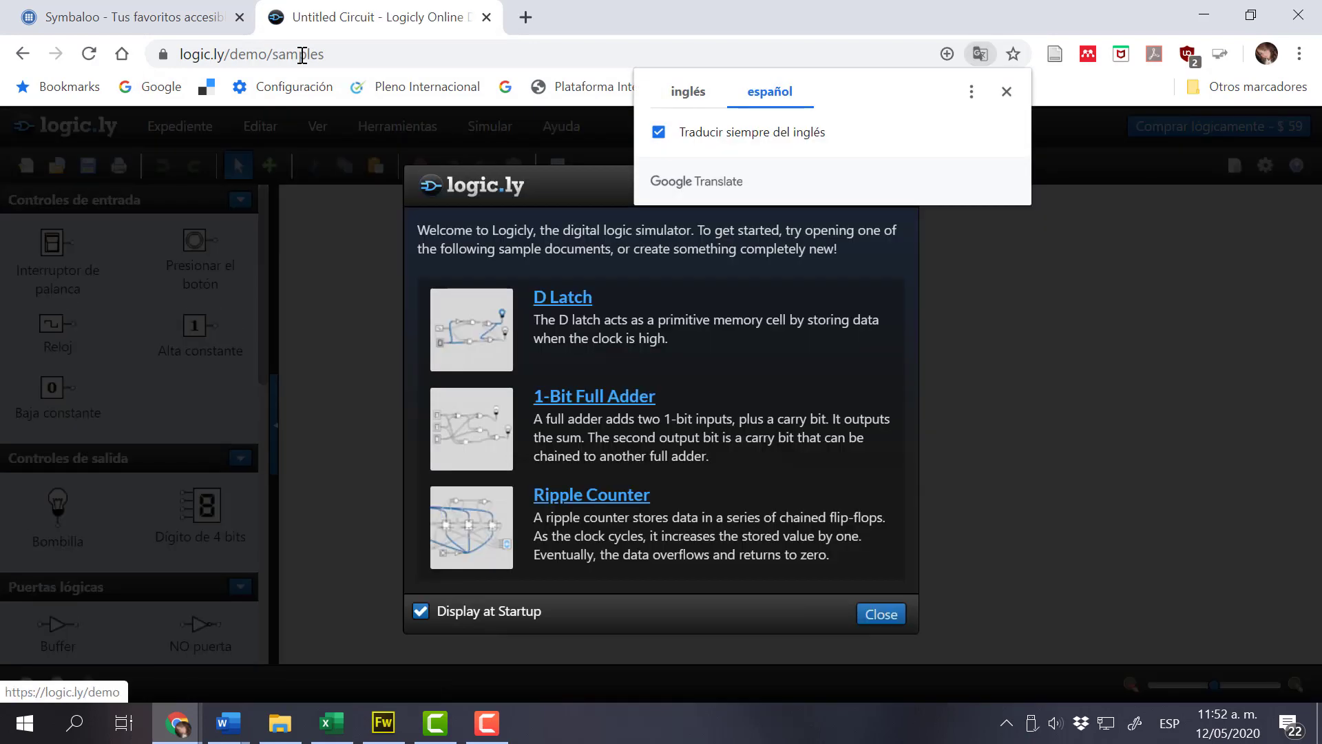
{"action": "left_click", "coordinate": [1006, 92]}
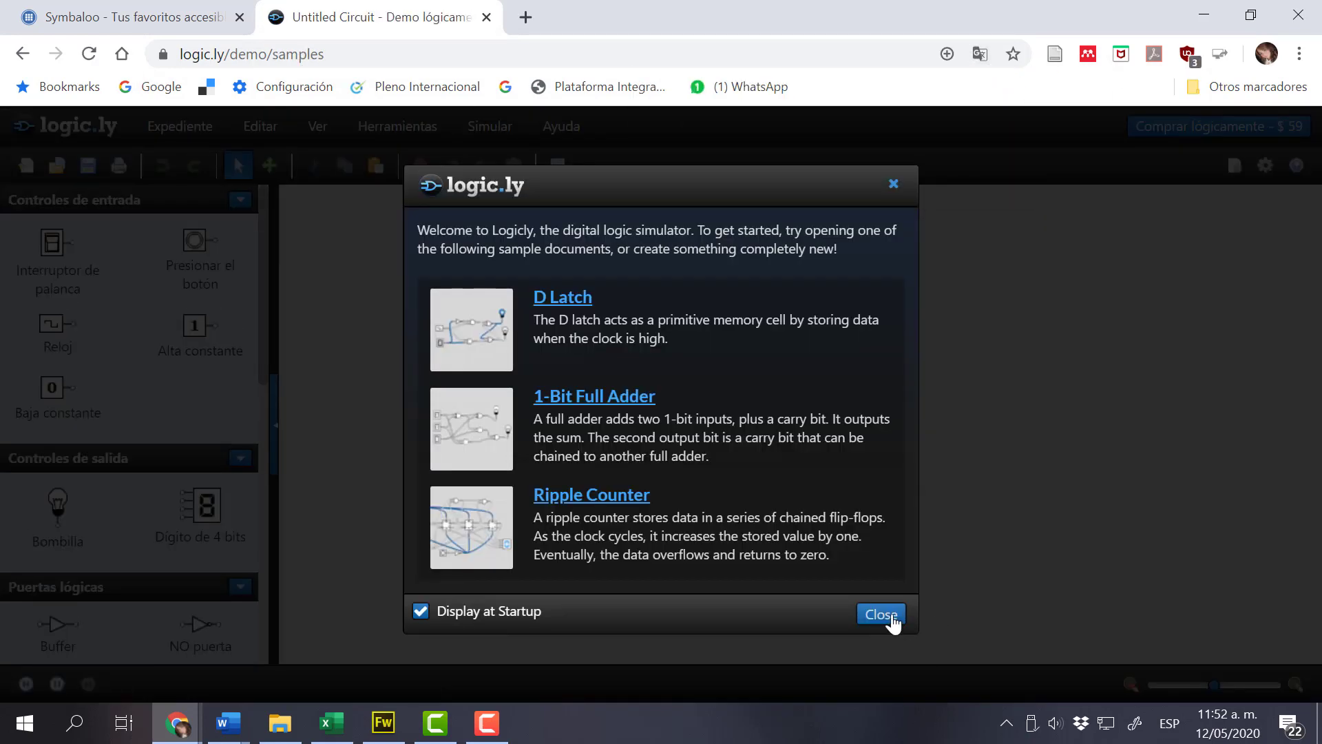
{"action": "left_click", "coordinate": [882, 615]}
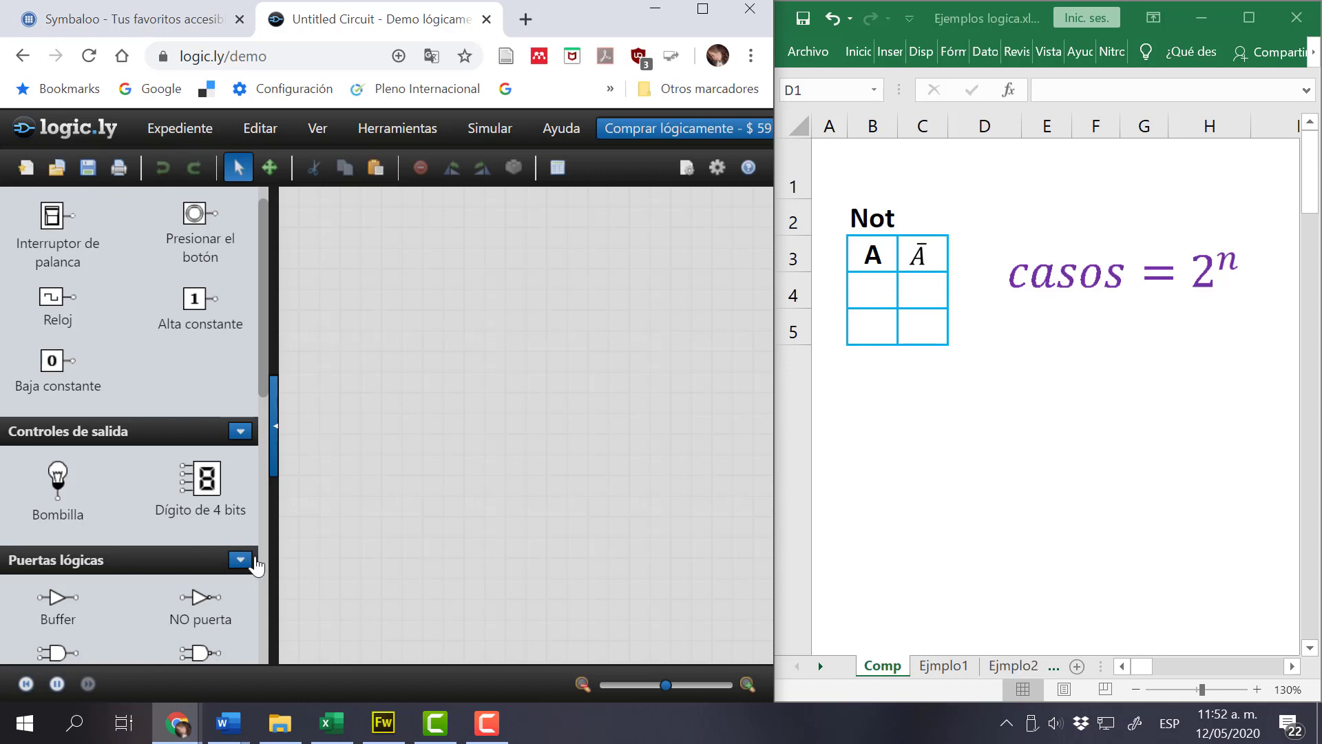
Place a NOT gate on the canvas with a toggle switch connected to its input, and turn the switch on.
{"action": "scroll", "coordinate": [72, 558], "scroll_direction": "down", "scroll_amount": 3}
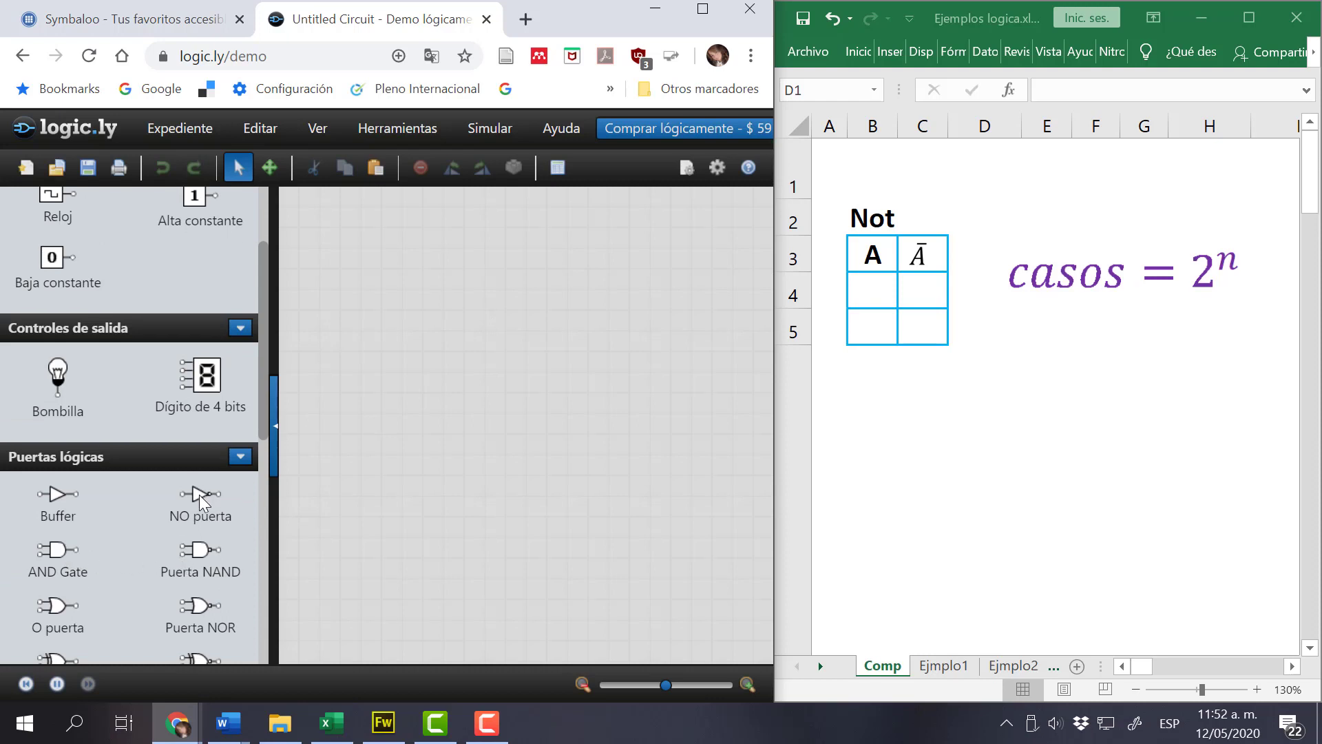
{"action": "left_click_drag", "start_coordinate": [199, 495], "coordinate": [465, 427]}
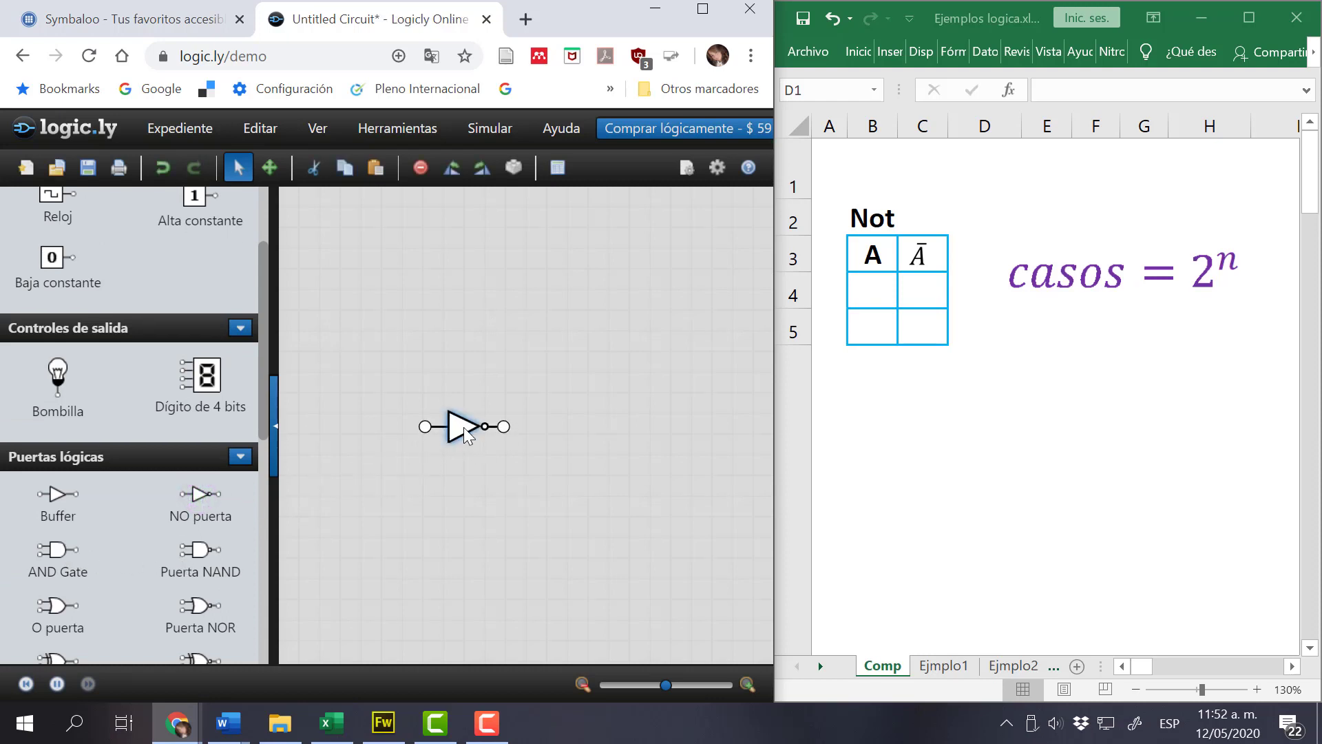
{"action": "scroll", "coordinate": [179, 385], "scroll_direction": "up", "scroll_amount": 3}
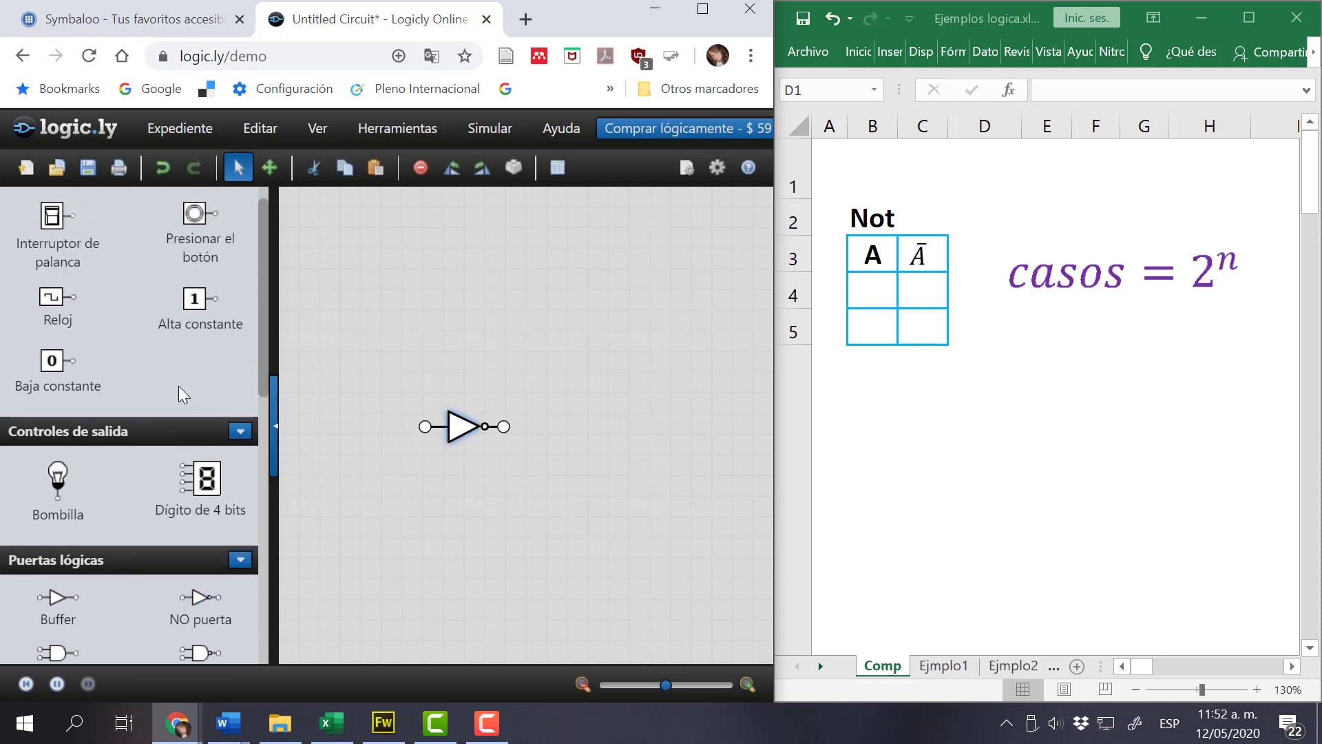
{"action": "left_click_drag", "start_coordinate": [61, 220], "coordinate": [376, 427]}
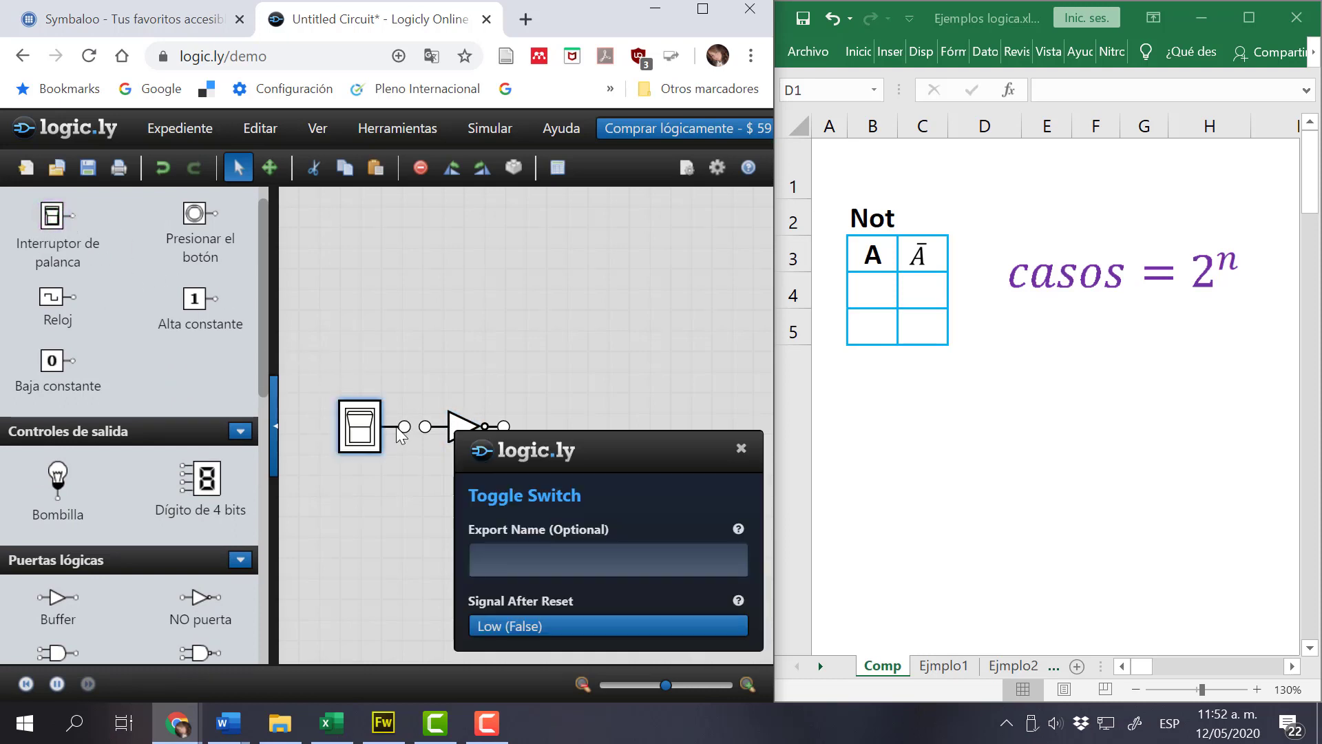
{"action": "left_click", "coordinate": [360, 425]}
Add a light bulb connected to the NOT gate's output and give the bulb an export name.
{"action": "left_click_drag", "start_coordinate": [62, 482], "coordinate": [503, 426]}
{"action": "left_click", "coordinate": [569, 379]}
{"action": "left_click_drag", "start_coordinate": [569, 379], "coordinate": [570, 387]}
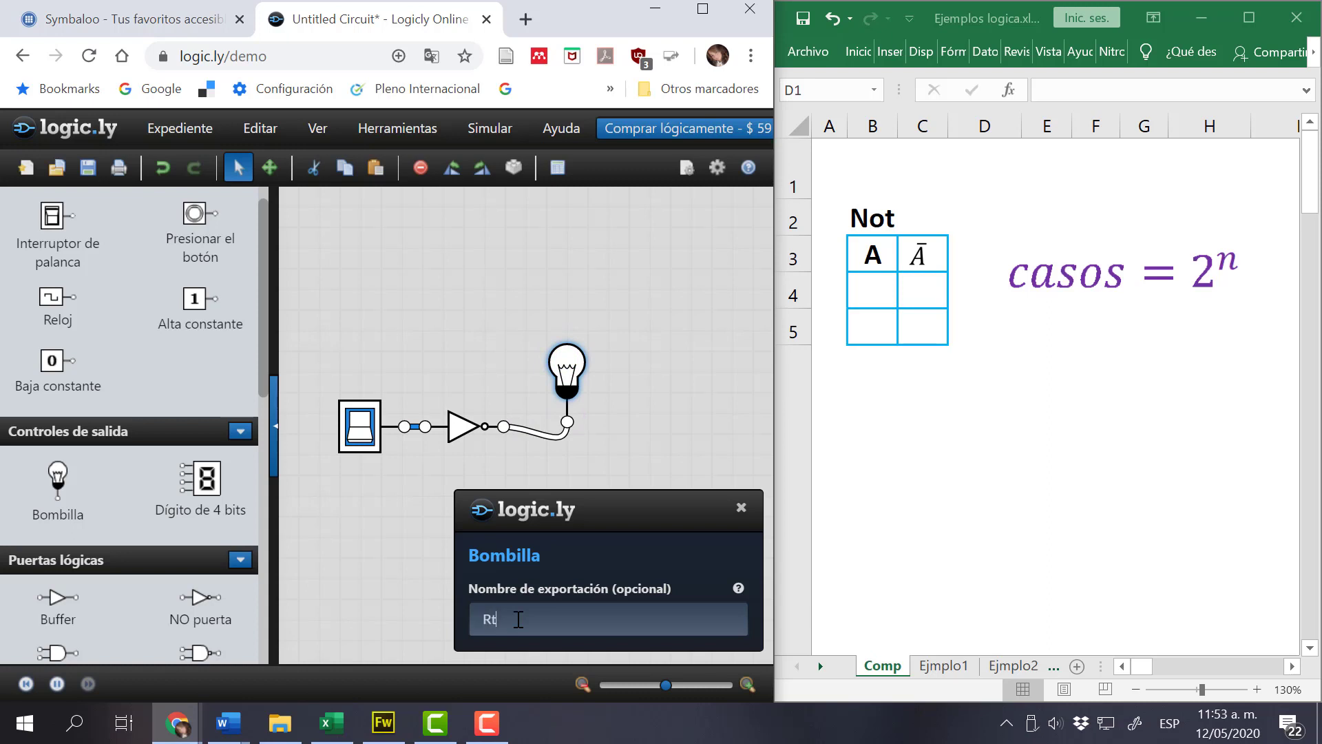
{"action": "key", "text": "Return"}
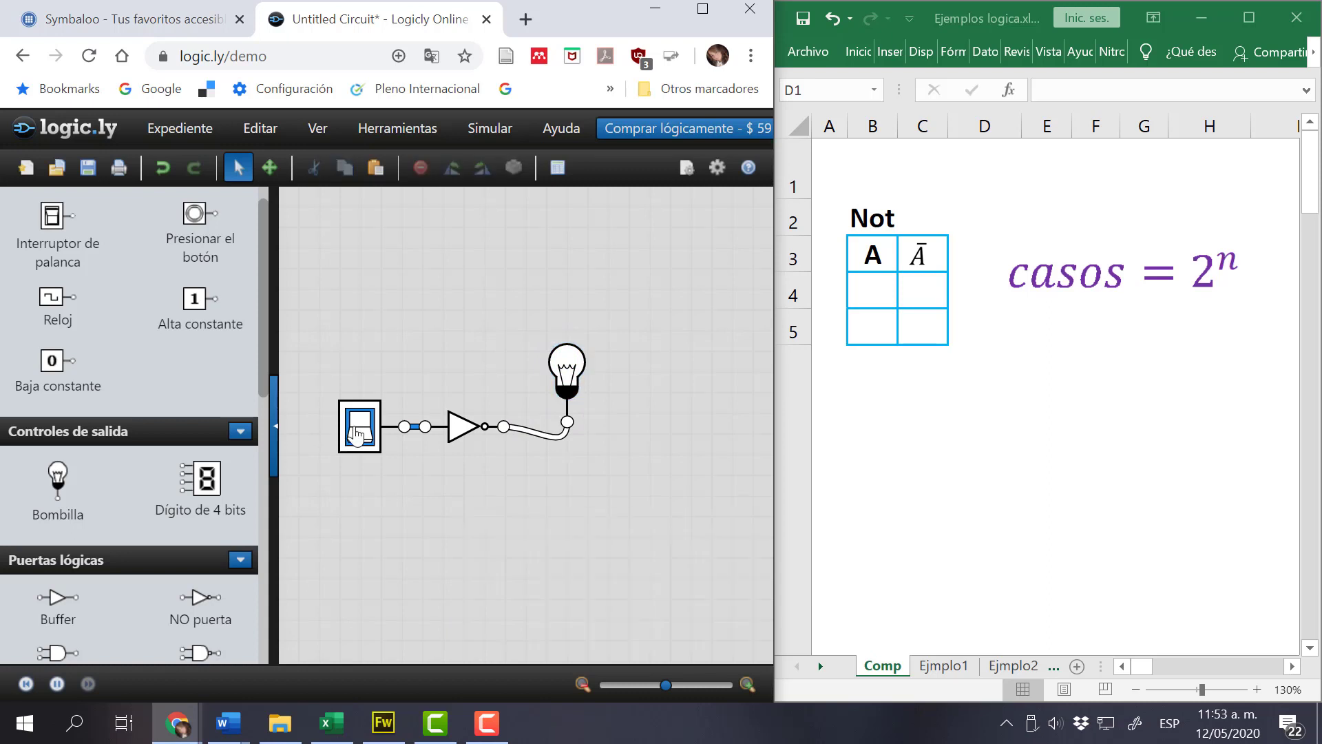
Test the NOT circuit with its switch, and fill the Not truth table in Excel with 0, 1 for A and 1, 0 for its negation.
{"action": "left_click", "coordinate": [365, 439]}
{"action": "left_click", "coordinate": [355, 434]}
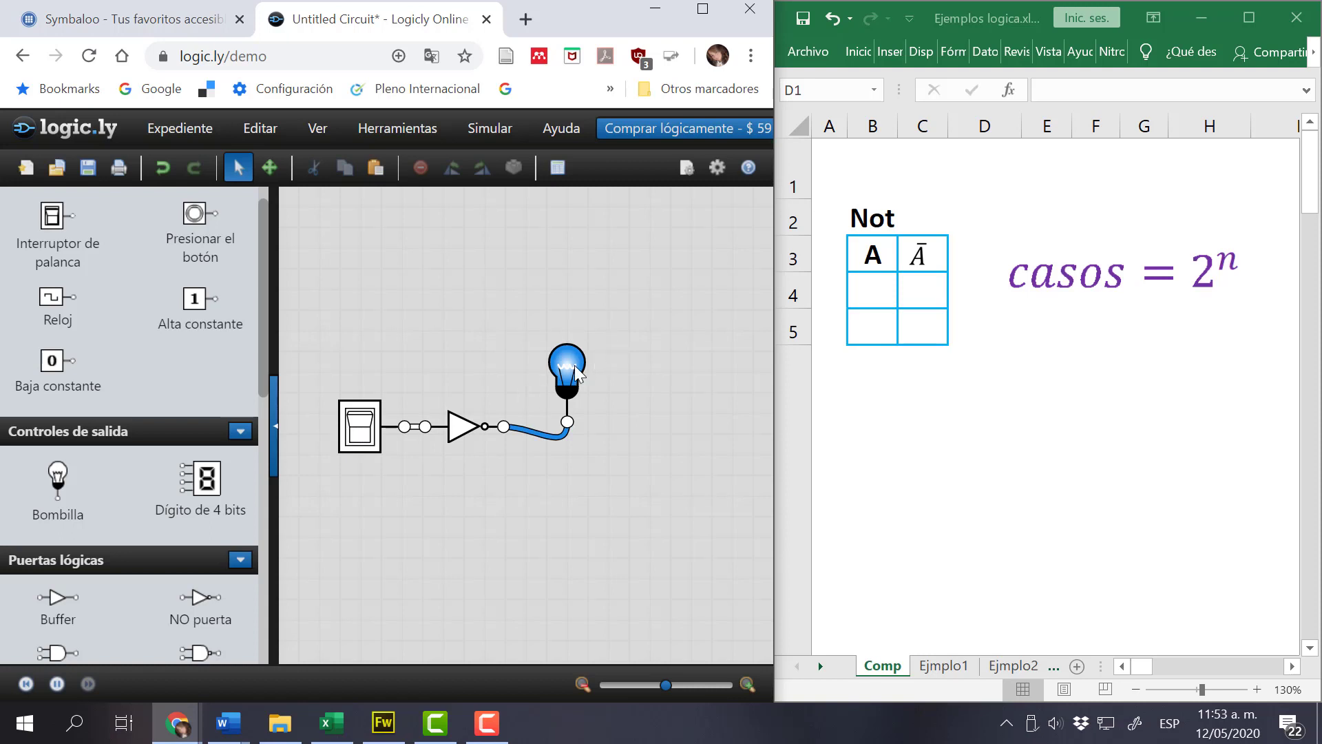
{"action": "left_click", "coordinate": [875, 288]}
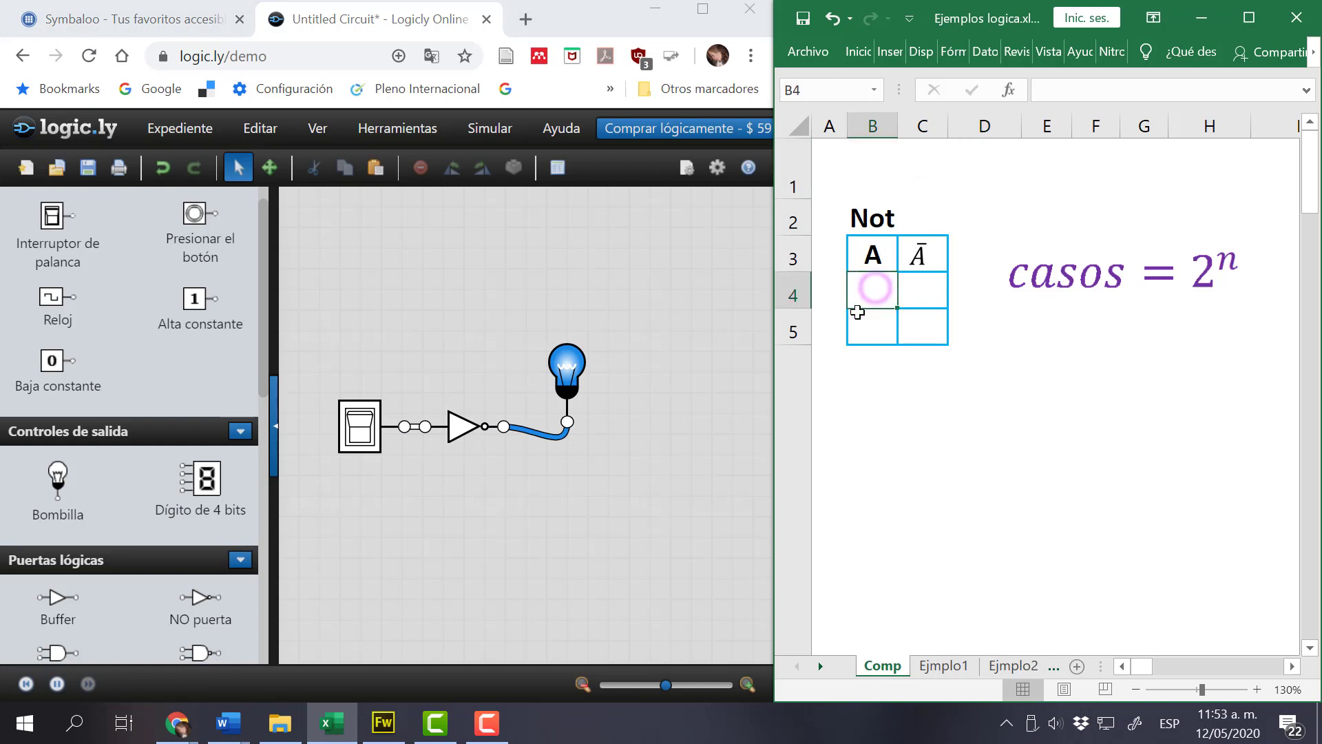
{"action": "type", "text": "0"}
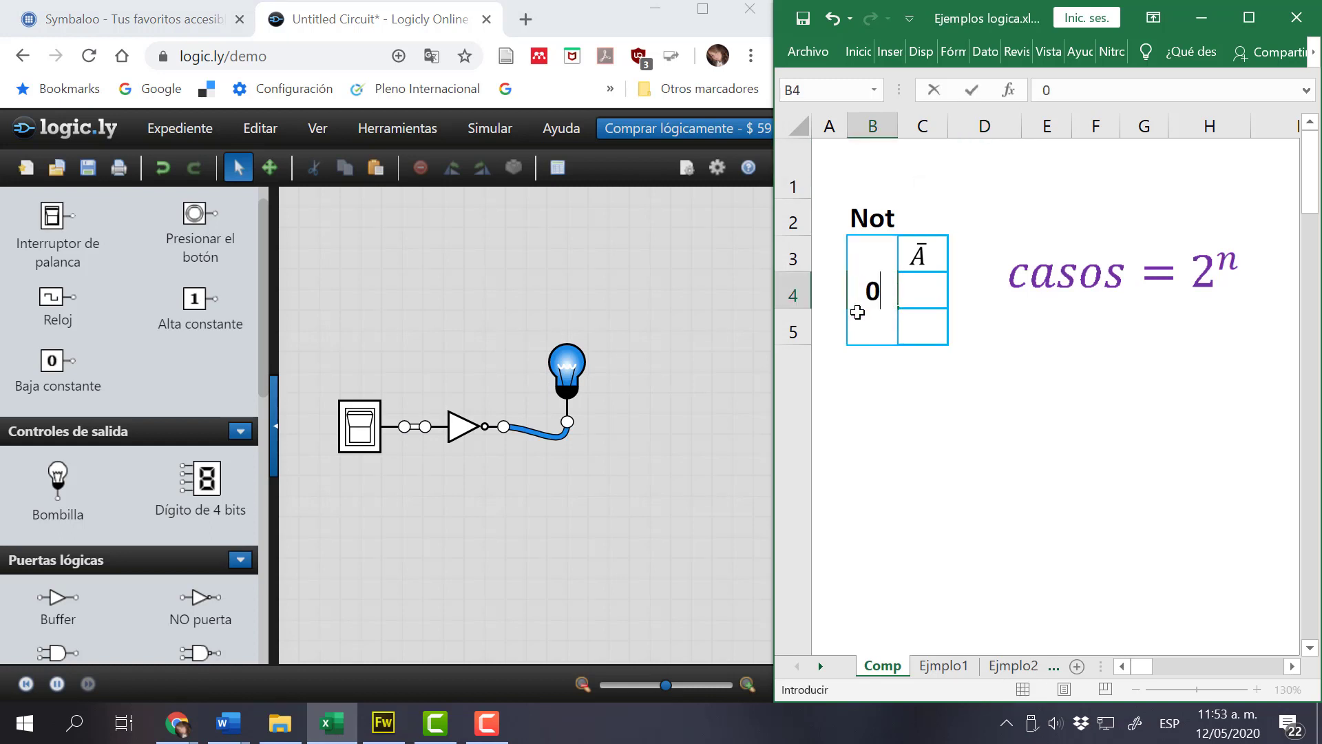
{"action": "key", "text": "Tab"}
{"action": "type", "text": "1"}
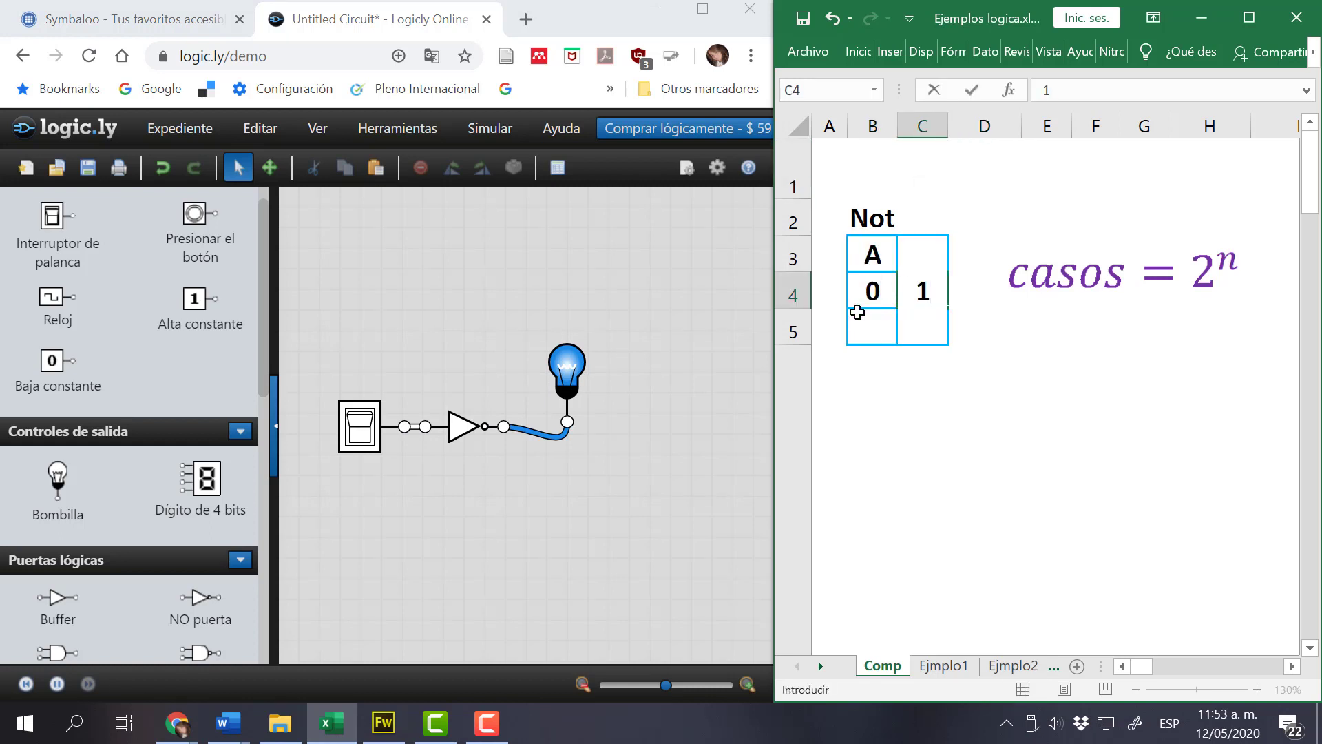
{"action": "key", "text": "Return"}
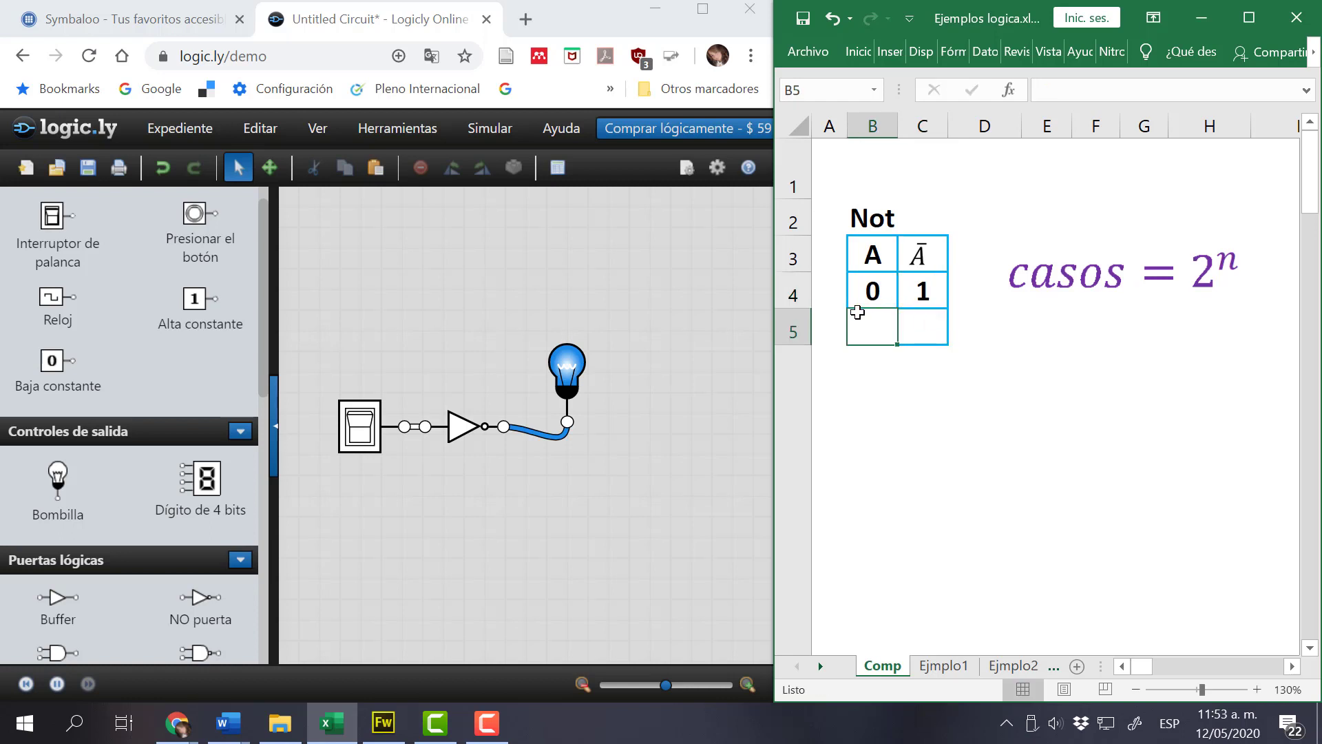
{"action": "type", "text": "1"}
{"action": "key", "text": "Tab"}
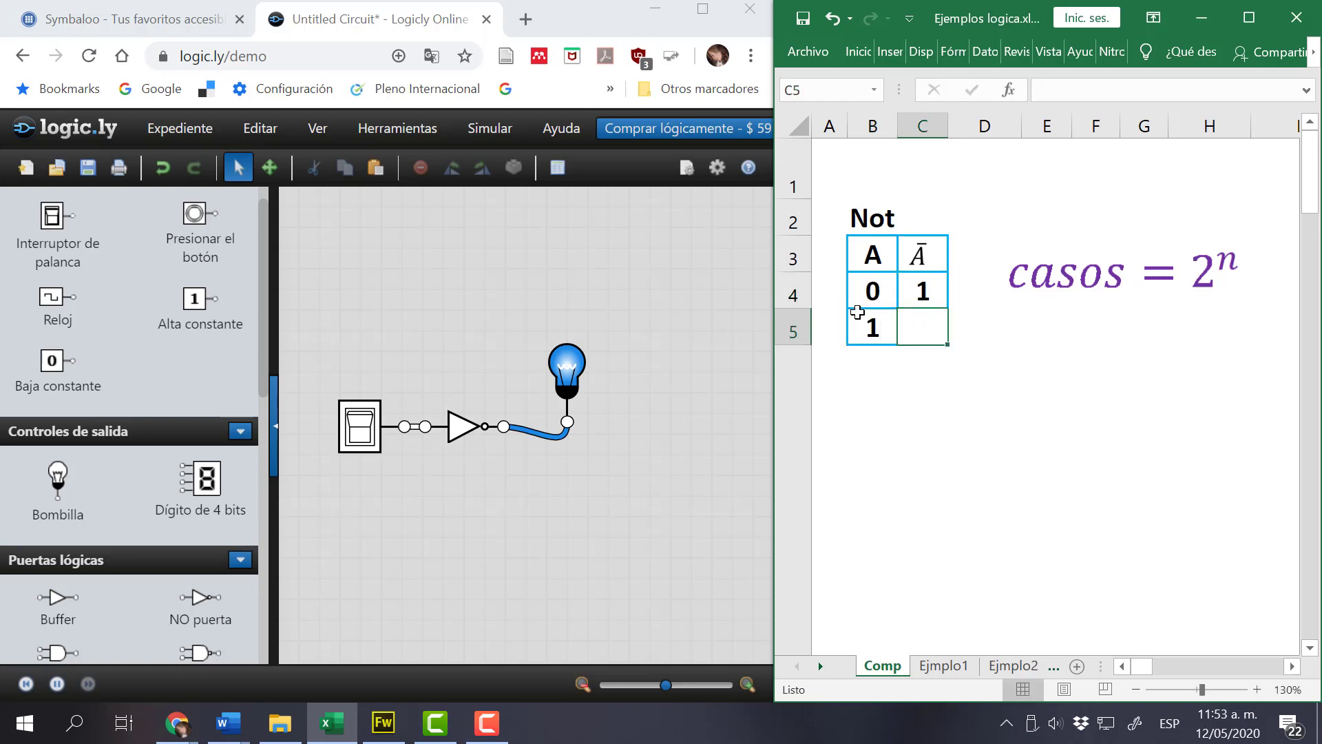
{"action": "type", "text": "0"}
{"action": "key", "text": "Tab"}
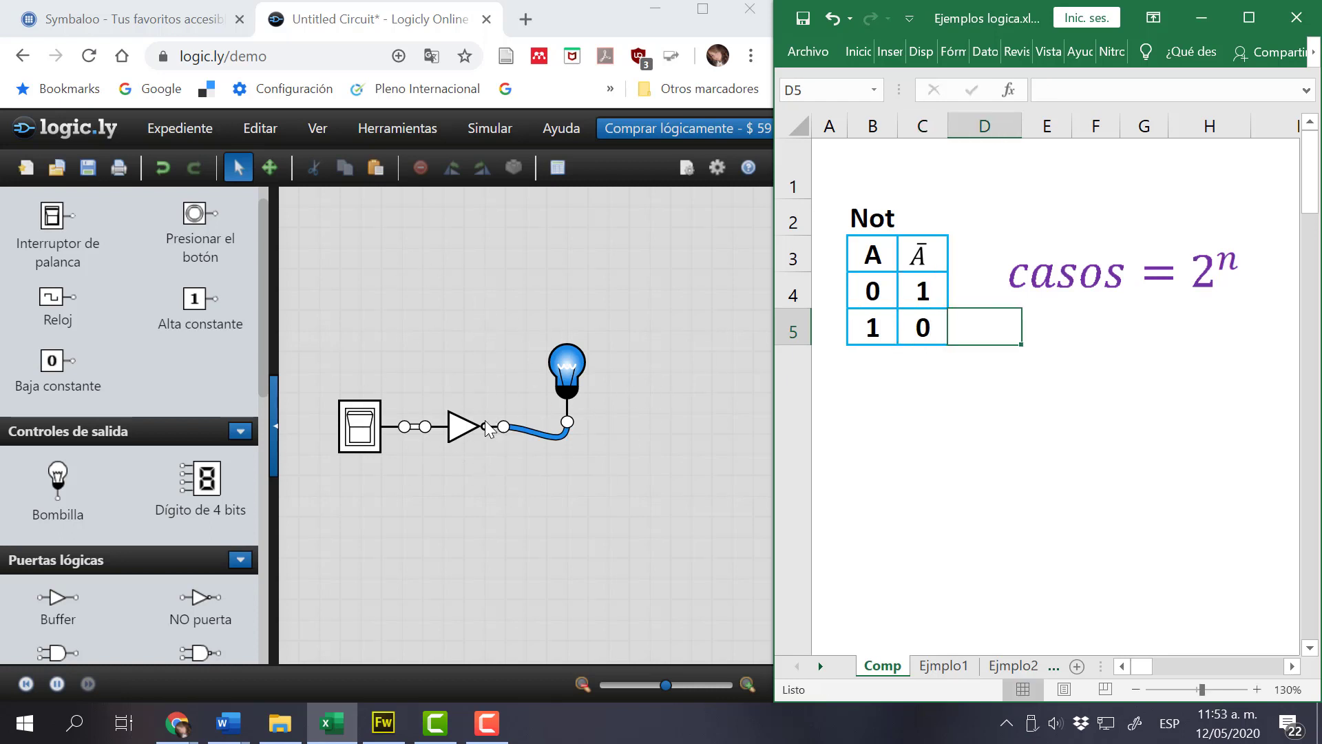
{"action": "left_click", "coordinate": [1204, 278]}
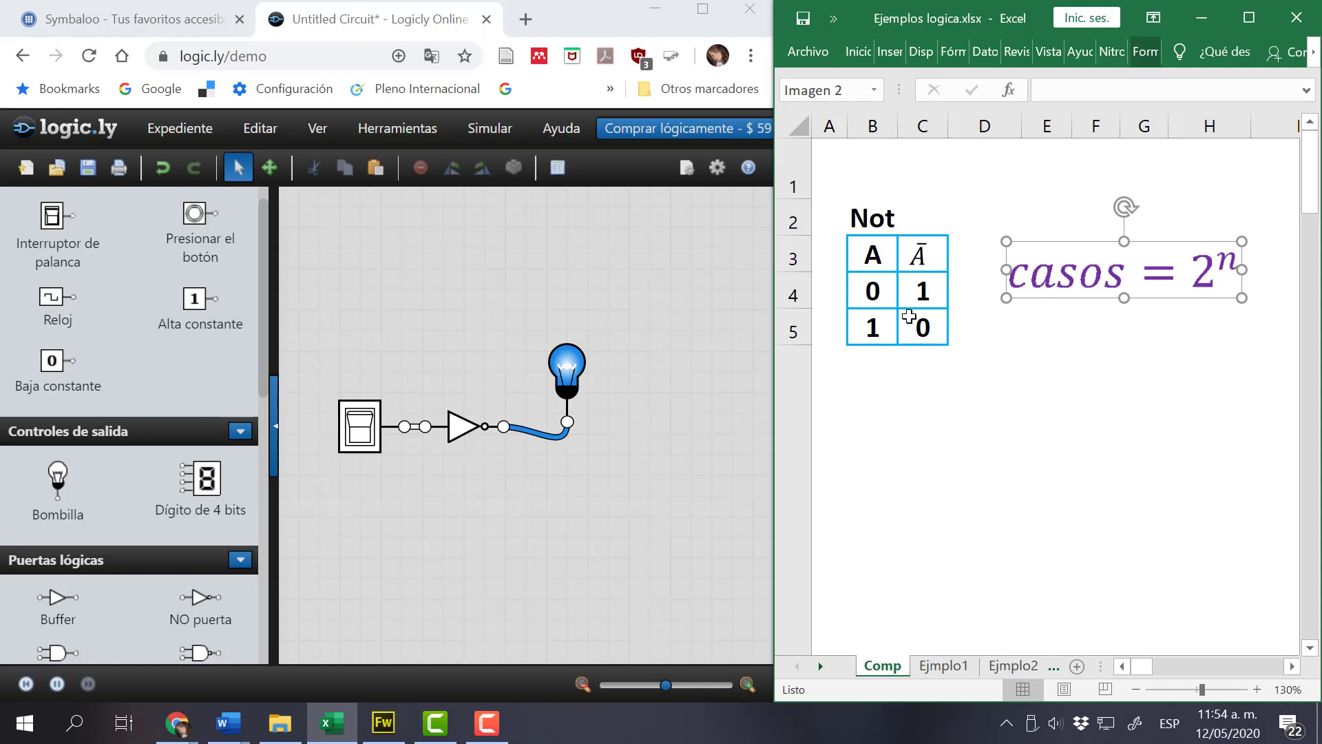
{"action": "left_click_drag", "start_coordinate": [832, 293], "coordinate": [938, 331]}
{"action": "left_click", "coordinate": [923, 399]}
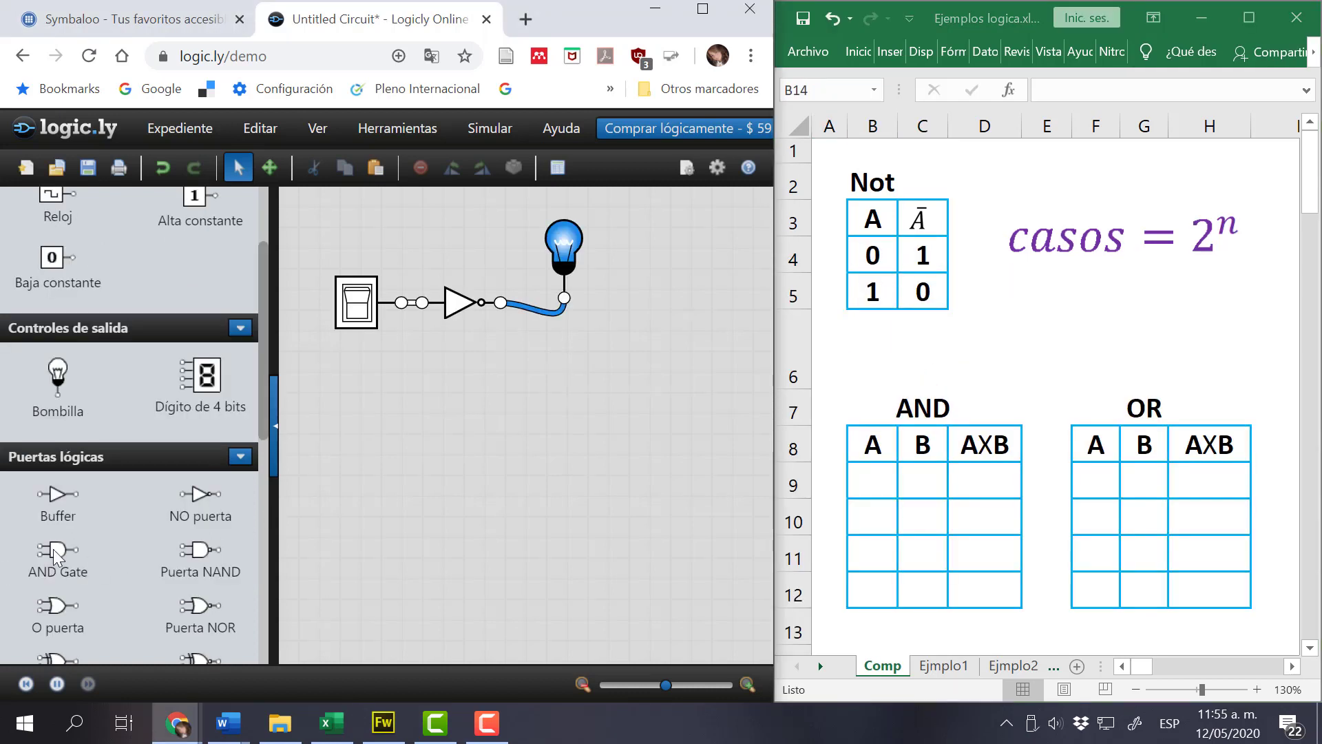
In Logicly, place an AND gate below the NOT circuit with two toggle switches wired to its inputs, giving the upper switch the export name EntA.
{"action": "left_click_drag", "start_coordinate": [56, 549], "coordinate": [454, 432]}
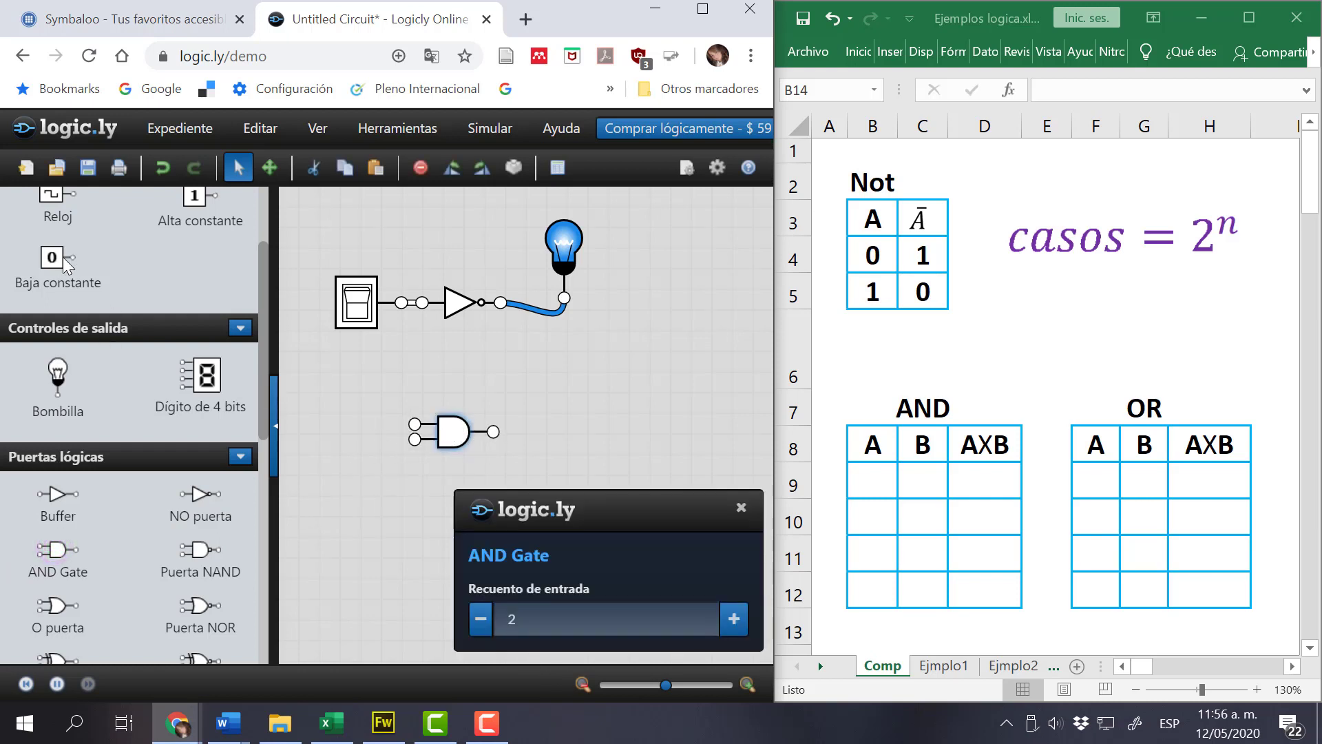
{"action": "scroll", "coordinate": [105, 278], "scroll_direction": "up", "scroll_amount": 3}
{"action": "left_click_drag", "start_coordinate": [53, 246], "coordinate": [358, 429]}
{"action": "left_click_drag", "start_coordinate": [40, 249], "coordinate": [341, 494]}
{"action": "left_click", "coordinate": [531, 563]}
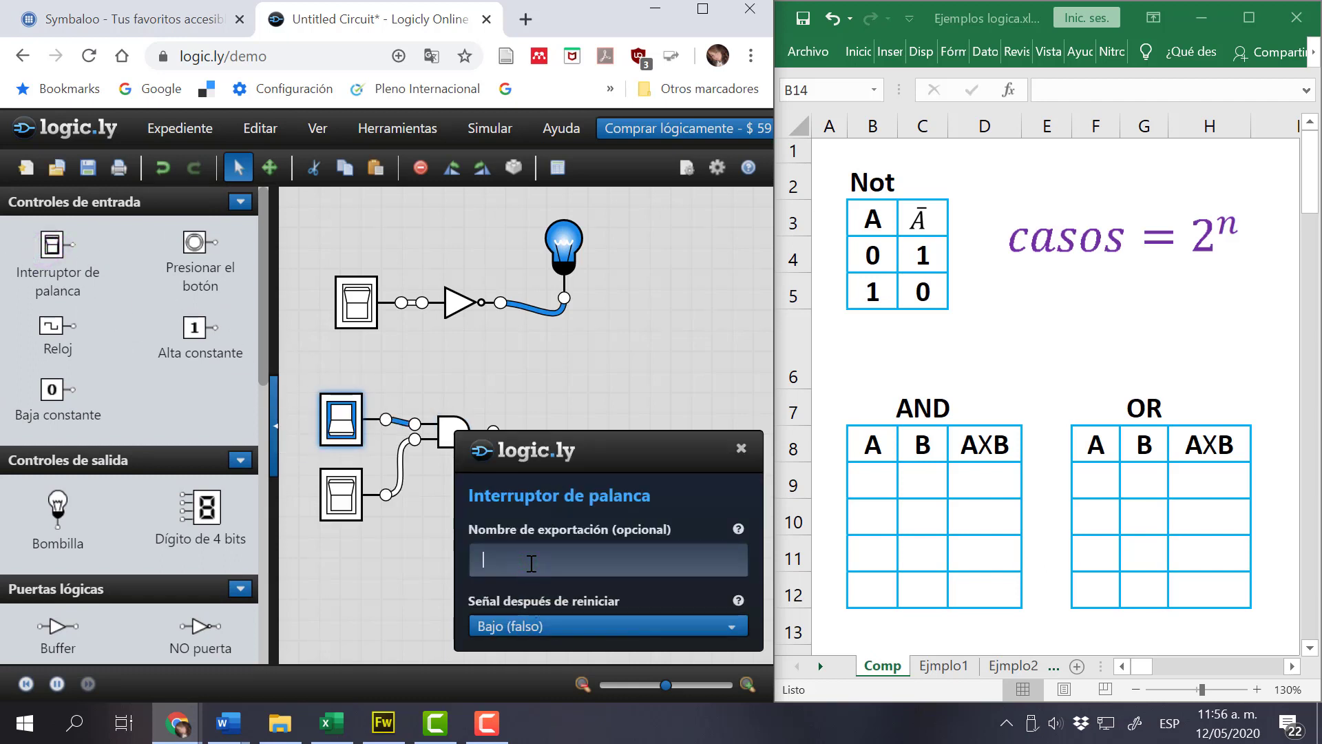
{"action": "left_click", "coordinate": [341, 494]}
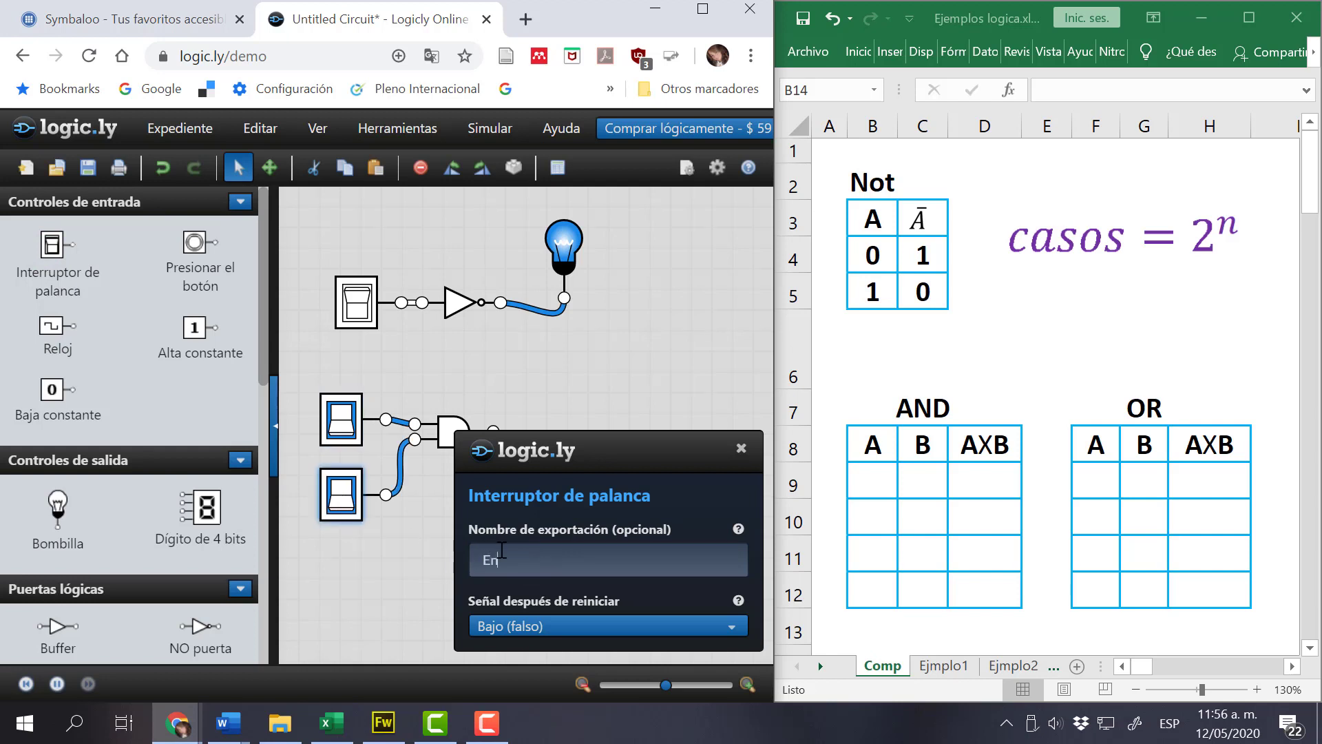
Add a light bulb beside the AND gate and wire it to the gate's output.
{"action": "left_click_drag", "start_coordinate": [58, 509], "coordinate": [565, 415]}
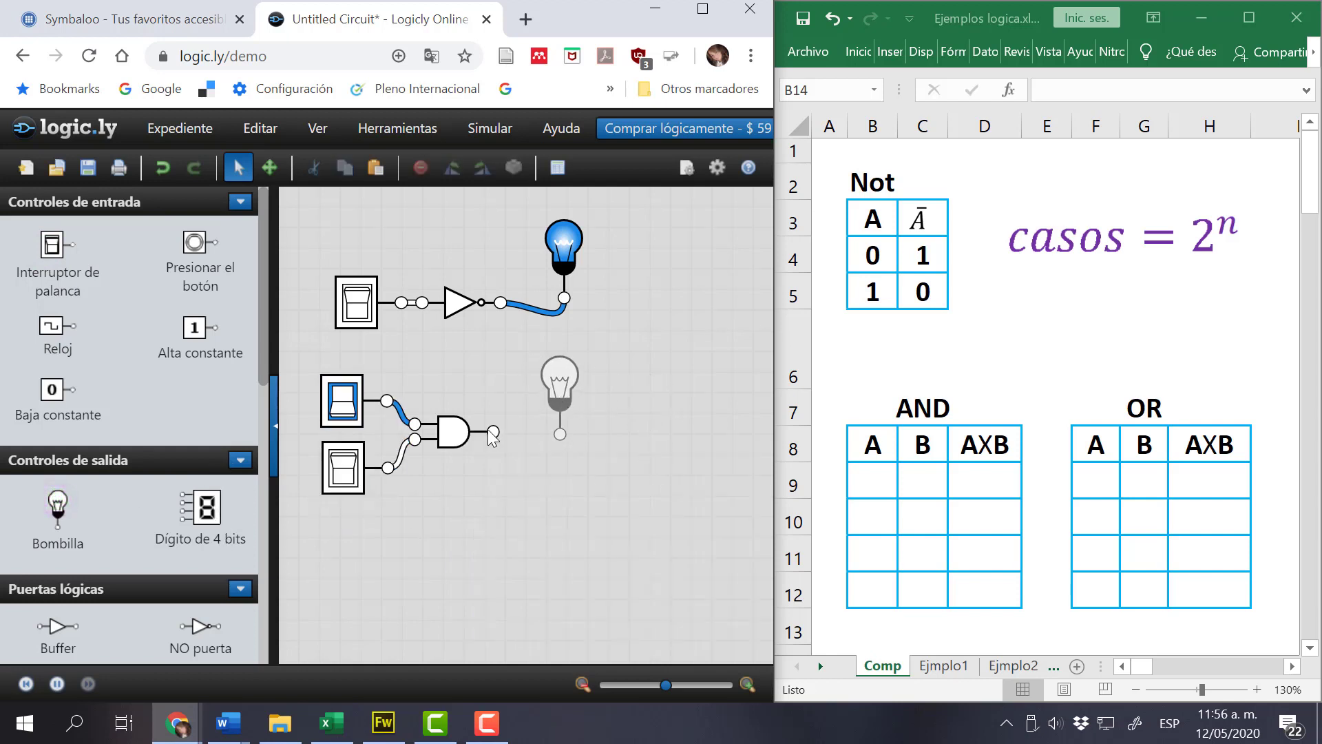
{"action": "left_click_drag", "start_coordinate": [493, 433], "coordinate": [559, 435]}
{"action": "left_click", "coordinate": [508, 619]}
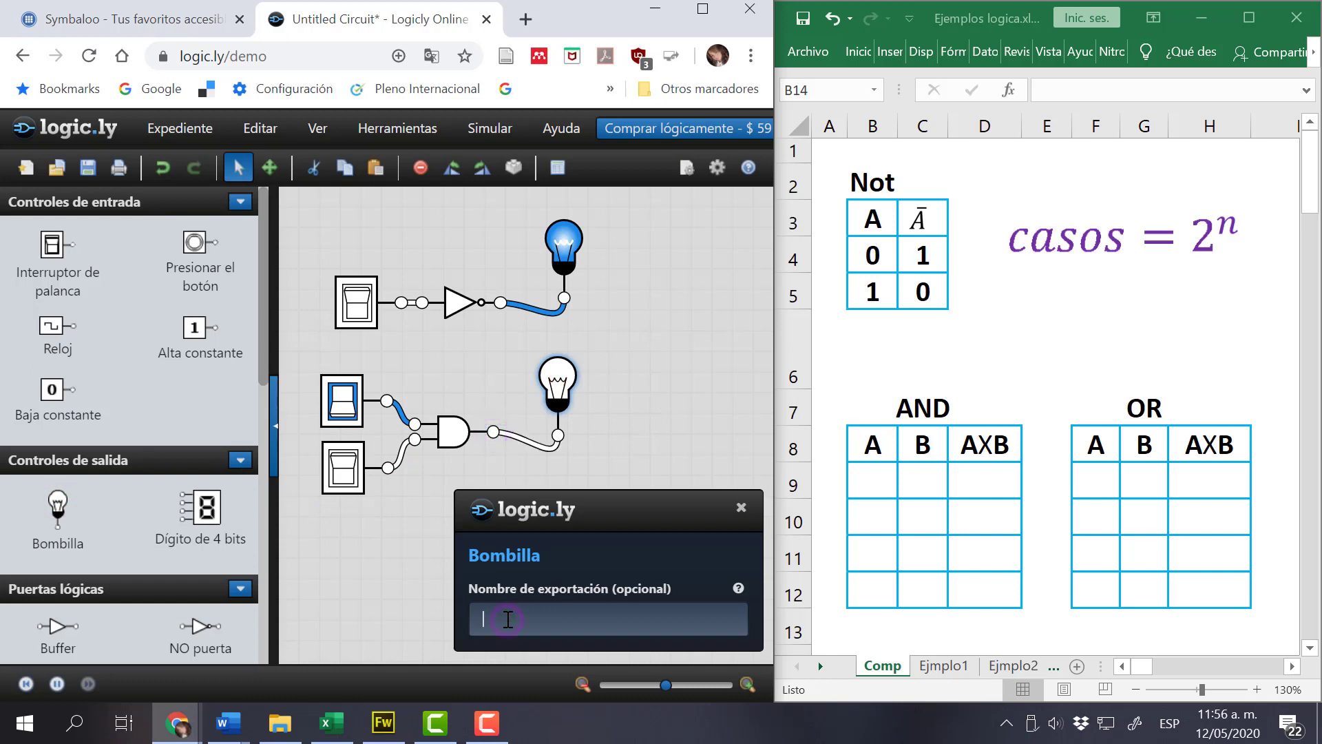
{"action": "left_click", "coordinate": [470, 471]}
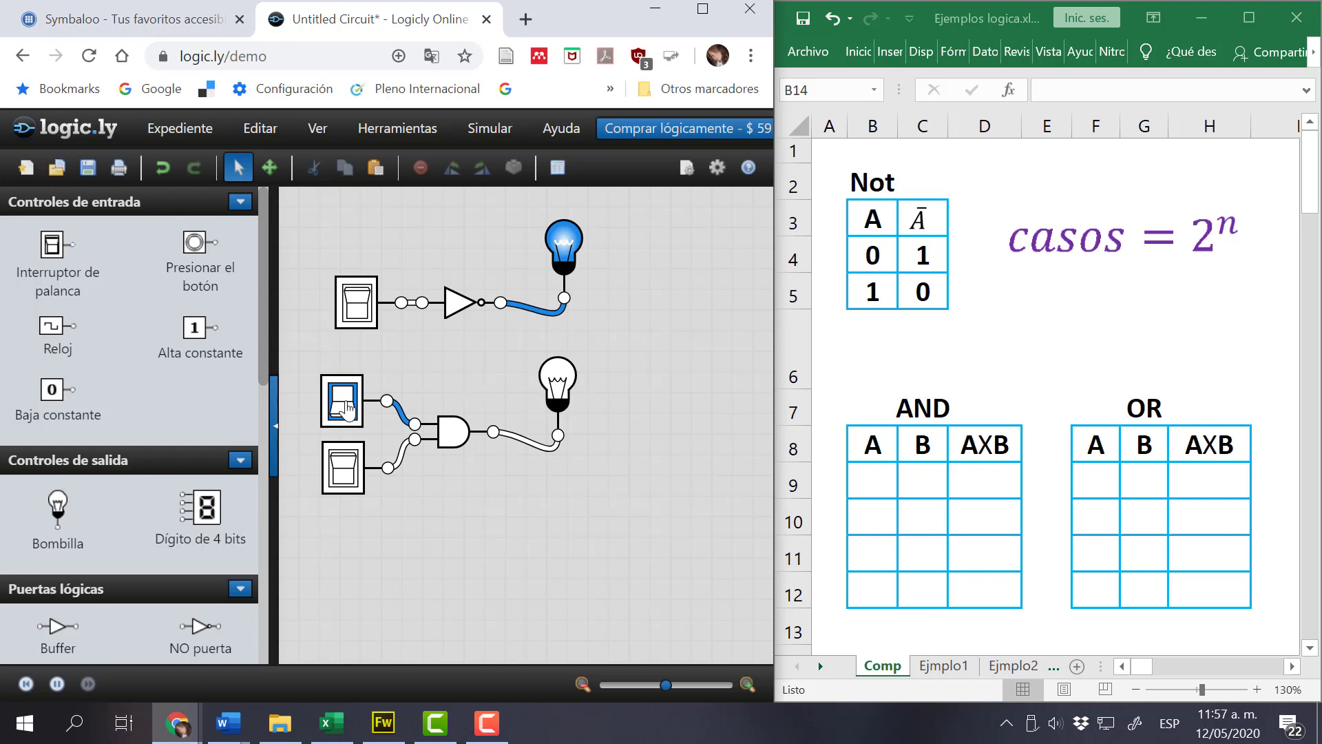
Test the AND circuit by toggling its two switches through the 1-1, 0-1, 1-0 and 0-0 combinations.
{"action": "left_click", "coordinate": [349, 475]}
{"action": "left_click", "coordinate": [379, 577]}
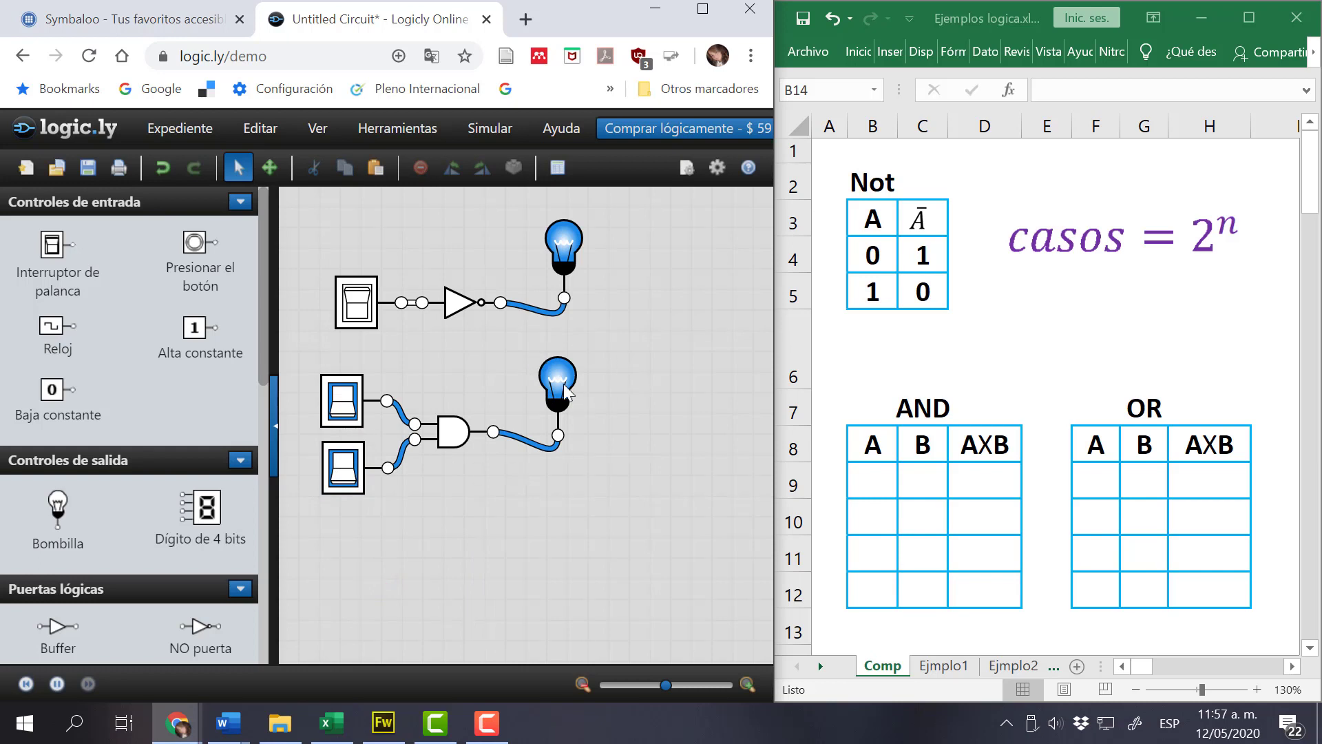
{"action": "left_click", "coordinate": [342, 401]}
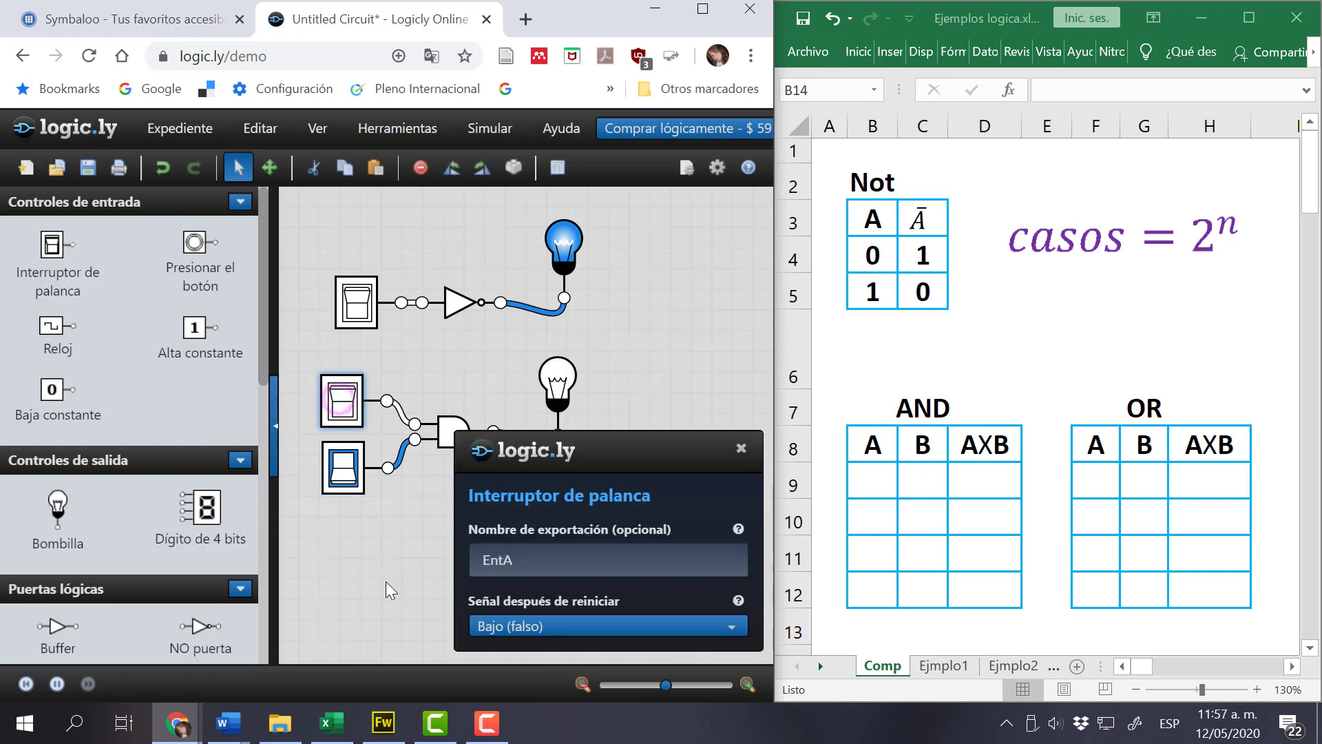
{"action": "left_click", "coordinate": [399, 518]}
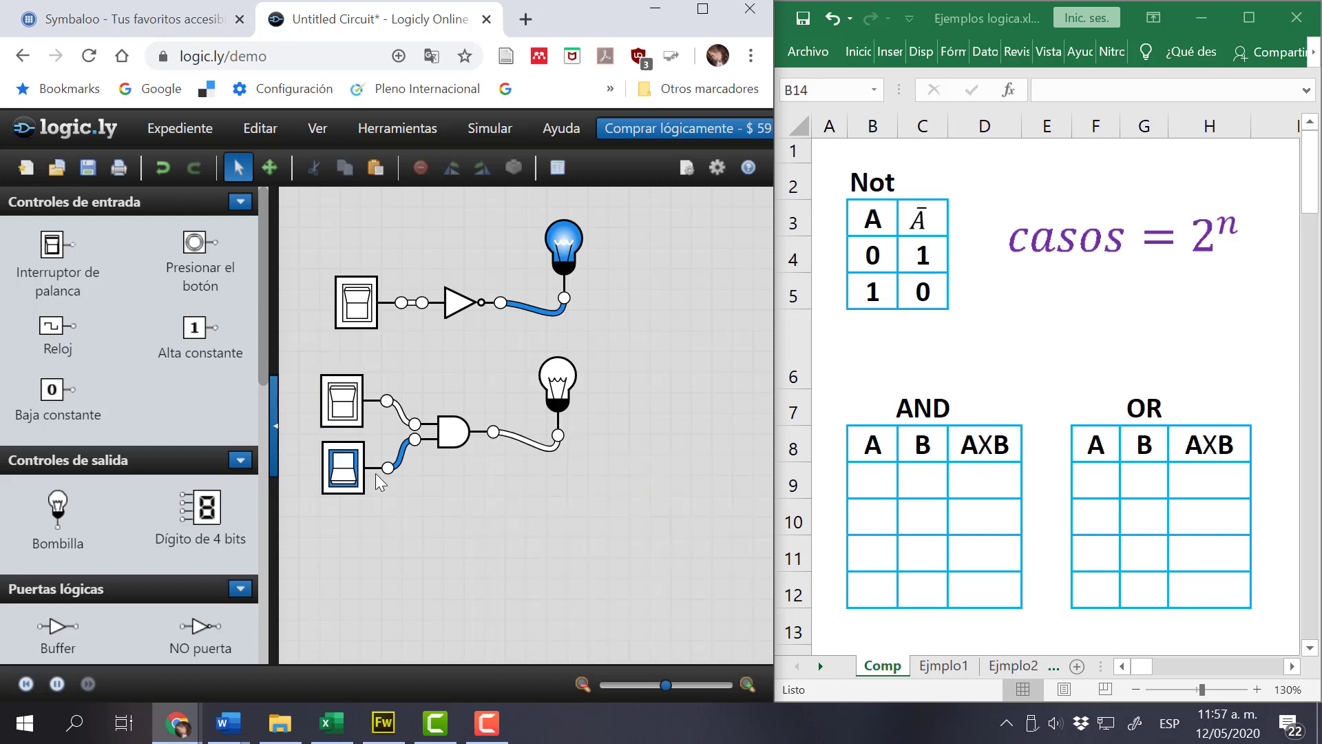
{"action": "left_click", "coordinate": [343, 468]}
{"action": "left_click", "coordinate": [348, 403]}
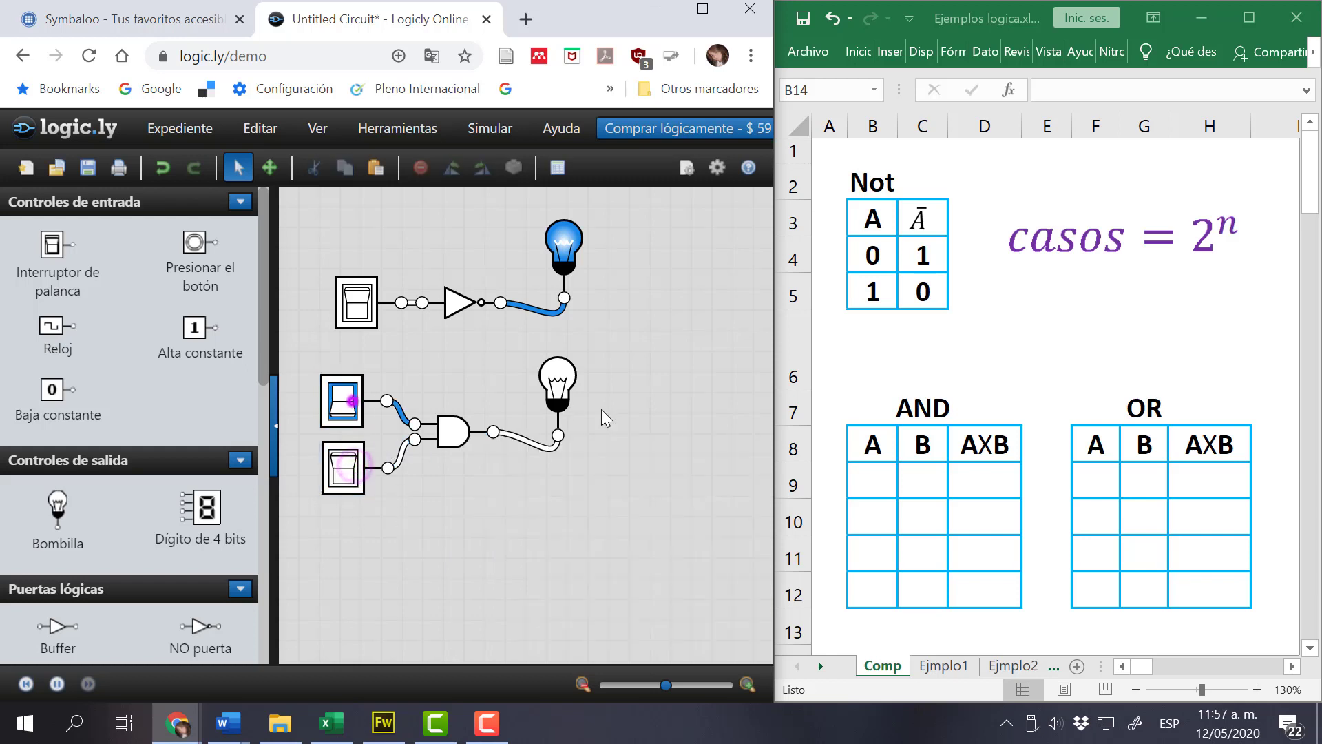
{"action": "left_click_drag", "start_coordinate": [348, 403], "coordinate": [346, 407]}
{"action": "left_click", "coordinate": [350, 569]}
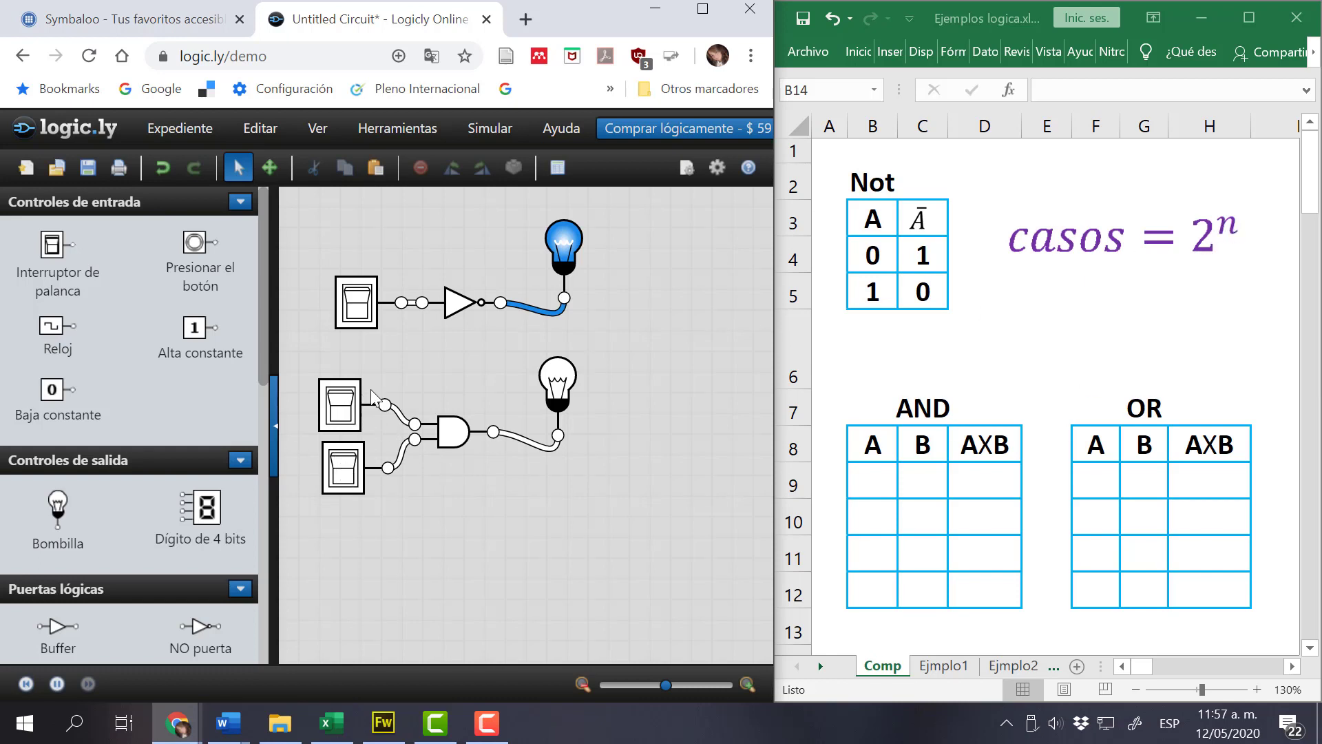
{"action": "left_click_drag", "start_coordinate": [348, 406], "coordinate": [353, 404]}
{"action": "left_click", "coordinate": [357, 552]}
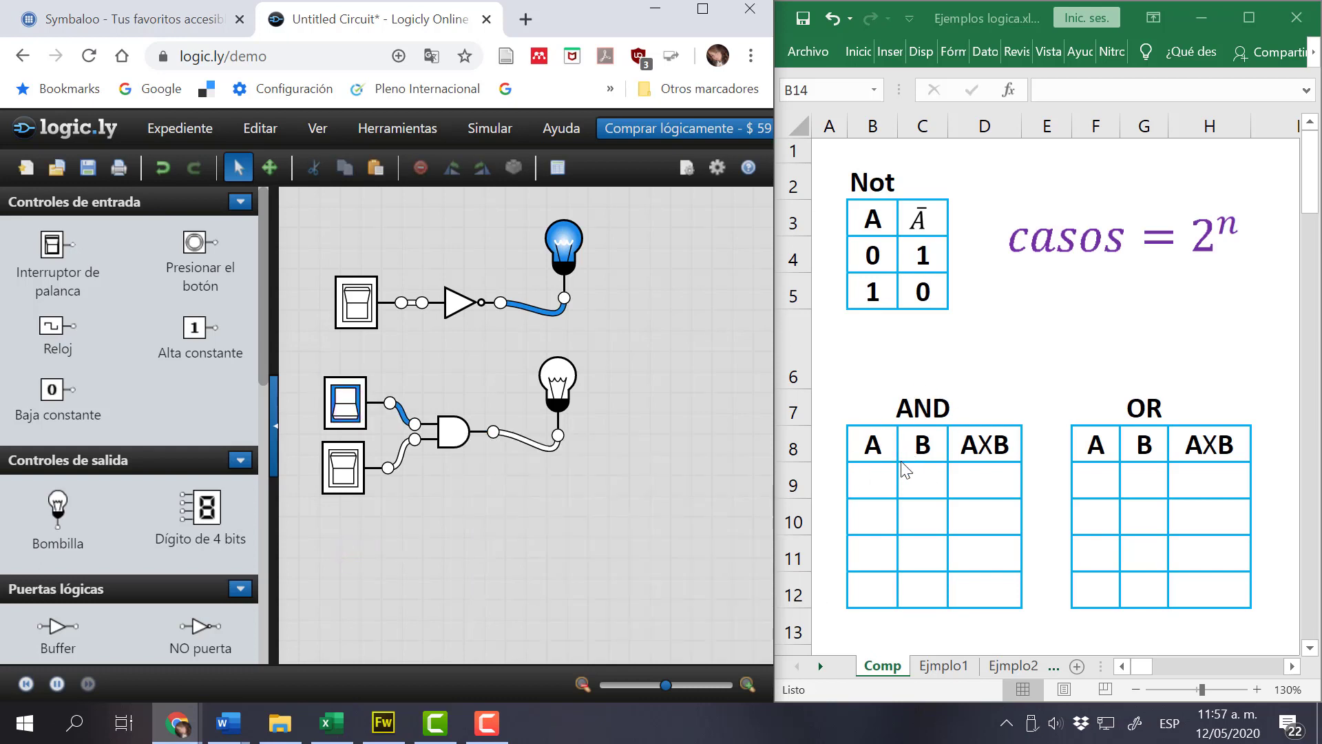
Fill column B of the AND truth table in Excel with 0, 1, 0, 1 in cells C9 to C12.
{"action": "left_click", "coordinate": [923, 449]}
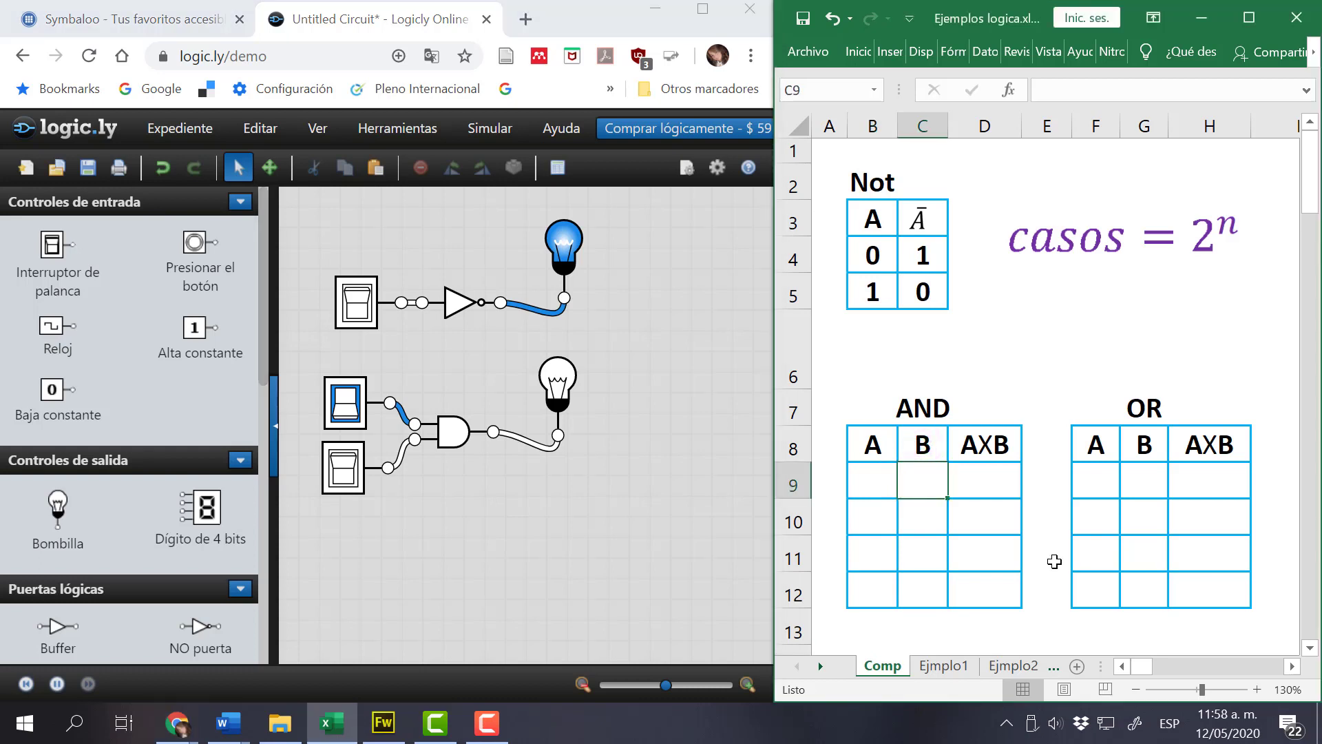
{"action": "type", "text": "0"}
{"action": "key", "text": "Return"}
{"action": "type", "text": "1"}
{"action": "key", "text": "Return"}
{"action": "type", "text": "0"}
{"action": "key", "text": "Return"}
{"action": "type", "text": "1"}
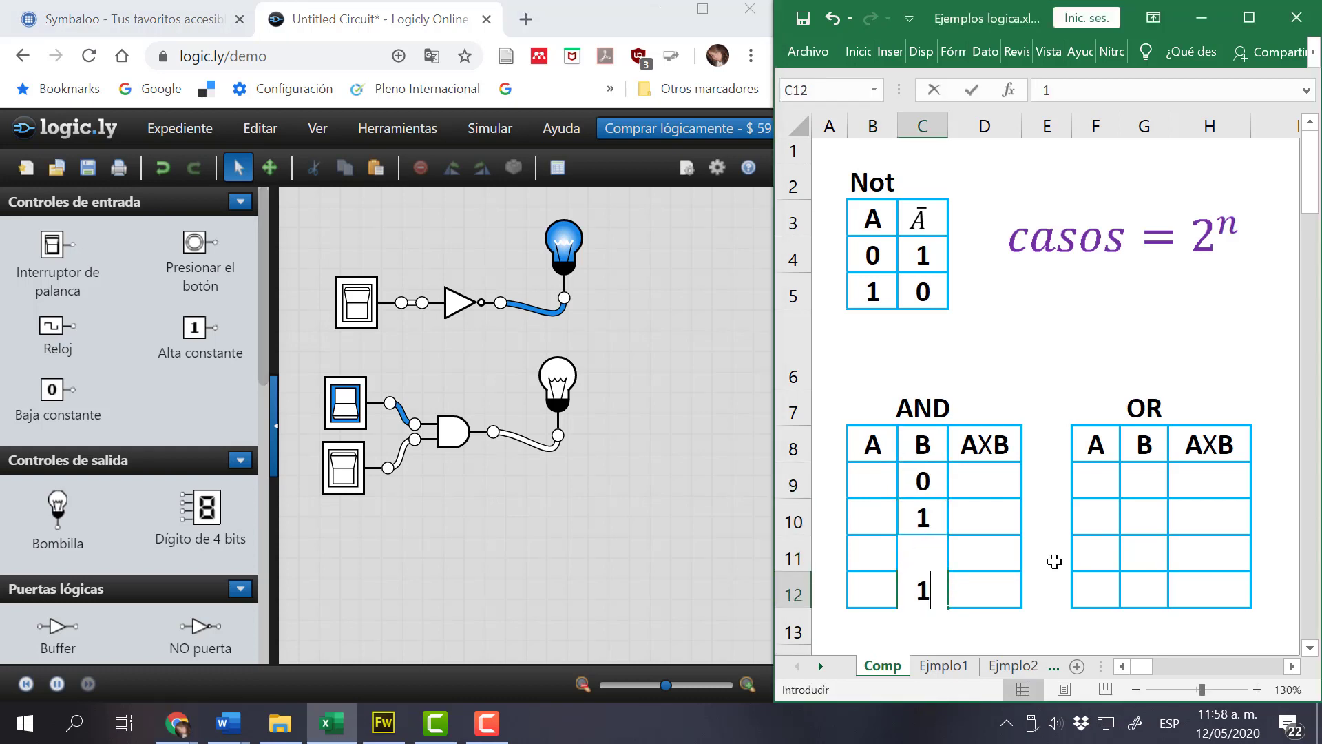
{"action": "left_click", "coordinate": [871, 486]}
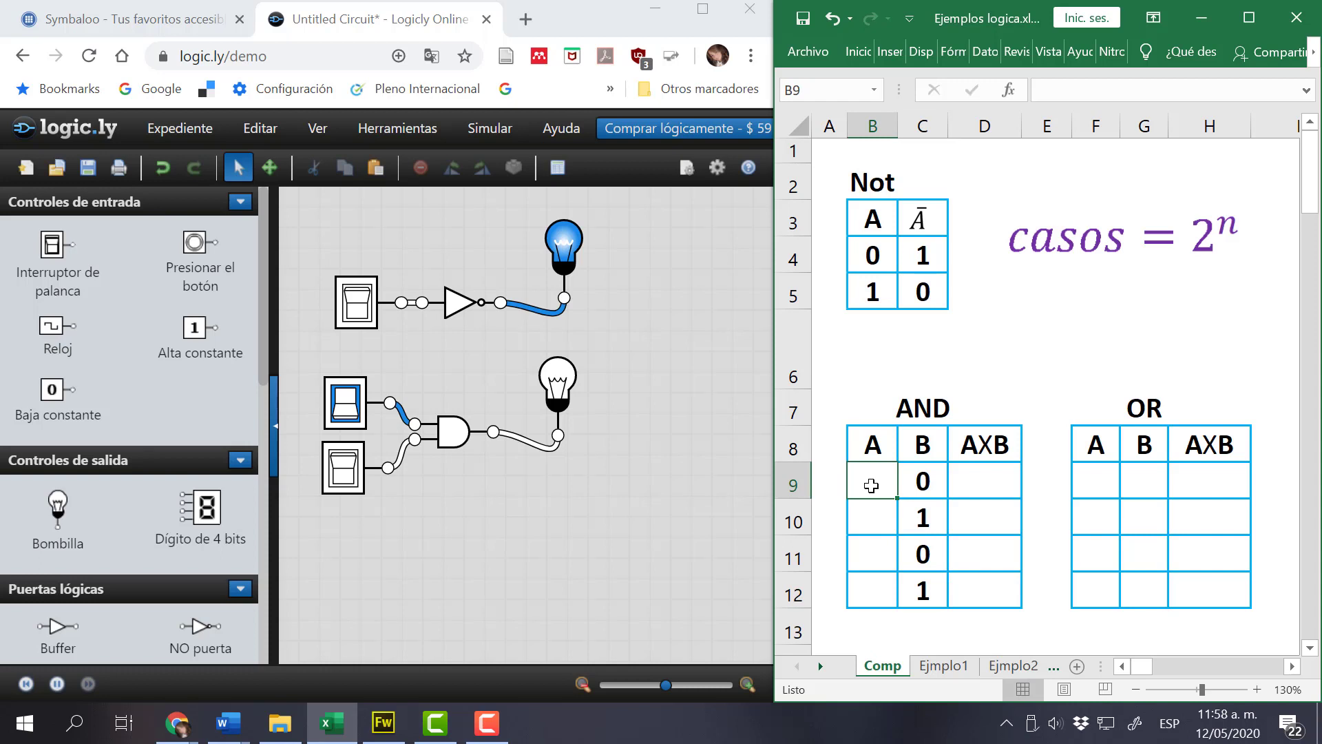
Fill column A of the AND truth table in Excel with 0, 0, 1, 1 in cells B9 to B12.
{"action": "type", "text": "0"}
{"action": "key", "text": "Return"}
{"action": "type", "text": "0"}
{"action": "key", "text": "Return"}
{"action": "type", "text": "1"}
{"action": "key", "text": "Return"}
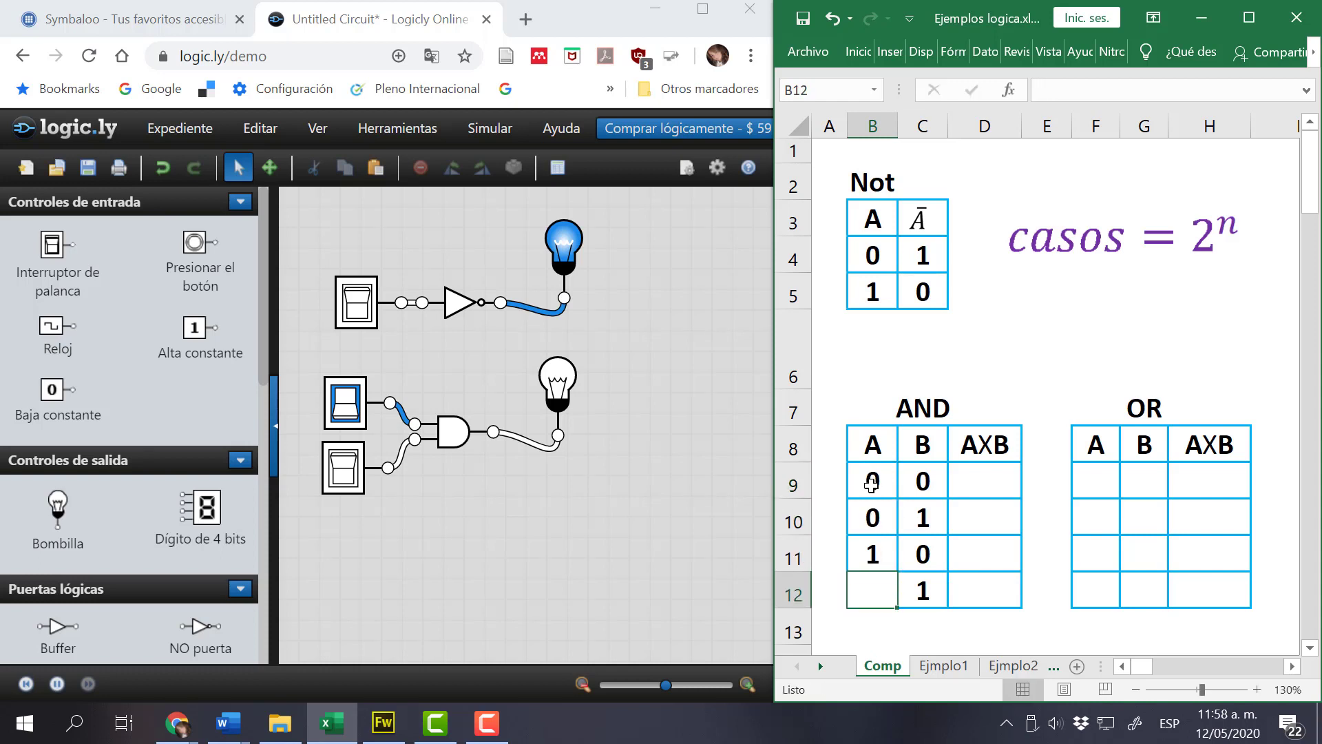
{"action": "type", "text": "1"}
{"action": "key", "text": "Return"}
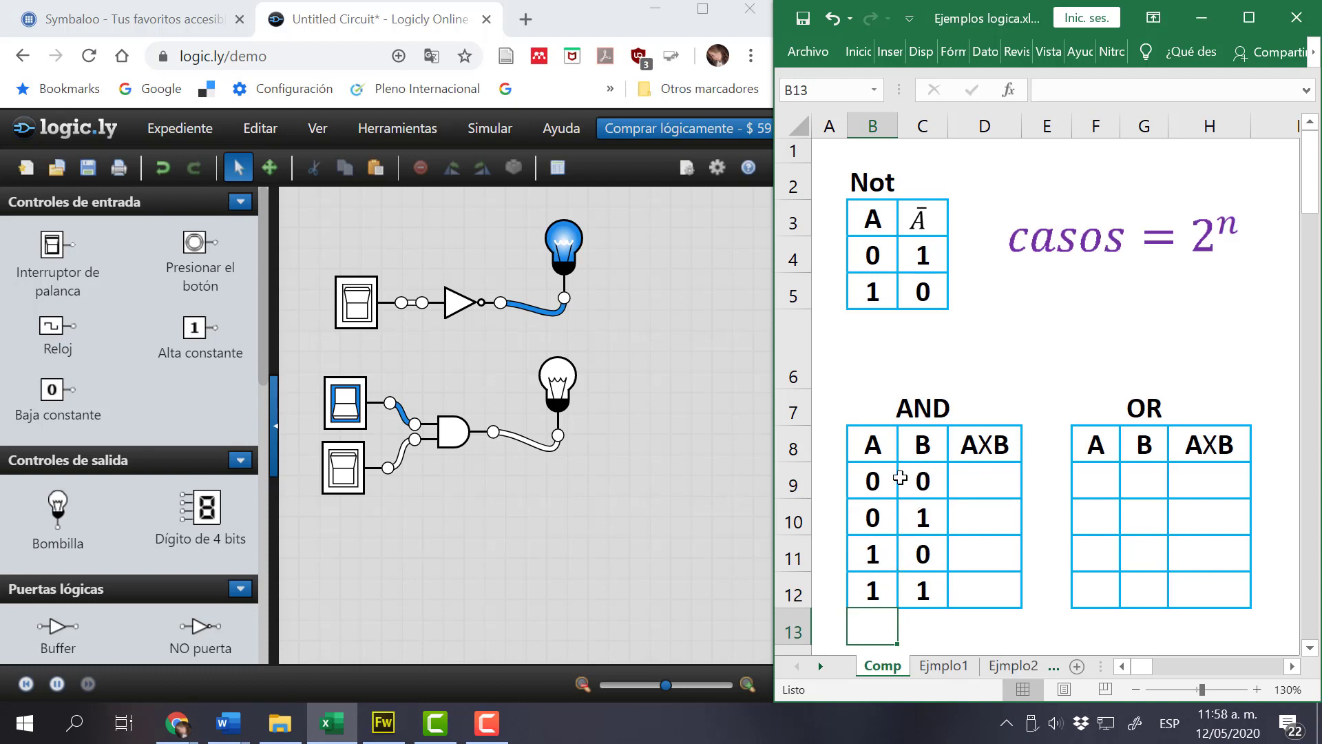
Set both AND input switches to off in Logicly and enter the output 0 in cell D9 of the Excel table.
{"action": "left_click", "coordinate": [354, 441]}
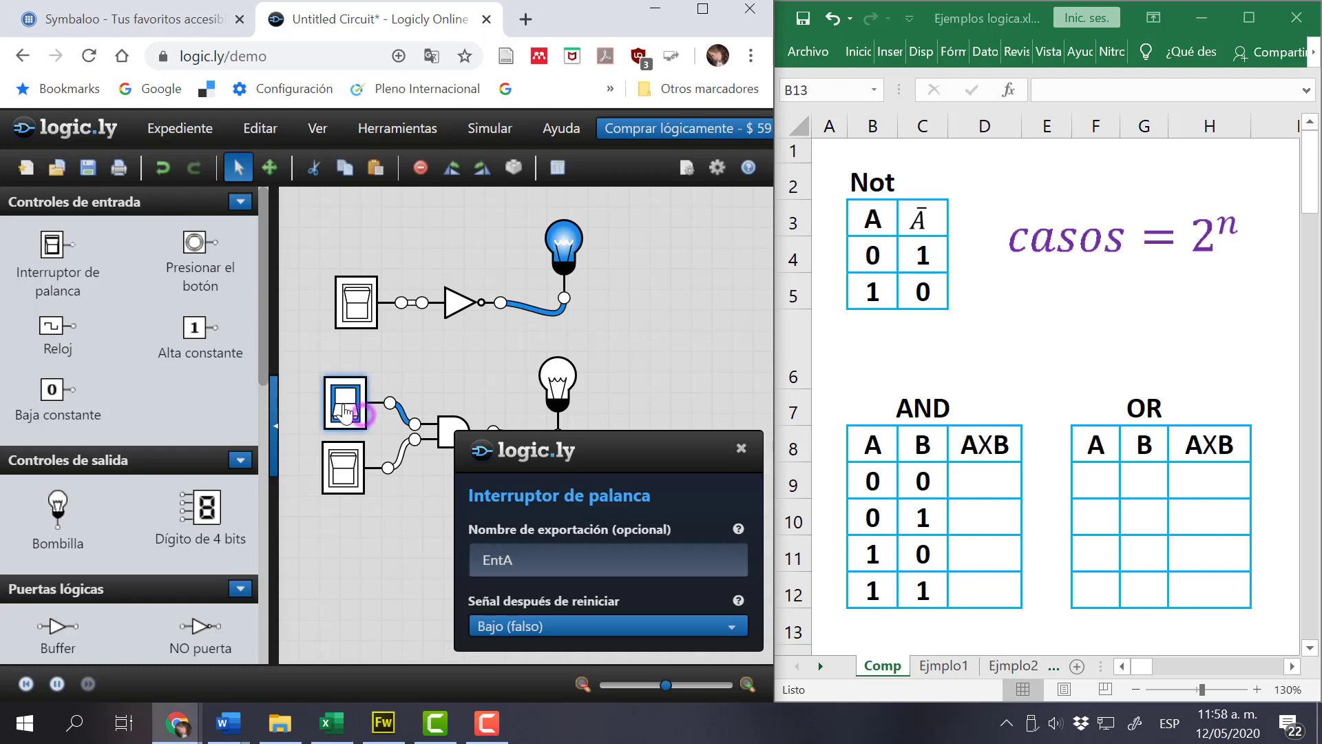
{"action": "left_click", "coordinate": [344, 403]}
{"action": "left_click", "coordinate": [990, 482]}
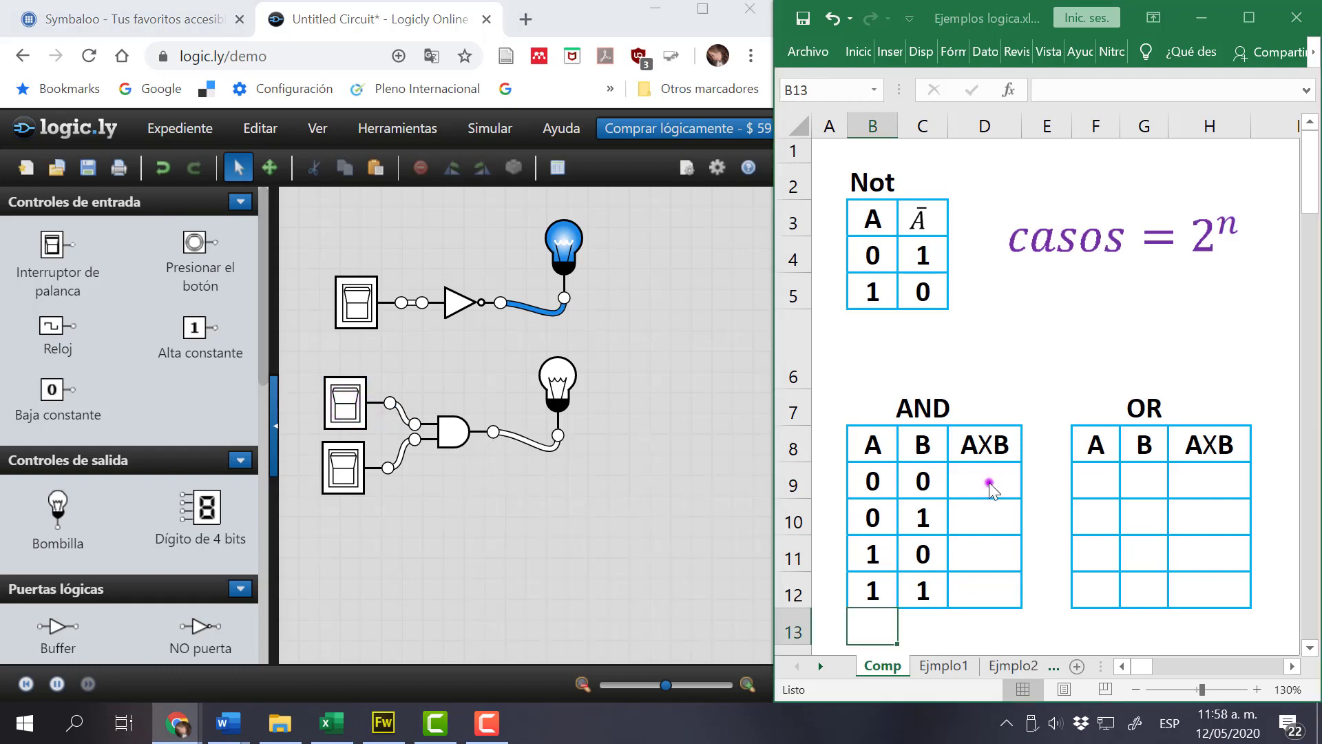
{"action": "type", "text": "0"}
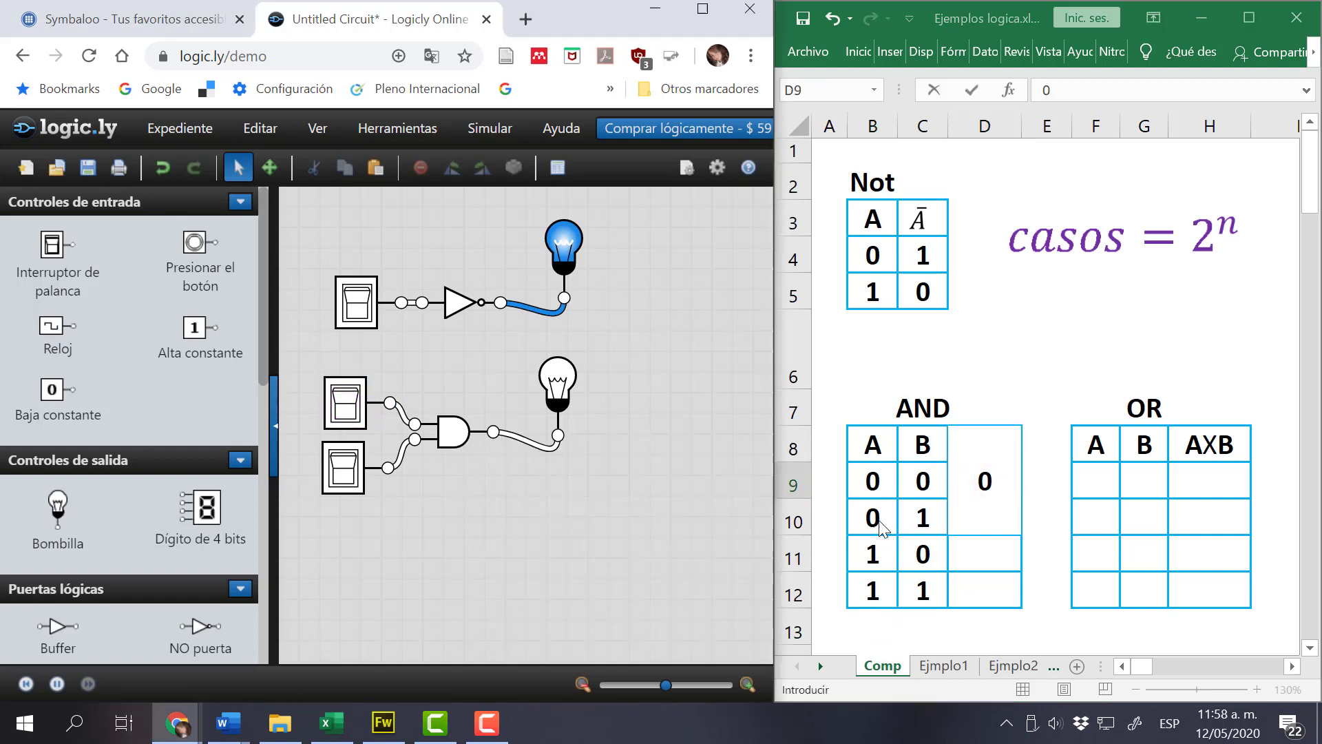
Turn on only the EntB switch of the AND circuit and record the output 0 in cell D10.
{"action": "left_click", "coordinate": [343, 469]}
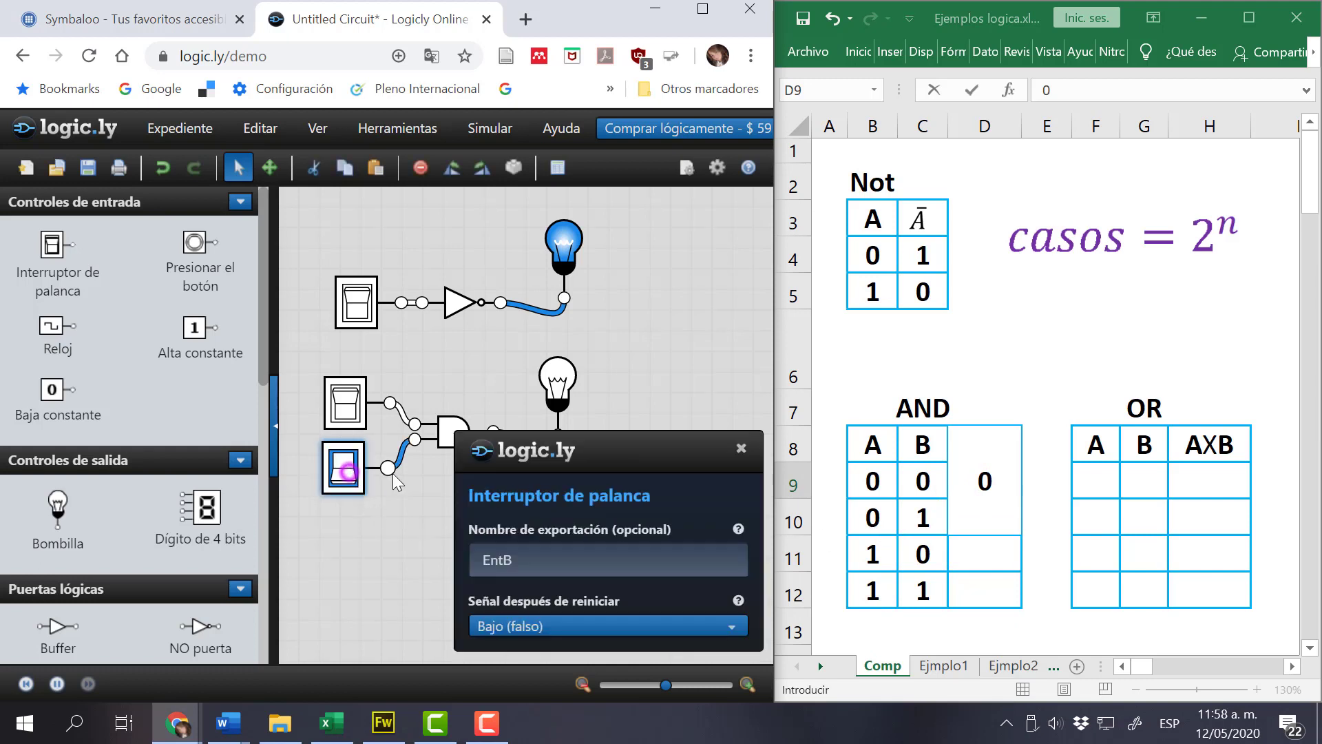
{"action": "left_click", "coordinate": [382, 569]}
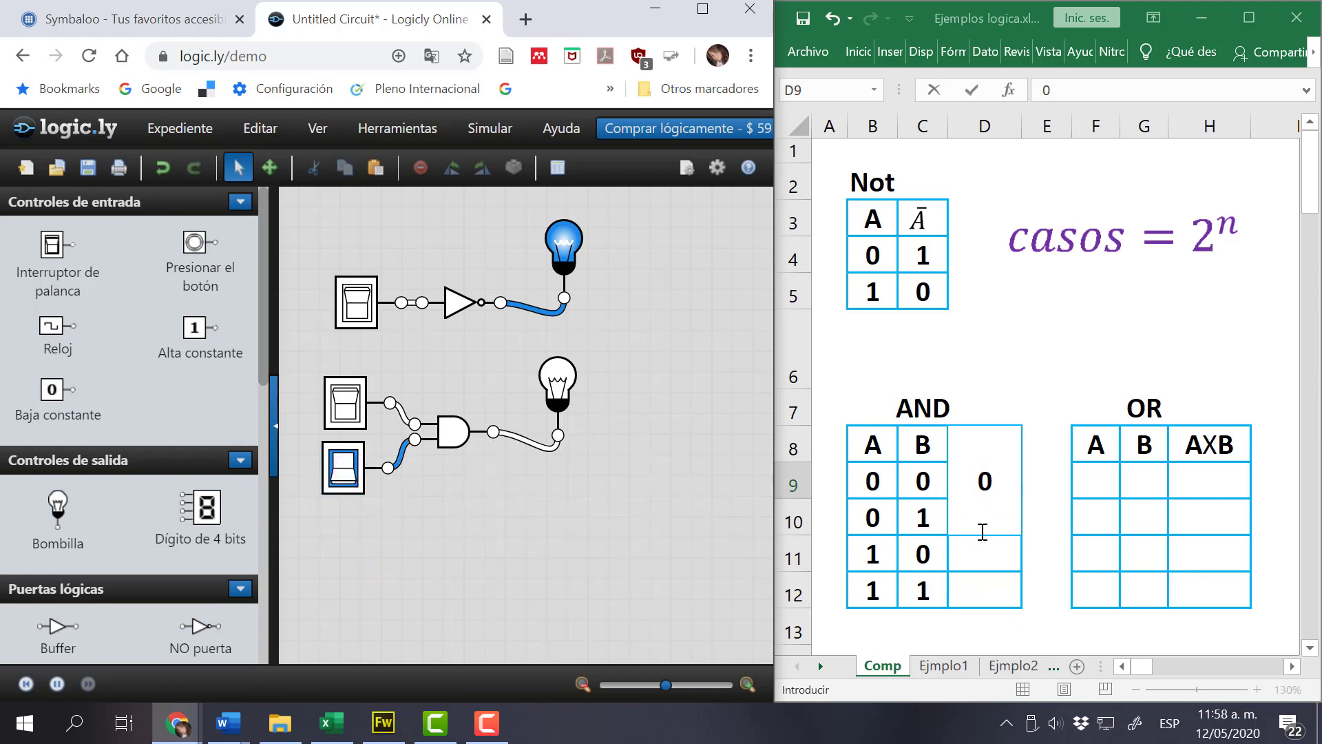
{"action": "key", "text": "Return"}
{"action": "type", "text": "0"}
{"action": "key", "text": "Return"}
Turn the AND circuit's EntA switch on and EntB off, and record the output 0 in cell D11.
{"action": "left_click", "coordinate": [342, 463]}
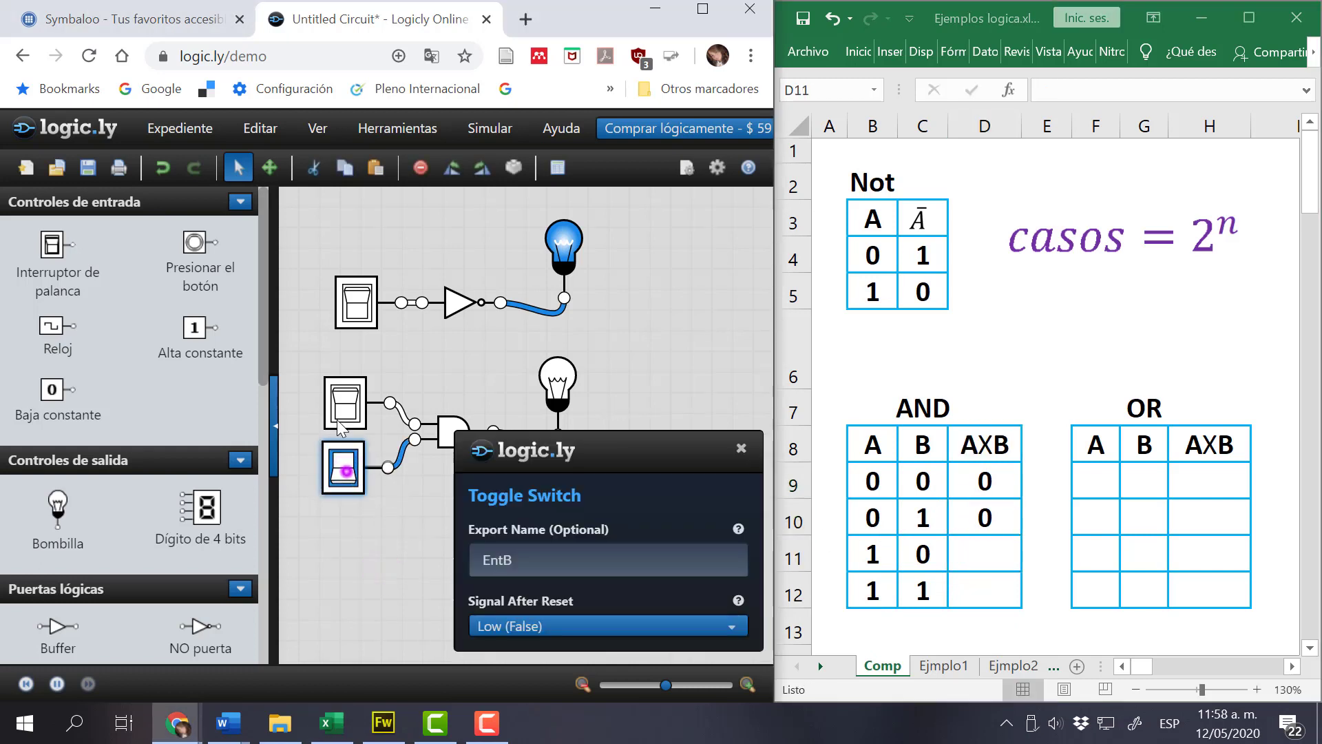
{"action": "left_click", "coordinate": [337, 413]}
{"action": "left_click_drag", "start_coordinate": [346, 478], "coordinate": [353, 482]}
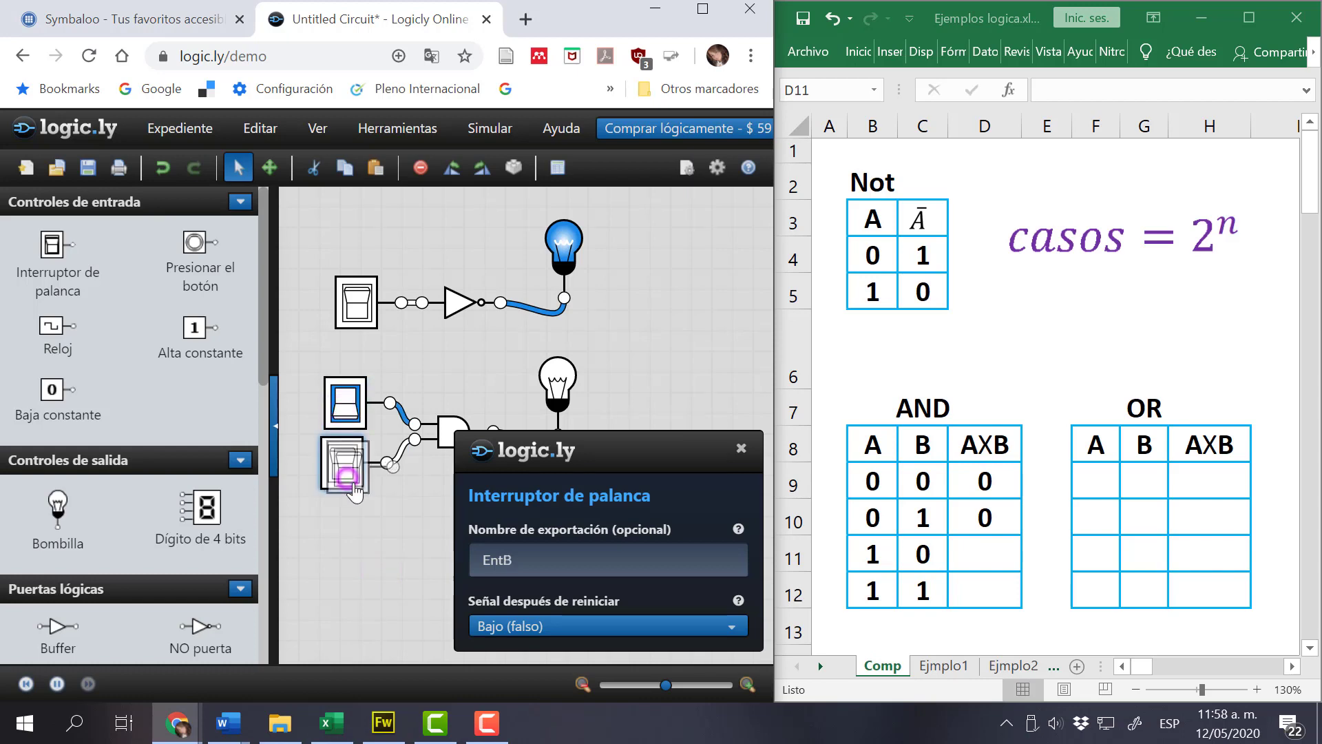
{"action": "left_click", "coordinate": [356, 486]}
{"action": "left_click", "coordinate": [357, 487]}
{"action": "left_click", "coordinate": [370, 569]}
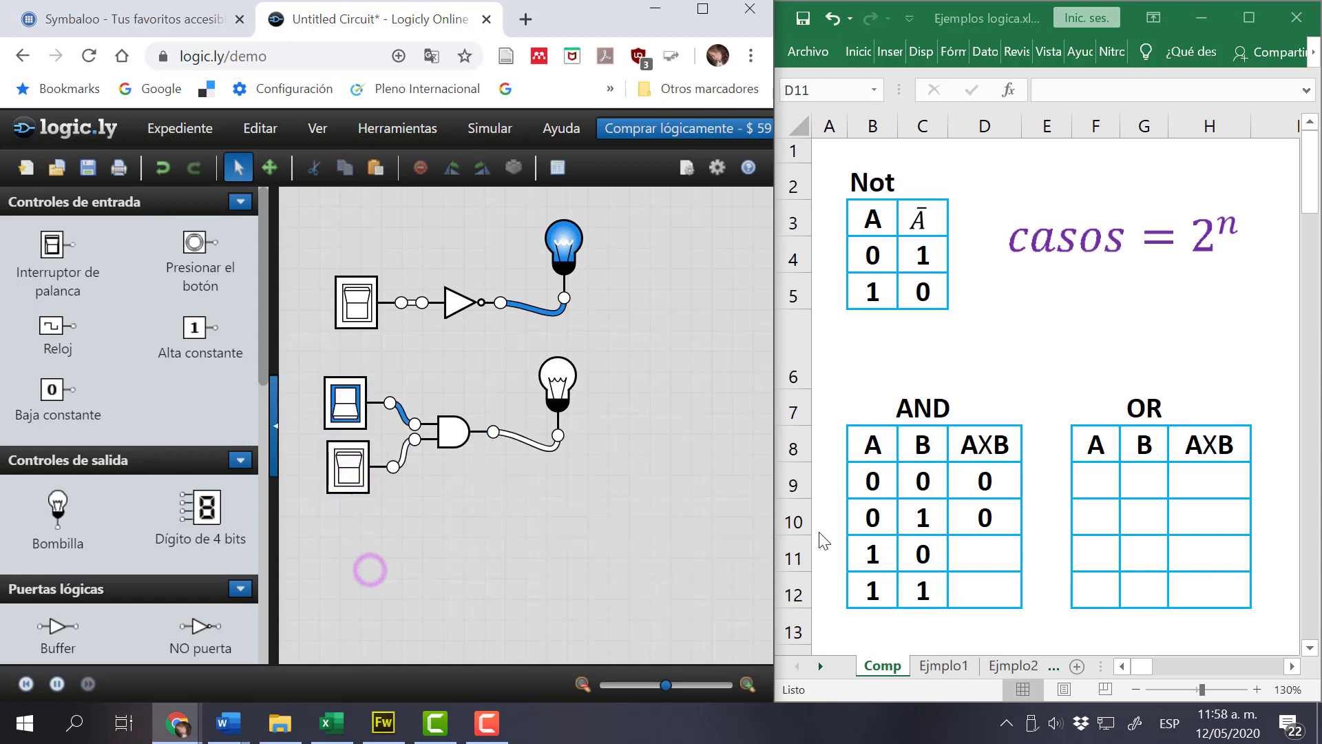
{"action": "left_click", "coordinate": [1019, 547]}
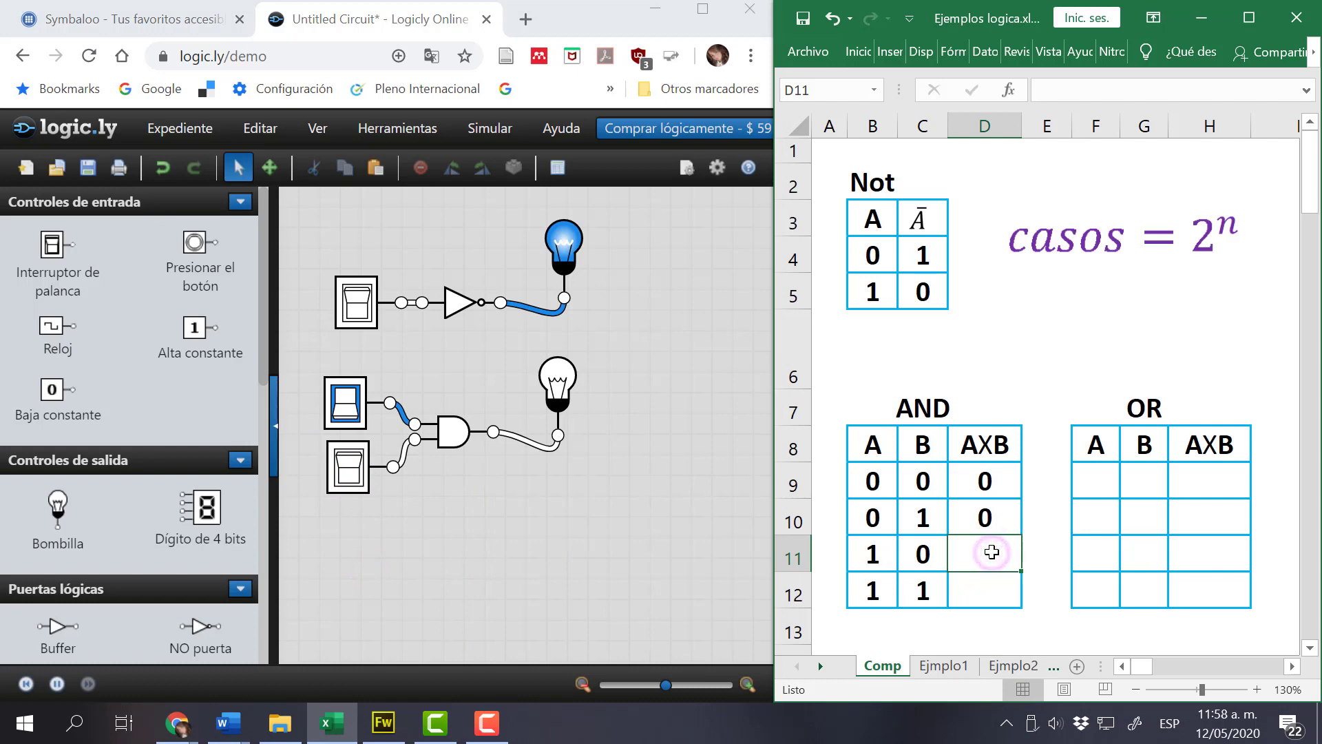
{"action": "type", "text": "0"}
{"action": "left_click", "coordinate": [507, 586]}
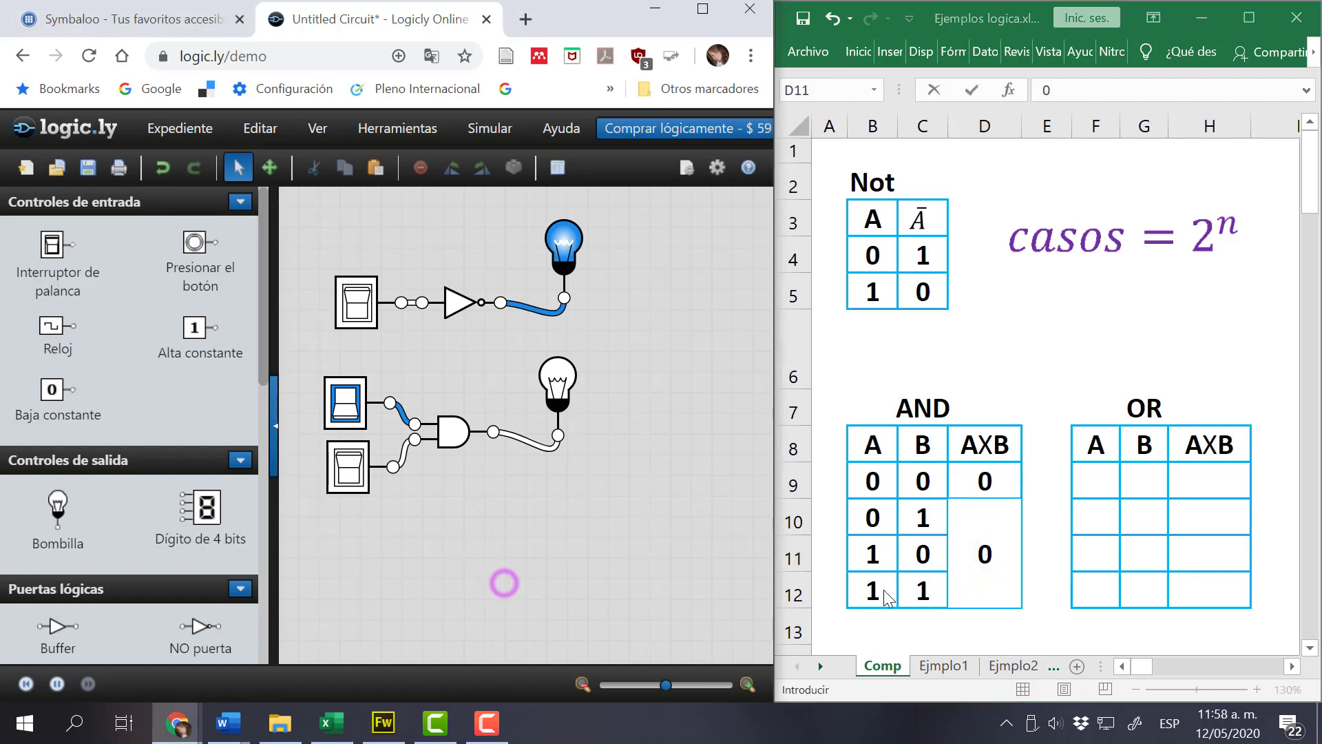
Turn on both AND input switches and record the output 1 in cell D12.
{"action": "left_click", "coordinate": [359, 483]}
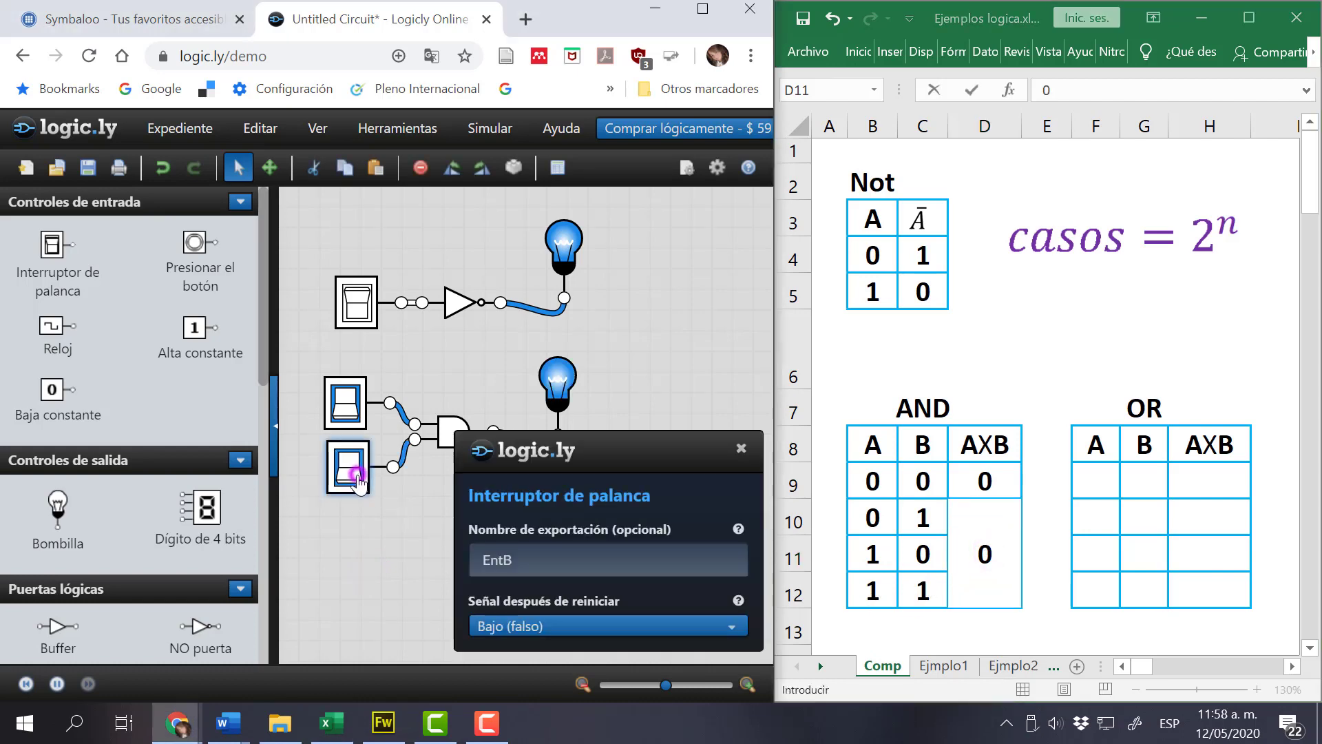
{"action": "left_click", "coordinate": [639, 392]}
{"action": "left_click", "coordinate": [1004, 630]}
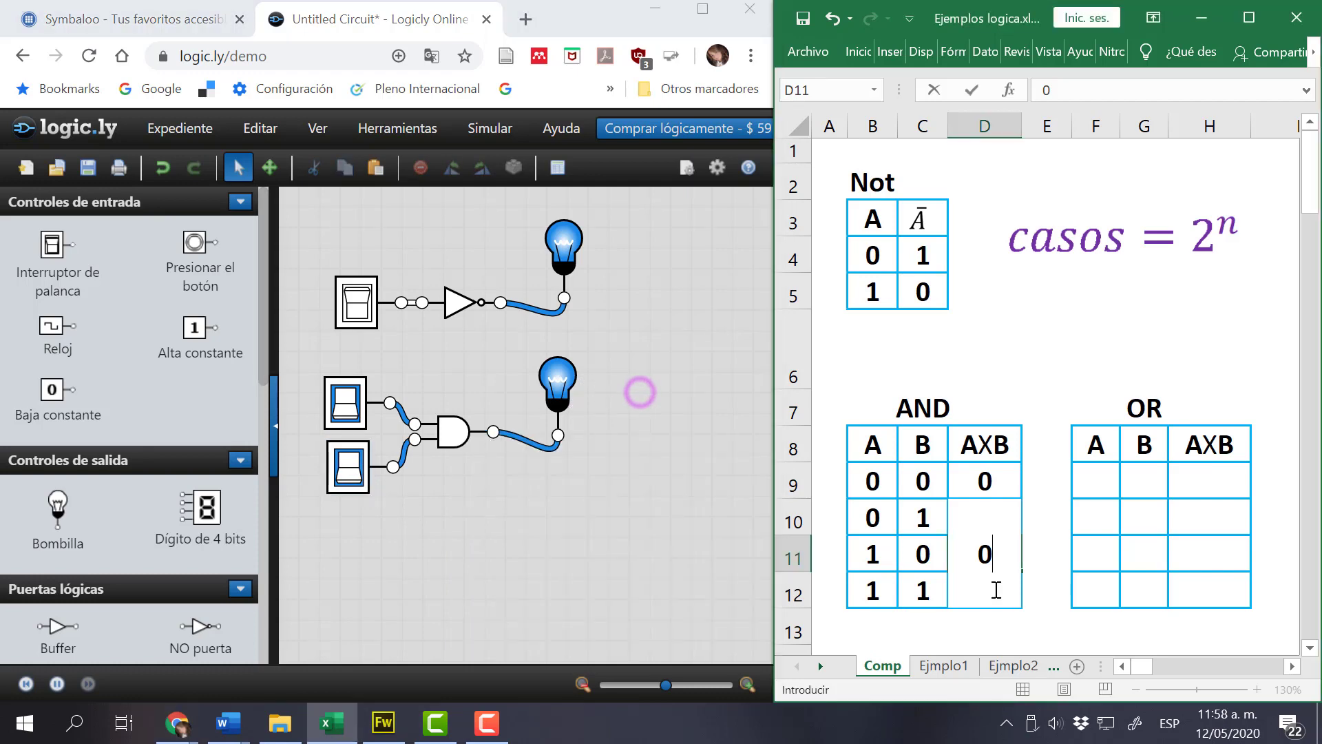
{"action": "left_click", "coordinate": [994, 590]}
{"action": "type", "text": "1"}
{"action": "left_click", "coordinate": [675, 524]}
{"action": "left_click", "coordinate": [1027, 376]}
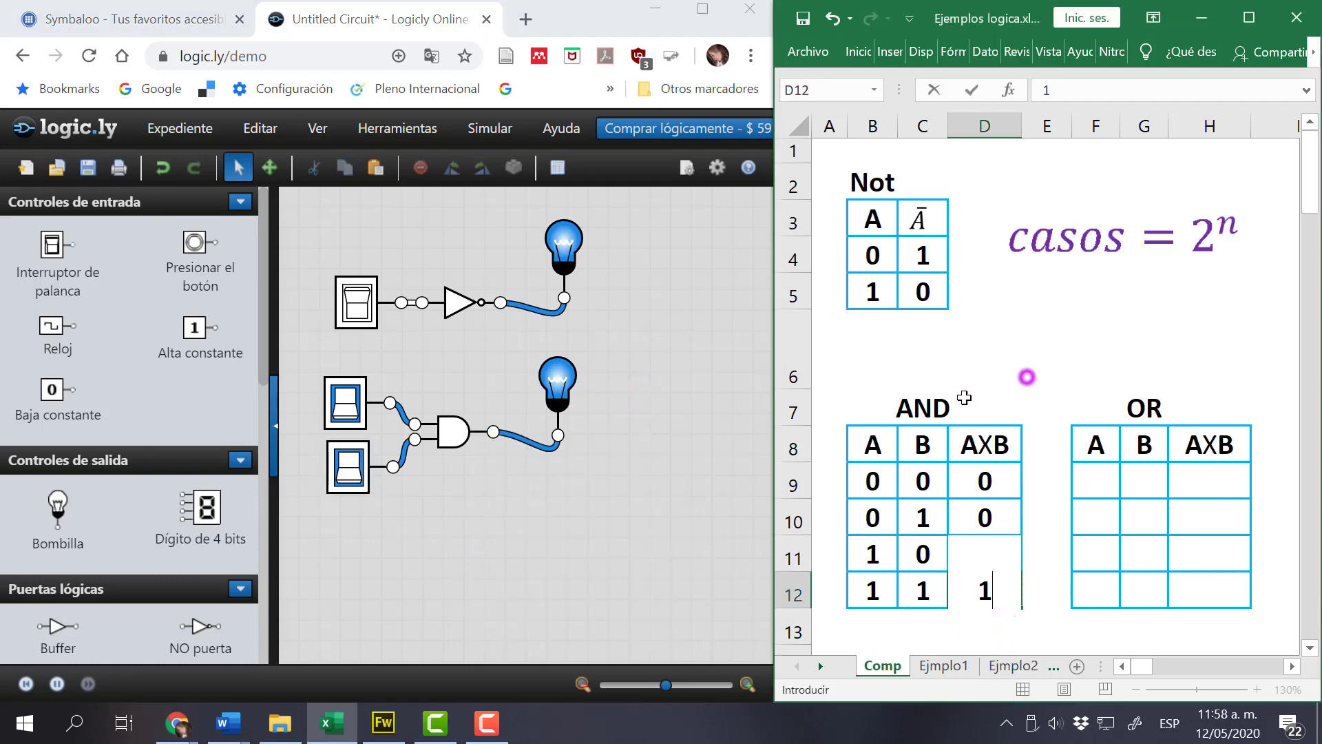
{"action": "left_click", "coordinate": [923, 352]}
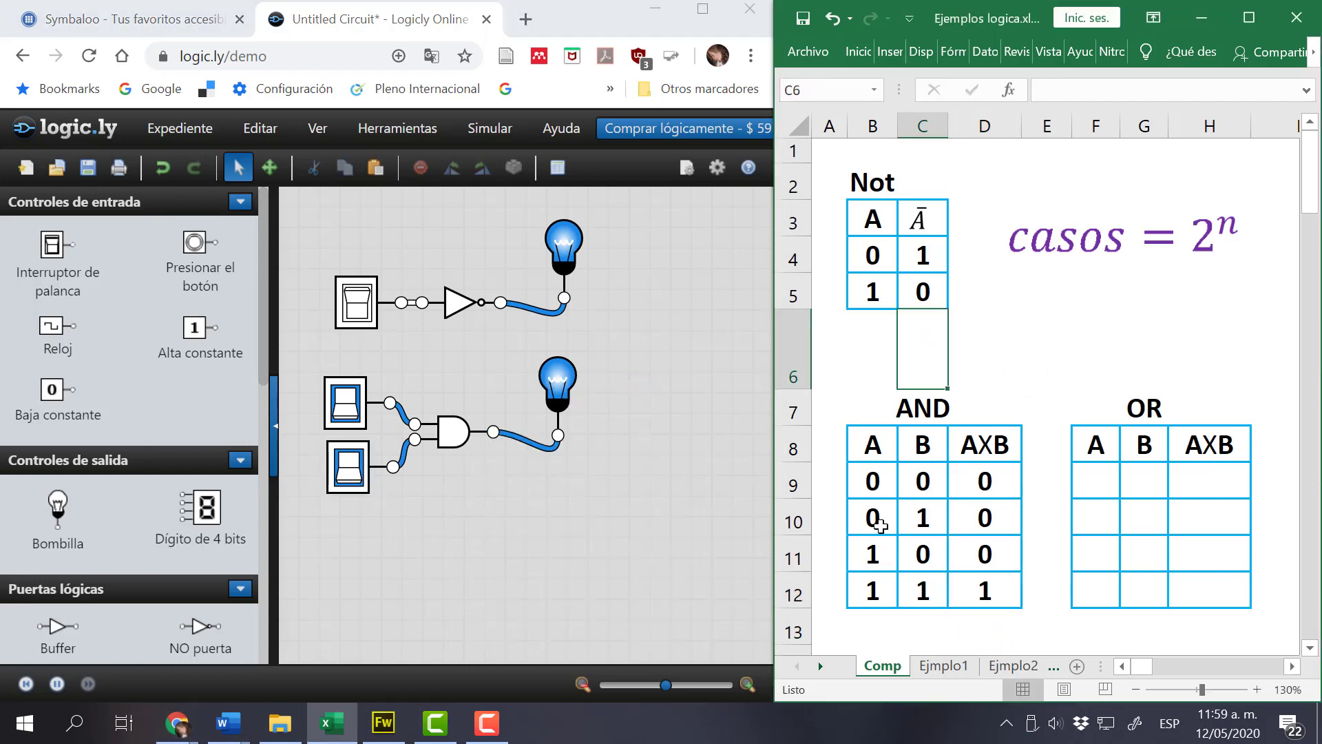
Delete the whole NOT circuit, including its toggle switch, gate and light bulb, from the Logicly canvas.
{"action": "left_click", "coordinate": [558, 167]}
{"action": "left_click_drag", "start_coordinate": [615, 211], "coordinate": [301, 349]}
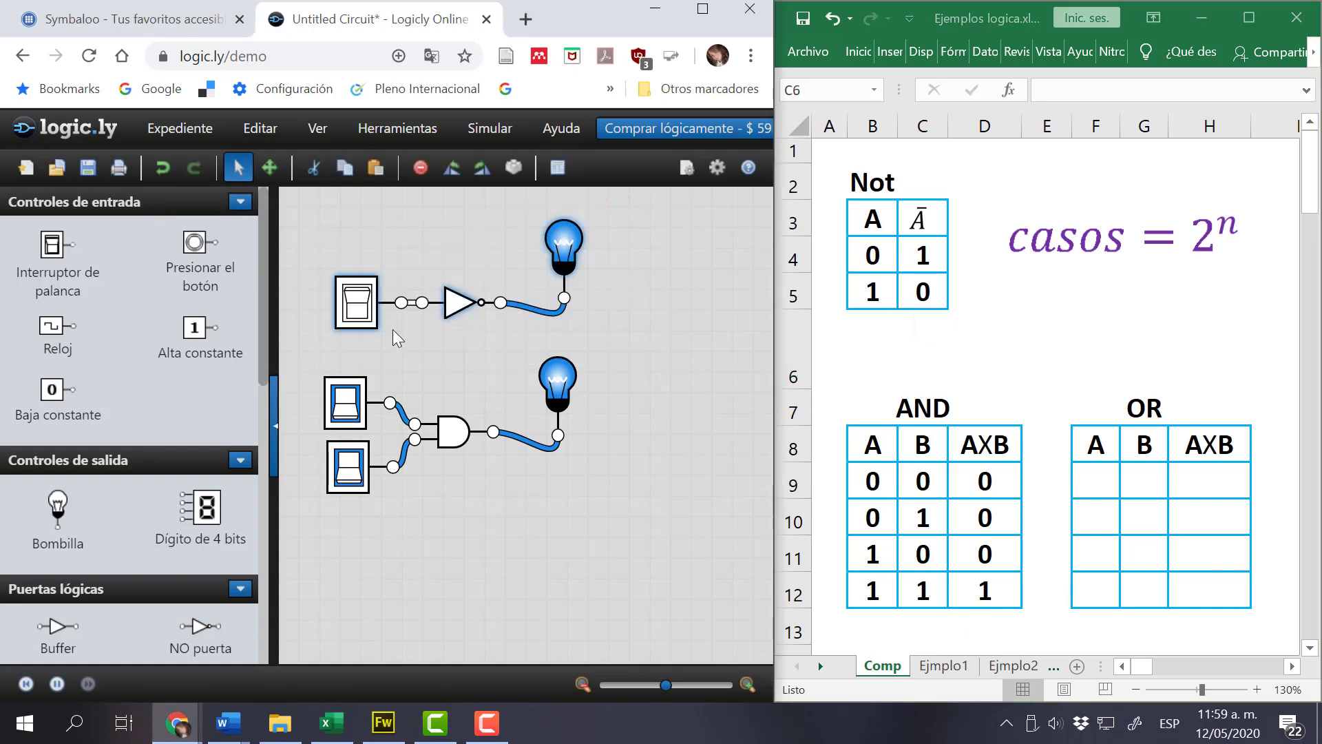
{"action": "key", "text": "Delete"}
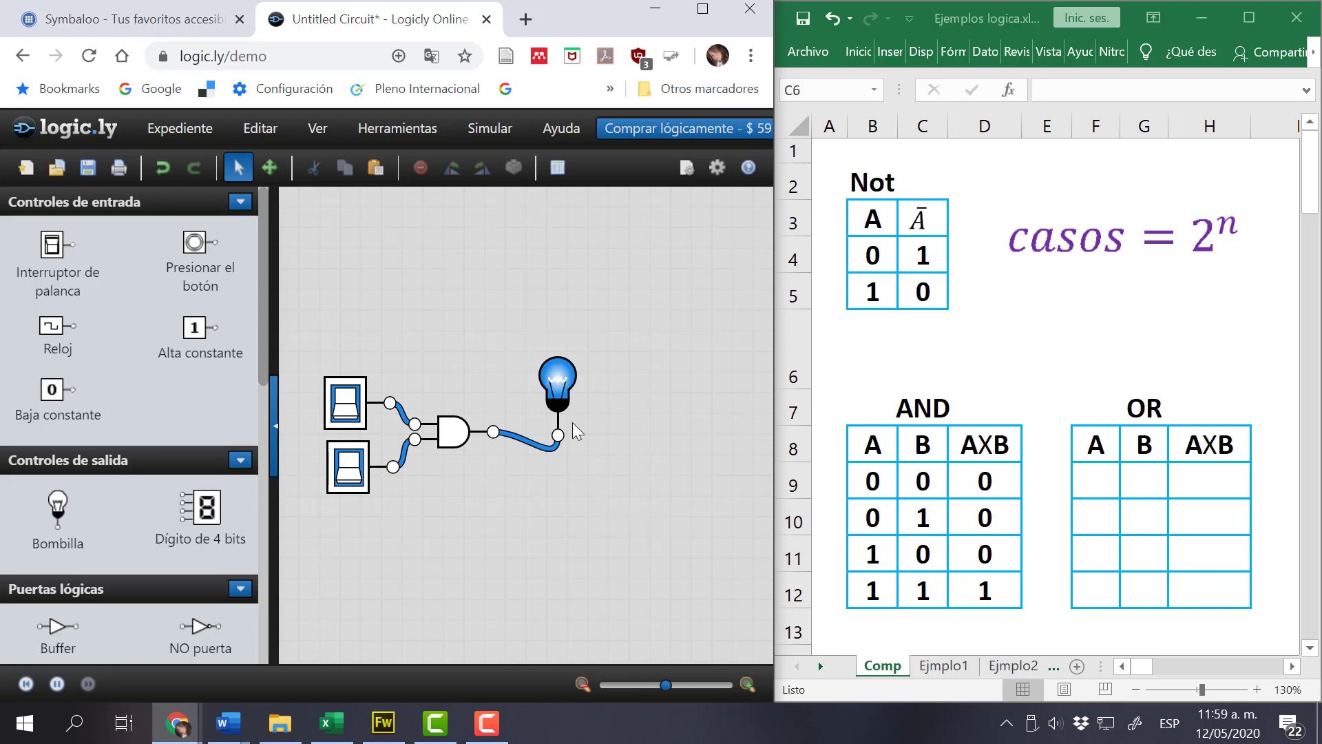
Replace the AND gate with an OR gate, wiring both toggle switches to its inputs and its output to the light bulb.
{"action": "left_click", "coordinate": [560, 172]}
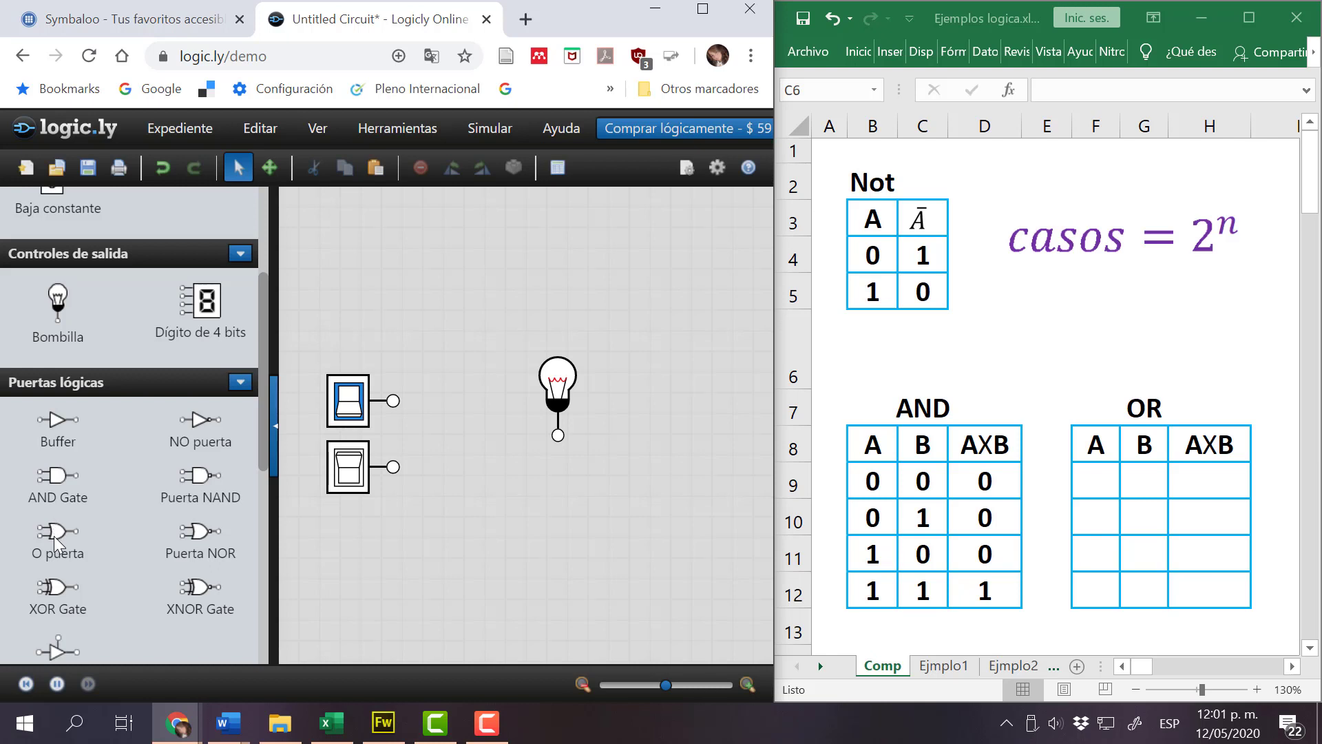
{"action": "left_click_drag", "start_coordinate": [58, 541], "coordinate": [473, 441]}
{"action": "left_click_drag", "start_coordinate": [433, 424], "coordinate": [393, 401]}
{"action": "mouse_move", "coordinate": [393, 467]}
{"action": "left_mouse_down"}
{"action": "mouse_move", "coordinate": [426, 469]}
{"action": "mouse_move", "coordinate": [432, 440]}
{"action": "left_mouse_up"}
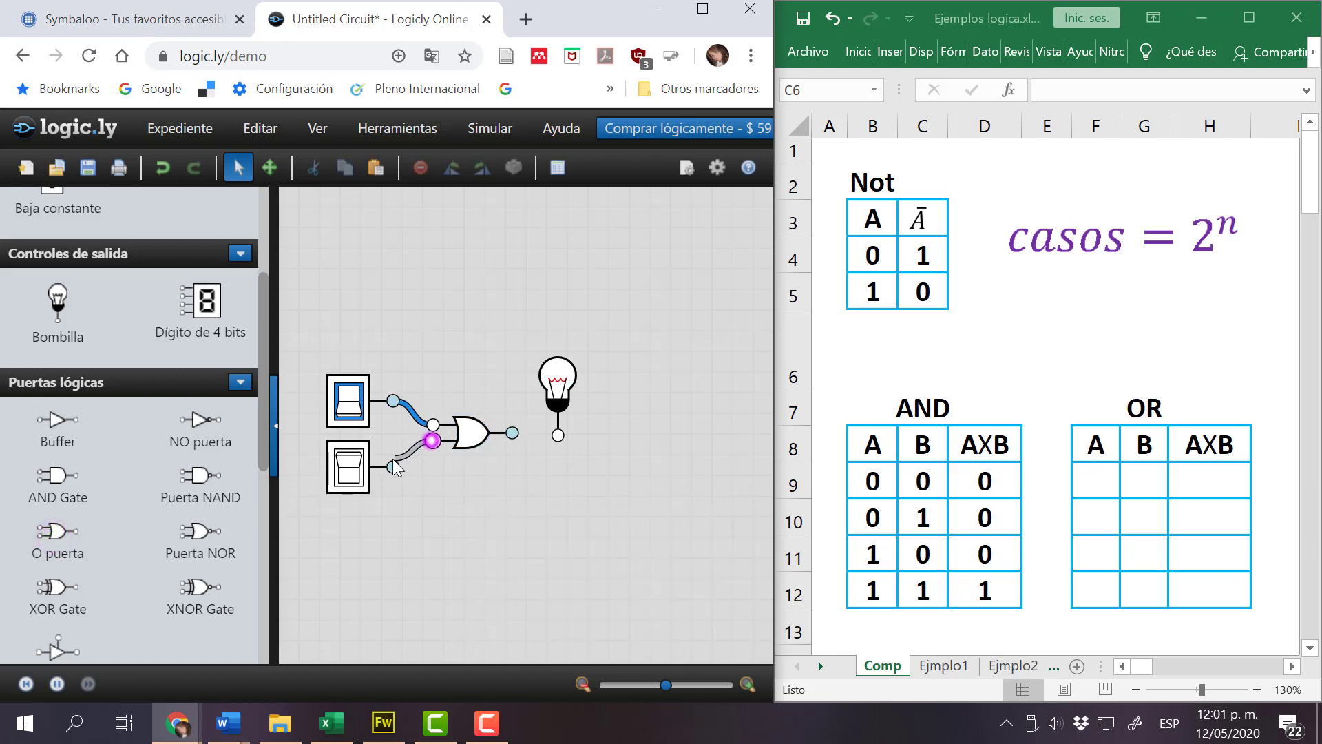
{"action": "left_click_drag", "start_coordinate": [512, 433], "coordinate": [560, 438]}
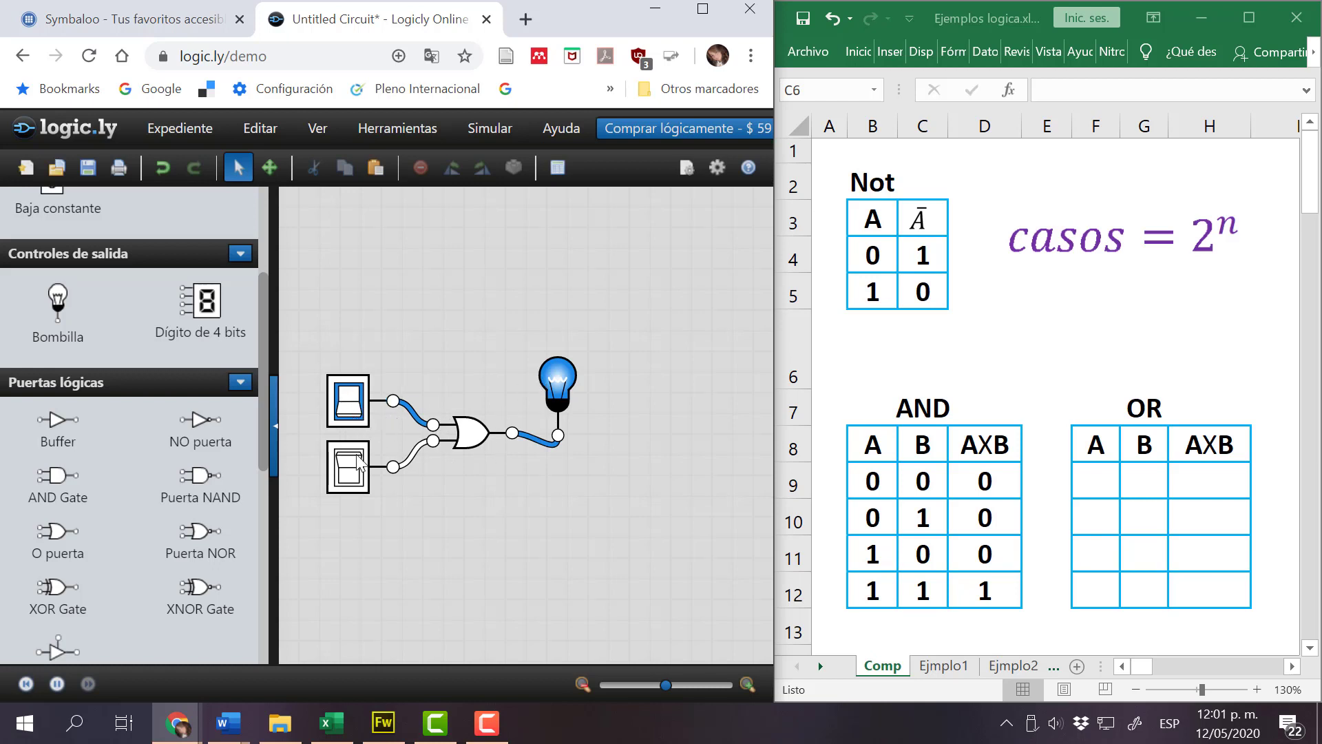
Test the OR circuit by toggling its two switches through the 0-0, 1-0, 0-1 and 1-1 combinations.
{"action": "left_click", "coordinate": [351, 412]}
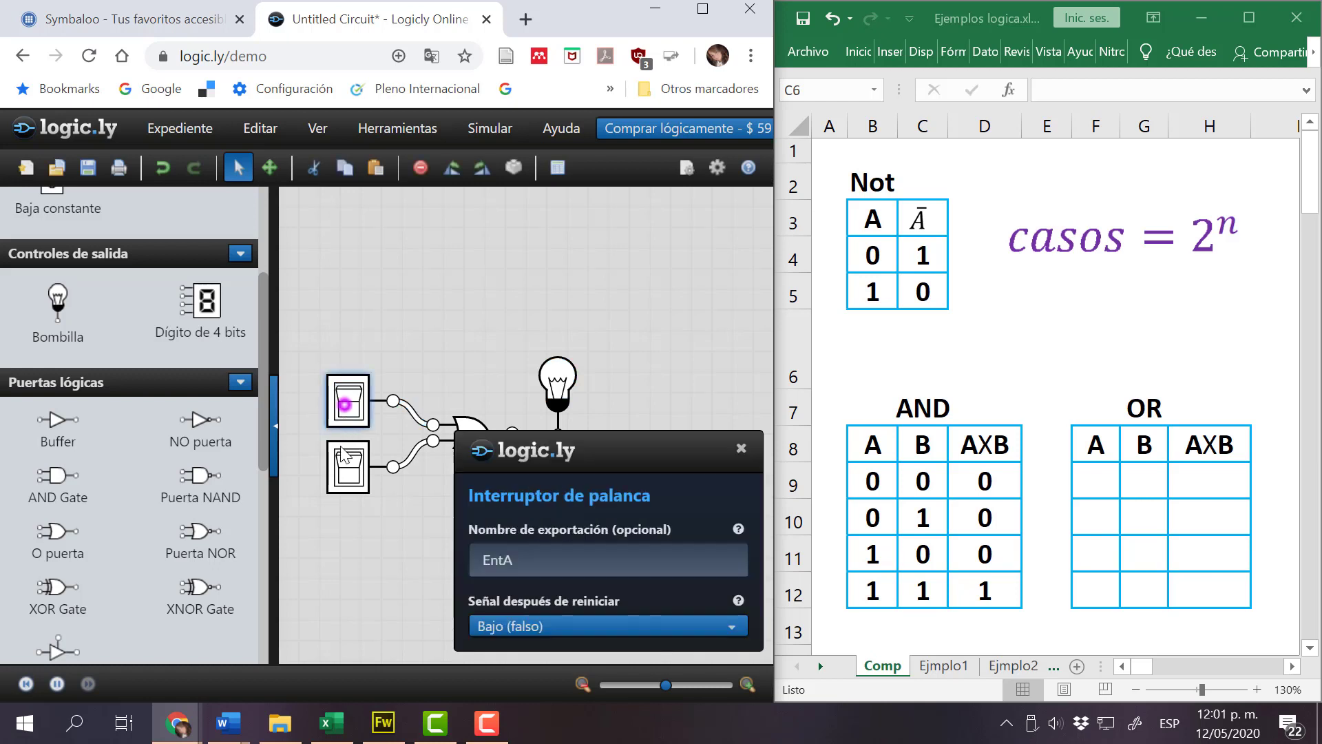
{"action": "left_click", "coordinate": [438, 298]}
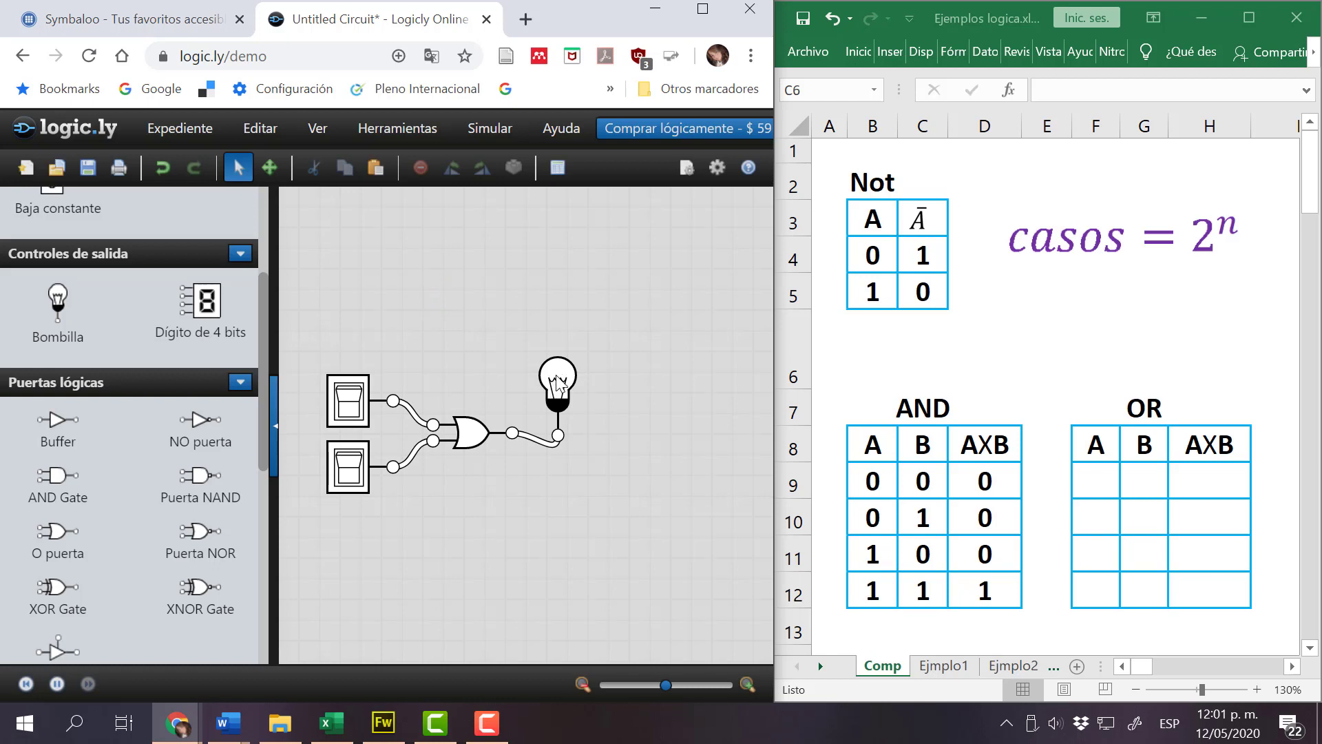
{"action": "left_click", "coordinate": [349, 403]}
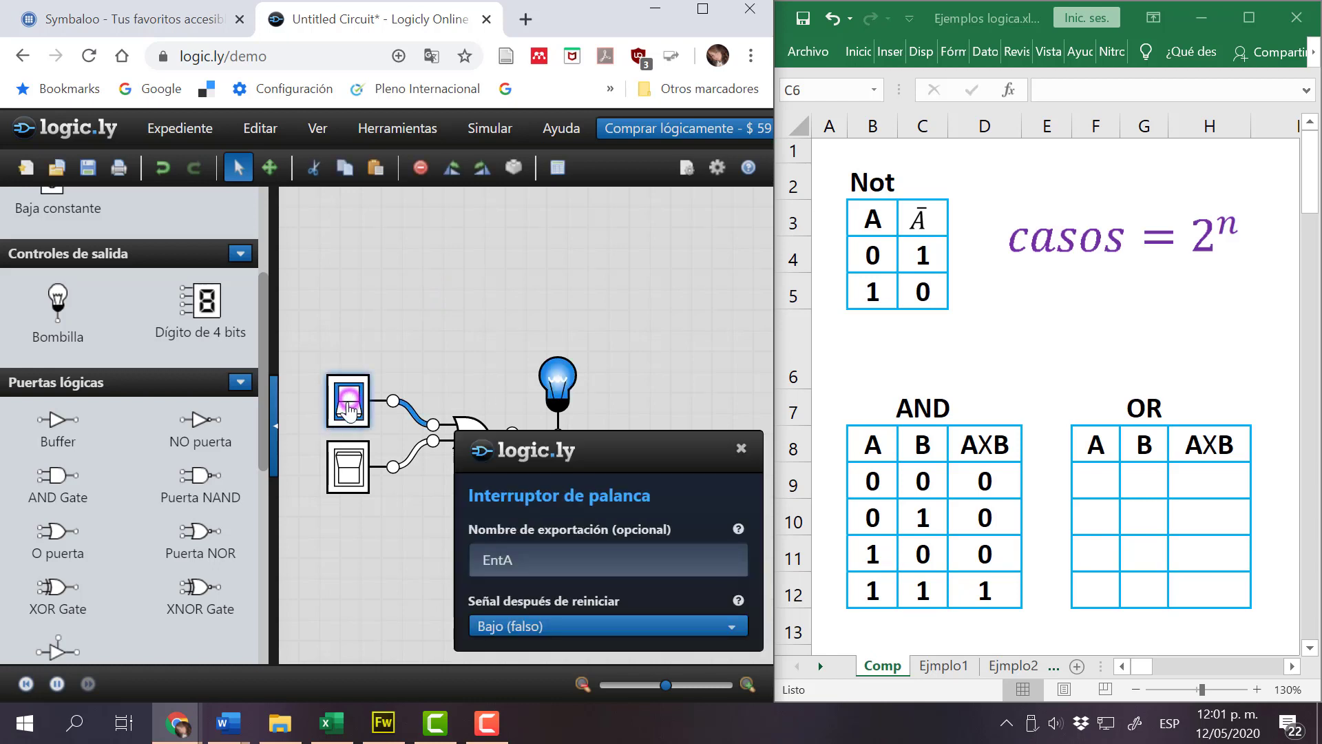
{"action": "left_click", "coordinate": [367, 552]}
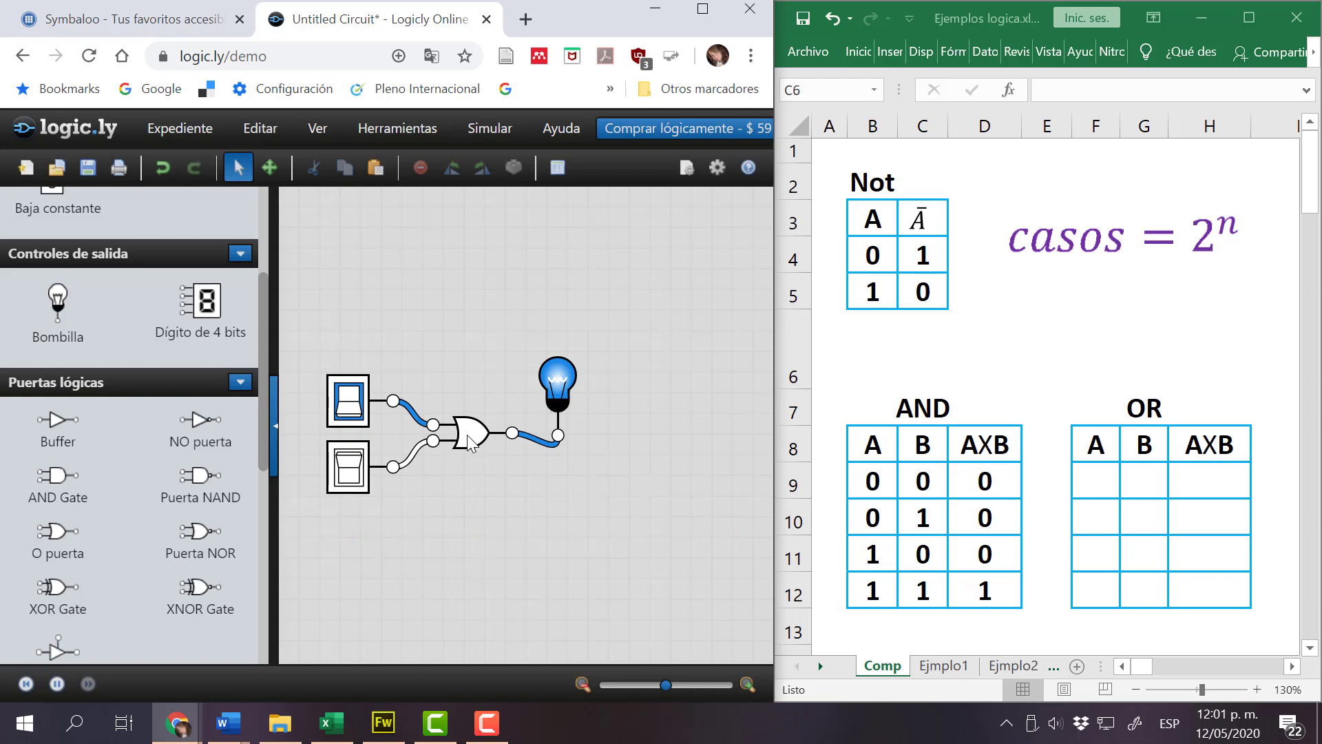
{"action": "left_click", "coordinate": [349, 401]}
{"action": "left_click", "coordinate": [348, 467]}
{"action": "left_click", "coordinate": [365, 554]}
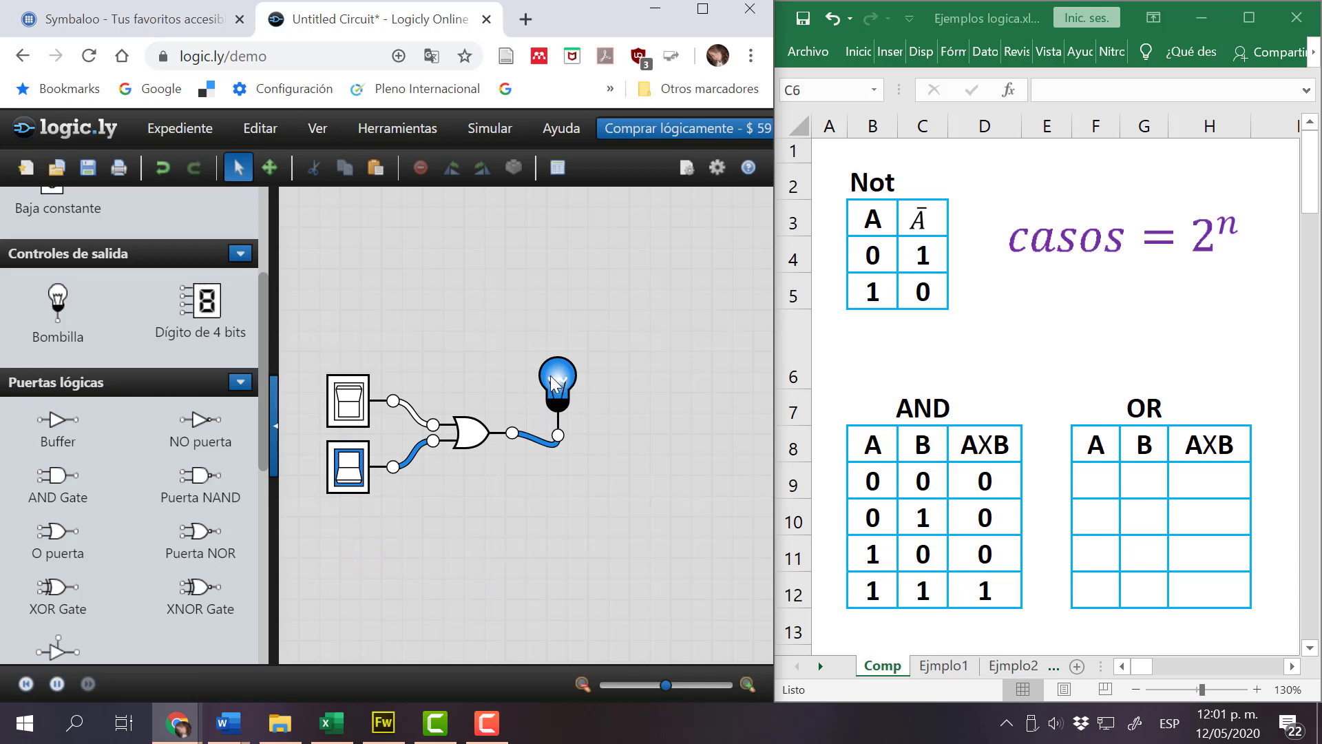
{"action": "left_click", "coordinate": [349, 402]}
{"action": "left_click", "coordinate": [443, 325]}
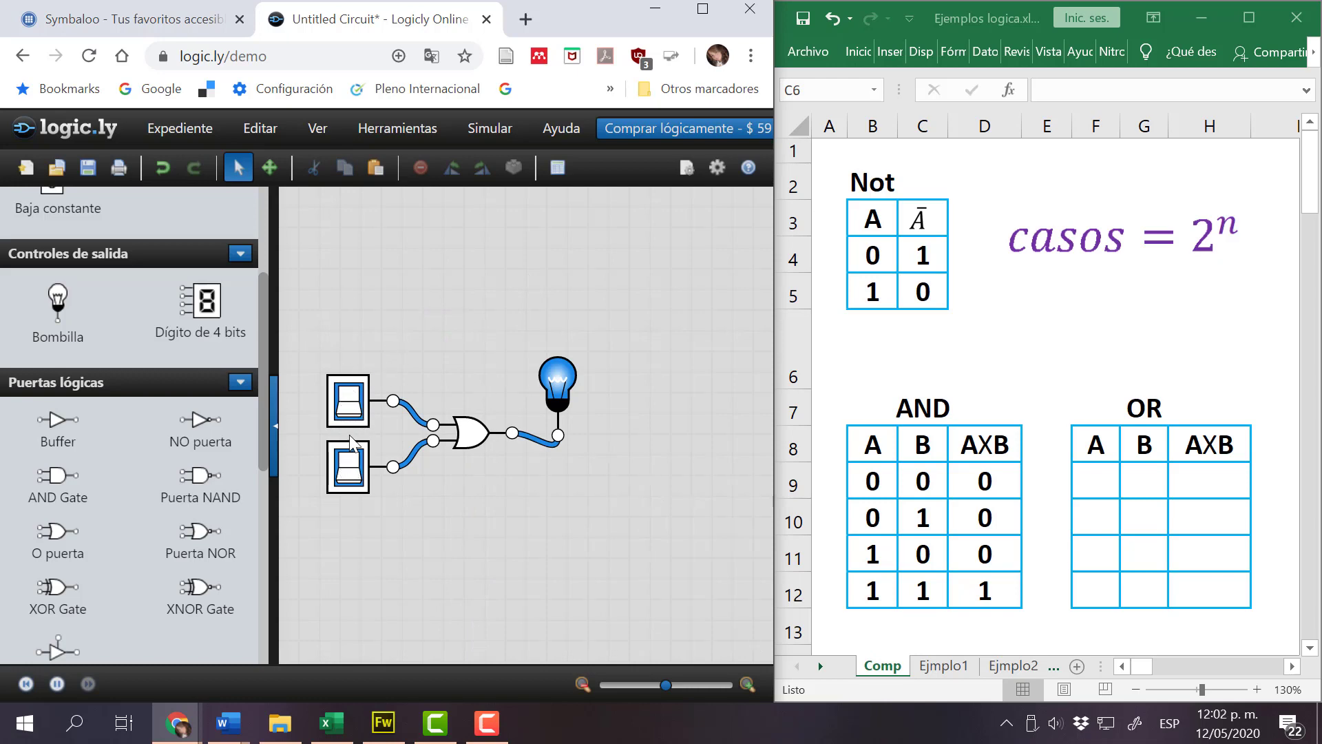
Fill column B of the OR truth table in Excel with 0, 1, 0, 1 in cells G9 to G12.
{"action": "left_click", "coordinate": [1138, 487]}
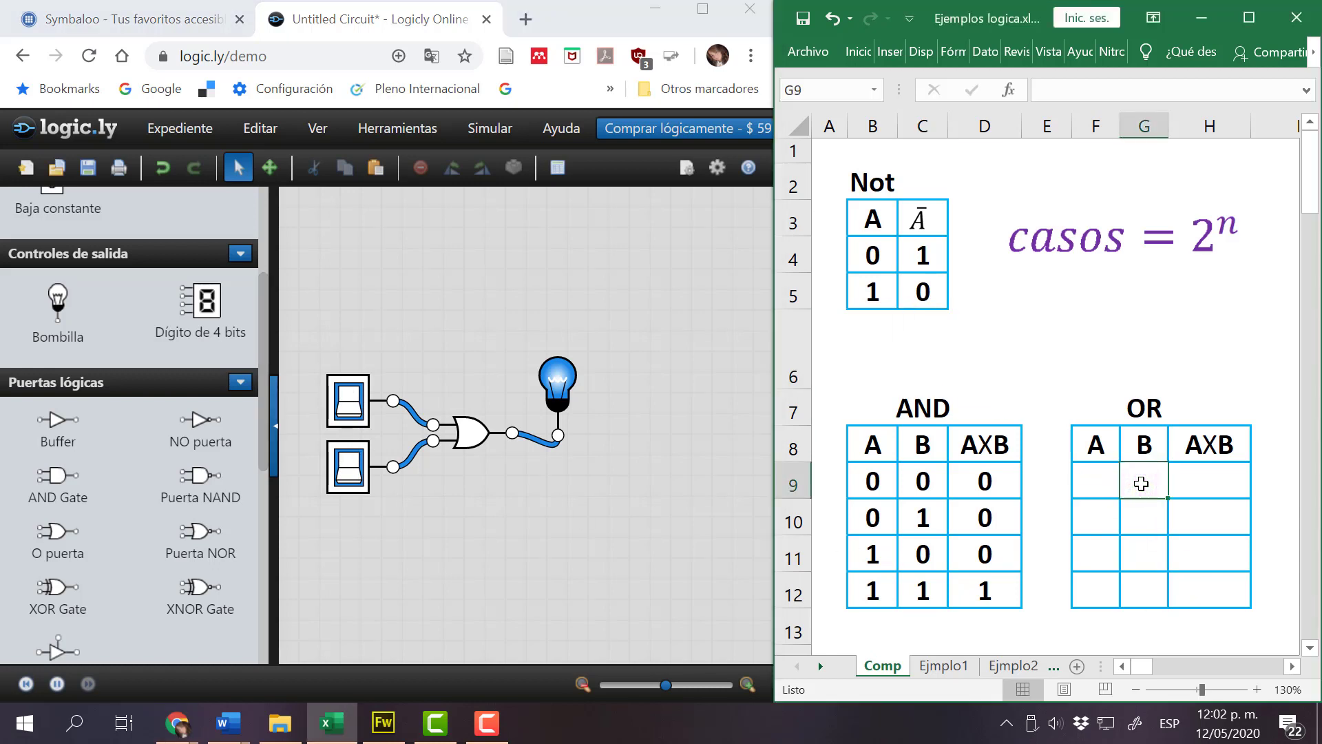
{"action": "type", "text": "0"}
{"action": "key", "text": "Return"}
{"action": "type", "text": "1"}
{"action": "key", "text": "Return"}
{"action": "type", "text": "0"}
{"action": "key", "text": "Return"}
{"action": "type", "text": "1"}
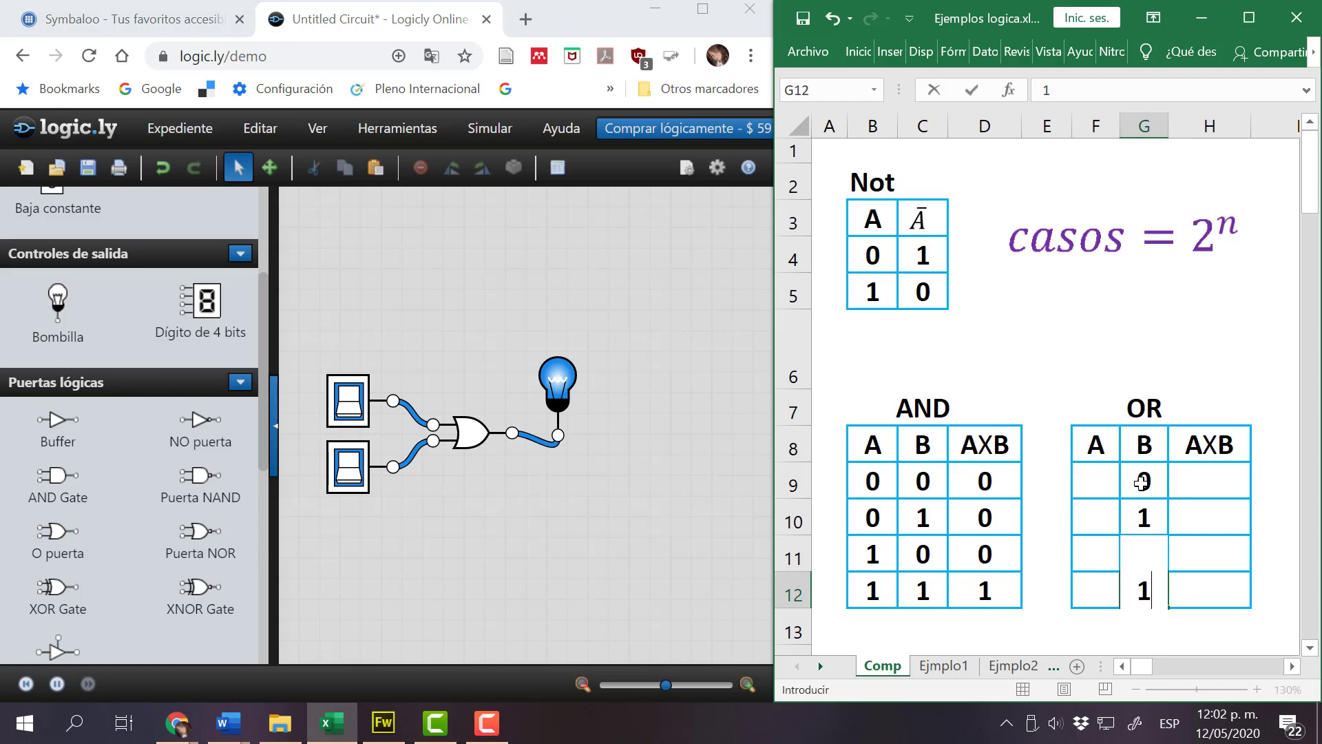
Fill column A of the OR truth table with 0, 0, 1, 1 in cells F9 to F12.
{"action": "left_click", "coordinate": [1102, 483]}
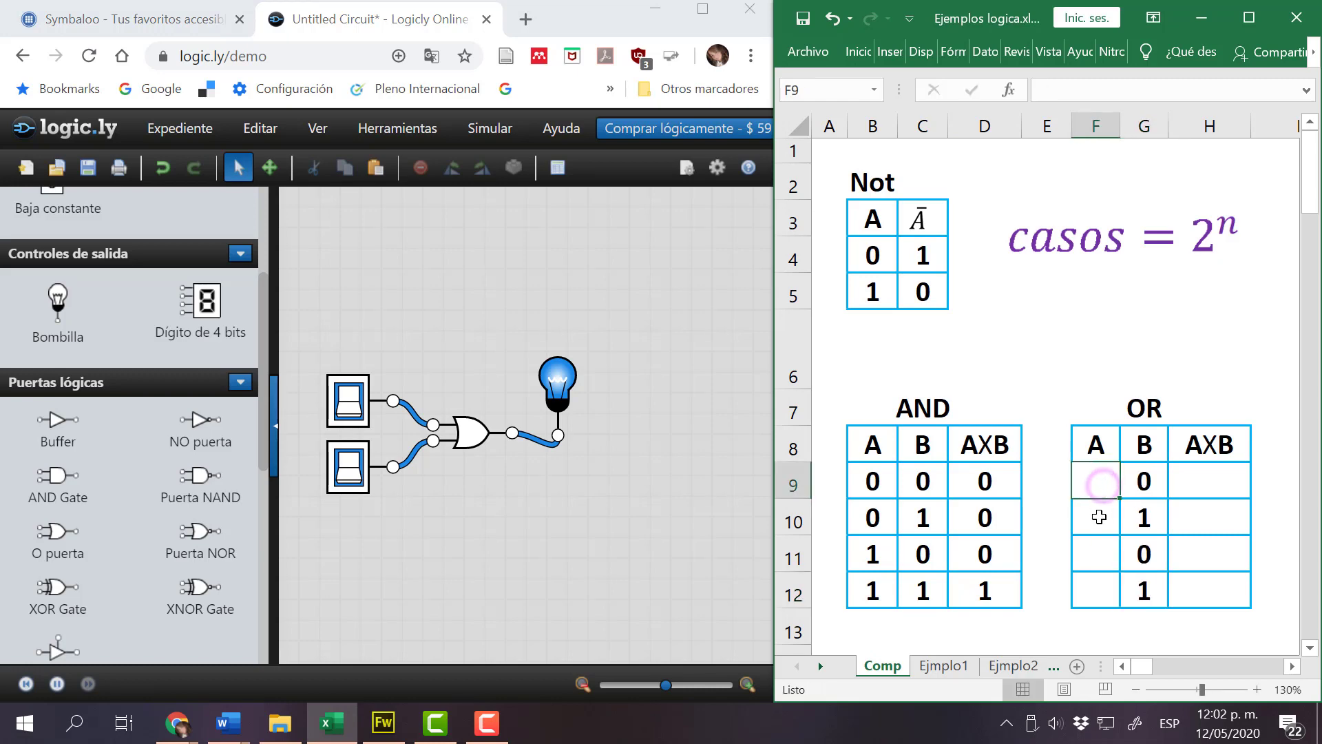
{"action": "type", "text": "0"}
{"action": "key", "text": "Return"}
{"action": "type", "text": "0"}
{"action": "key", "text": "Return"}
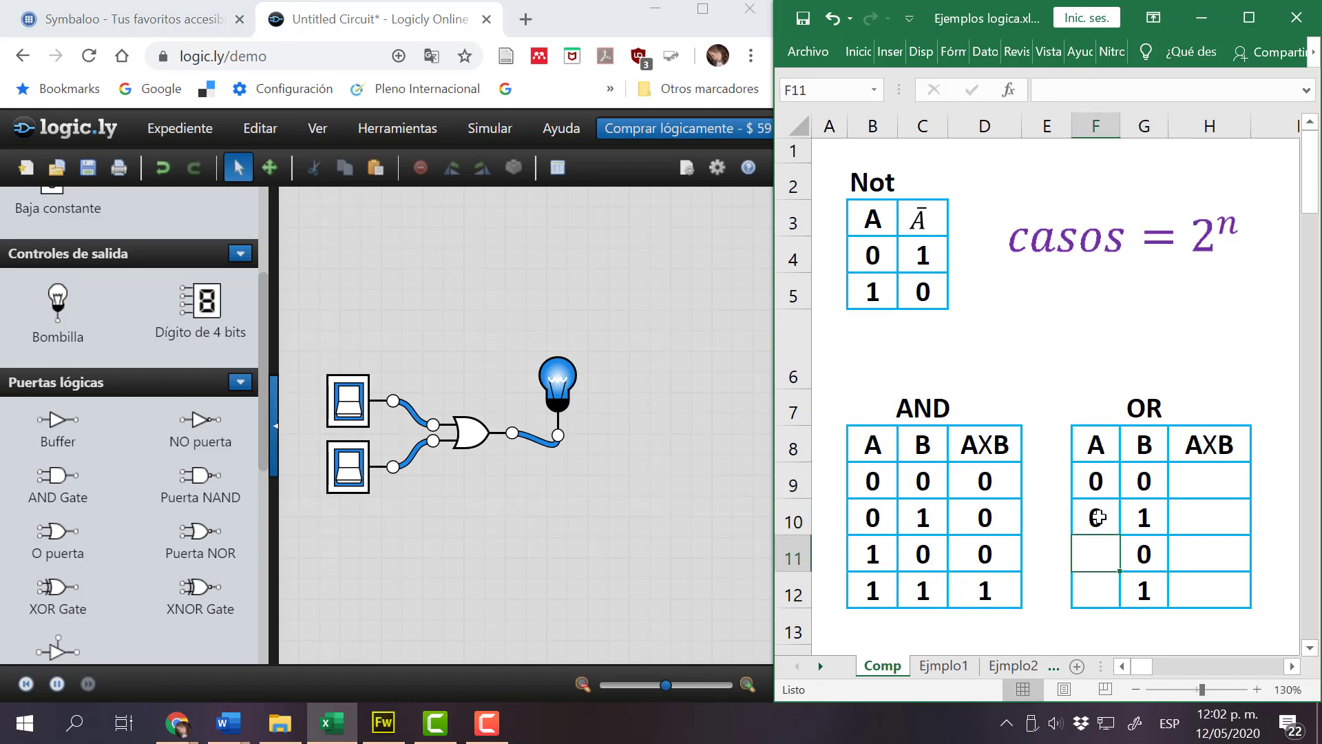
{"action": "type", "text": "1"}
{"action": "key", "text": "Return"}
{"action": "type", "text": "1"}
{"action": "key", "text": "Return"}
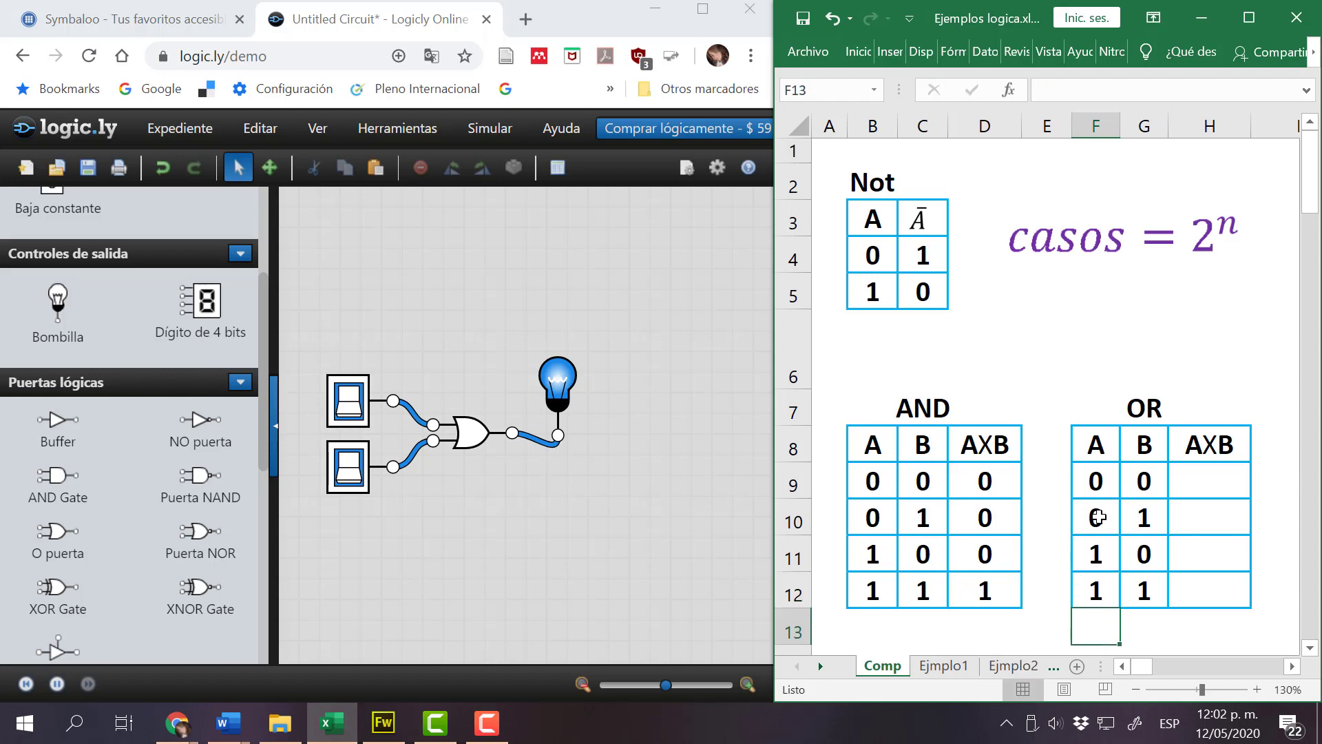
Turn off both OR input switches in Logicly and select the first result cell, H9, of the Excel OR table.
{"action": "left_click", "coordinate": [354, 413]}
{"action": "left_click", "coordinate": [347, 467]}
{"action": "left_click", "coordinate": [357, 529]}
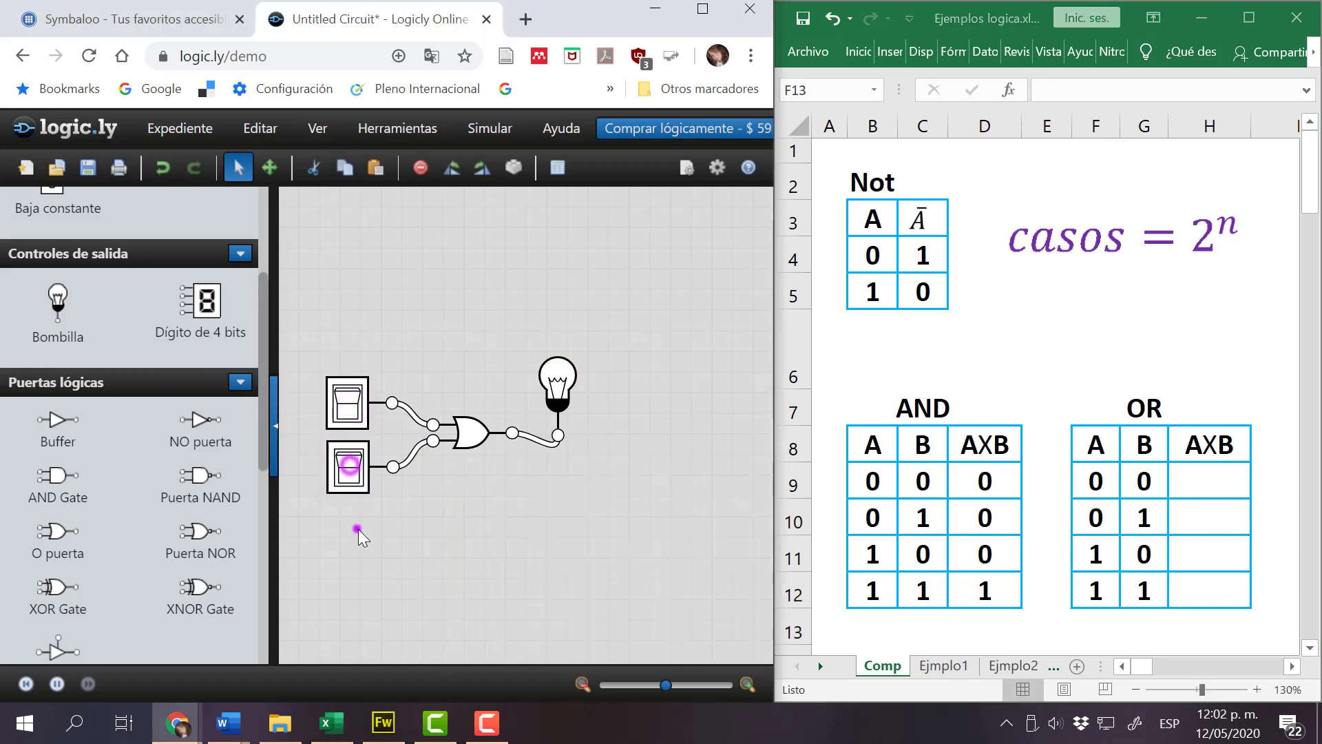
{"action": "left_click", "coordinate": [1212, 477]}
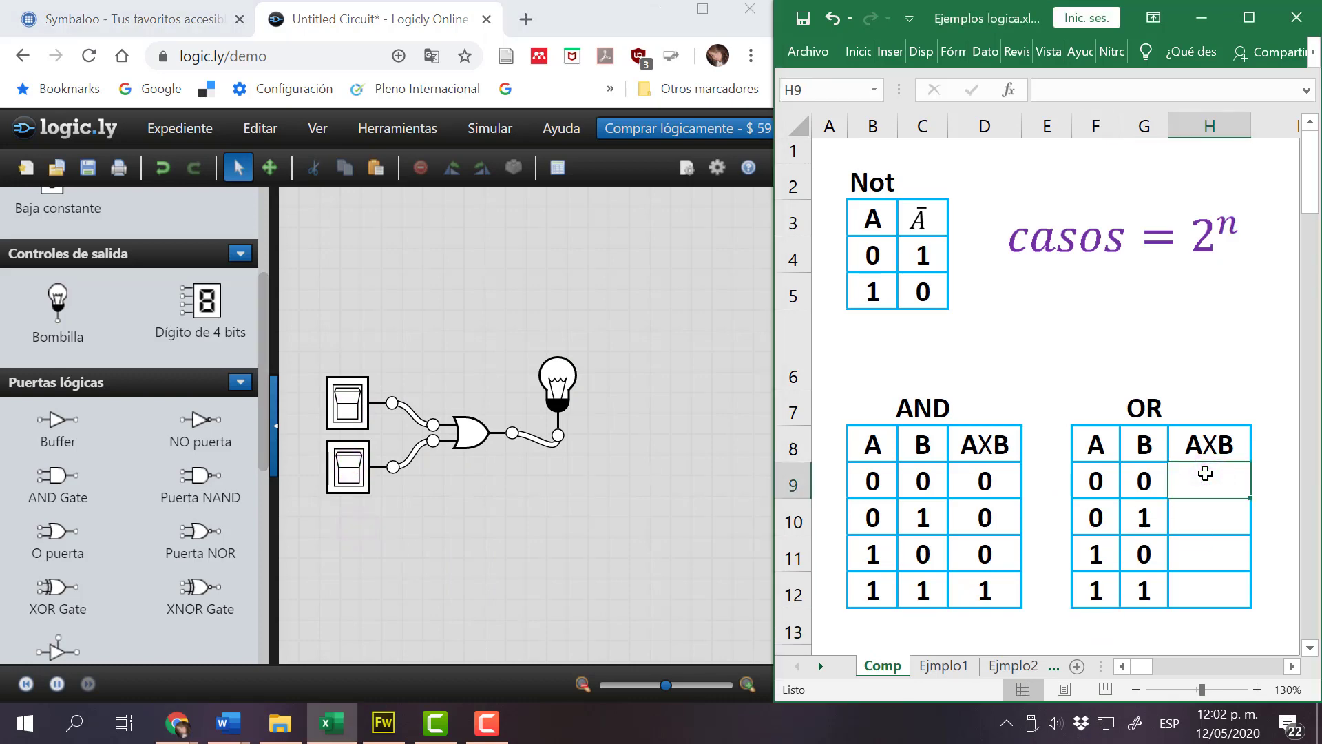
Change the OR table's result header in cell H8 to A+B.
{"action": "double_click", "coordinate": [1218, 441]}
{"action": "left_click_drag", "start_coordinate": [1218, 441], "coordinate": [1210, 439]}
{"action": "type", "text": "+"}
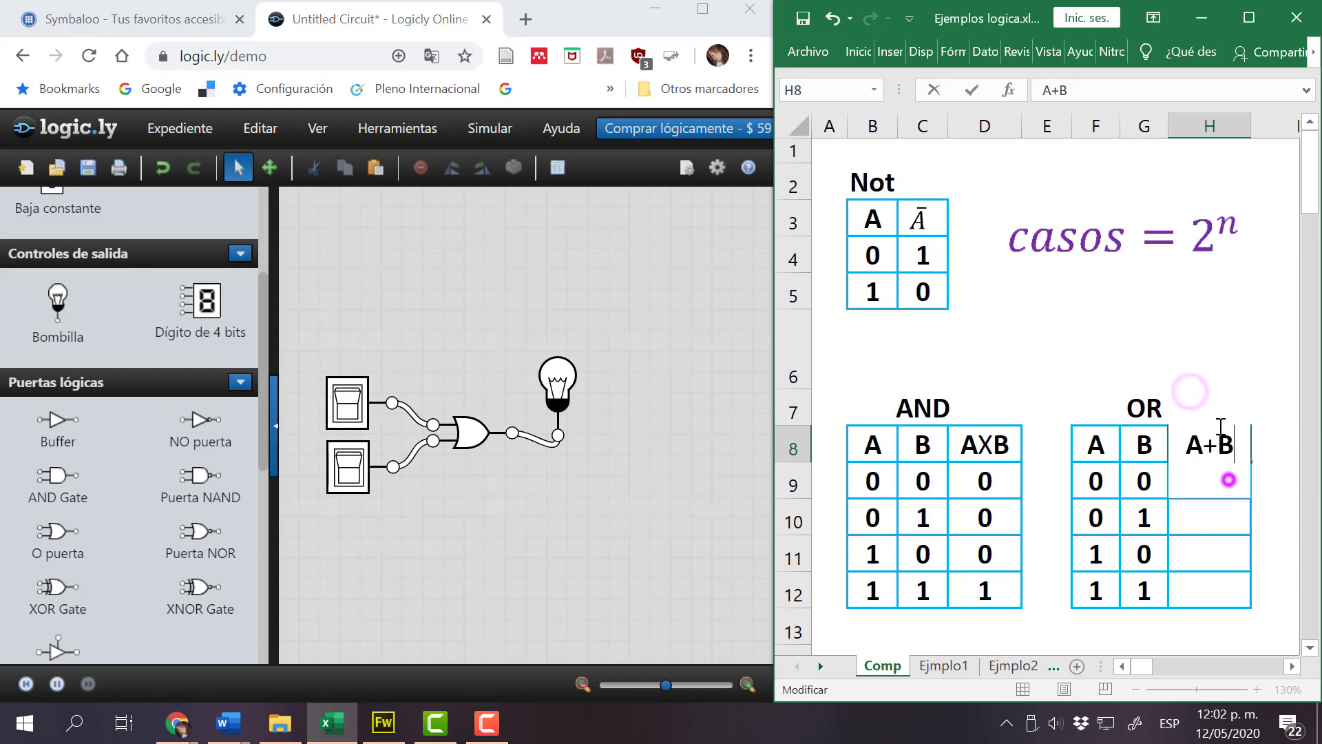
Fill the A+B result column of the OR truth table with 0, 1, 1, 1 in cells H9 to H12.
{"action": "left_click", "coordinate": [1179, 478]}
{"action": "type", "text": "0"}
{"action": "left_click", "coordinate": [1205, 516]}
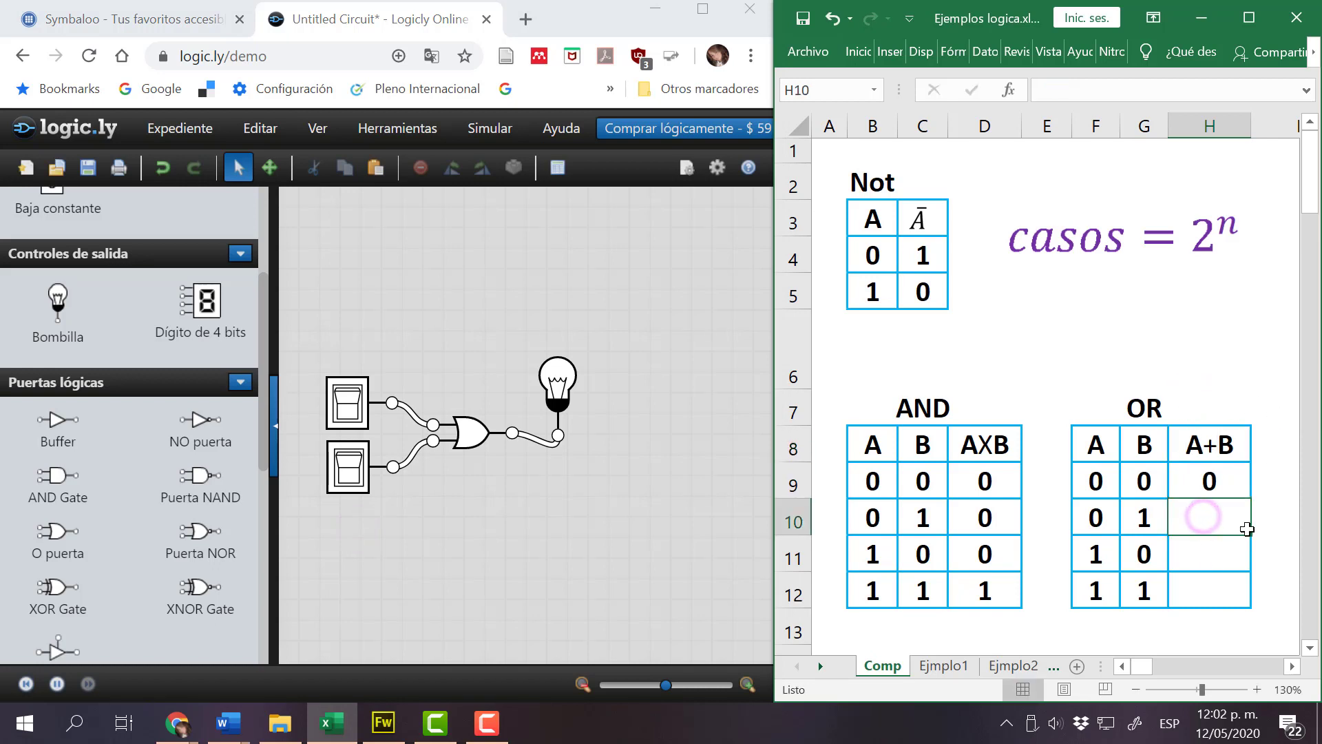
{"action": "type", "text": "1"}
{"action": "key", "text": "Return"}
{"action": "key", "text": "Return"}
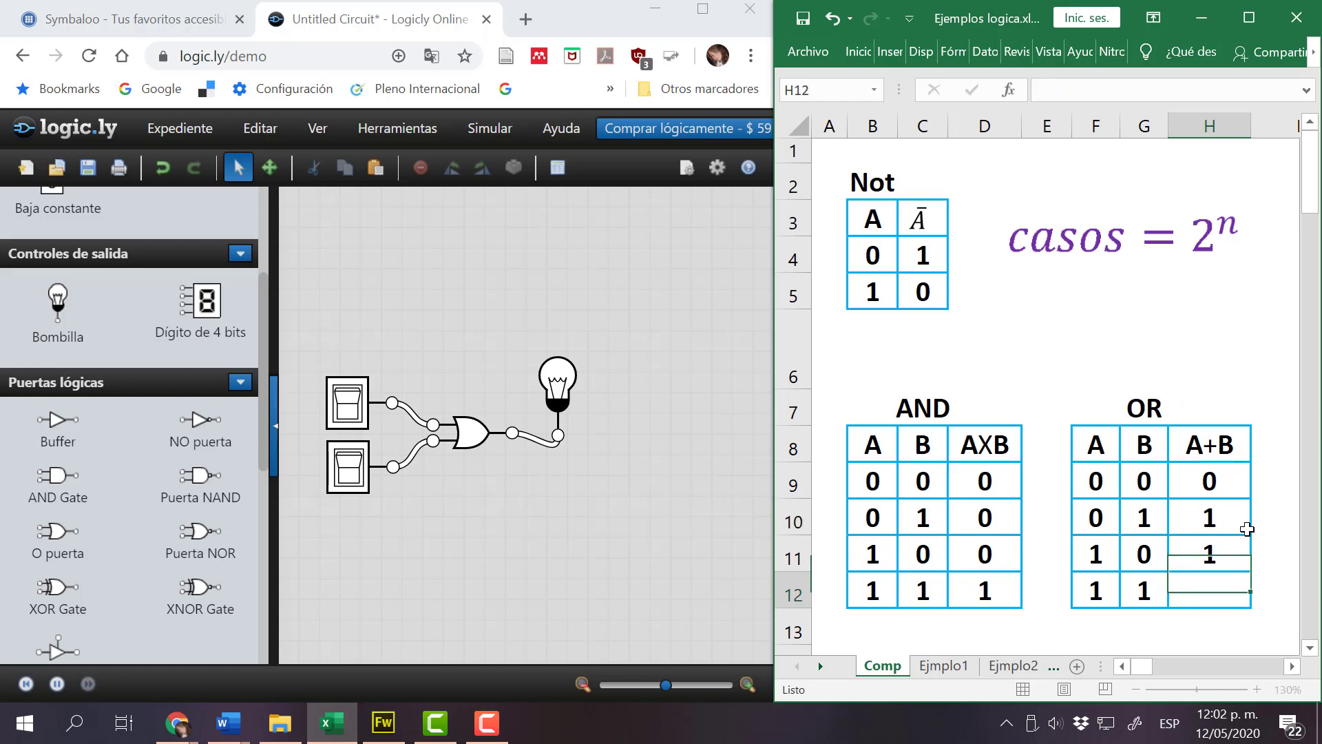
{"action": "type", "text": "1"}
{"action": "key", "text": "Return"}
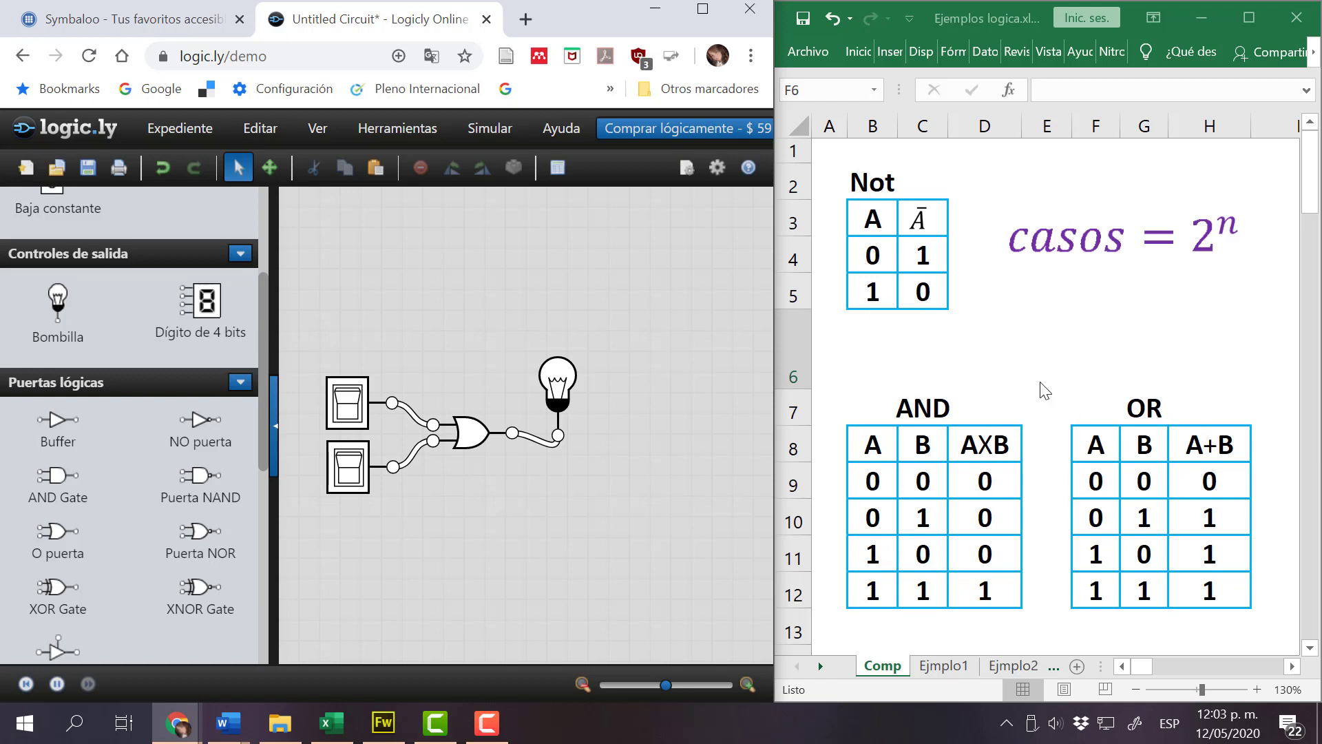
Show the Ejmplo1 worksheet in Excel and delete the OR gate from the Logicly circuit.
{"action": "left_click", "coordinate": [944, 665]}
{"action": "left_click_drag", "start_coordinate": [1143, 666], "coordinate": [1151, 669]}
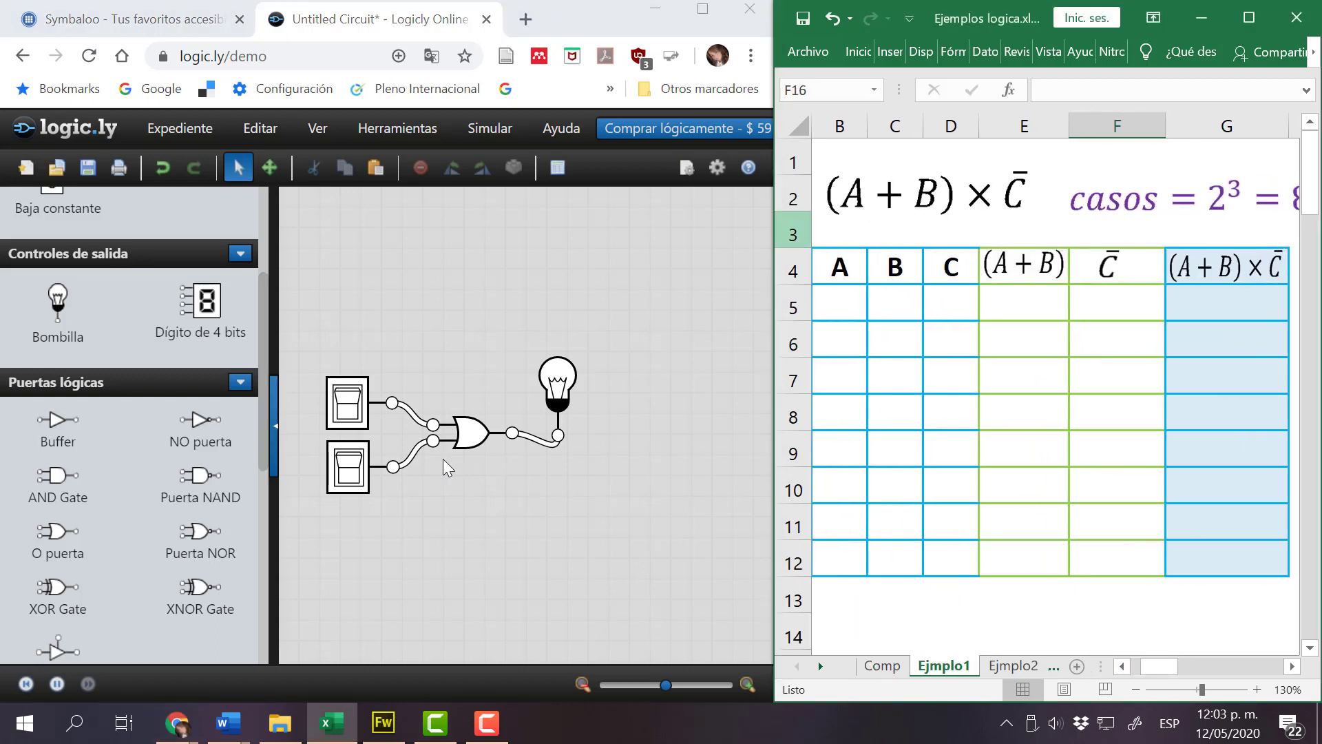
{"action": "left_click", "coordinate": [461, 433]}
{"action": "key", "text": "Delete"}
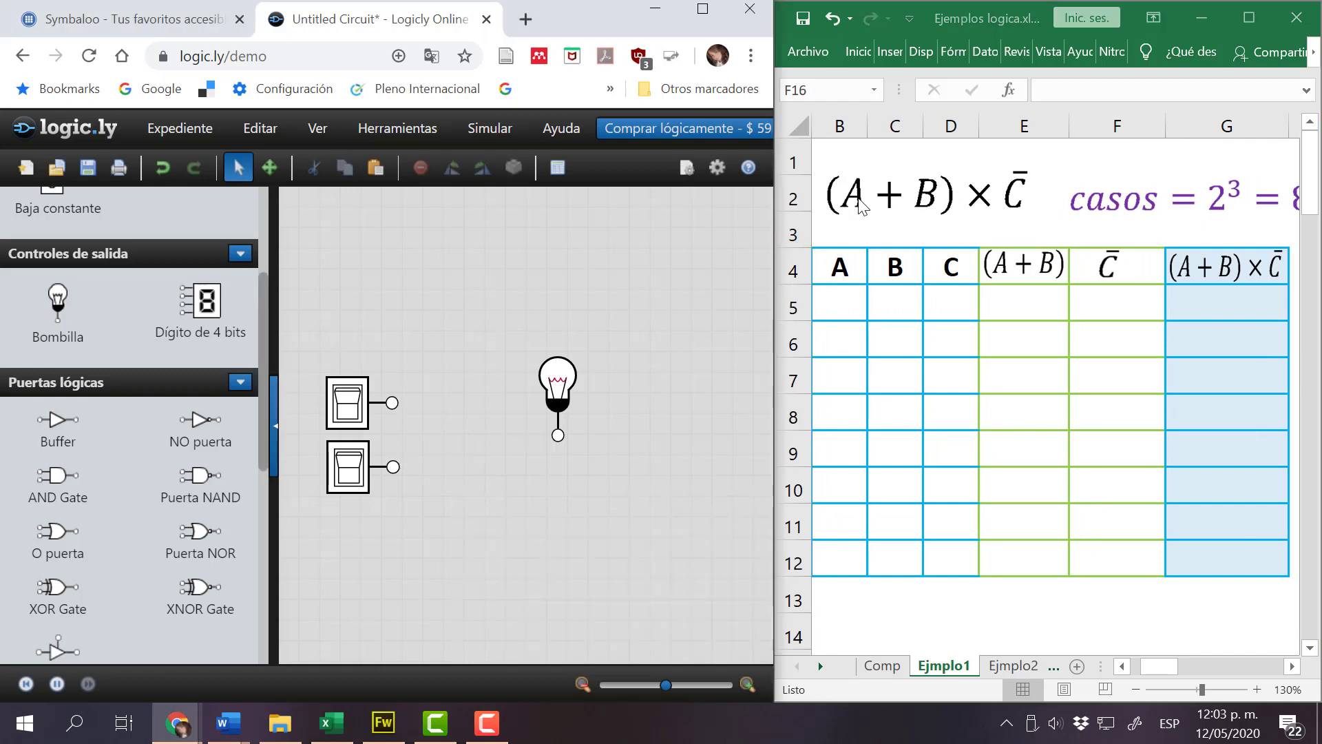
Turn on the EntA and EntB switches and add a third toggle switch below them, named EntC.
{"action": "left_click", "coordinate": [349, 413]}
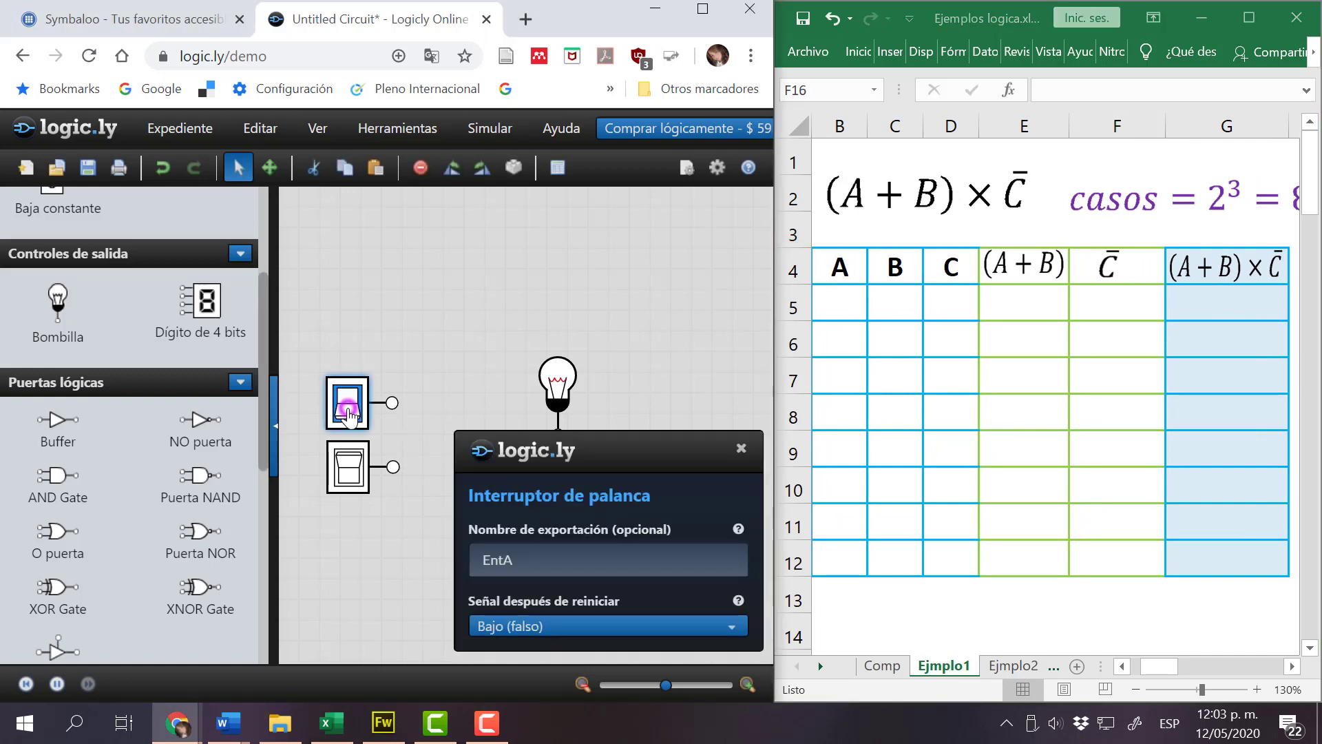
{"action": "left_click", "coordinate": [347, 466]}
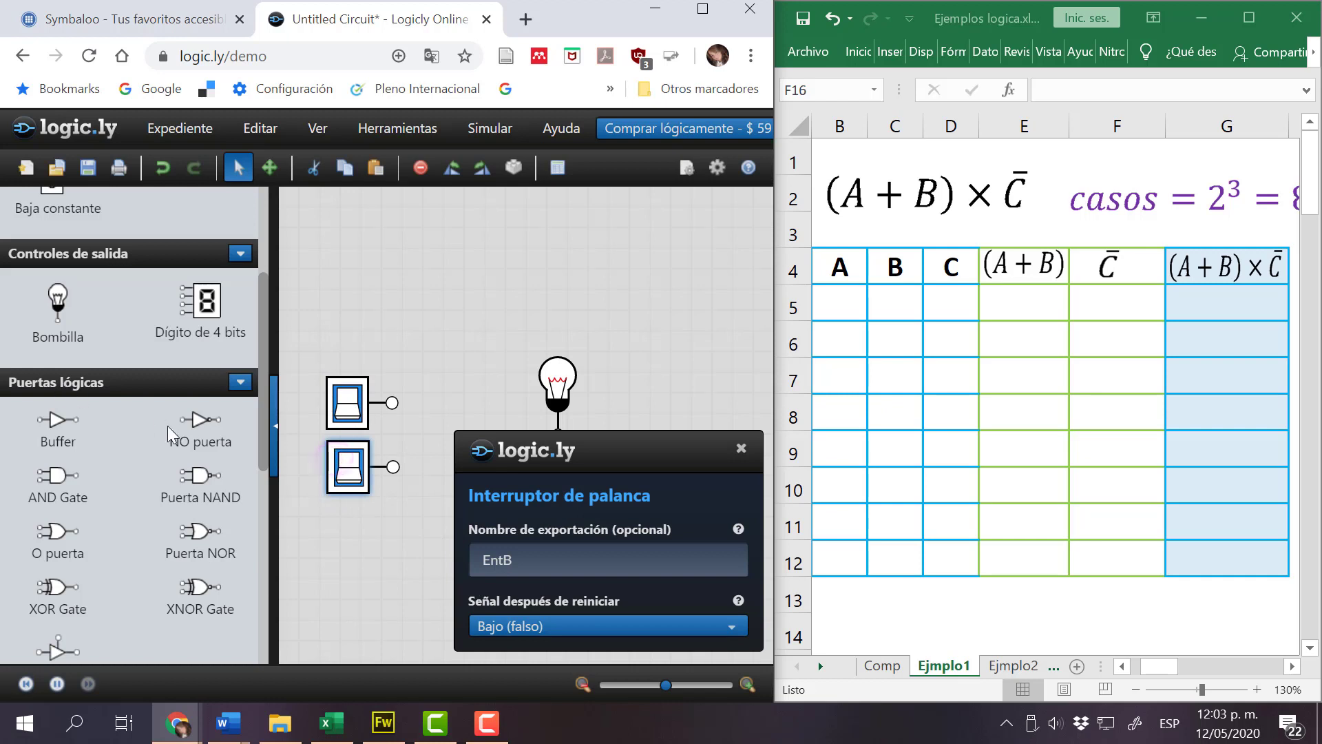
{"action": "scroll", "coordinate": [72, 344], "scroll_direction": "up", "scroll_amount": 3}
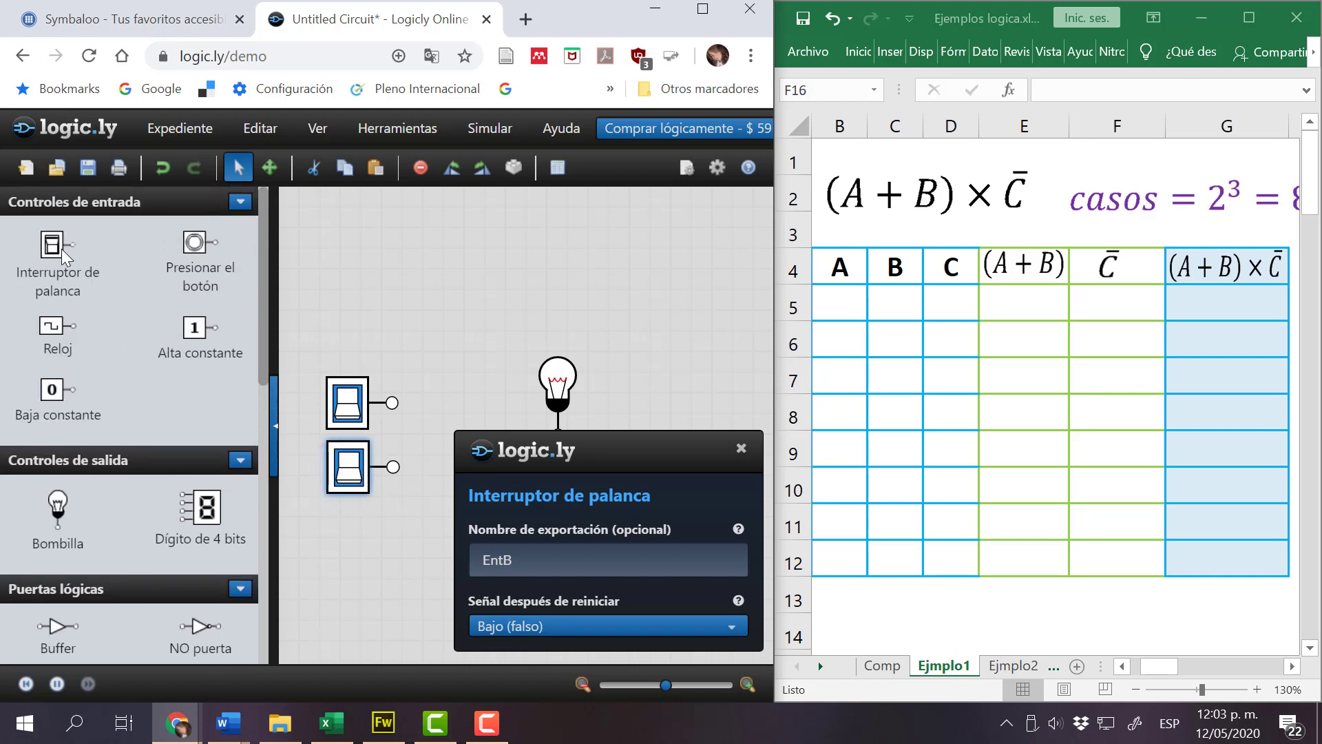
{"action": "left_click_drag", "start_coordinate": [317, 554], "coordinate": [371, 540]}
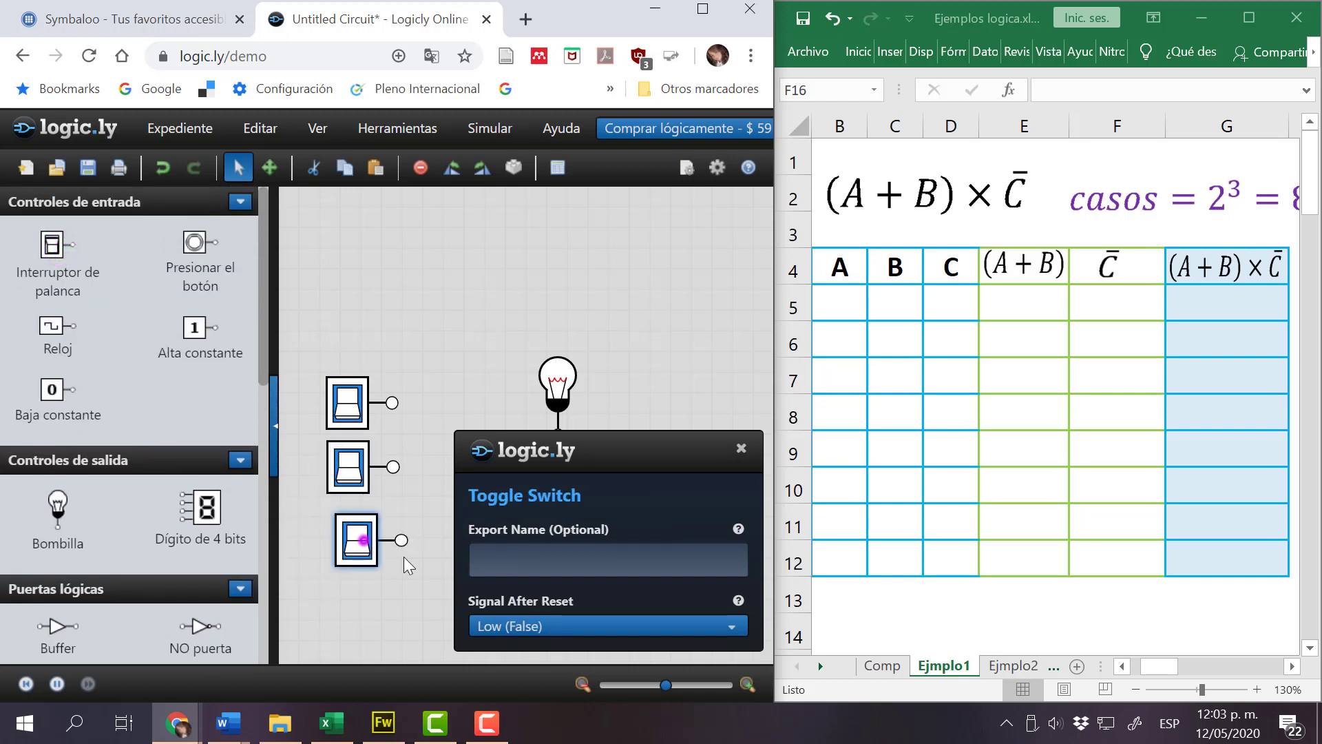
{"action": "left_click", "coordinate": [507, 560]}
Move the Rta light bulb farther right on the circuit canvas and check the expression (A+B)×C̄ in the worksheet.
{"action": "left_click_drag", "start_coordinate": [558, 383], "coordinate": [704, 386]}
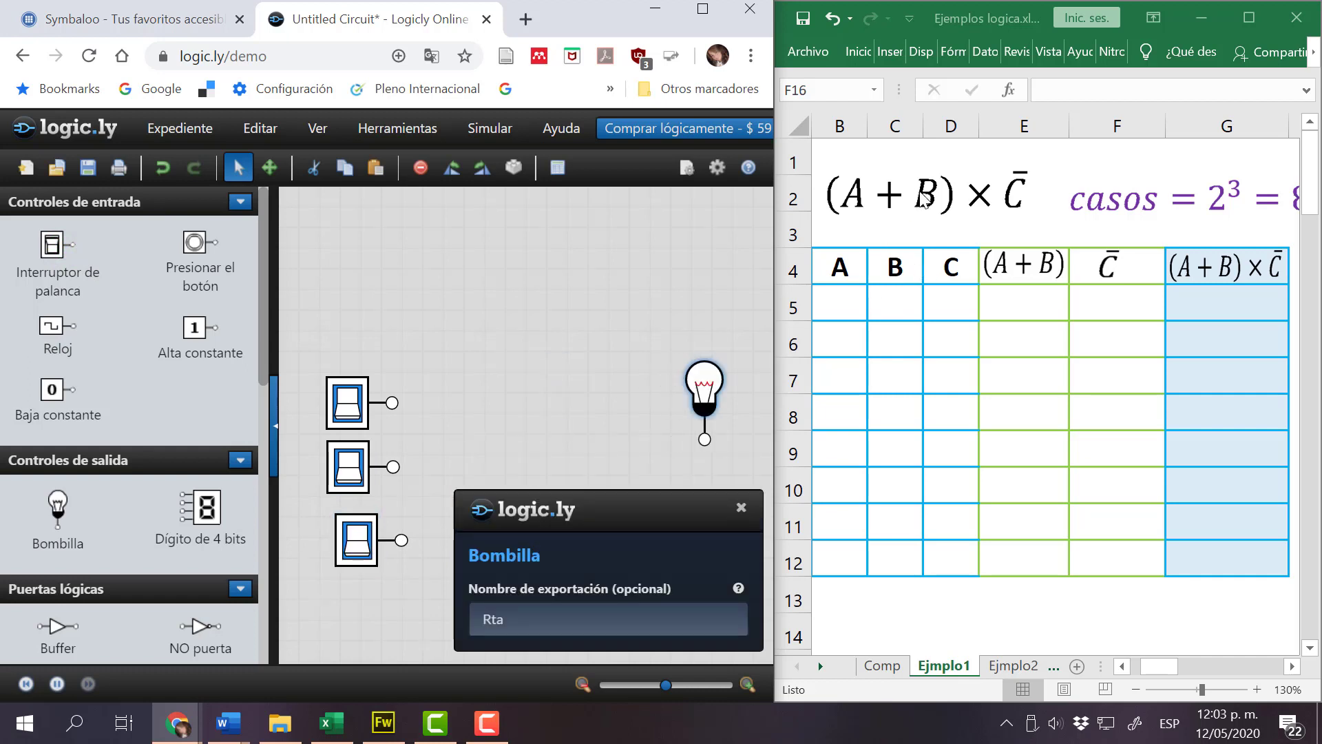
{"action": "left_click", "coordinate": [890, 199]}
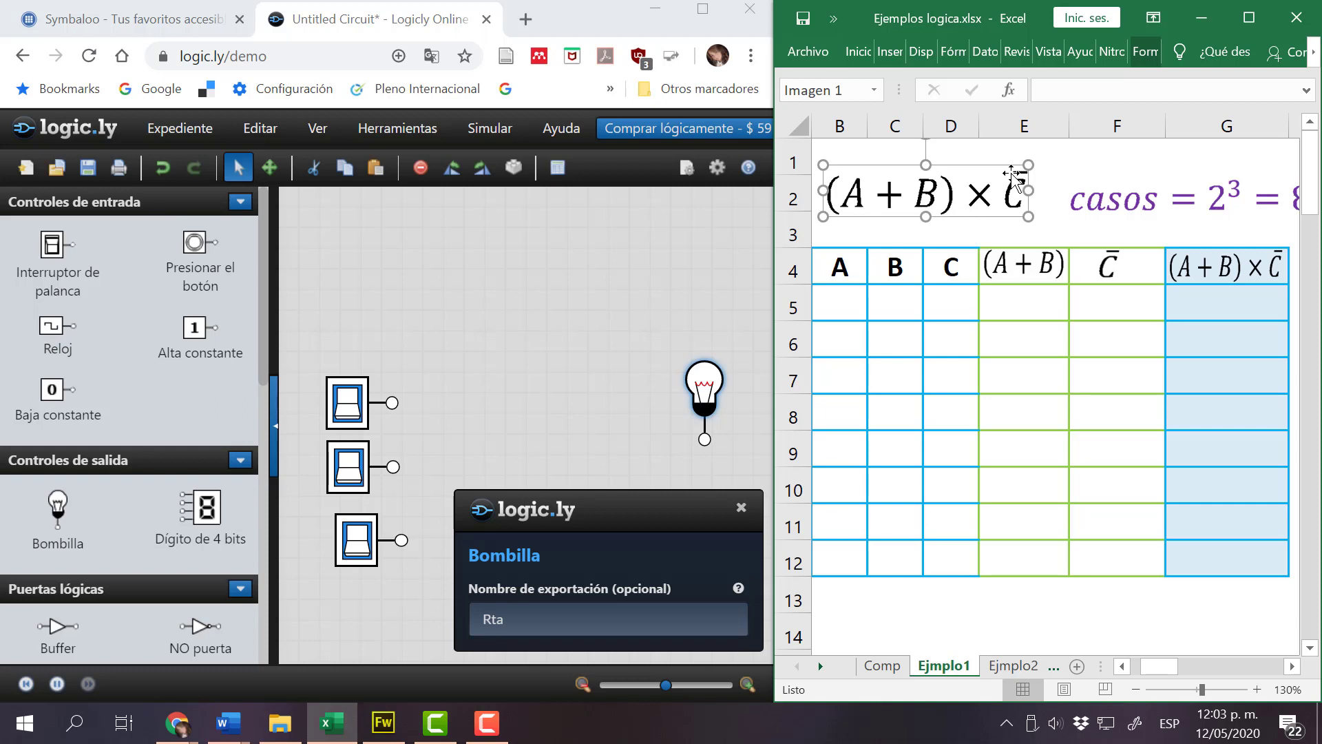
{"action": "left_click", "coordinate": [1026, 347]}
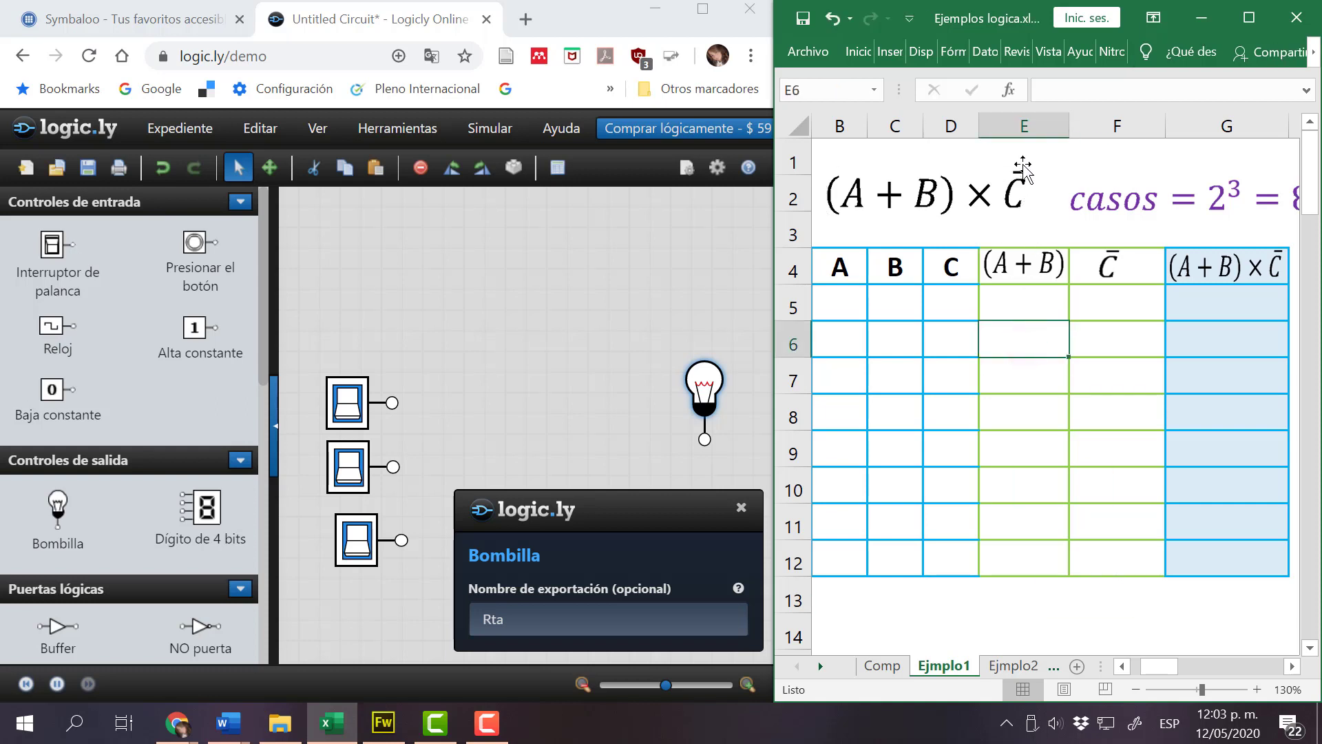
Place an AND gate, an OR gate and a NOT gate between the switches and the light bulb.
{"action": "left_click", "coordinate": [561, 296]}
{"action": "scroll", "coordinate": [29, 623], "scroll_direction": "down", "scroll_amount": 1}
{"action": "scroll", "coordinate": [29, 623], "scroll_direction": "down", "scroll_amount": 3}
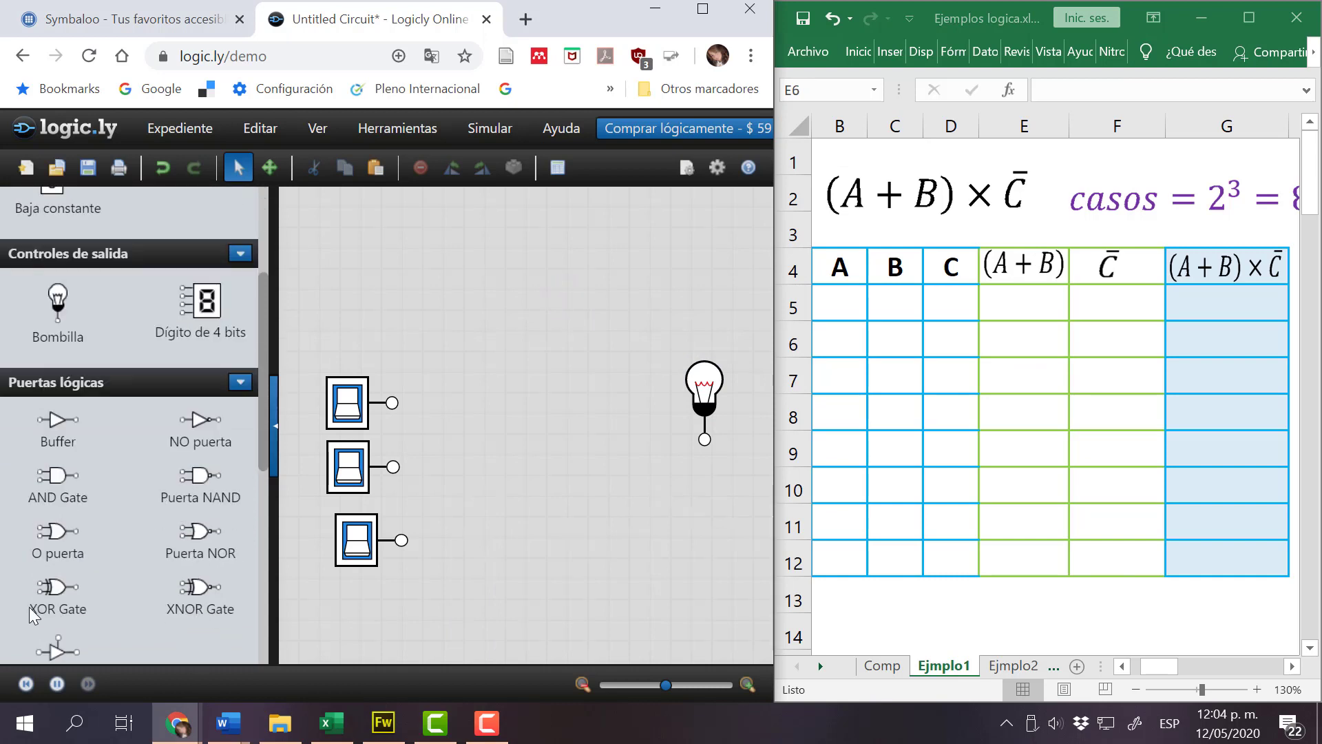
{"action": "left_click_drag", "start_coordinate": [57, 476], "coordinate": [514, 364]}
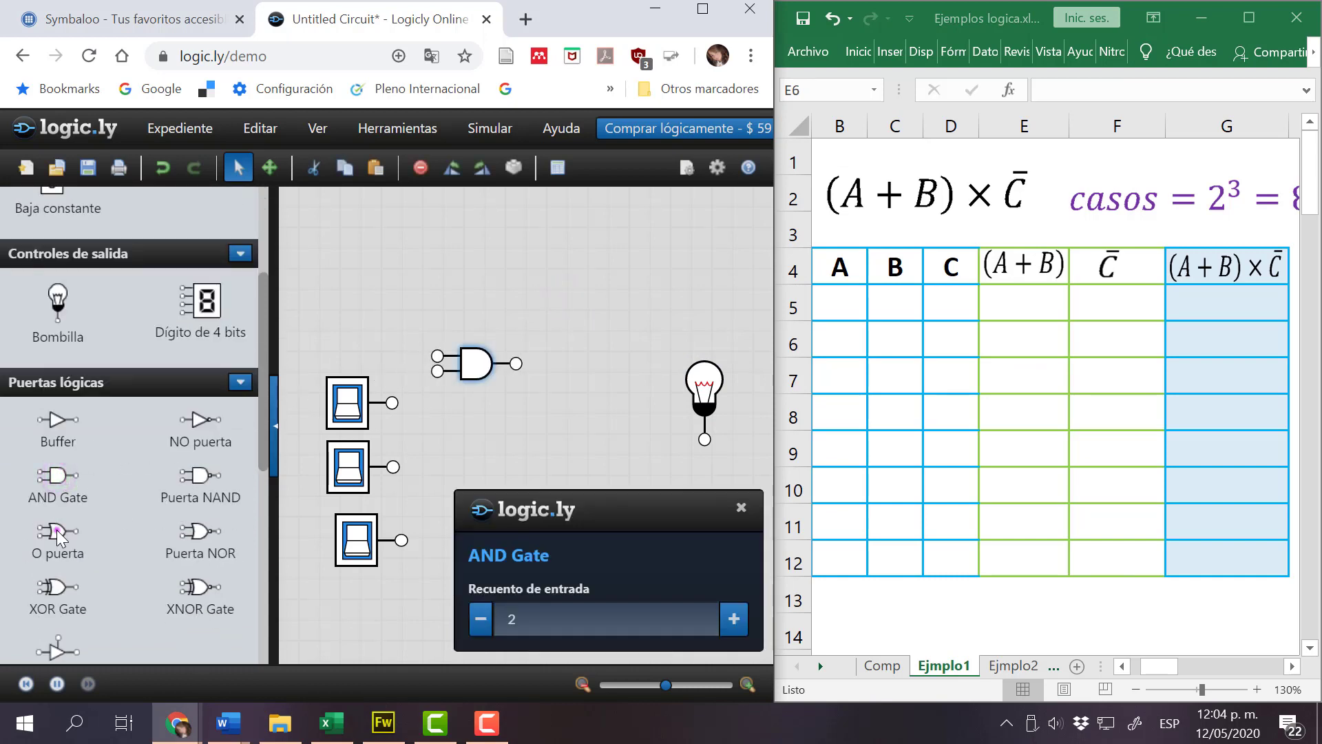
{"action": "left_click_drag", "start_coordinate": [56, 530], "coordinate": [491, 424]}
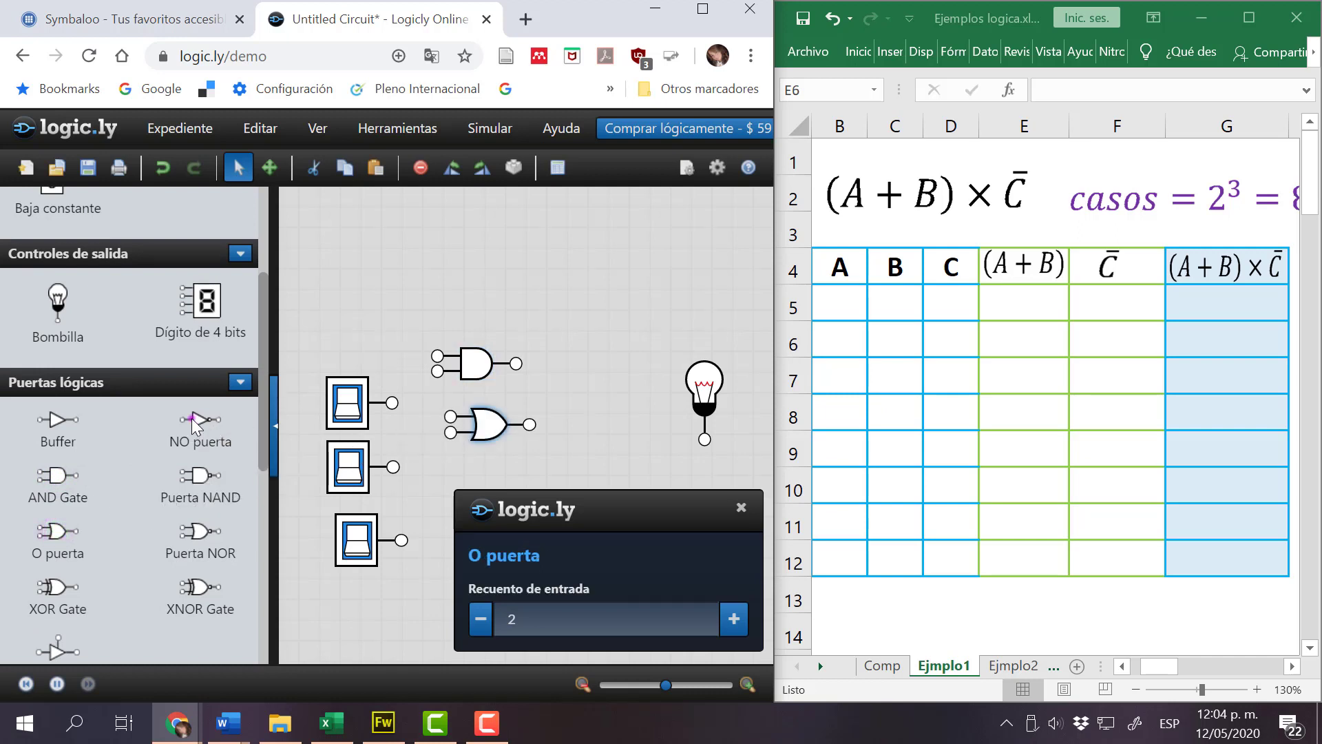
{"action": "left_click_drag", "start_coordinate": [192, 419], "coordinate": [514, 266]}
{"action": "left_click_drag", "start_coordinate": [52, 421], "coordinate": [395, 311]}
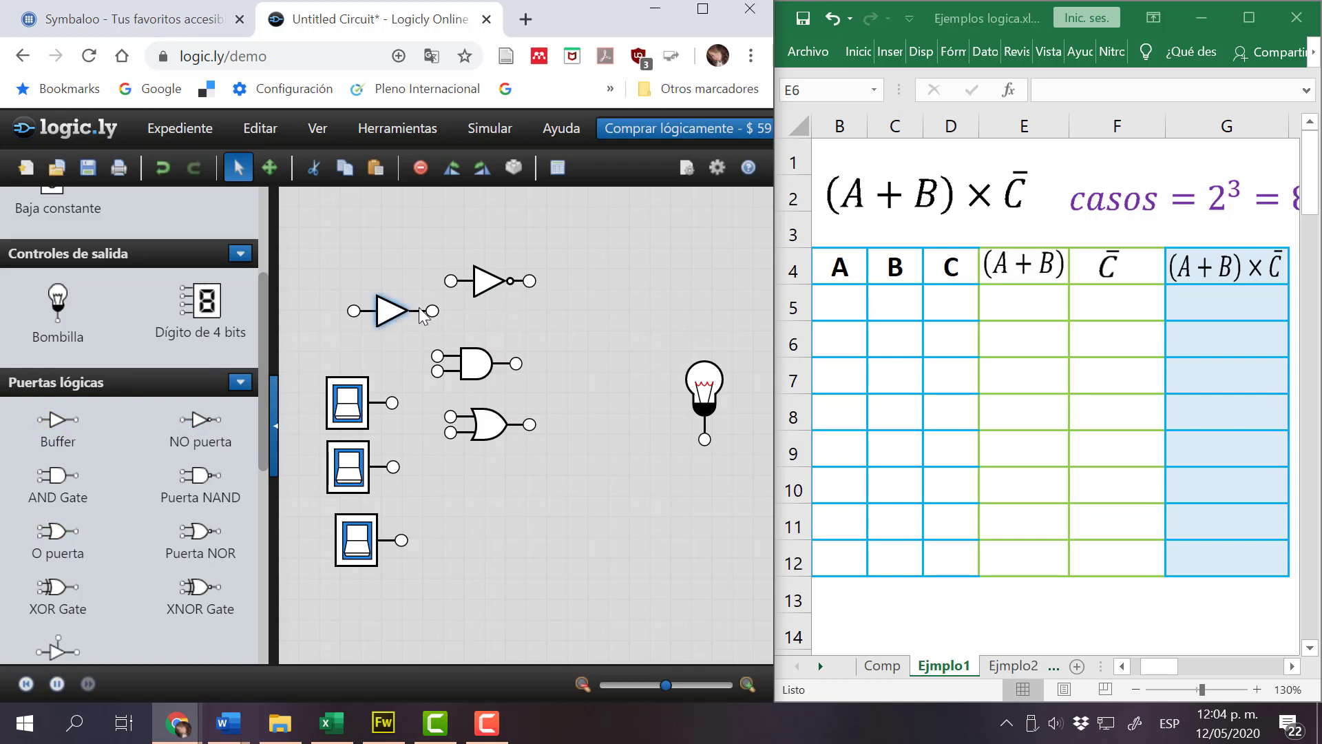
{"action": "left_click_drag", "start_coordinate": [55, 420], "coordinate": [392, 328]}
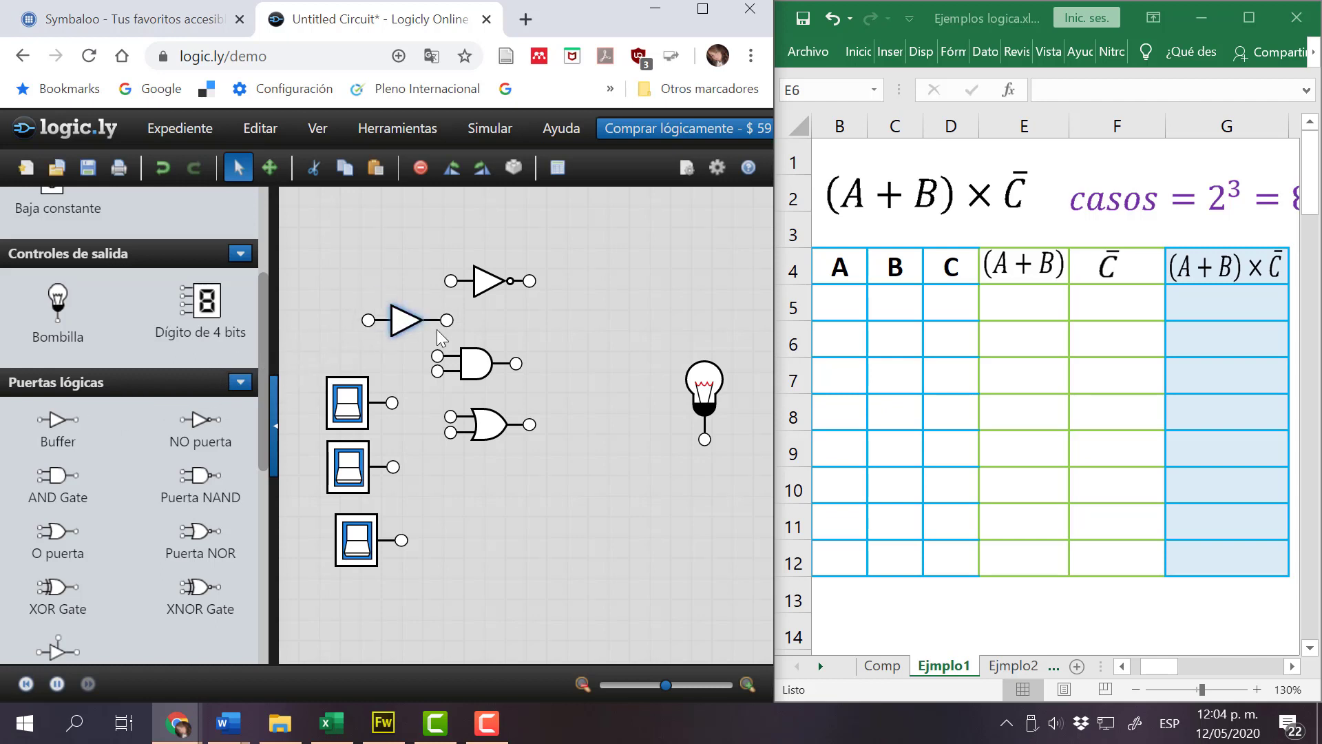
{"action": "key", "text": "Delete"}
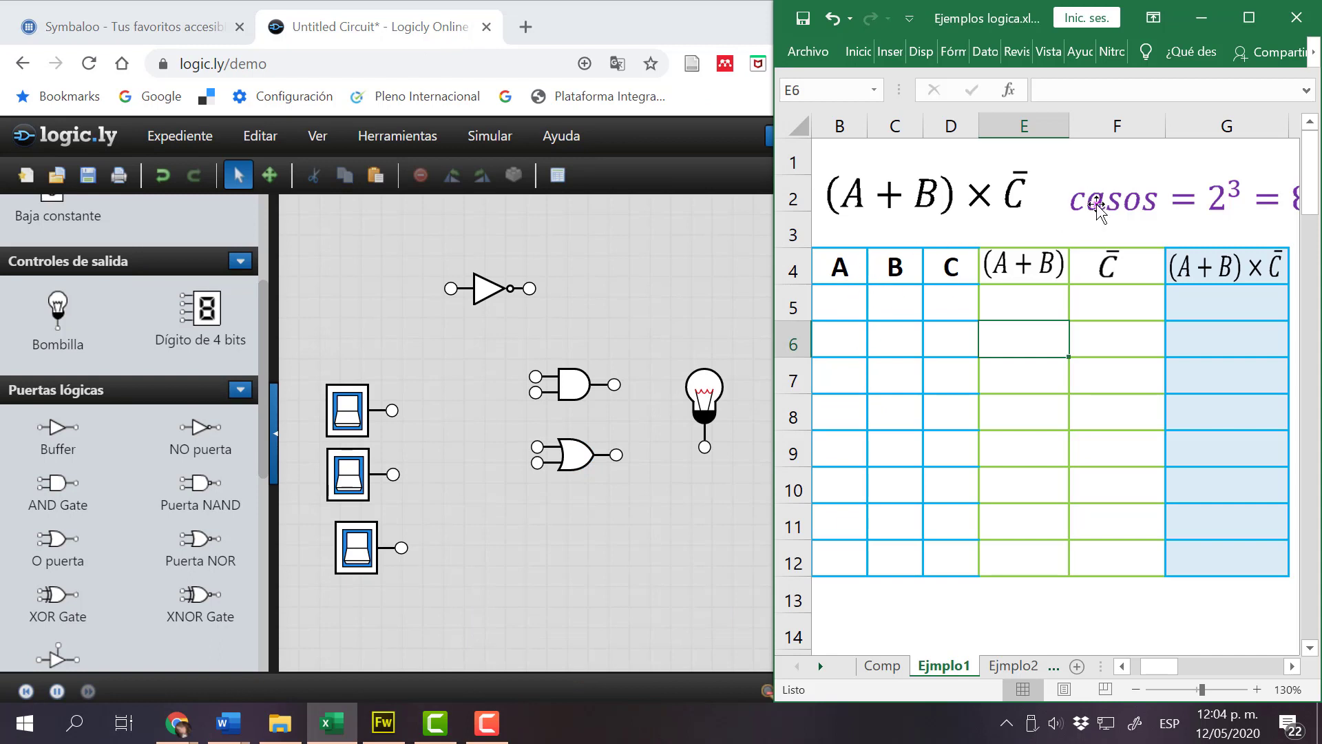
Move the "casos = 2³ = 8" image left beside the expression in Excel and align the EntC switch under the other two in Logicly.
{"action": "left_click_drag", "start_coordinate": [1097, 207], "coordinate": [1076, 210]}
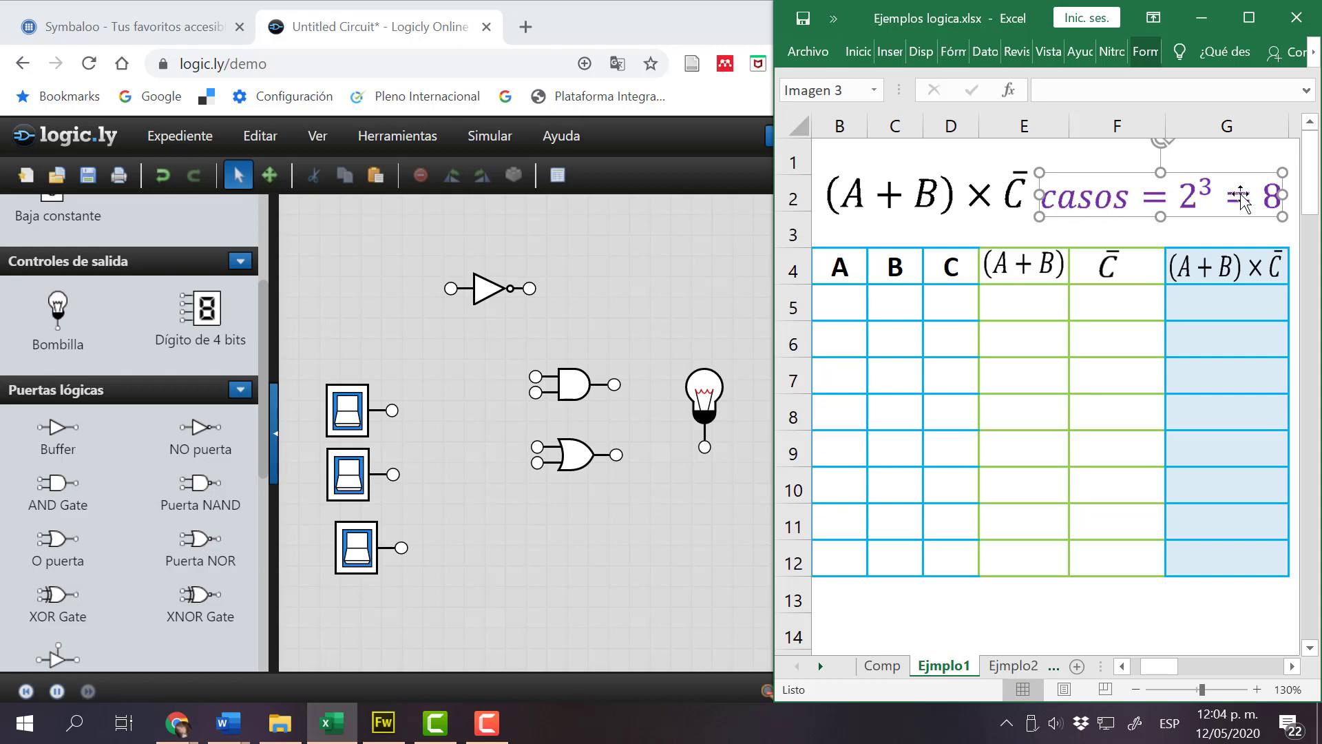
{"action": "left_click", "coordinate": [352, 532]}
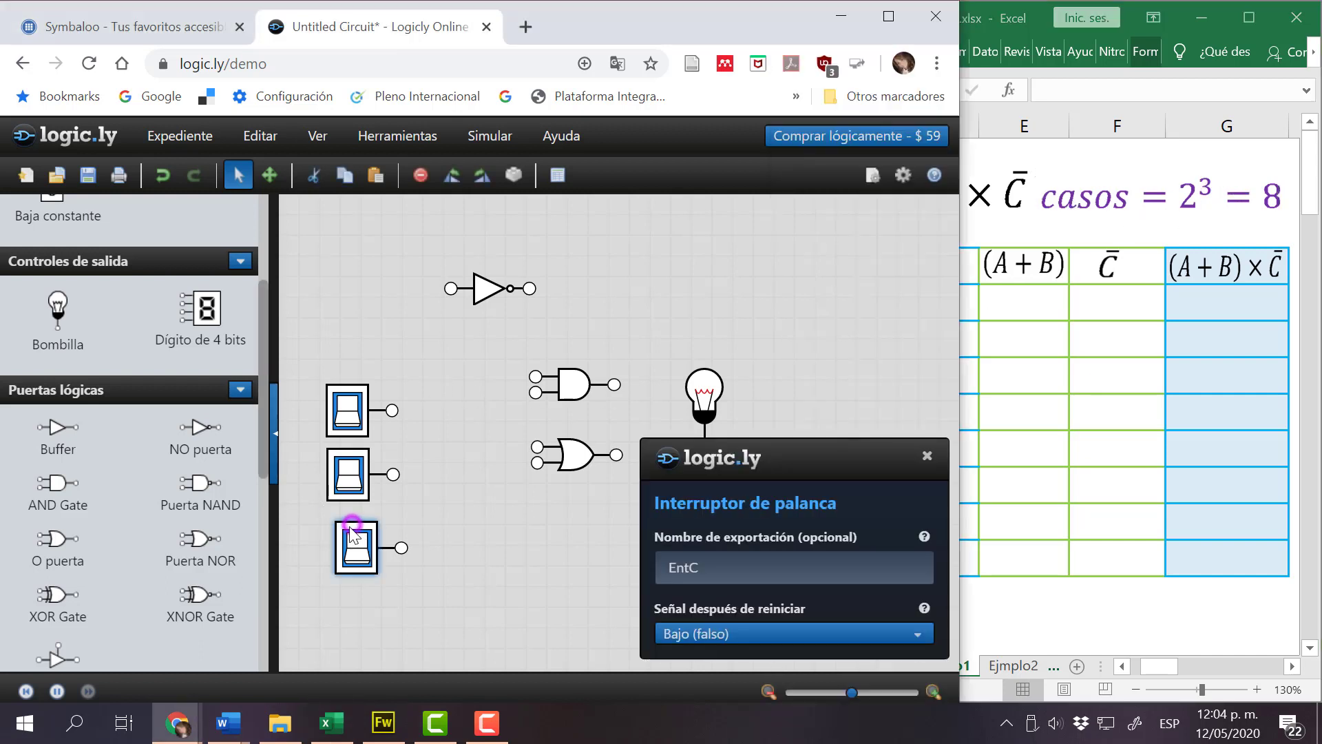
{"action": "left_click", "coordinate": [377, 606]}
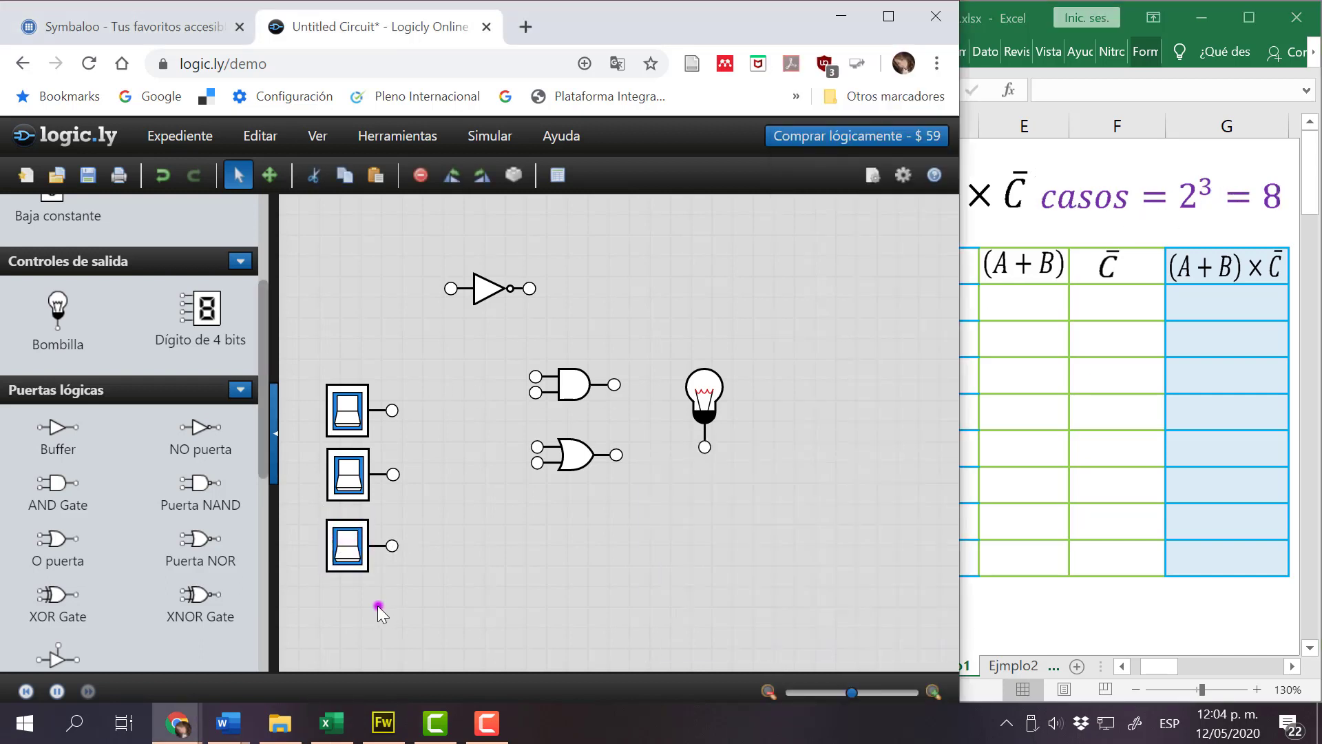
{"action": "left_click", "coordinate": [1219, 201]}
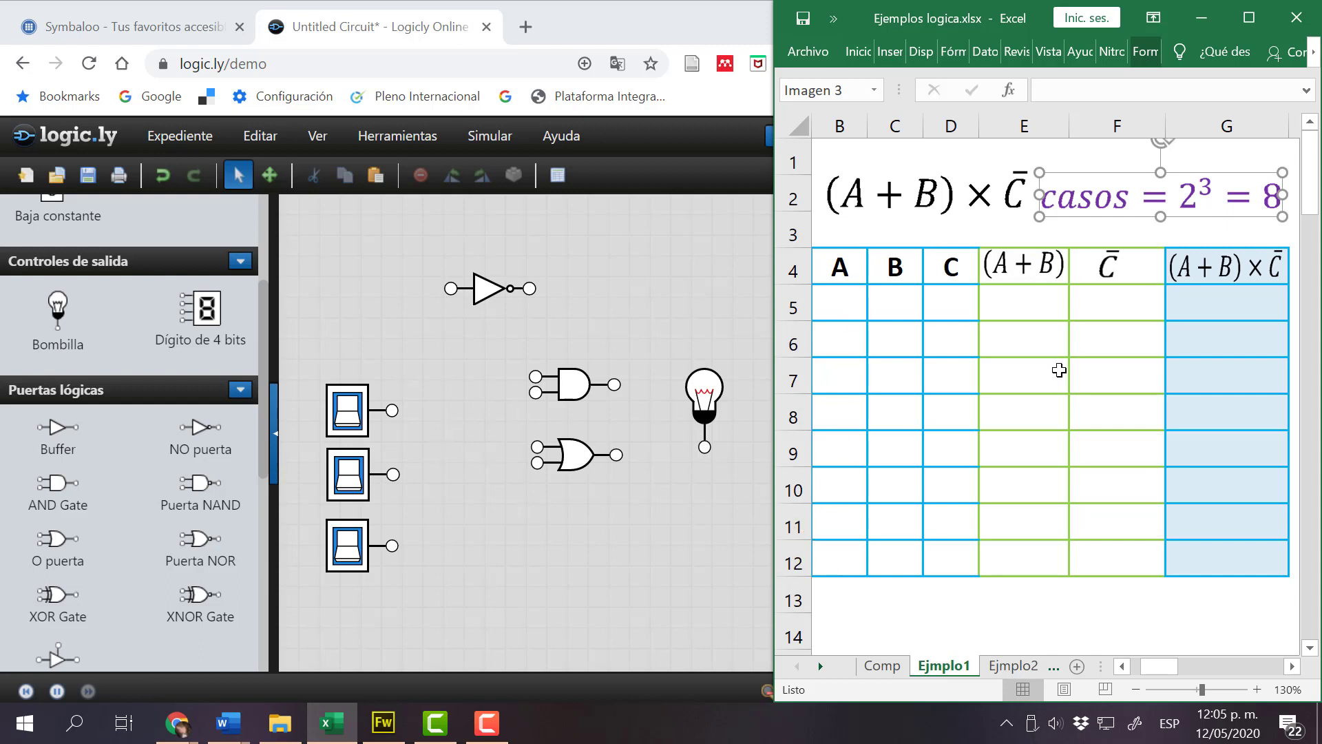
Fill input column C of the Ejmplo1 truth table with 0, 1, 0, 1, 0, 1, 0, 1 in cells D5 to D12.
{"action": "left_click", "coordinate": [842, 273]}
{"action": "left_click", "coordinate": [896, 269]}
{"action": "left_click", "coordinate": [959, 268]}
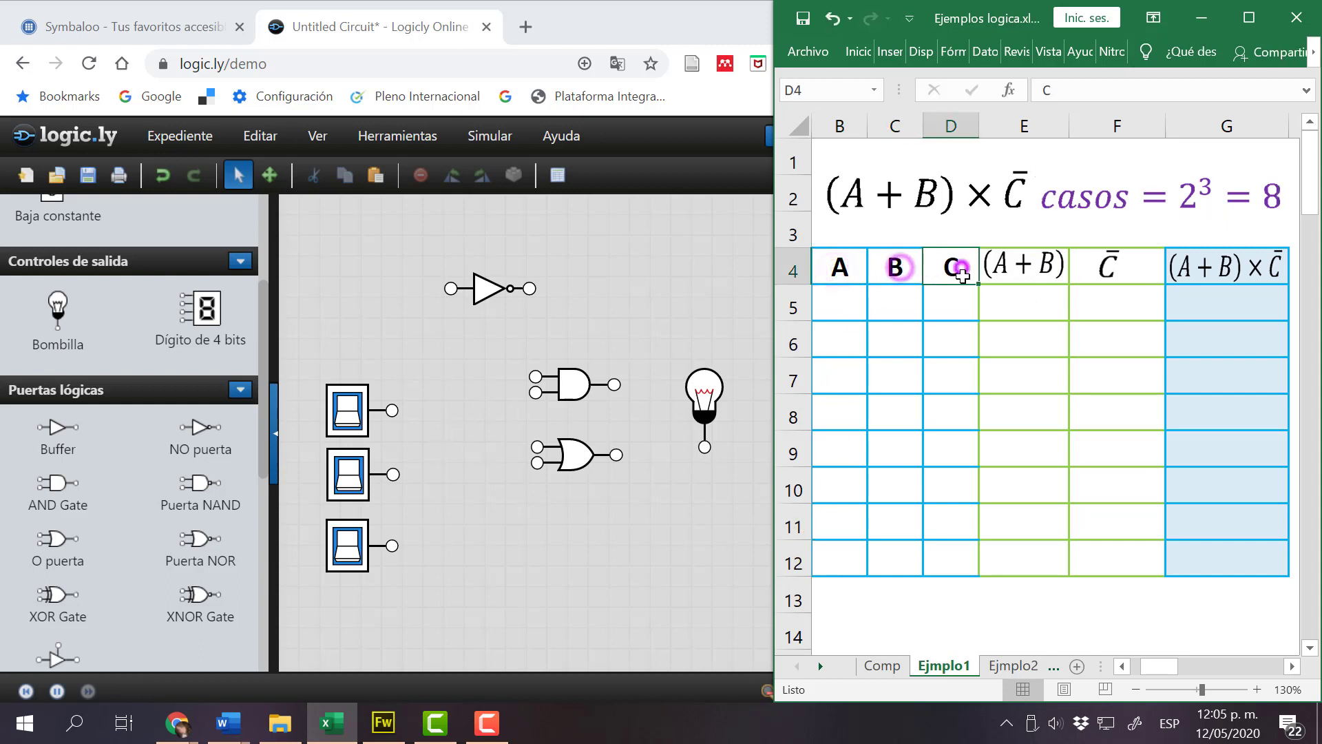
{"action": "left_click", "coordinate": [945, 307]}
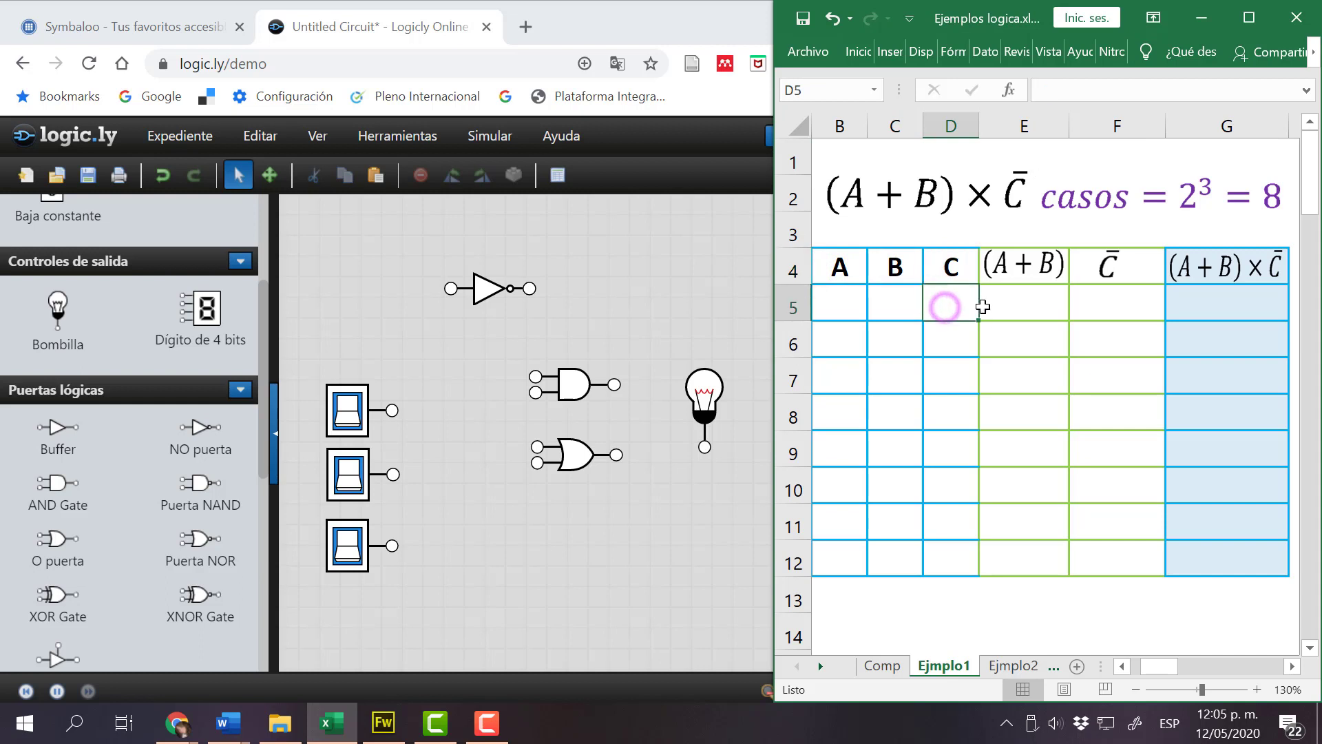
{"action": "type", "text": "0"}
{"action": "key", "text": "Return"}
{"action": "type", "text": "1"}
{"action": "key", "text": "Return"}
{"action": "type", "text": "0"}
{"action": "key", "text": "Return"}
{"action": "type", "text": "10"}
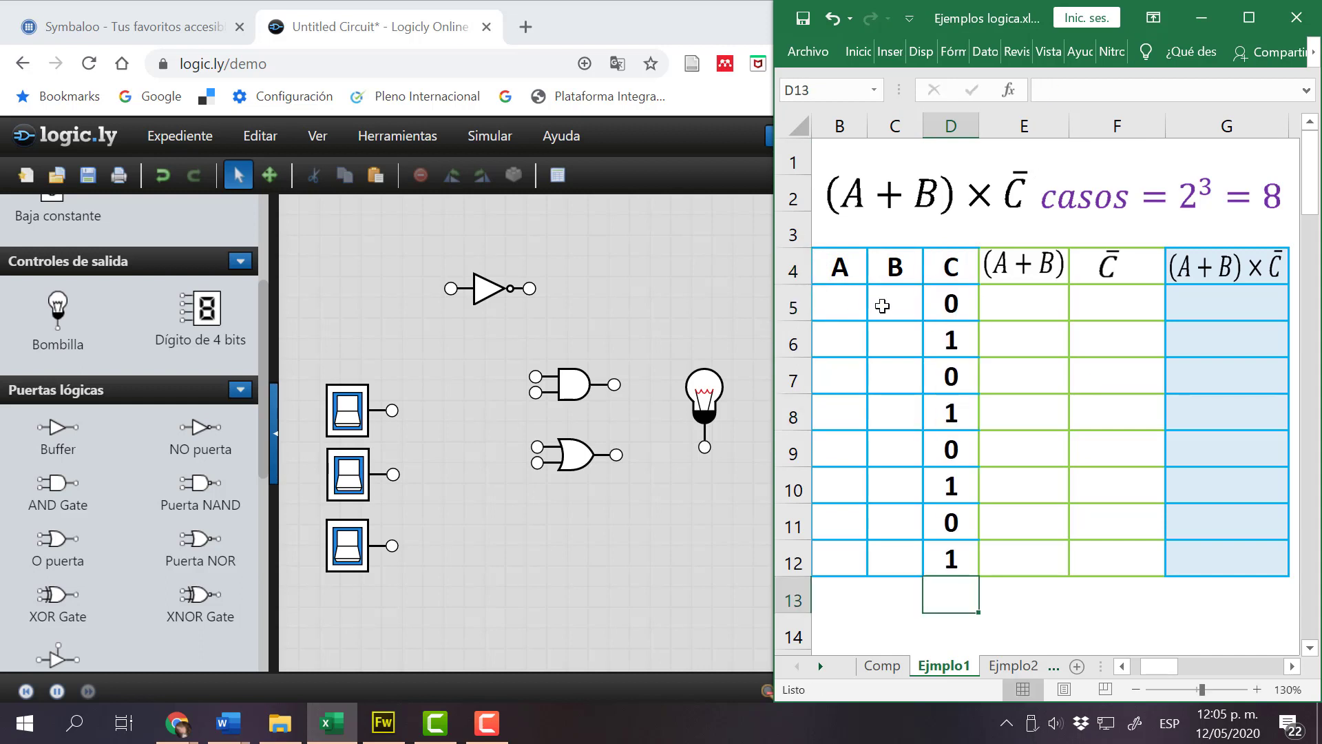
Fill input column B of the truth table with 0, 0, 1, 1, 0, 0, 1, 1 in cells C5 to C12.
{"action": "left_click", "coordinate": [885, 311]}
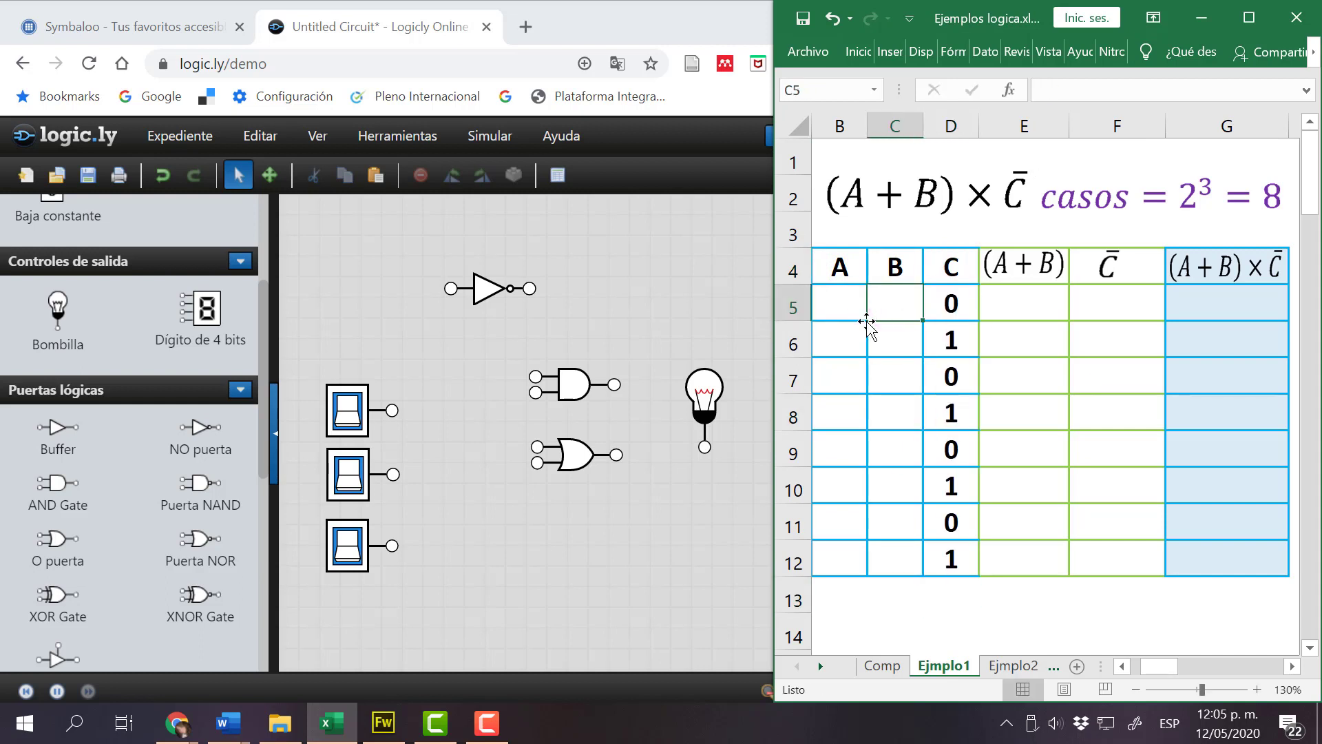
{"action": "type", "text": "0"}
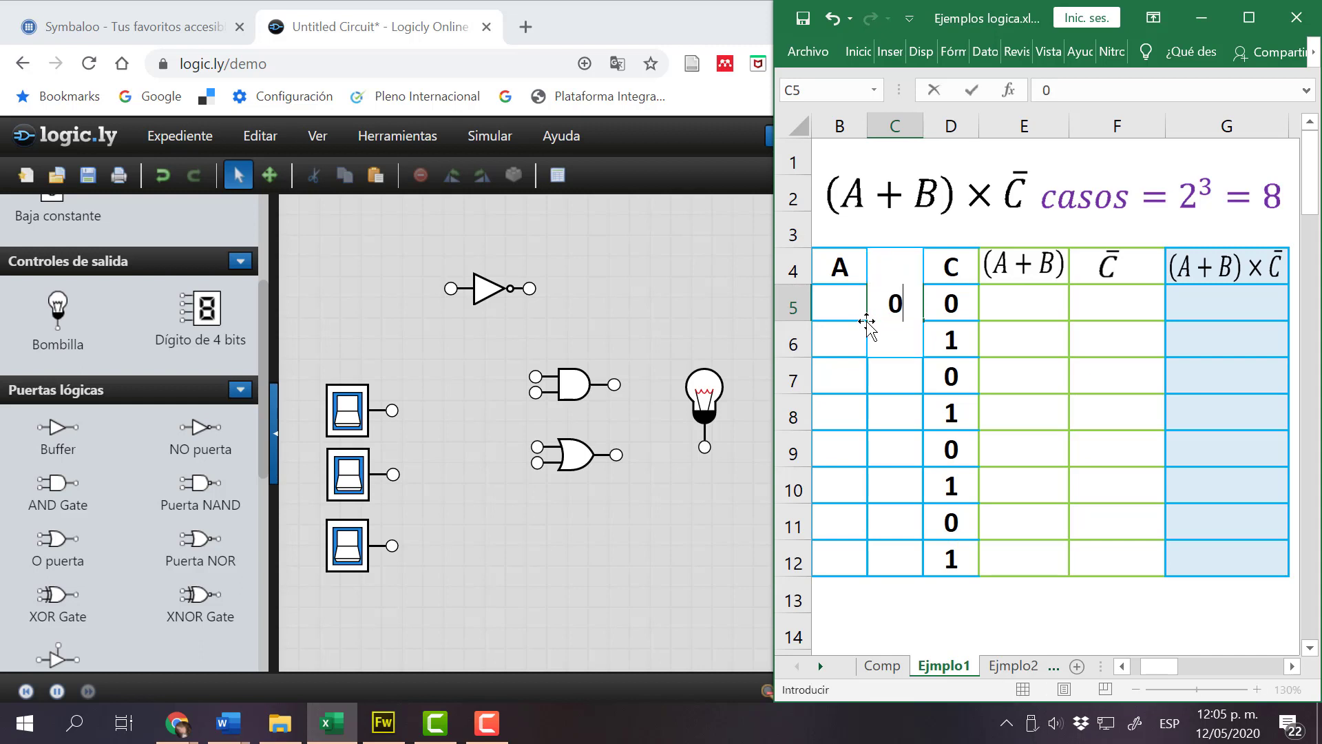
{"action": "key", "text": "Return"}
{"action": "type", "text": "0"}
{"action": "key", "text": "Return"}
{"action": "type", "text": "1"}
{"action": "key", "text": "Return"}
{"action": "type", "text": "1"}
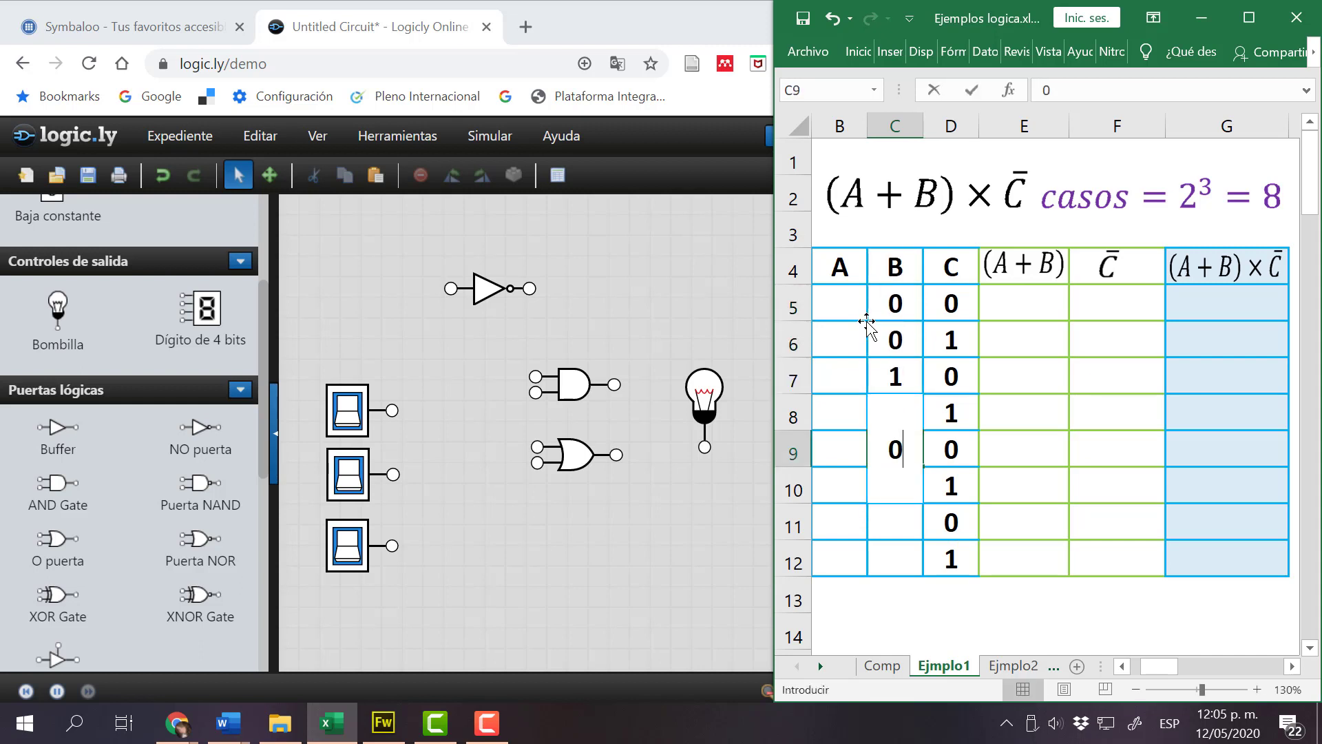
{"action": "key", "text": "Return"}
{"action": "type", "text": "0"}
{"action": "key", "text": "Return"}
{"action": "type", "text": "0"}
{"action": "key", "text": "Return"}
{"action": "type", "text": "1"}
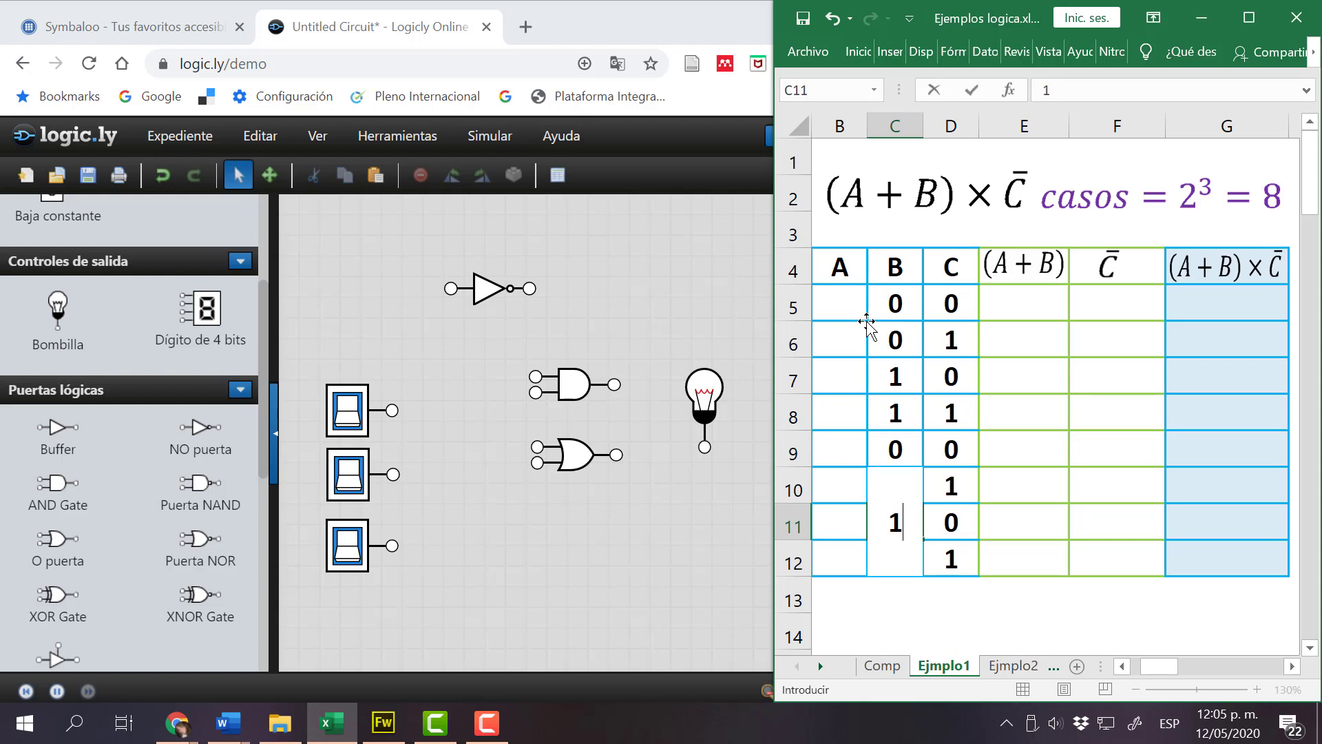
{"action": "key", "text": "Return"}
{"action": "type", "text": "1"}
{"action": "key", "text": "Return"}
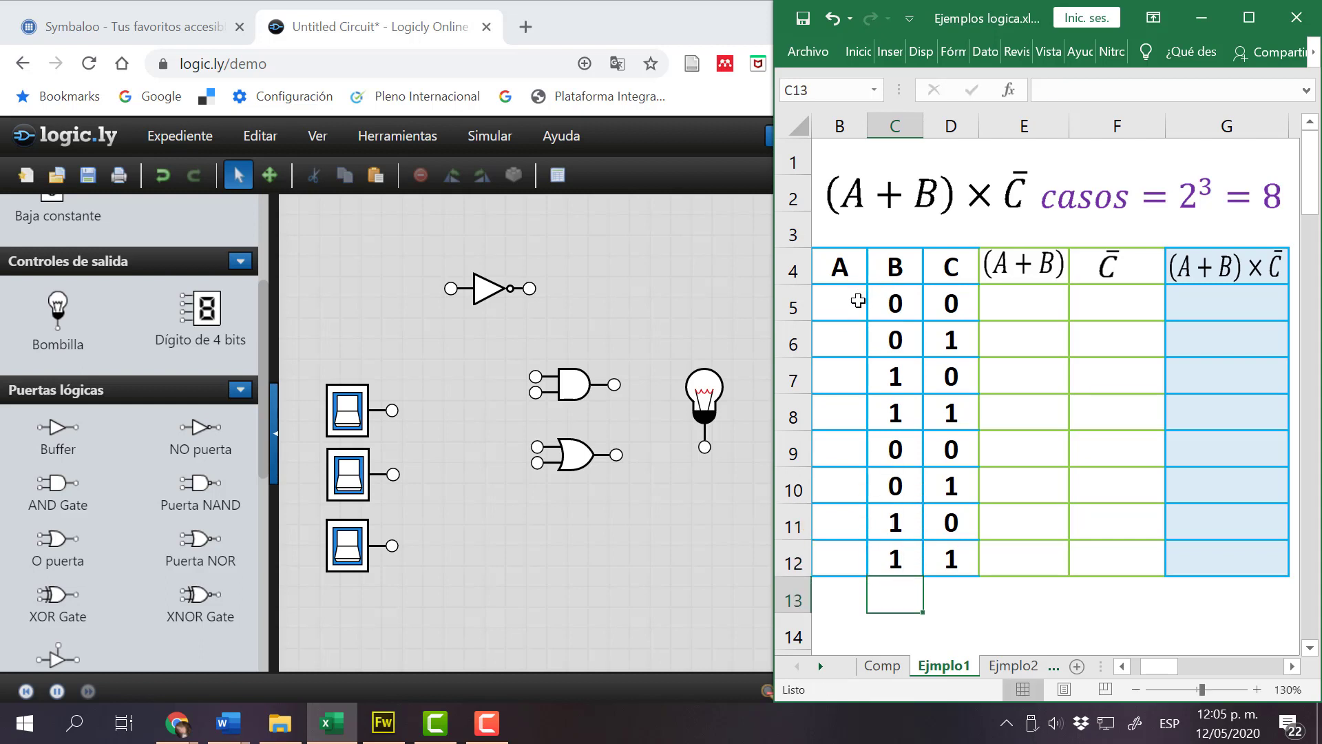
Fill input column A with 0, 0, 0, 0, 1, 1, 1, 1 in cells B5 to B12 and review the first input combinations.
{"action": "left_click", "coordinate": [858, 301]}
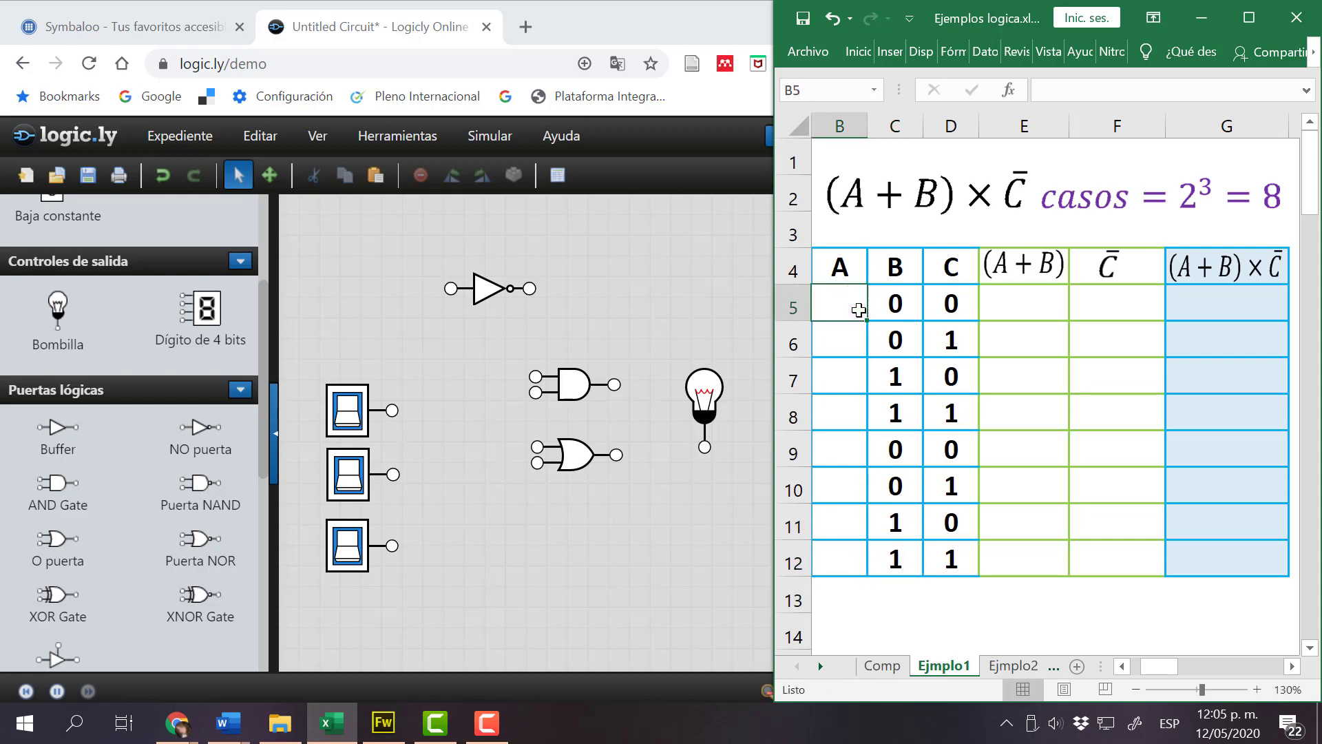
{"action": "type", "text": "0"}
{"action": "key", "text": "Return"}
{"action": "type", "text": "0"}
{"action": "key", "text": "Return"}
{"action": "type", "text": "0"}
{"action": "key", "text": "Return"}
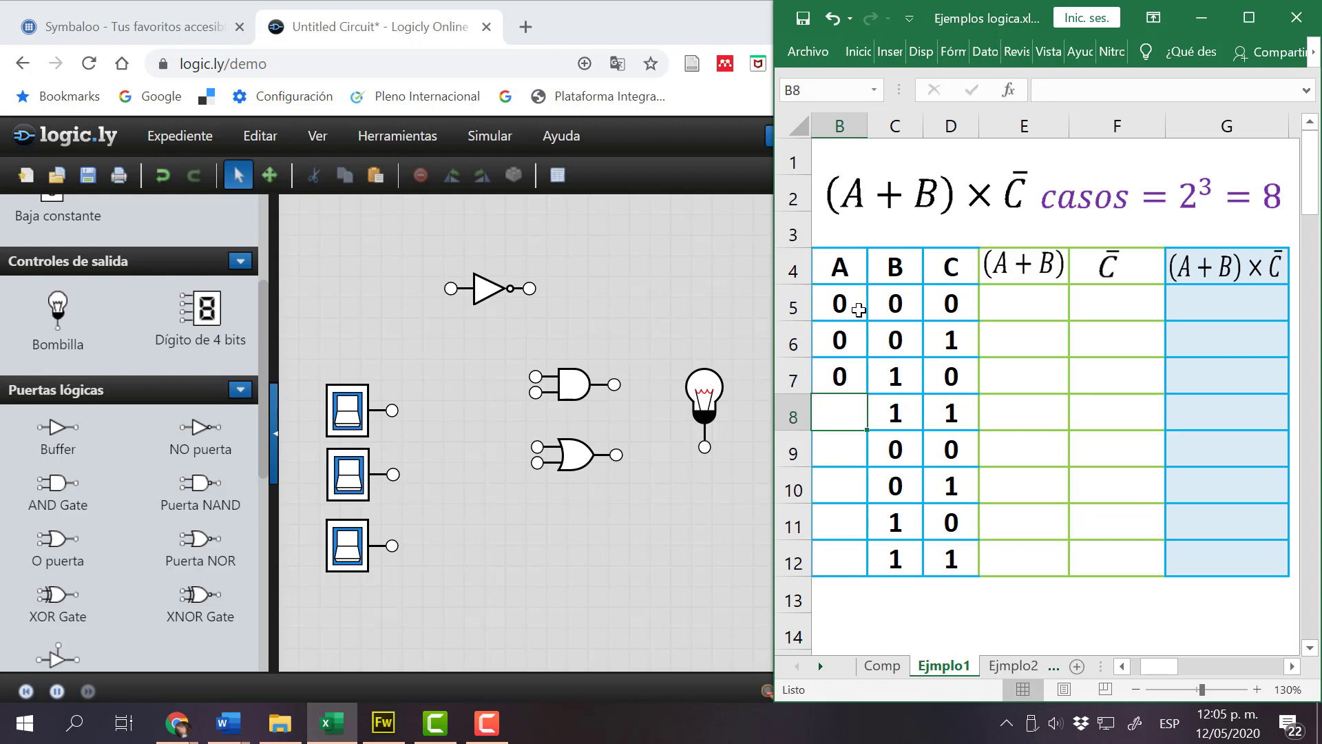
{"action": "type", "text": "0"}
{"action": "key", "text": "Return"}
{"action": "type", "text": "1 1 1 1"}
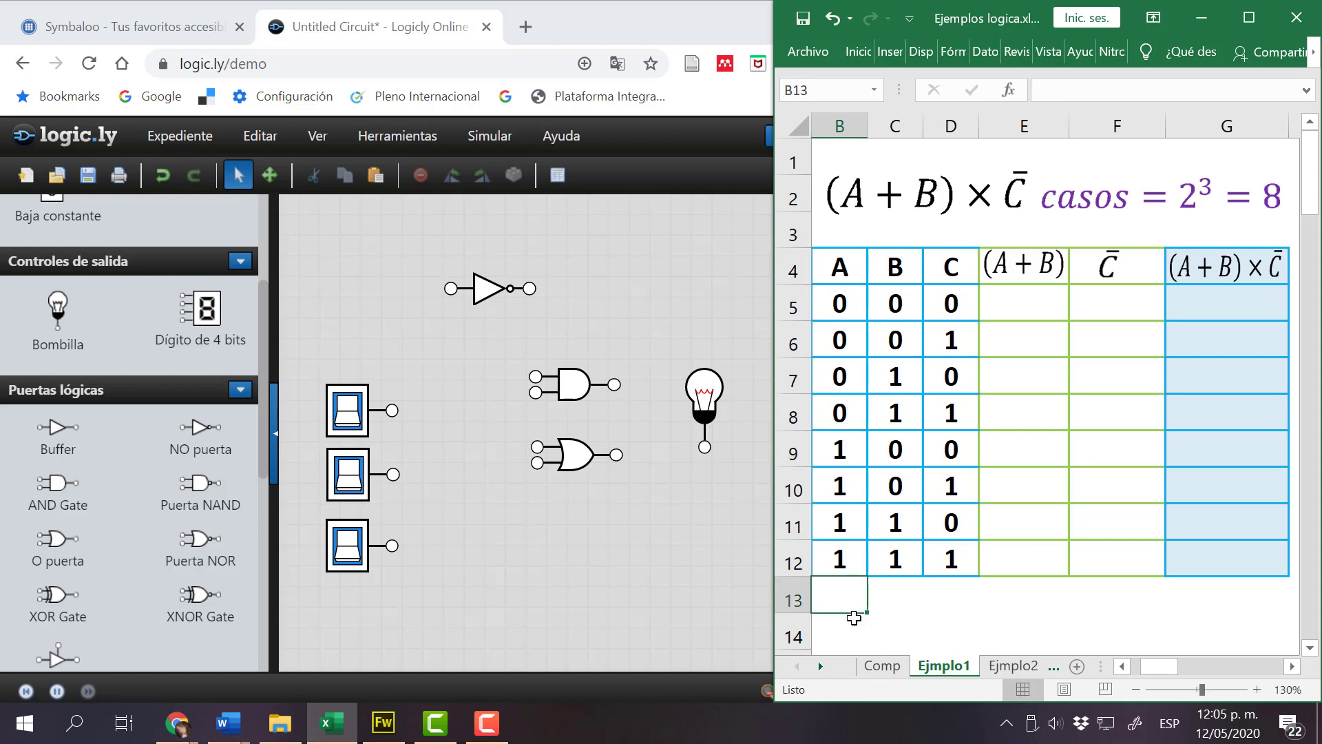
{"action": "left_click_drag", "start_coordinate": [833, 309], "coordinate": [961, 312]}
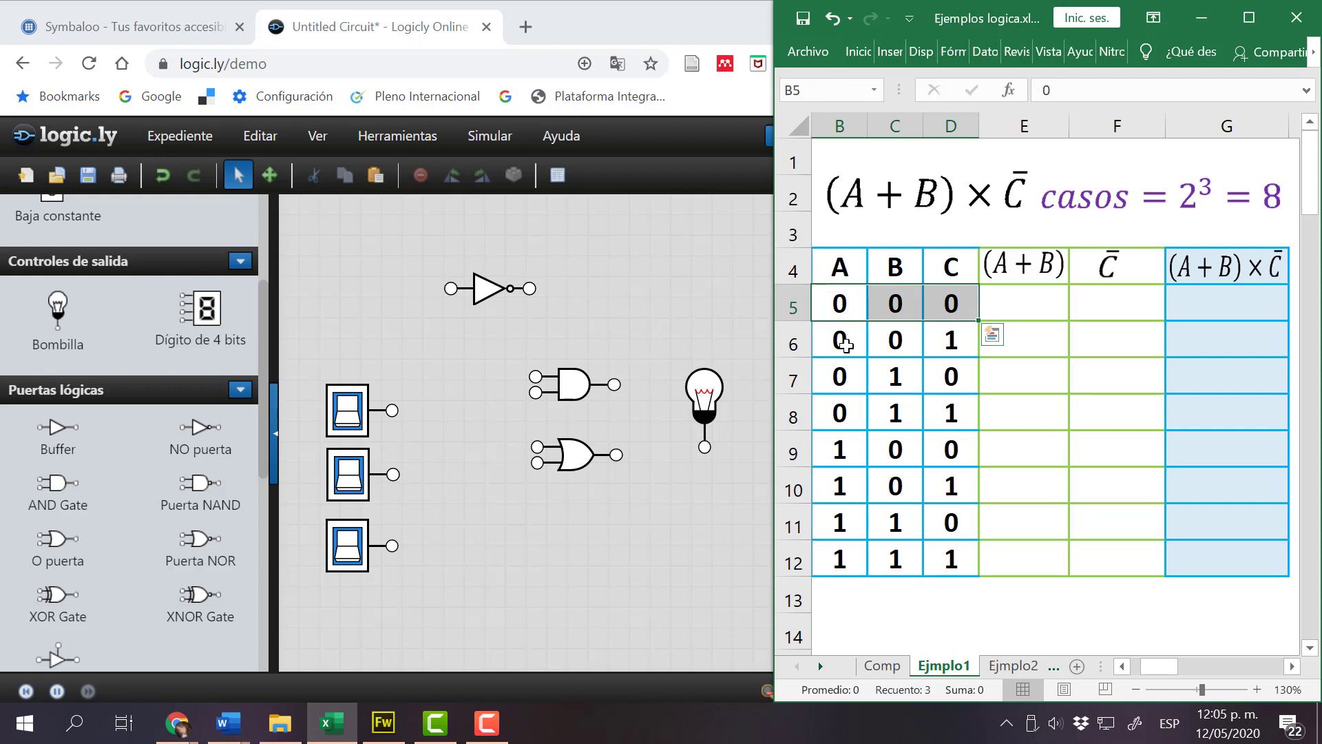
{"action": "left_click", "coordinate": [954, 348]}
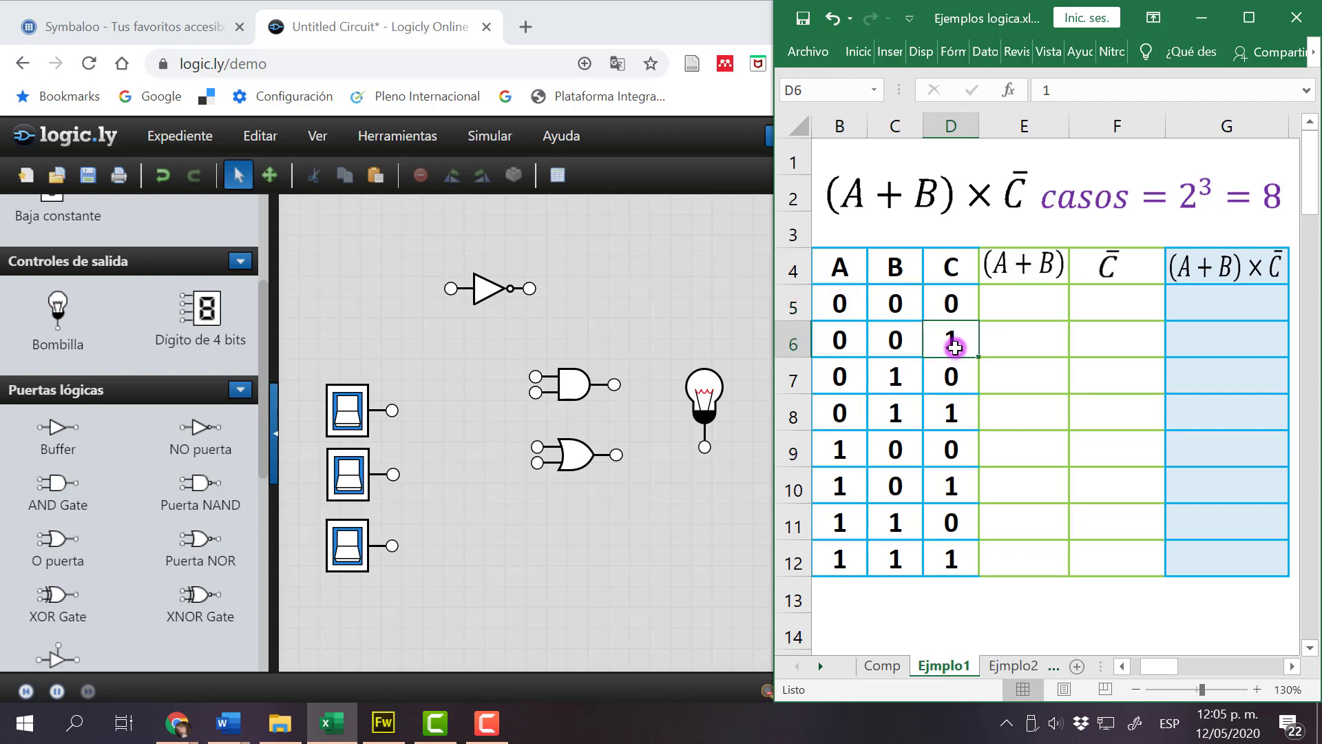
Review the remaining A, B and C input combinations in rows 7 to 12 of the Ejmplo1 truth table.
{"action": "left_click", "coordinate": [901, 378]}
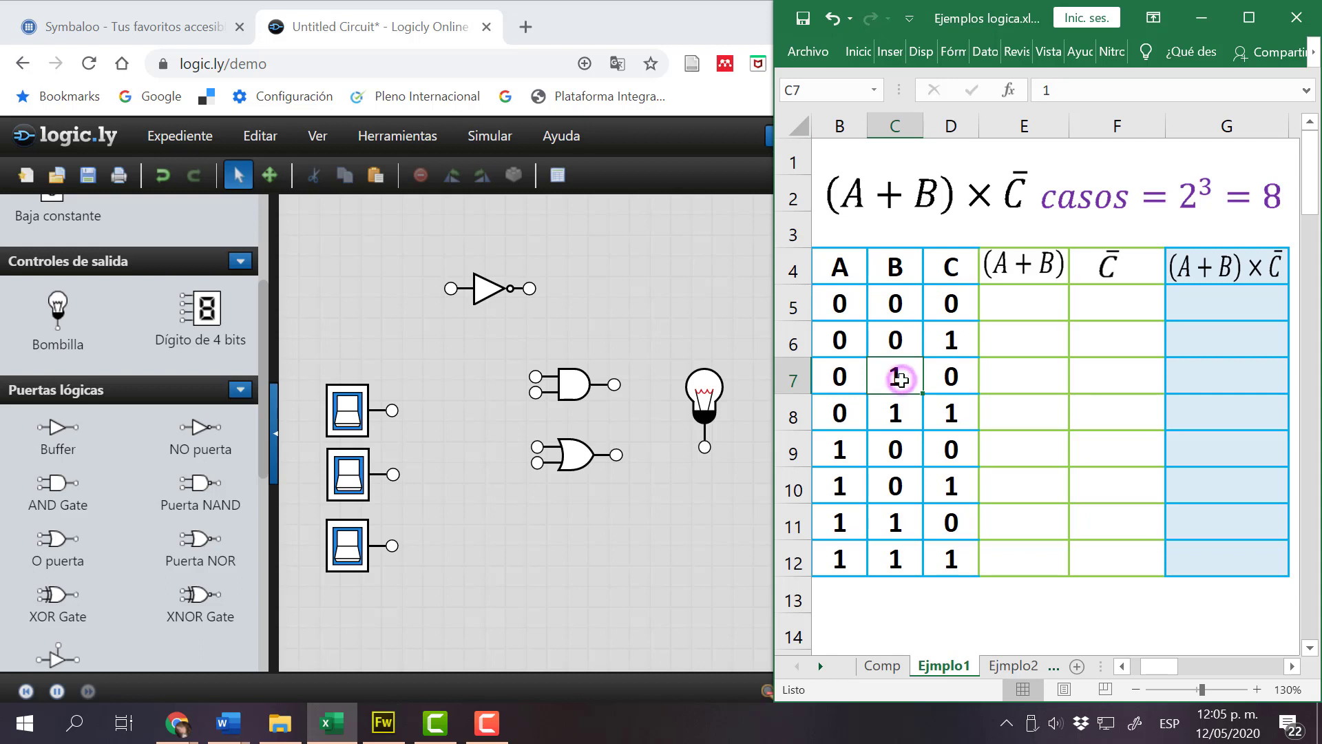
{"action": "left_click", "coordinate": [891, 422]}
{"action": "left_click_drag", "start_coordinate": [891, 422], "coordinate": [927, 427]}
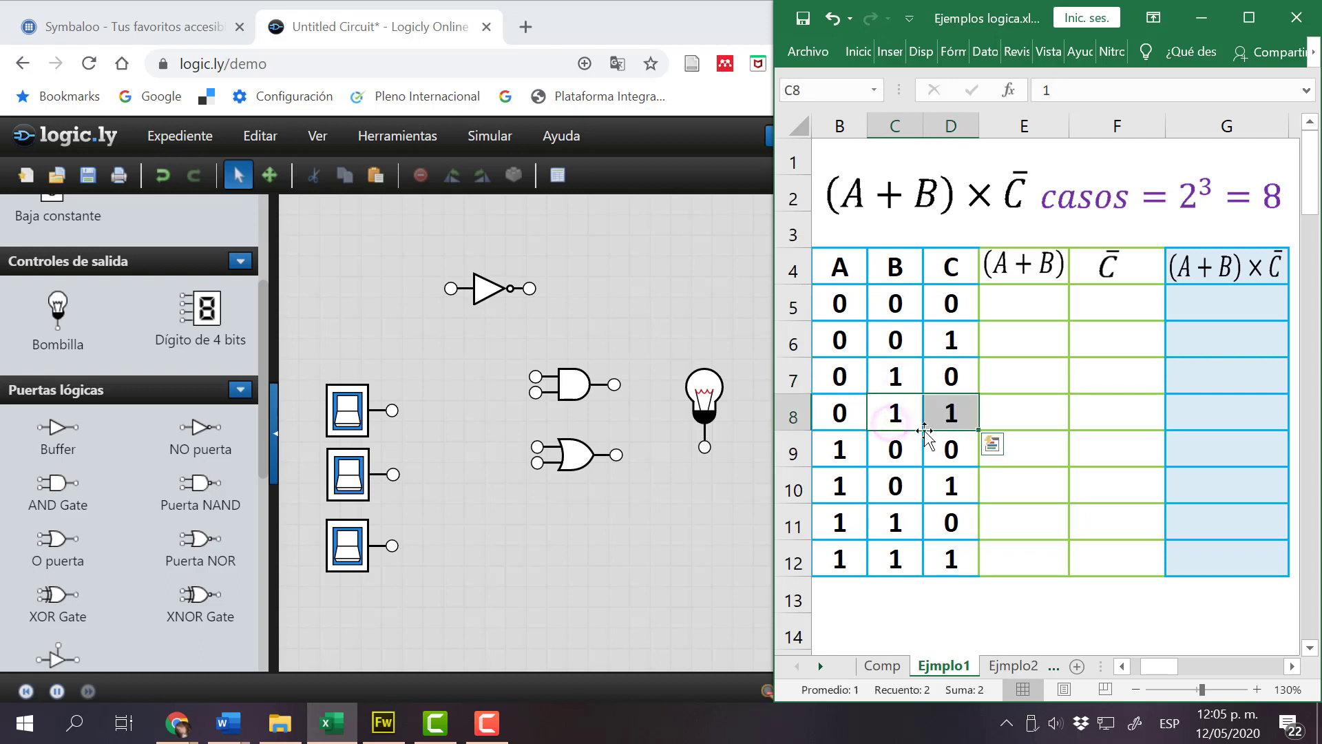
{"action": "left_click", "coordinate": [826, 460]}
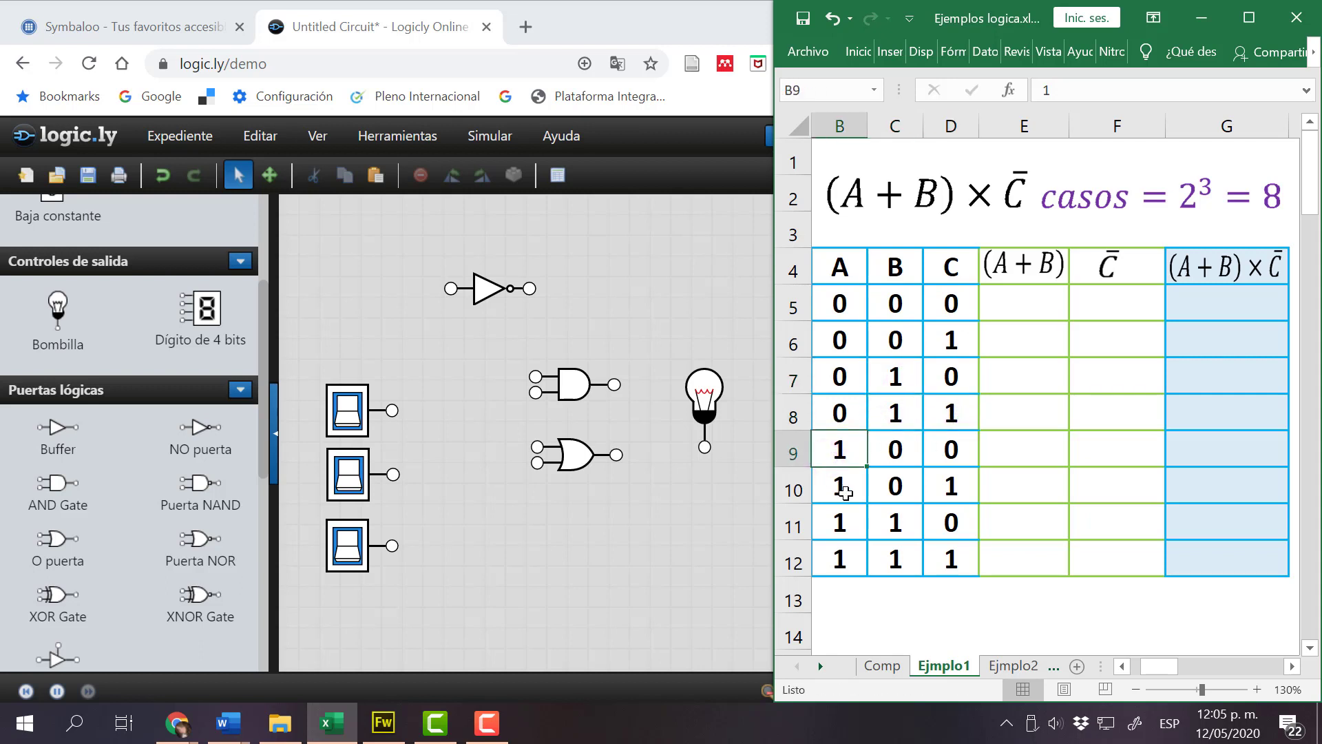
{"action": "left_click", "coordinate": [844, 489]}
{"action": "left_click", "coordinate": [957, 489]}
{"action": "left_click_drag", "start_coordinate": [841, 525], "coordinate": [940, 558]}
{"action": "left_click", "coordinate": [899, 629]}
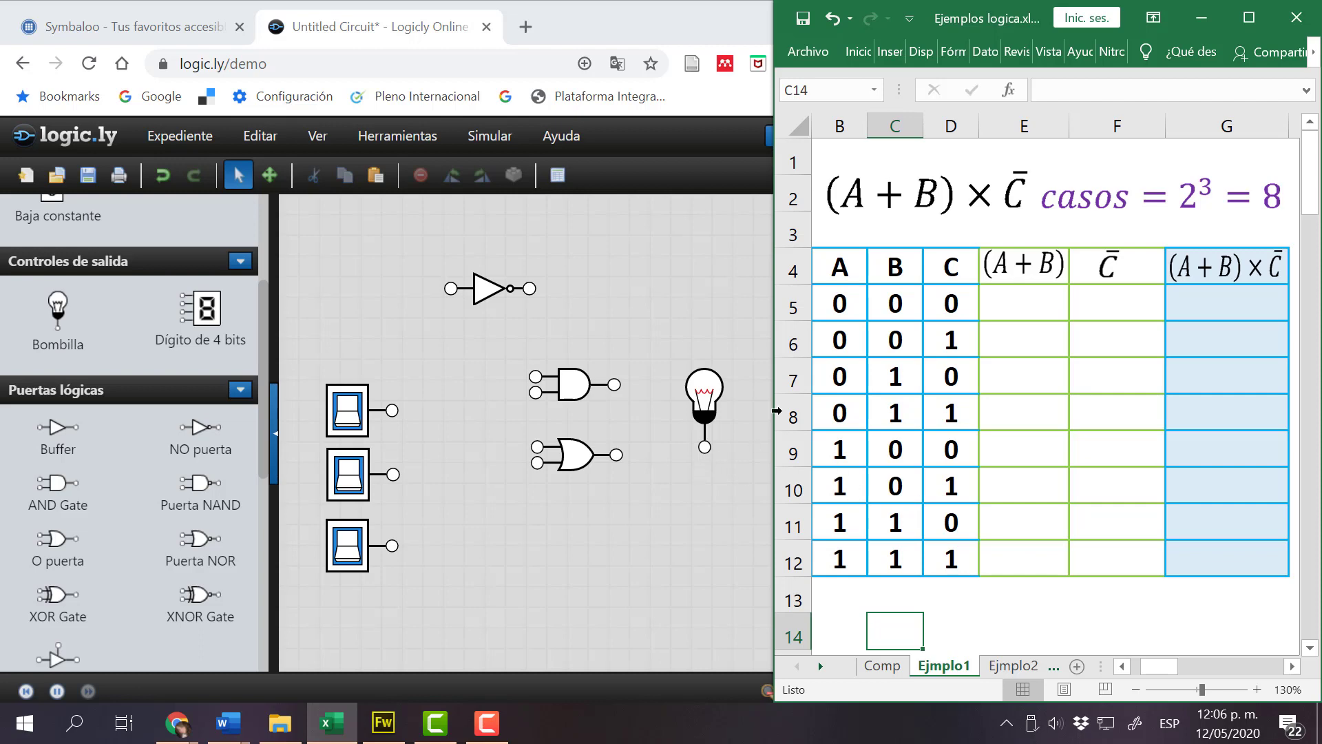
In Logicly, move the AND gate up beside the NOT gate and place the OR gate next to the EntA and EntB switches.
{"action": "left_click", "coordinate": [1025, 272]}
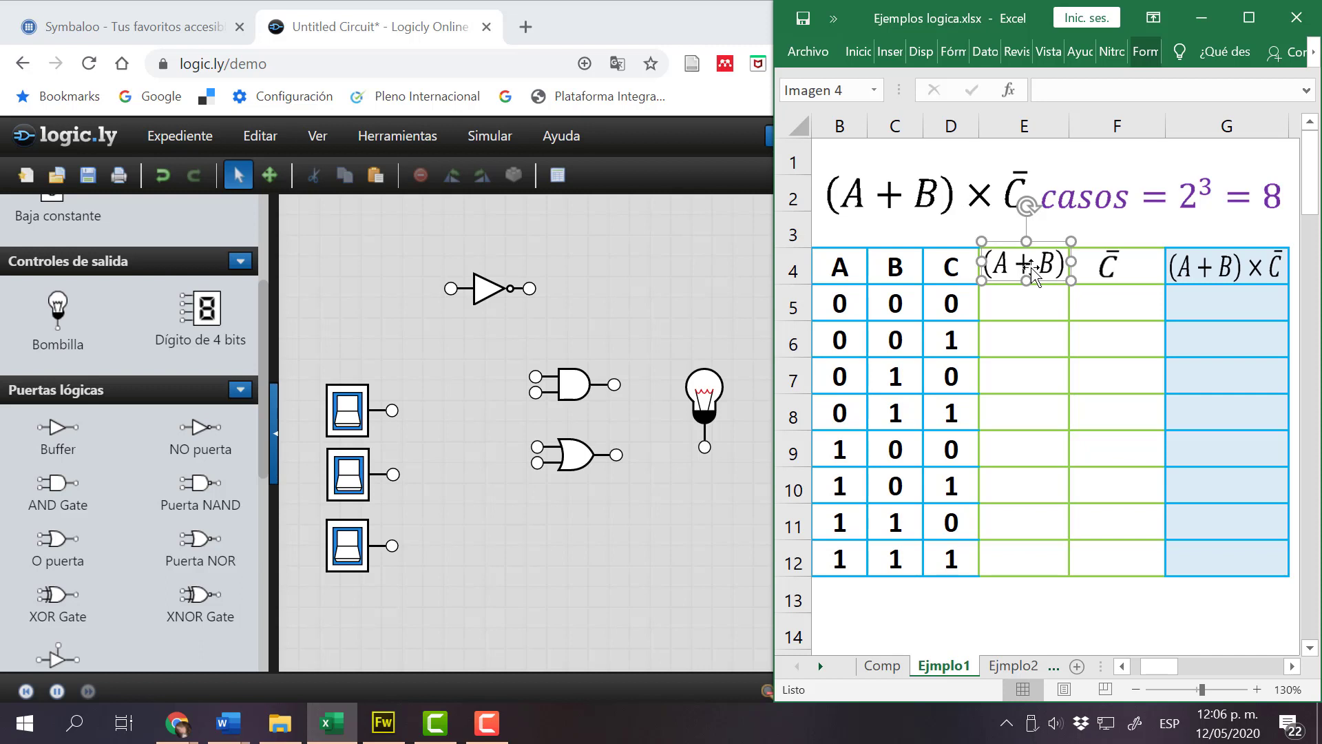
{"action": "left_click_drag", "start_coordinate": [582, 375], "coordinate": [641, 270]}
{"action": "left_click", "coordinate": [556, 456]}
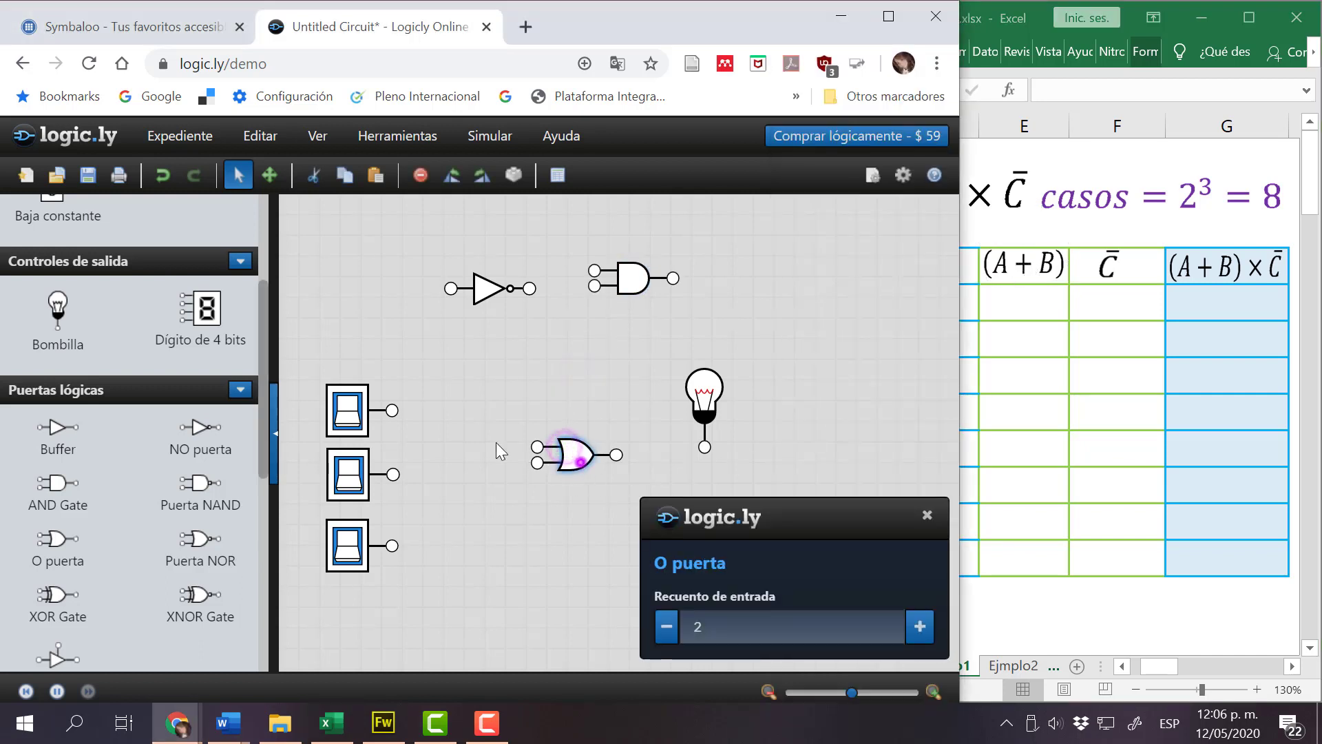
{"action": "left_click_drag", "start_coordinate": [495, 452], "coordinate": [468, 442]}
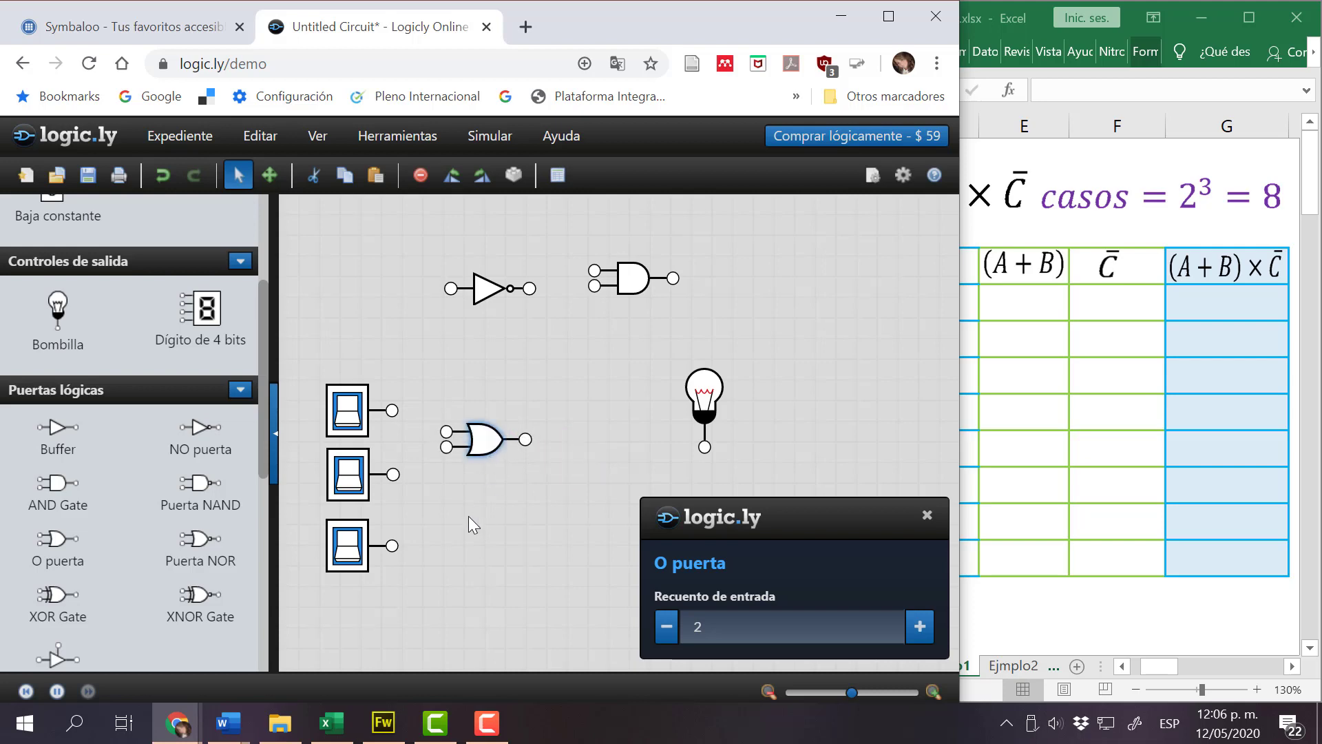
{"action": "left_click", "coordinate": [469, 517]}
Wire EntA and EntB to the OR gate's inputs and connect its output to the bulb, placed closer to the gate.
{"action": "left_click_drag", "start_coordinate": [392, 411], "coordinate": [451, 435]}
{"action": "left_click_drag", "start_coordinate": [393, 474], "coordinate": [449, 456]}
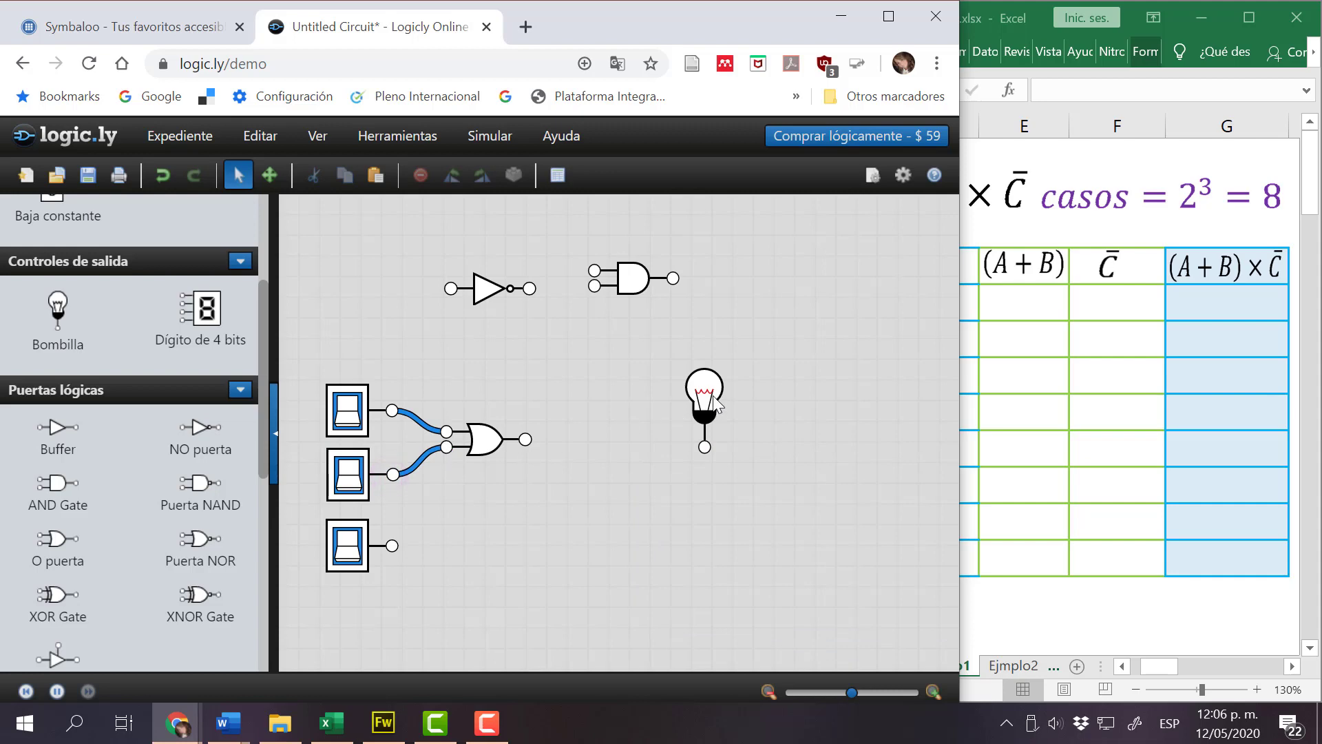
{"action": "left_click_drag", "start_coordinate": [716, 403], "coordinate": [615, 385]}
{"action": "left_click_drag", "start_coordinate": [524, 439], "coordinate": [605, 426]}
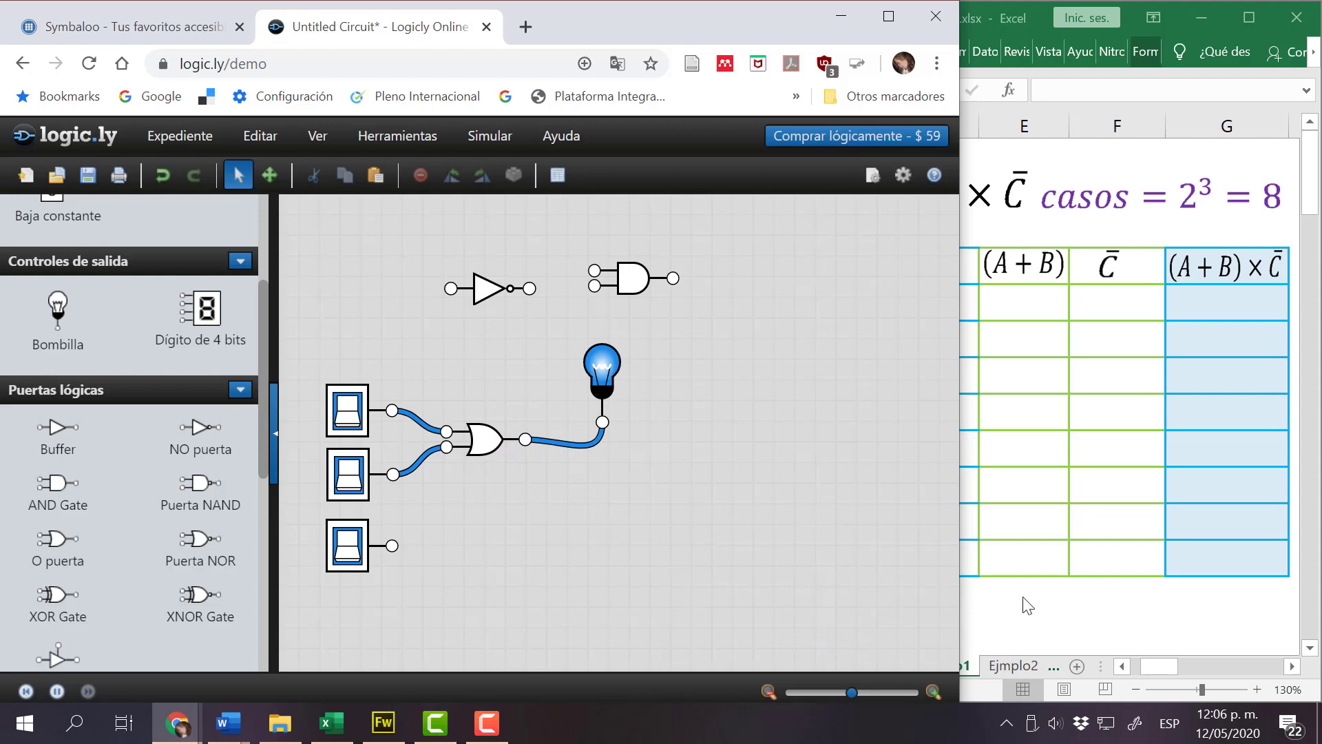
Check columns A and B in Excel and test the OR gate in Logicly by toggling EntA and EntB through all four combinations, ending with both off.
{"action": "left_click", "coordinate": [999, 638]}
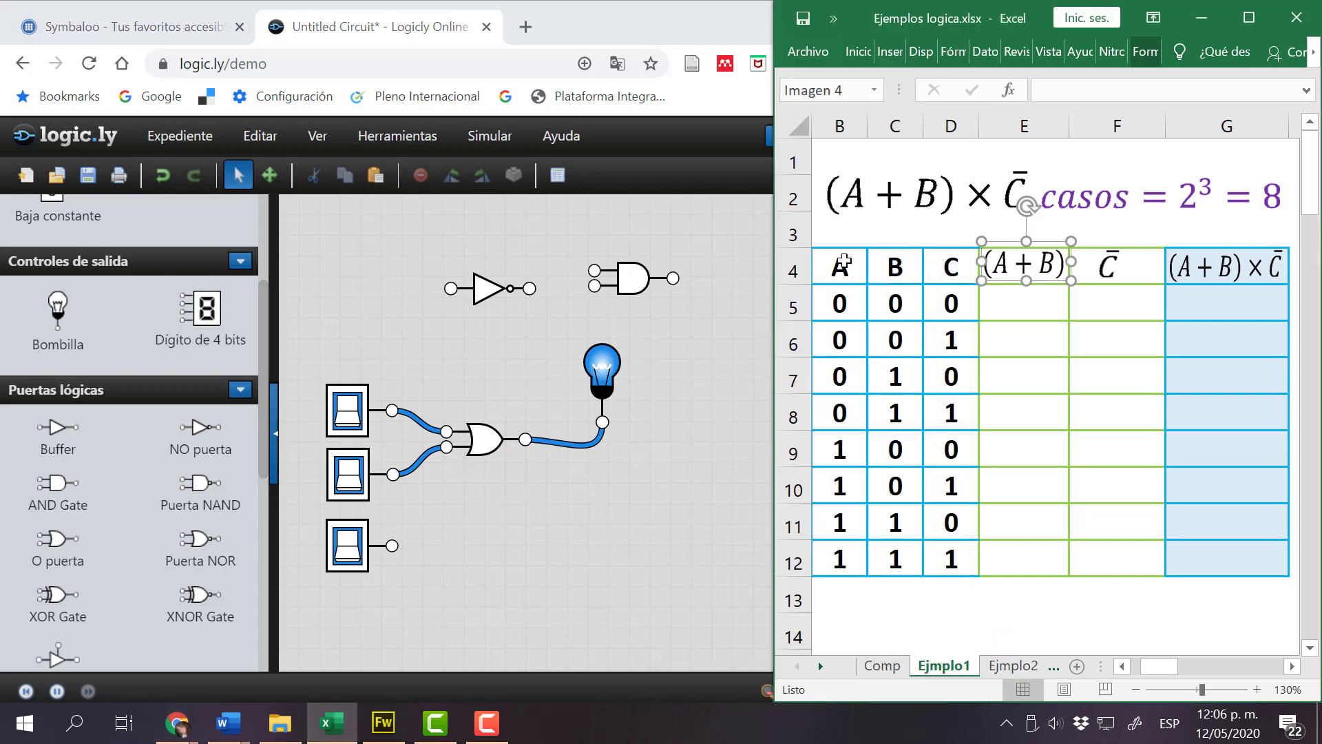
{"action": "left_click_drag", "start_coordinate": [843, 262], "coordinate": [899, 567]}
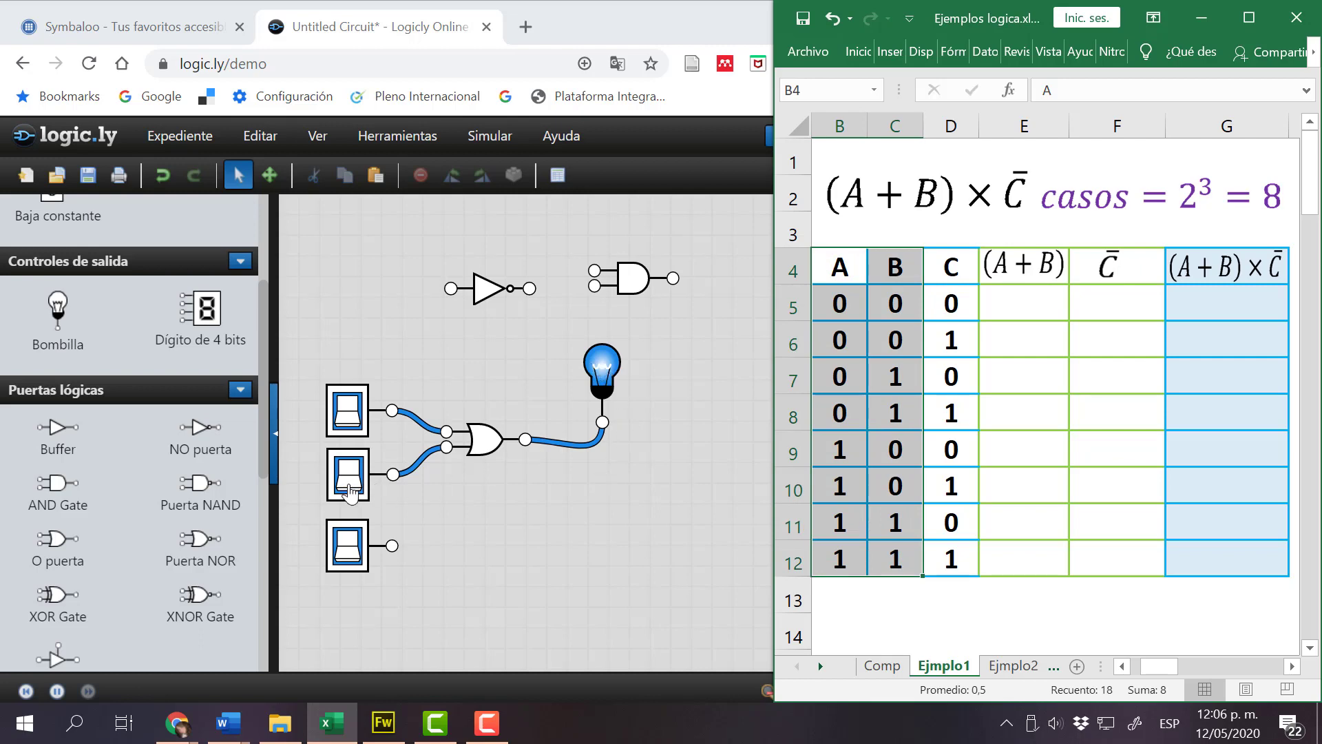
{"action": "left_click", "coordinate": [347, 411]}
{"action": "left_click", "coordinate": [348, 476]}
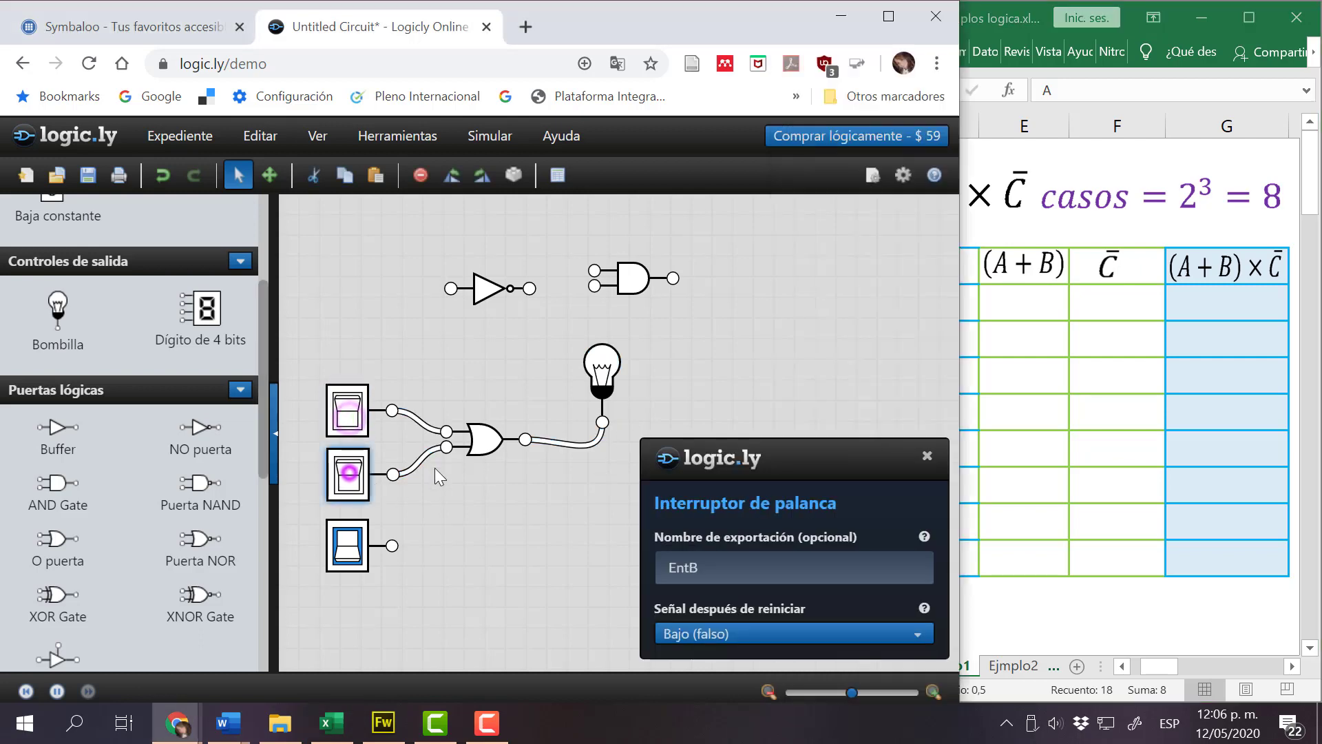
{"action": "left_click", "coordinate": [521, 493]}
{"action": "left_click", "coordinate": [348, 412]}
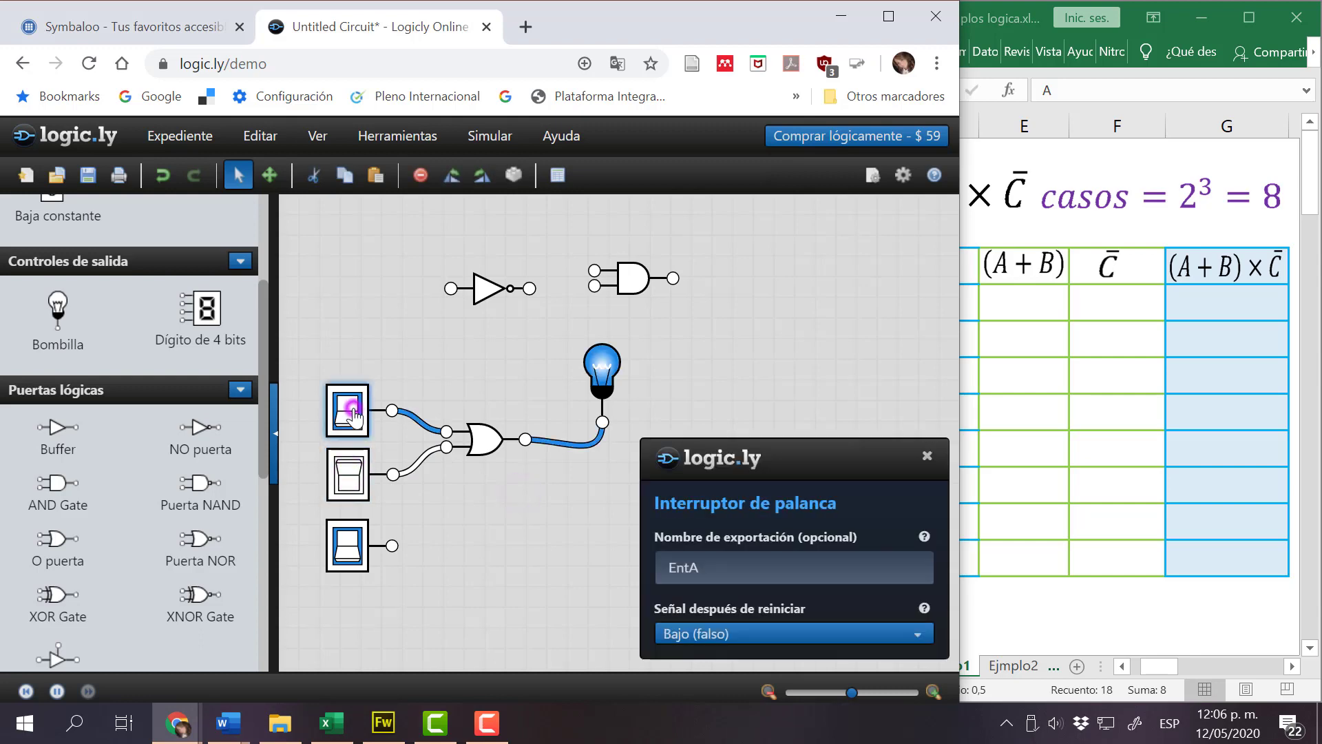
{"action": "left_click", "coordinate": [352, 419]}
{"action": "left_click", "coordinate": [351, 484]}
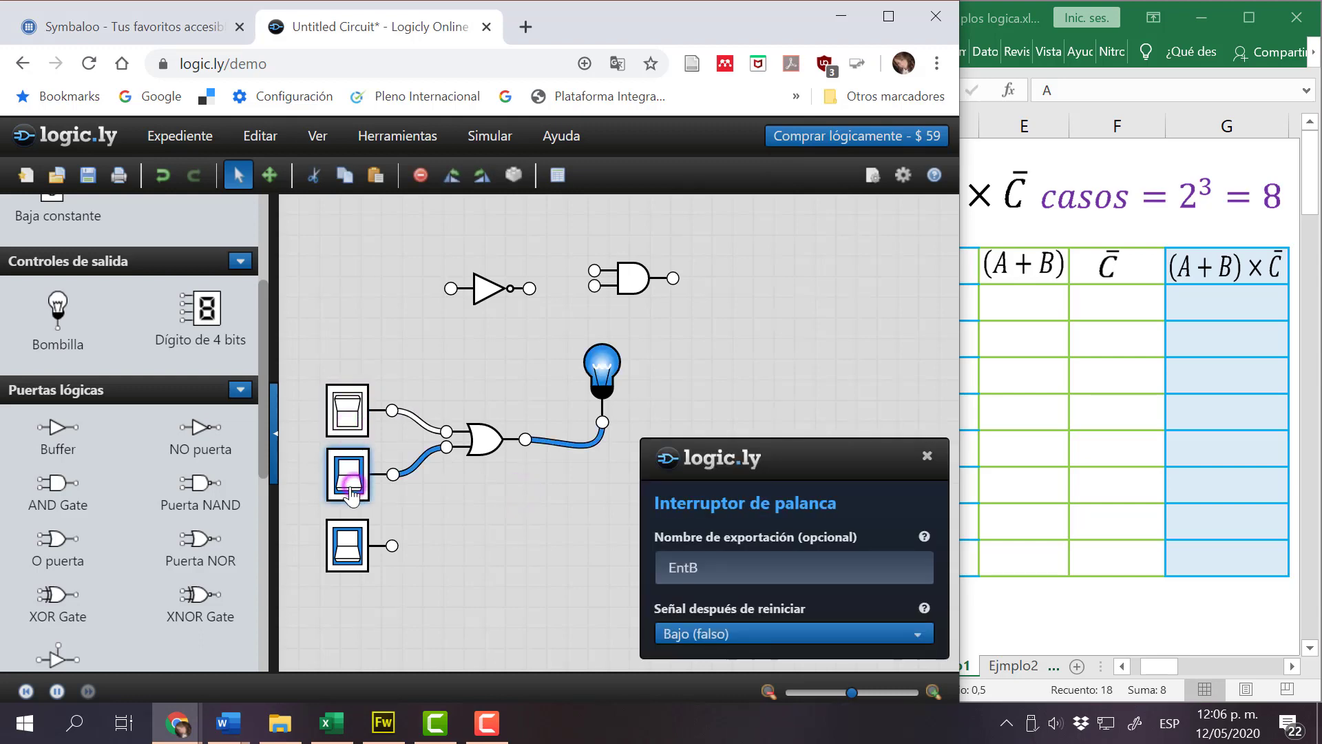
{"action": "left_click", "coordinate": [352, 420]}
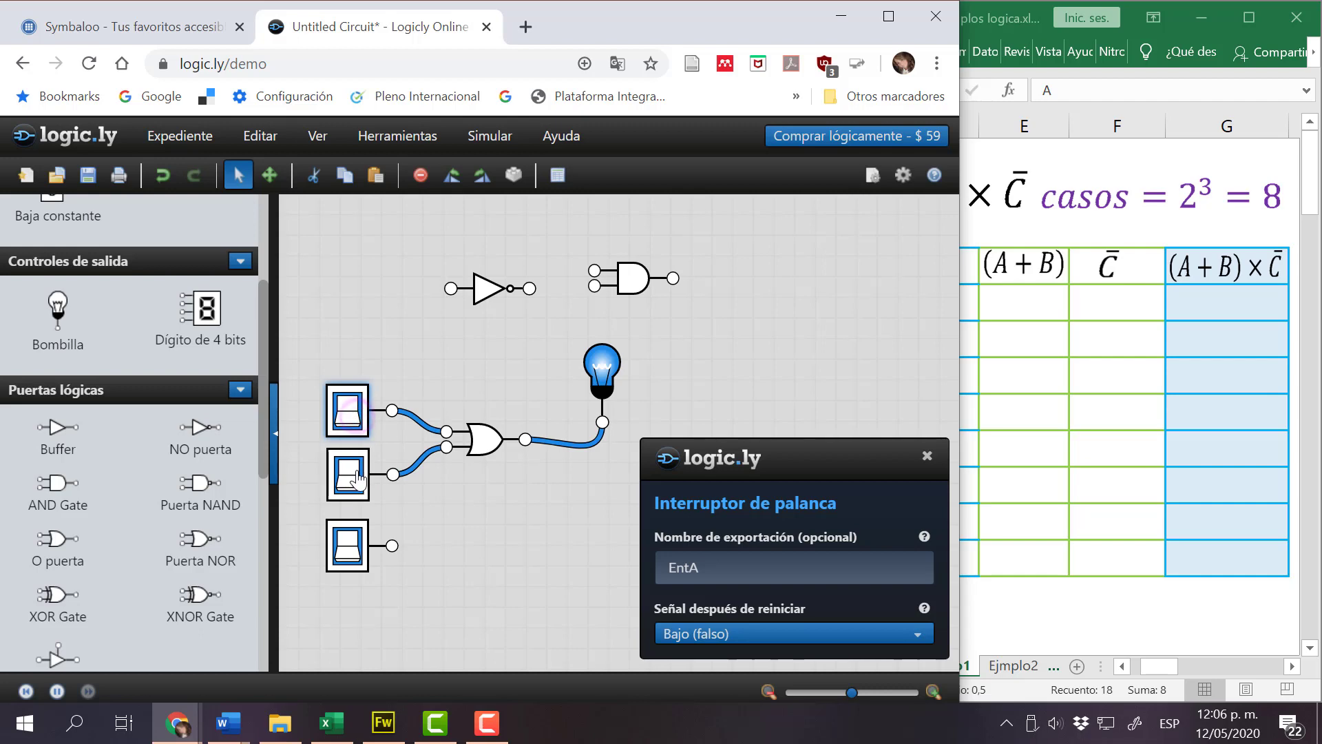
{"action": "left_click", "coordinate": [358, 480]}
{"action": "left_click", "coordinate": [349, 413]}
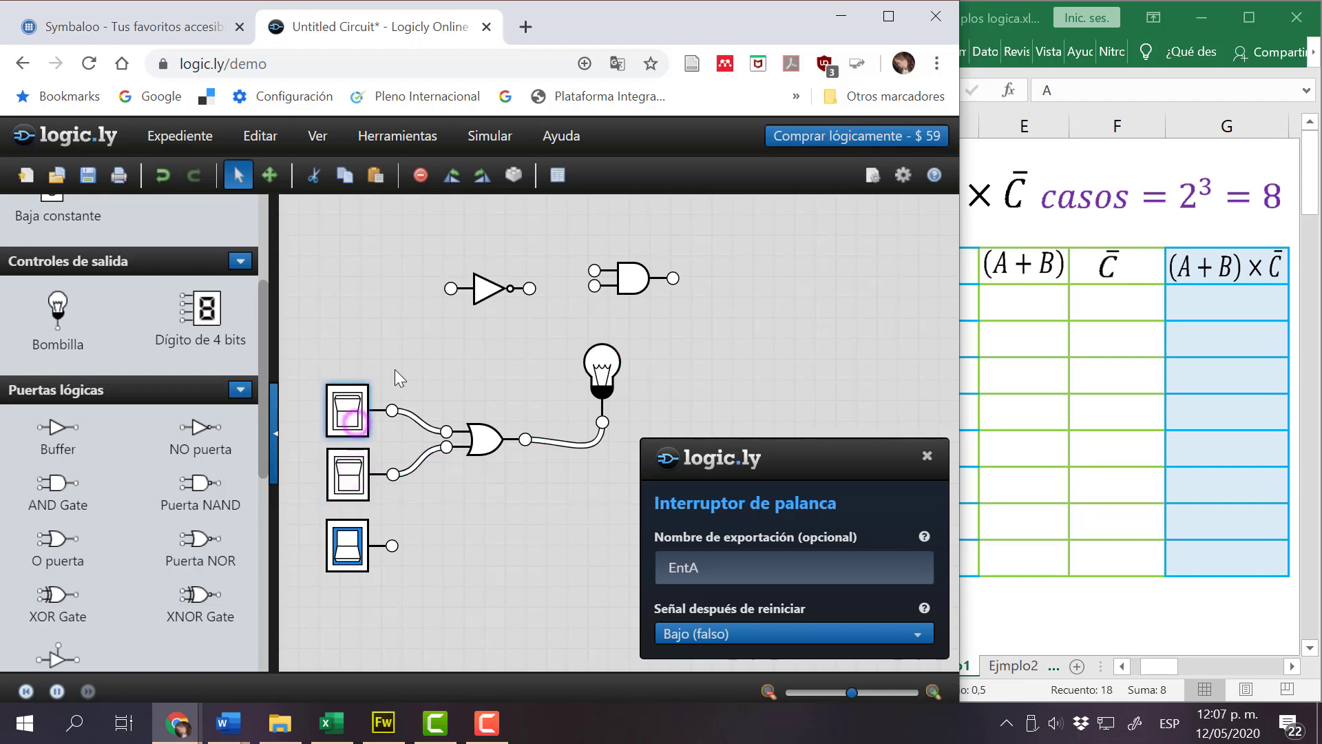
{"action": "left_click", "coordinate": [535, 378]}
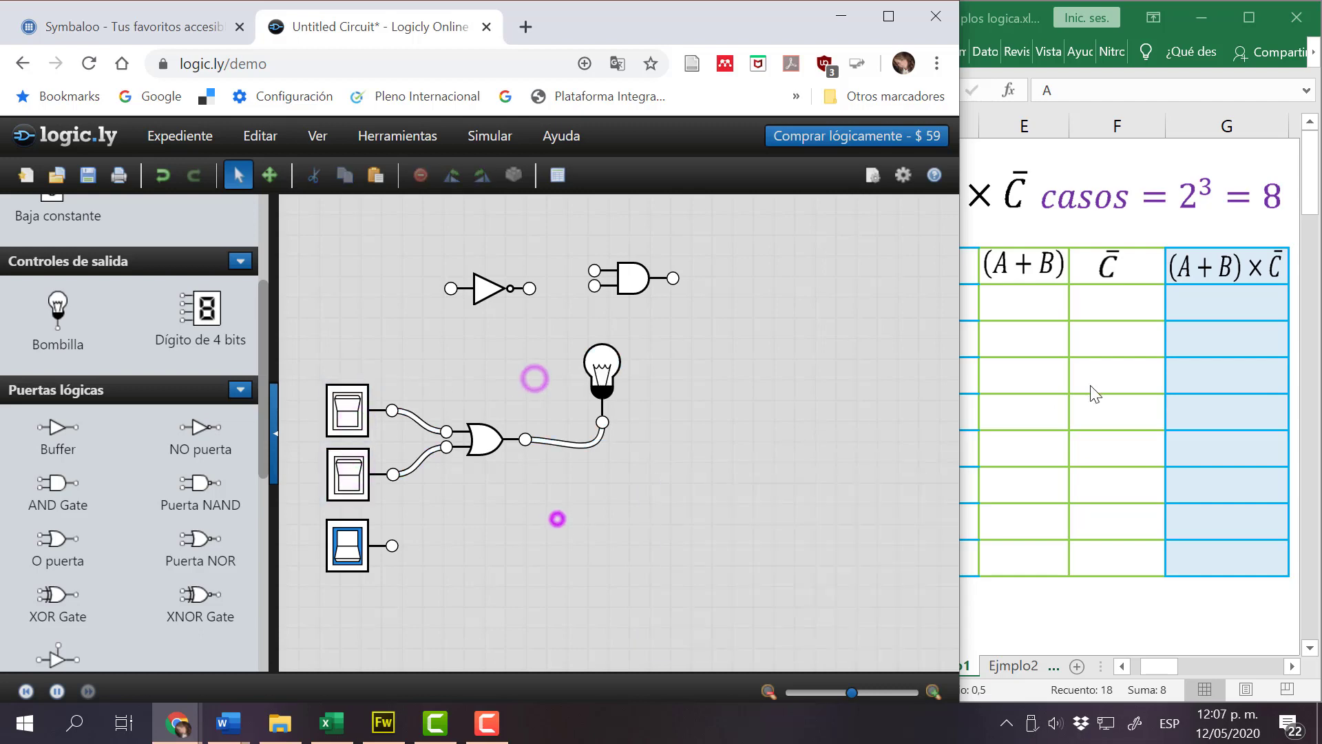
Enter 0 as the (A+B) result for the first combination in cell E5 of the Excel truth table.
{"action": "key", "text": "alt+Tab"}
{"action": "left_click", "coordinate": [1016, 305]}
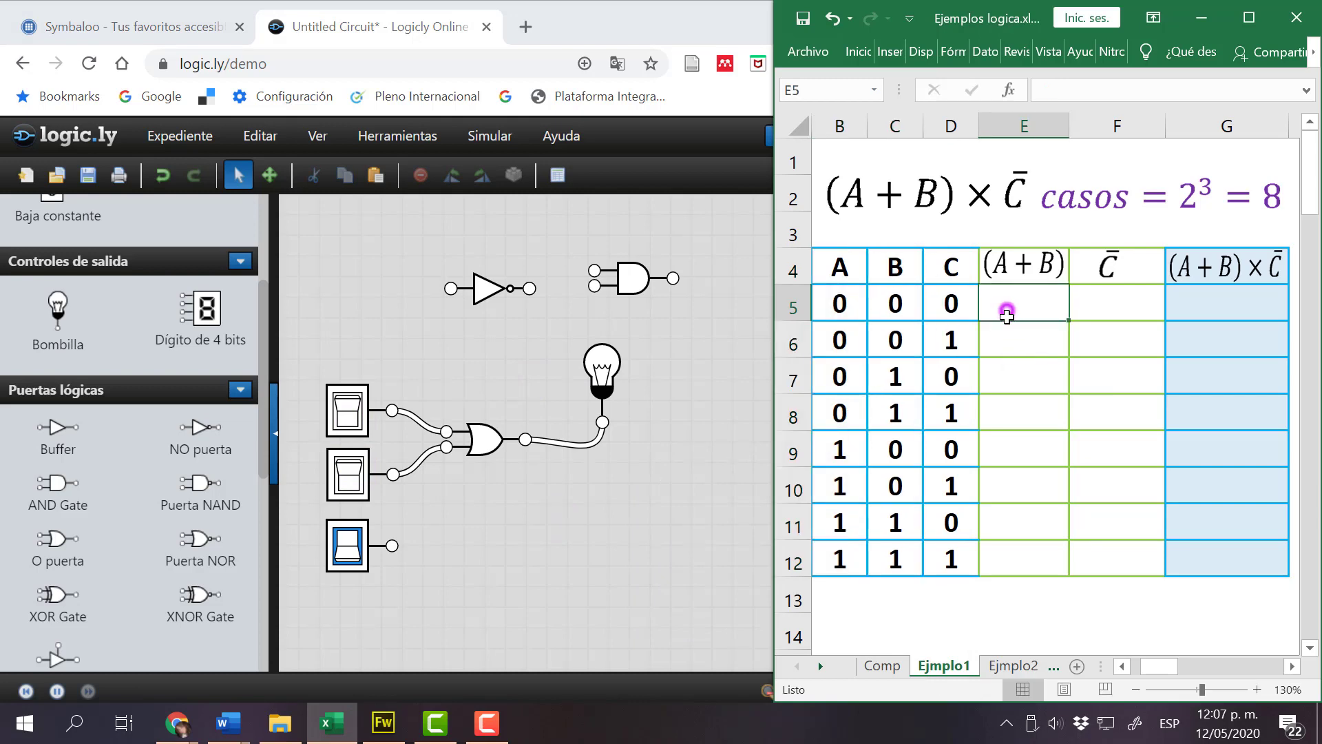
{"action": "type", "text": "0"}
{"action": "key", "text": "Return"}
{"action": "key", "text": "Return"}
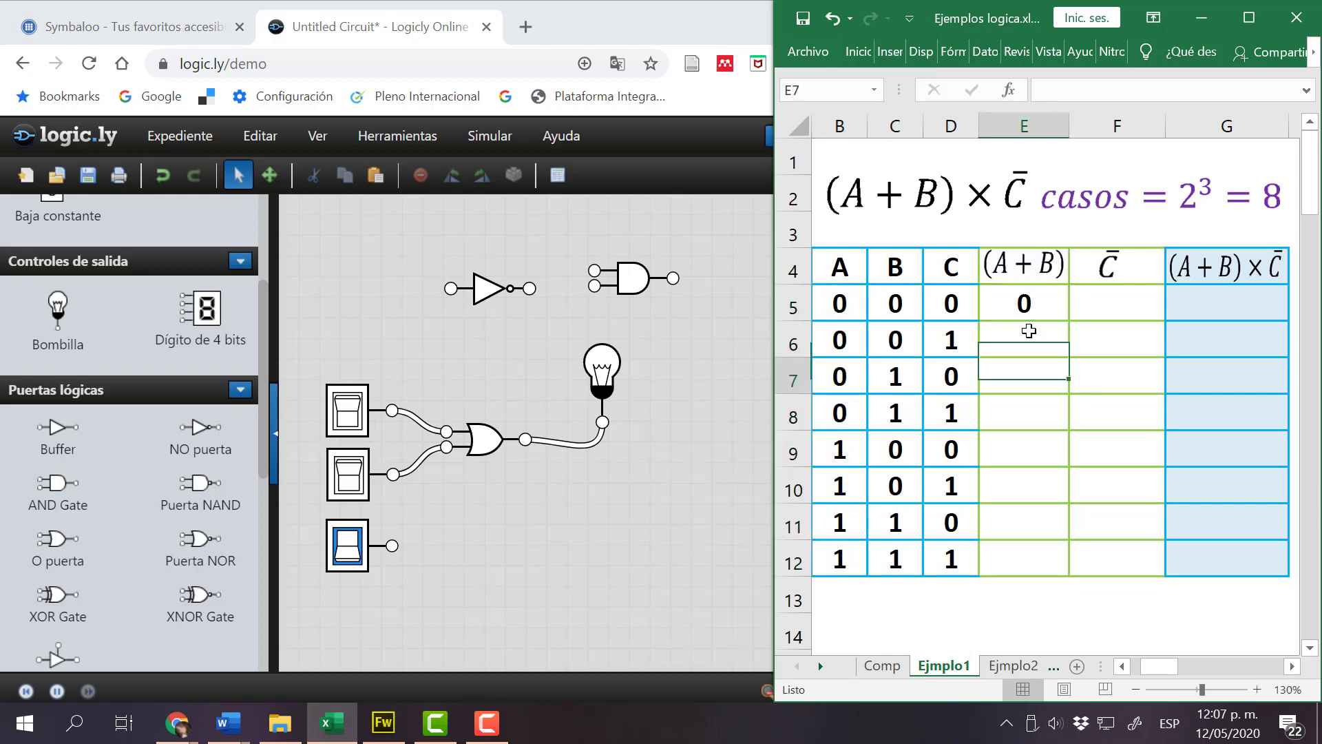
{"action": "key", "text": "Return"}
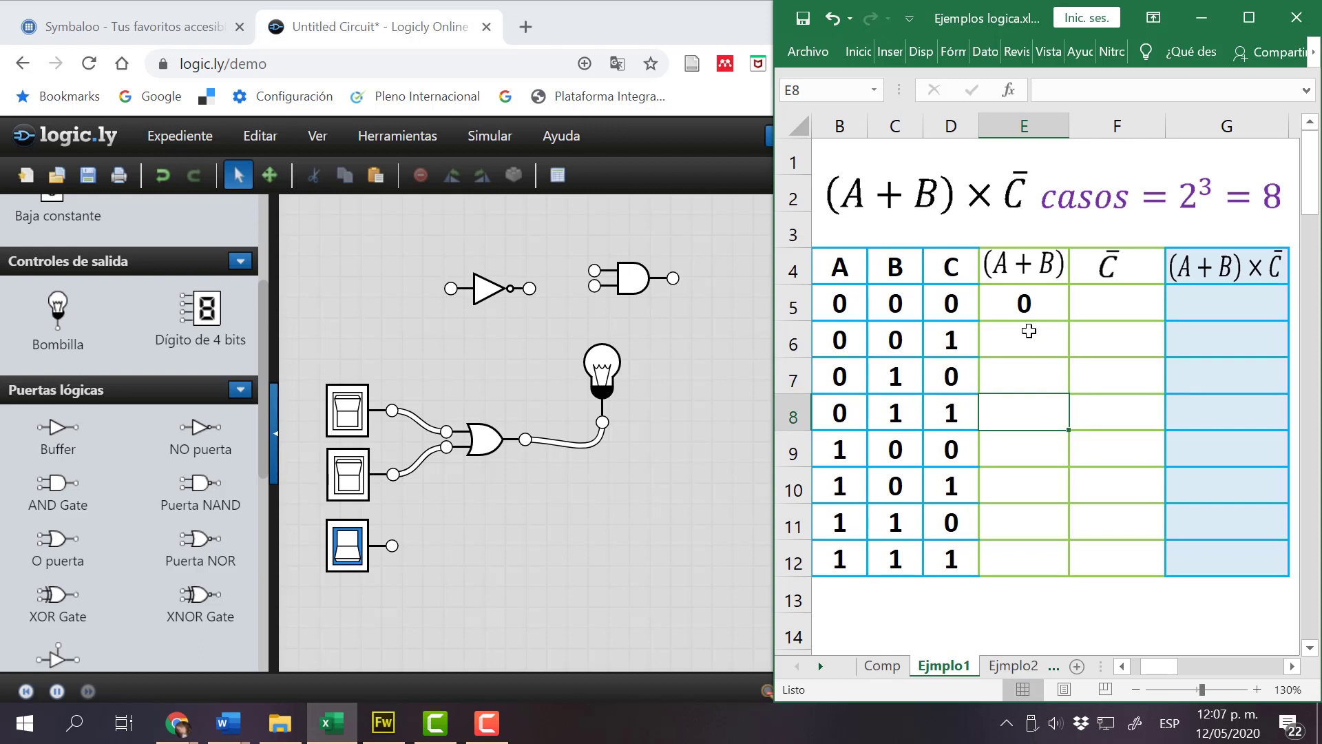
Hide worksheet column D, which holds input C, so inputs A and B sit beside the (A+B) column.
{"action": "left_click_drag", "start_coordinate": [855, 312], "coordinate": [896, 307]}
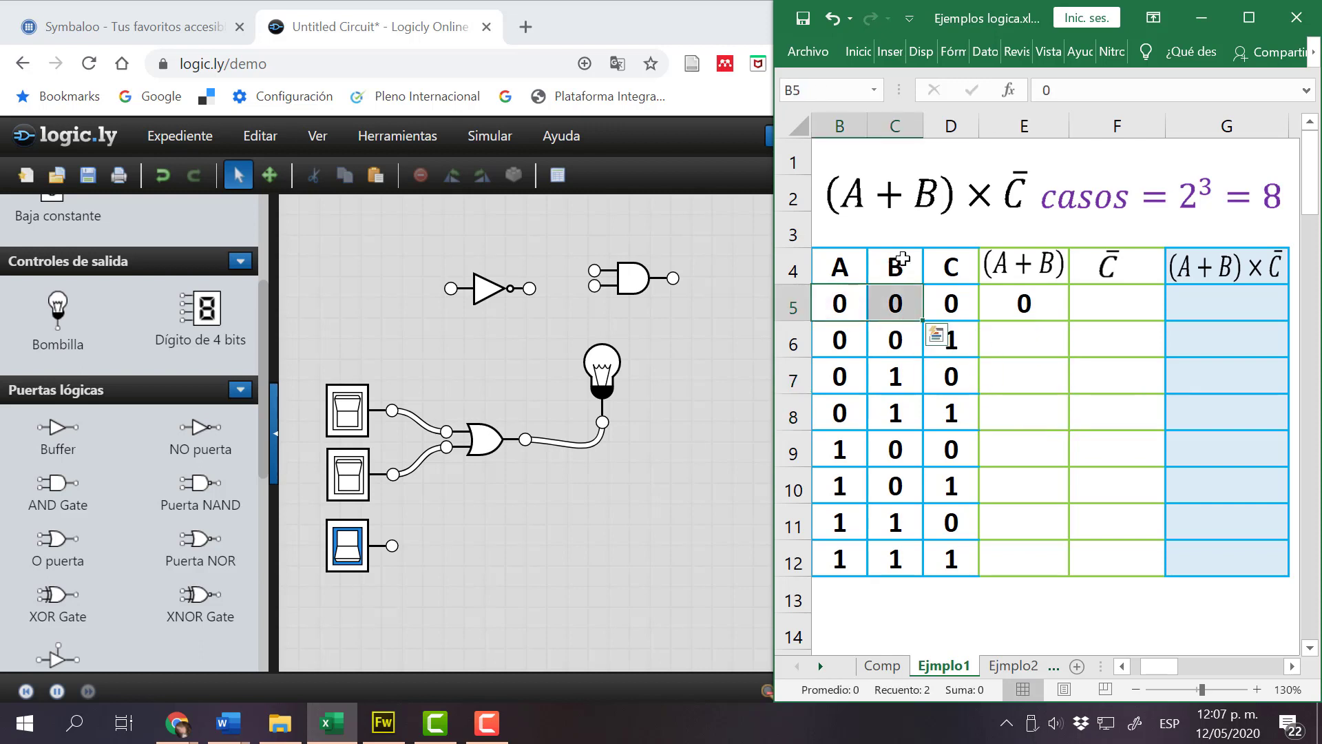
{"action": "left_click_drag", "start_coordinate": [895, 126], "coordinate": [840, 126]}
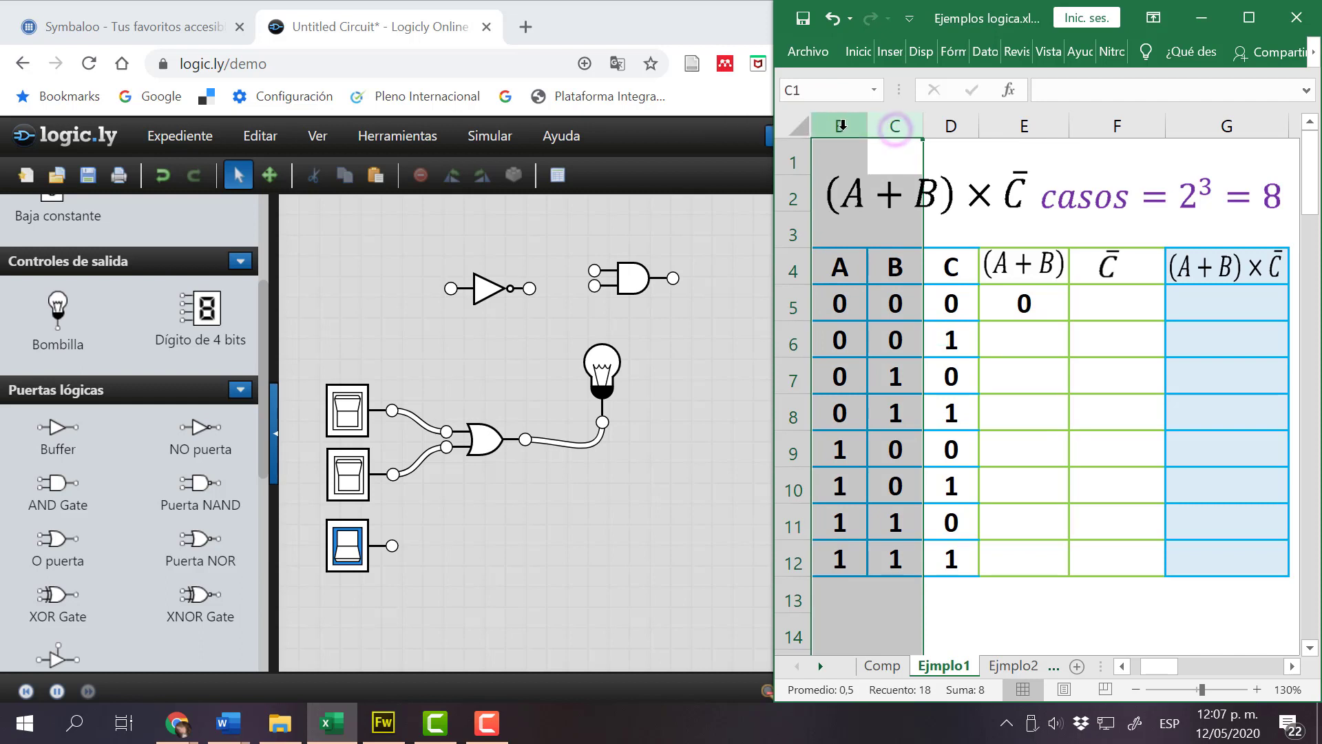
{"action": "left_click", "coordinate": [967, 119]}
{"action": "right_click", "coordinate": [966, 122]}
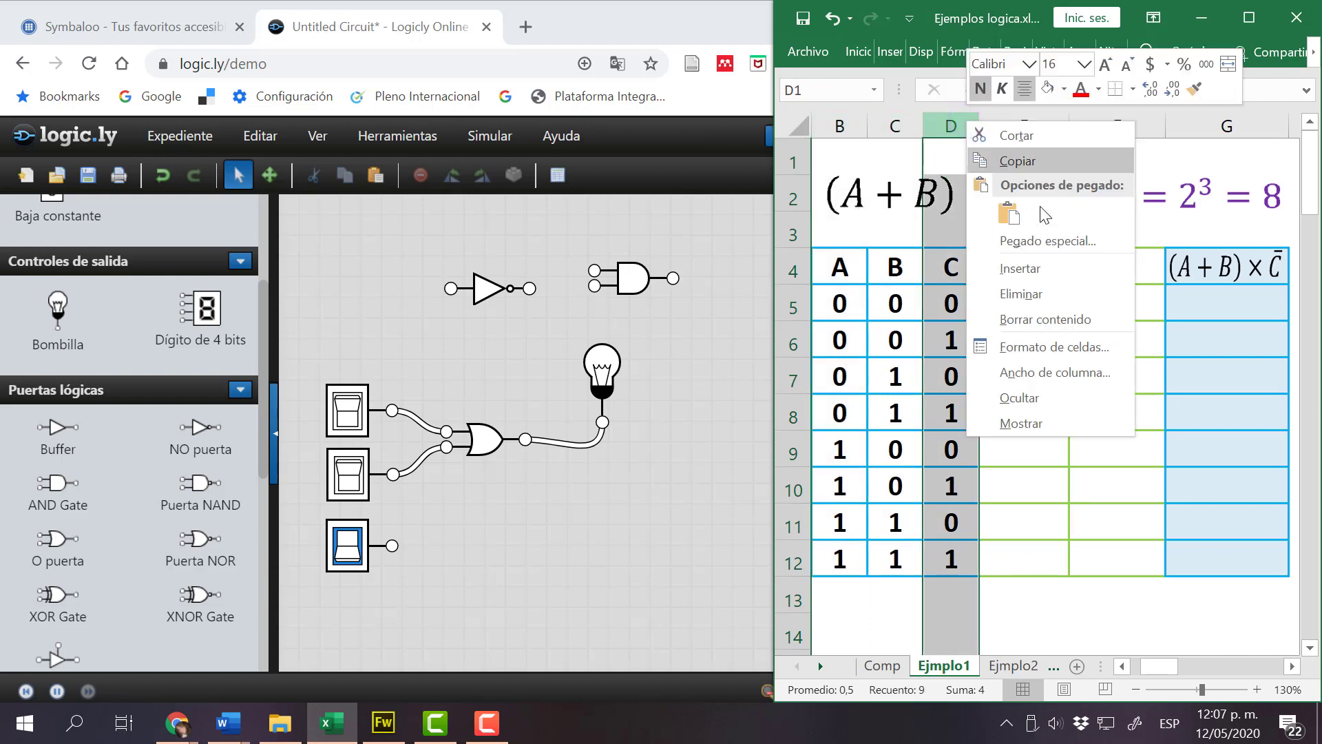
{"action": "left_click", "coordinate": [1023, 398]}
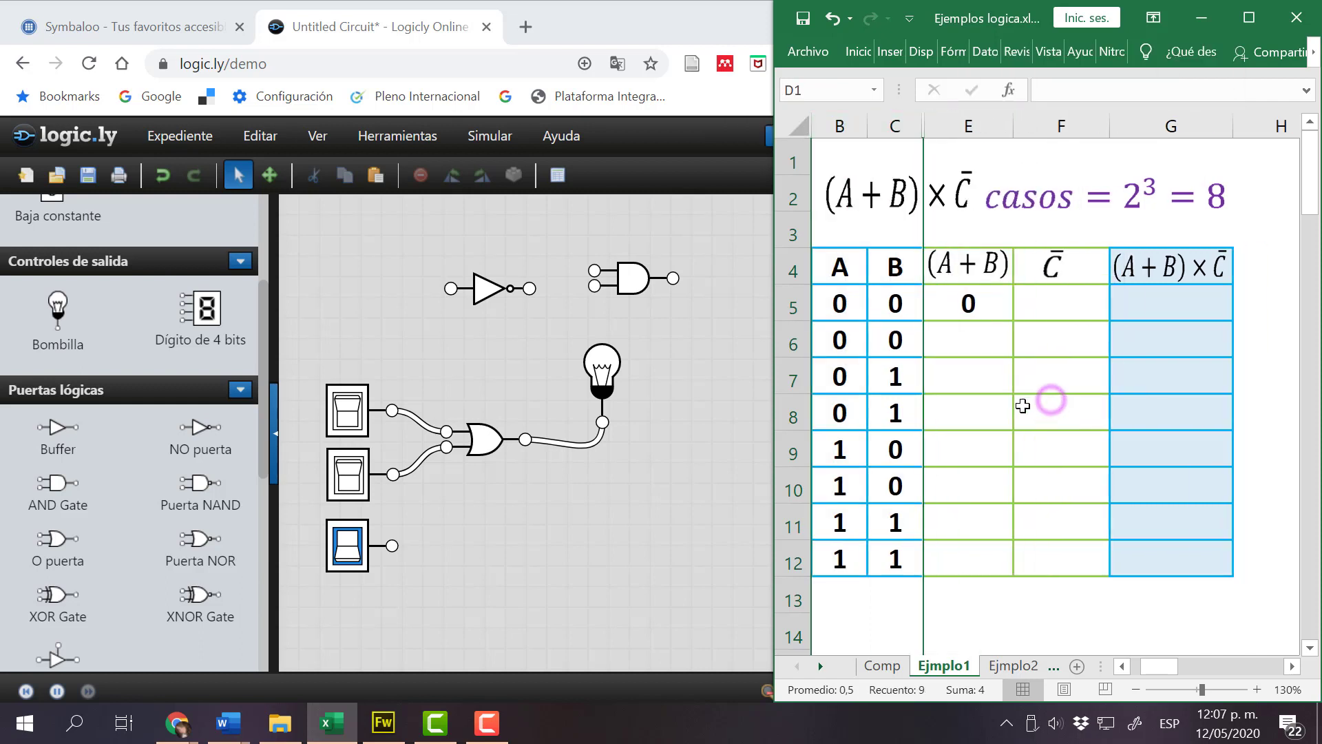
Fill the rest of the (A+B) column with 0, 1, 1, 1, 1, 1, 1 in cells E6 to E12.
{"action": "left_click", "coordinate": [972, 263]}
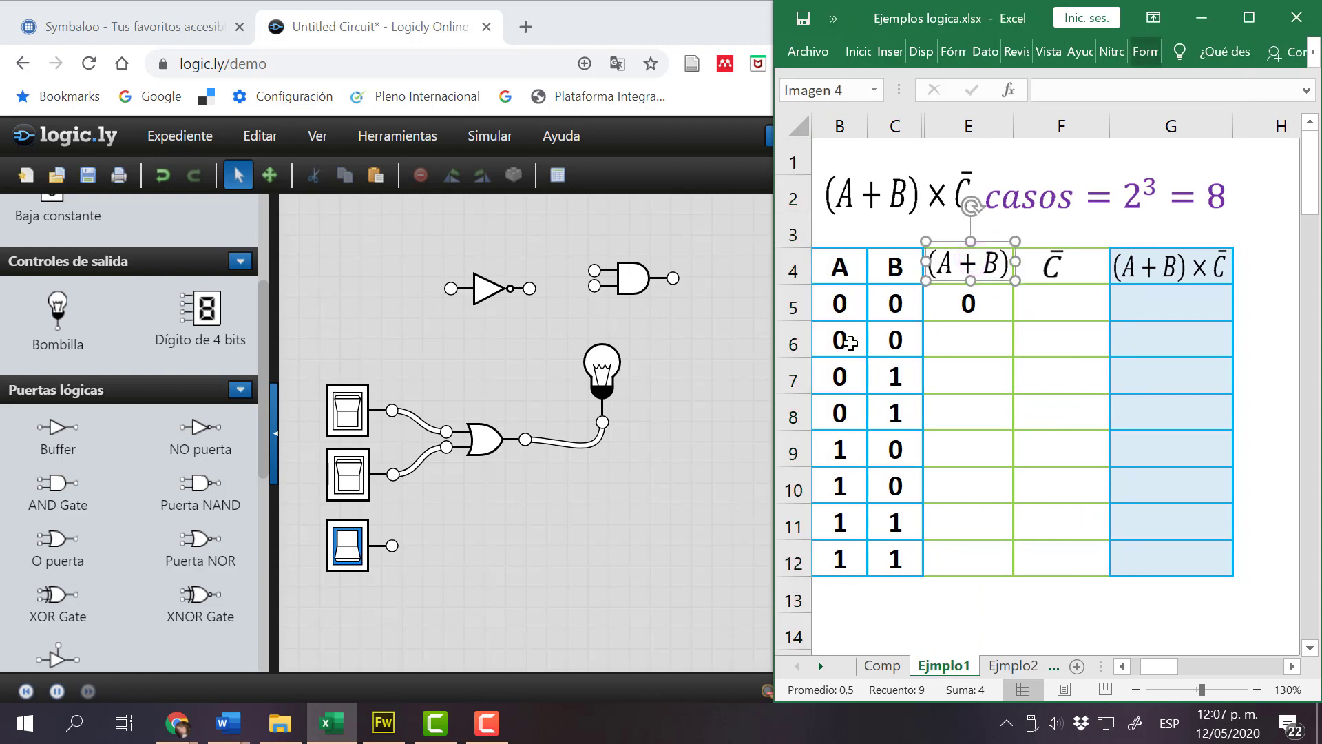
{"action": "left_click_drag", "start_coordinate": [842, 342], "coordinate": [894, 339]}
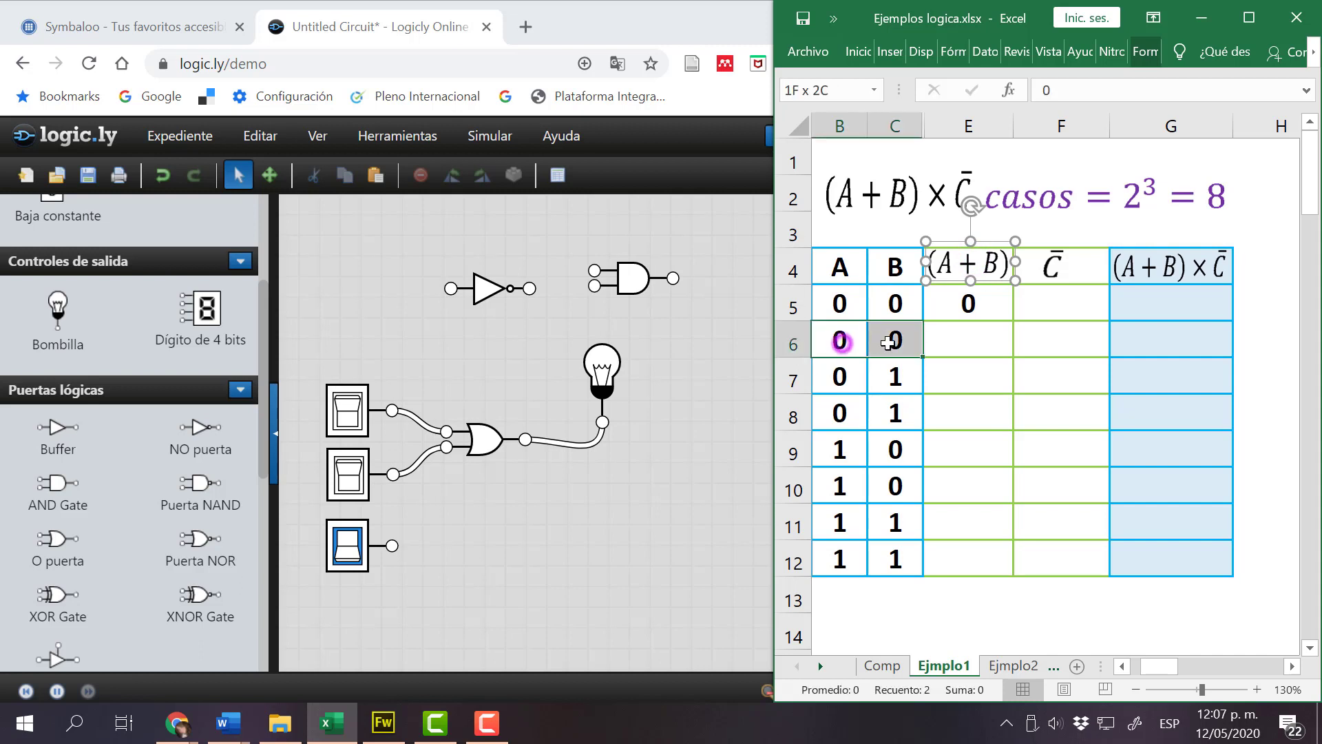
{"action": "left_click", "coordinate": [946, 345]}
{"action": "type", "text": "0"}
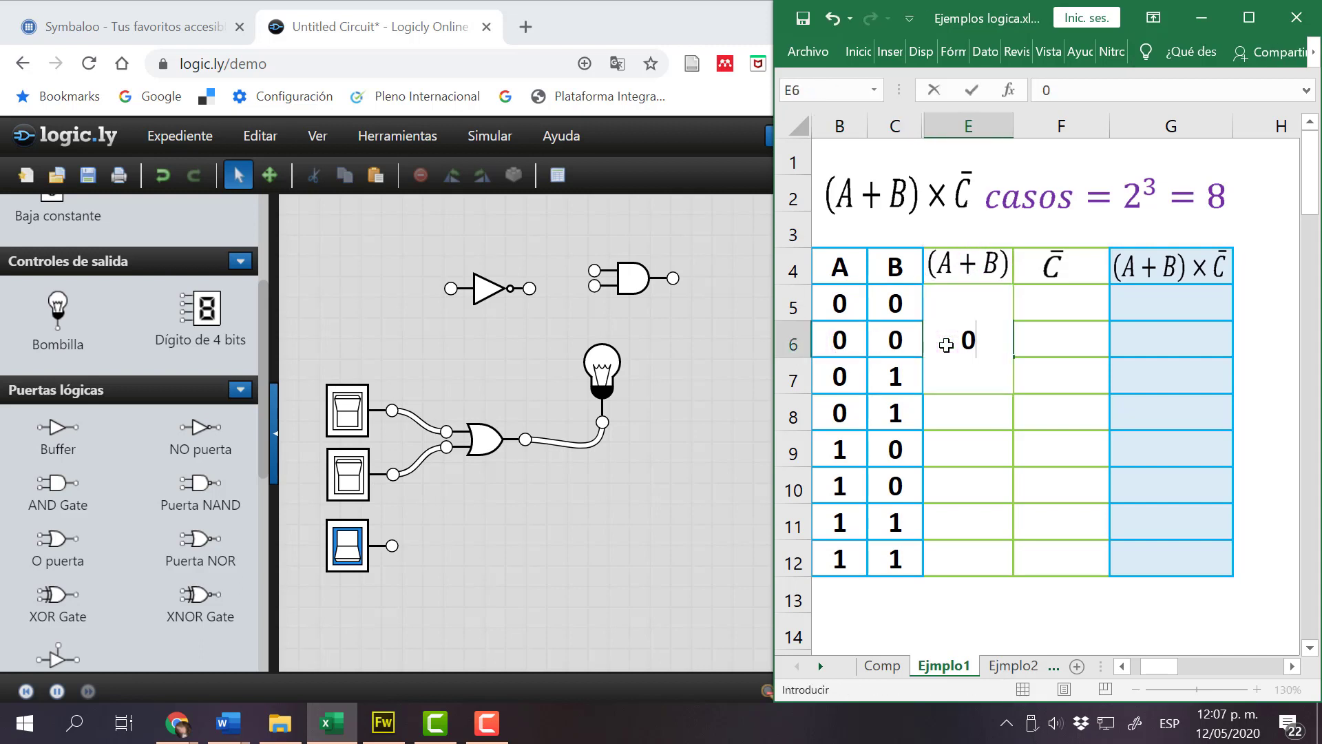
{"action": "key", "text": "Return"}
{"action": "type", "text": "1"}
{"action": "key", "text": "Return"}
{"action": "type", "text": "1"}
{"action": "key", "text": "Return"}
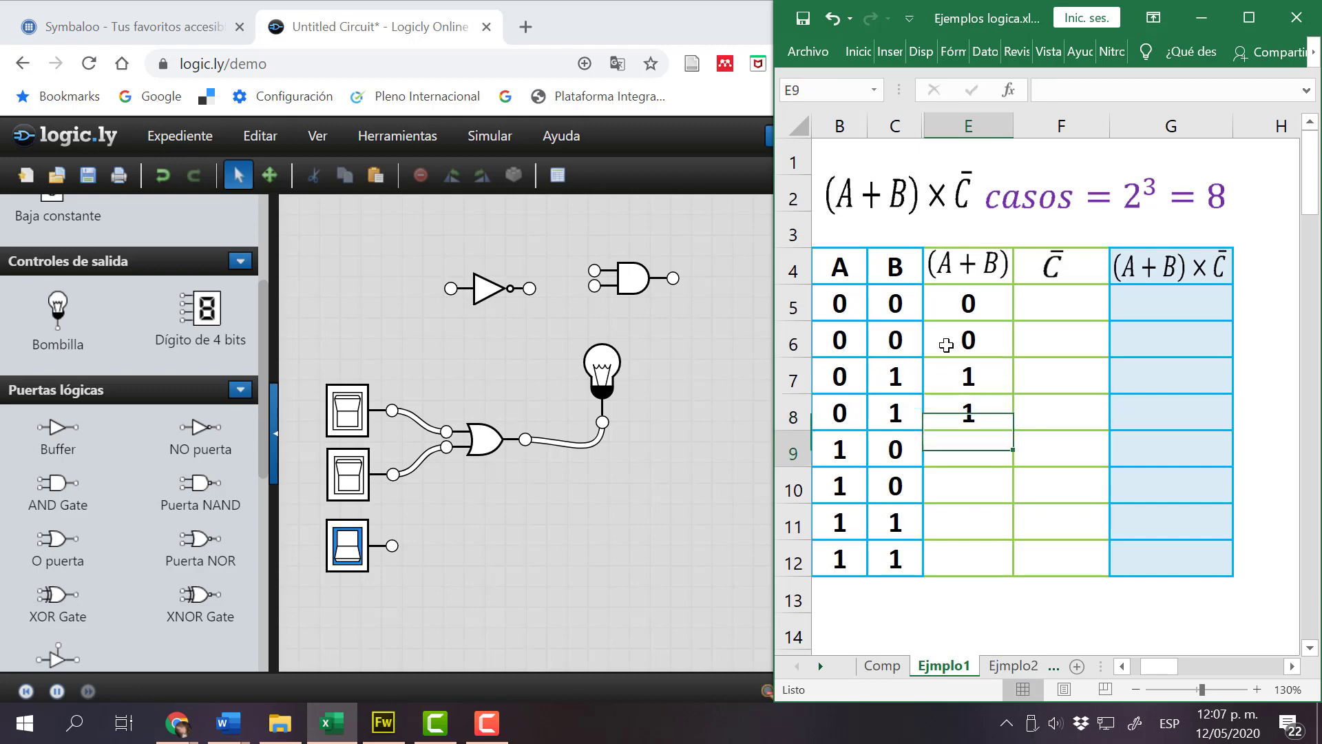
{"action": "type", "text": "1"}
{"action": "key", "text": "Return"}
{"action": "type", "text": "1"}
{"action": "key", "text": "Return"}
{"action": "key", "text": "Return"}
{"action": "type", "text": "1"}
{"action": "left_click", "coordinate": [630, 522]}
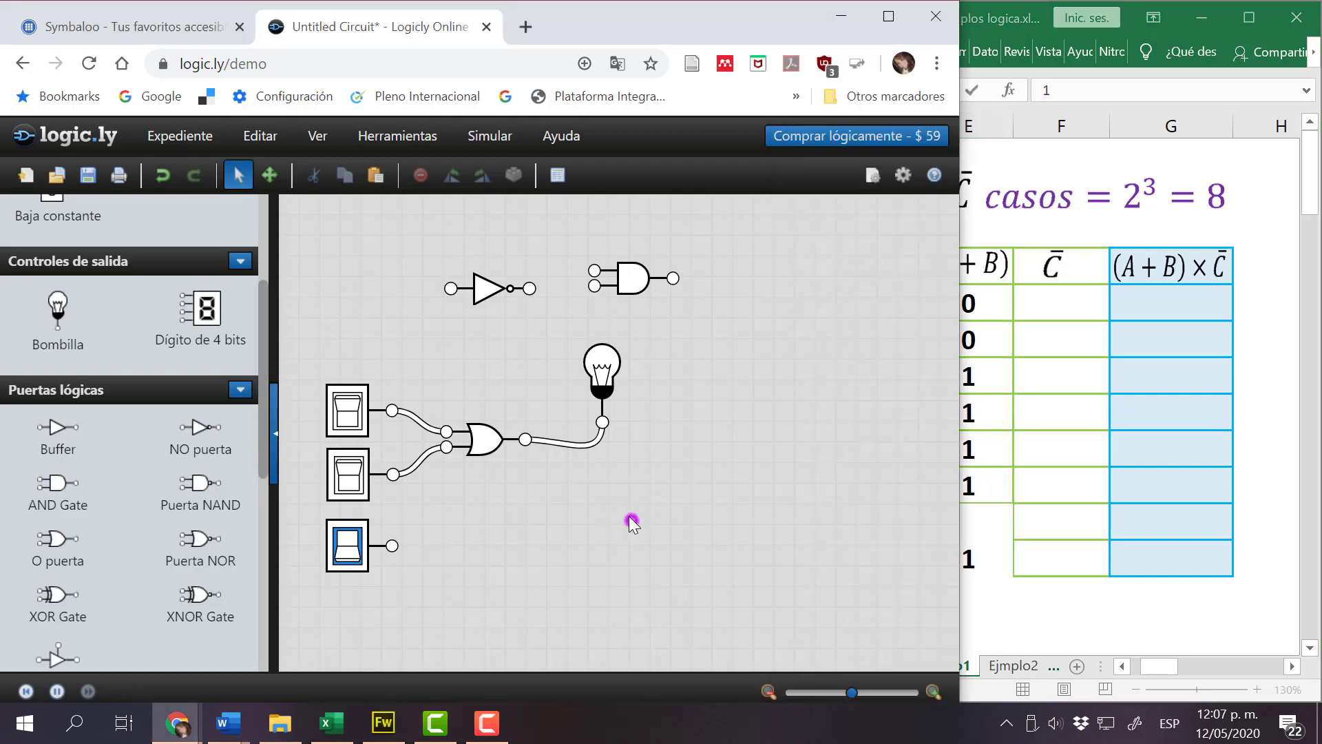
Unhide worksheet column D in Excel so input C shows again between B and (A+B).
{"action": "left_click", "coordinate": [1031, 228]}
{"action": "left_click", "coordinate": [1065, 267]}
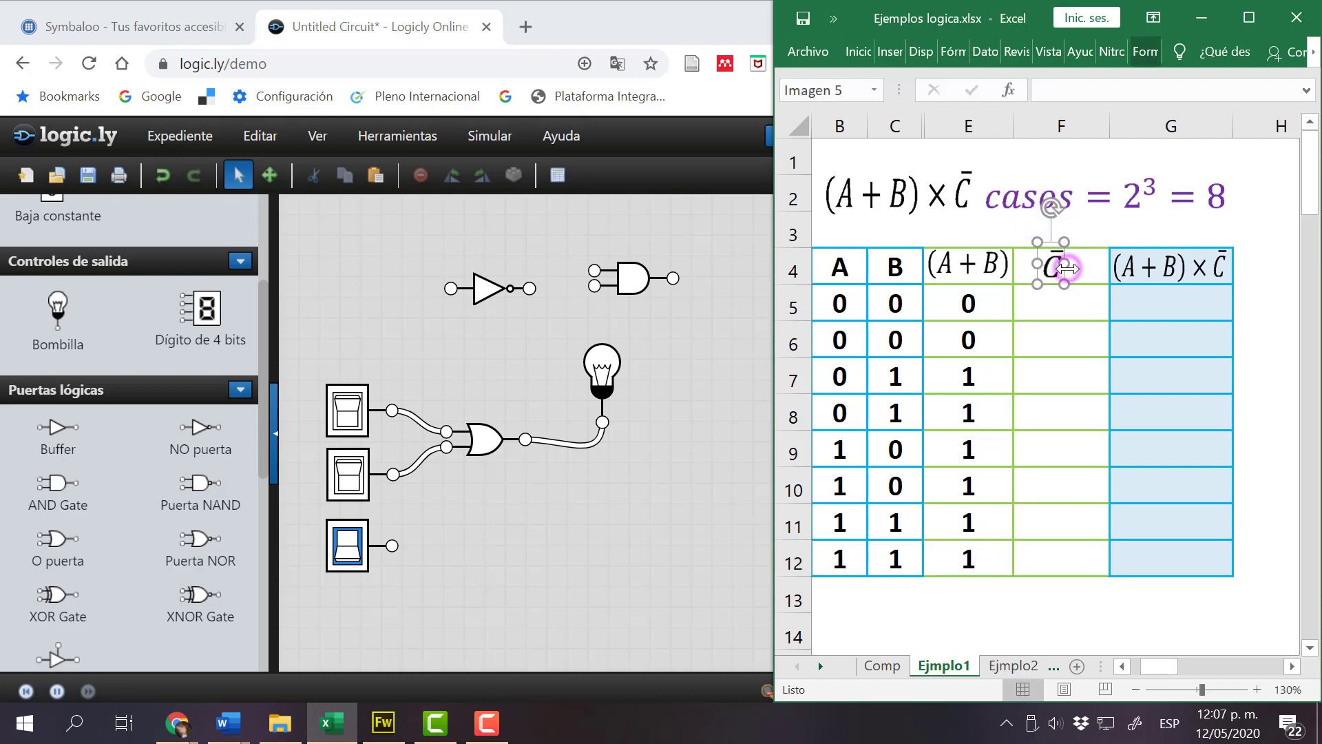
{"action": "left_click_drag", "start_coordinate": [895, 126], "coordinate": [948, 127]}
{"action": "right_click", "coordinate": [947, 127]}
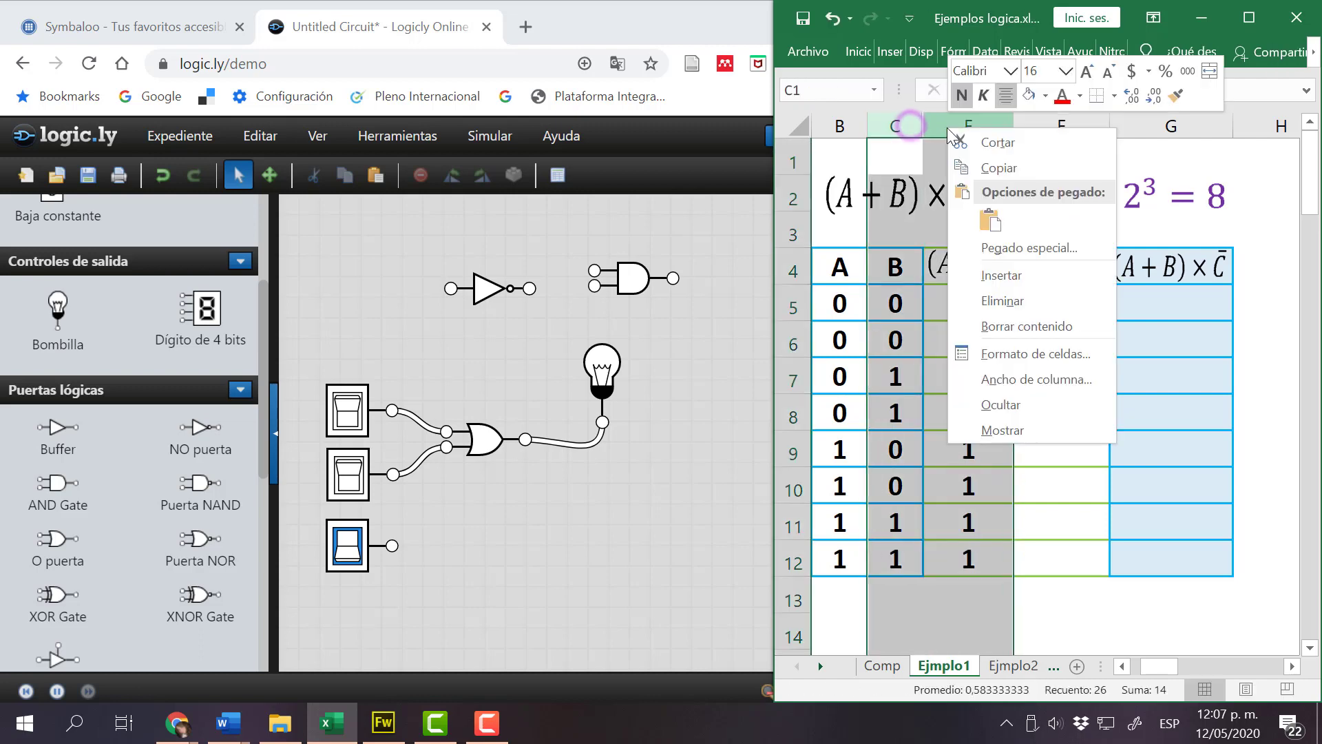
{"action": "left_click", "coordinate": [1003, 431]}
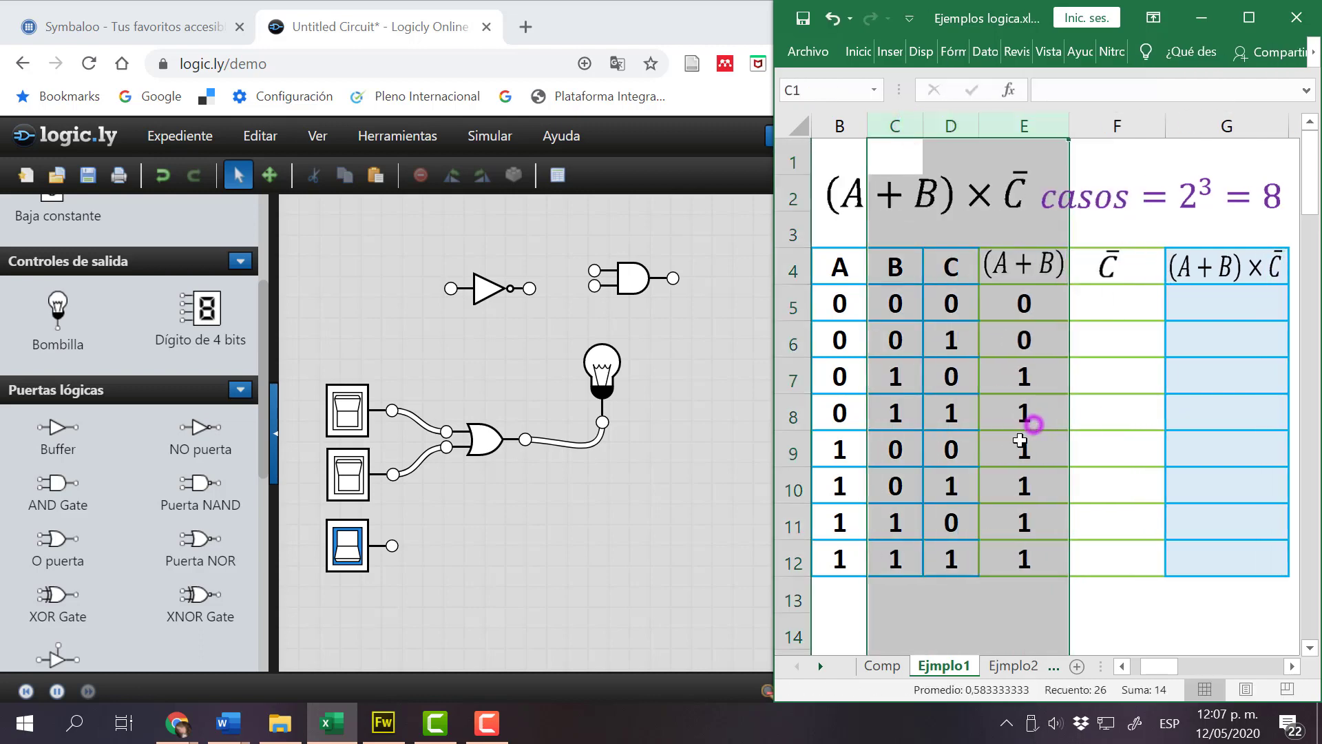
In Logicly, connect EntC to the NOT gate and move the bulb from the OR gate to the NOT gate's output.
{"action": "left_click", "coordinate": [1090, 301]}
{"action": "left_click", "coordinate": [1107, 265]}
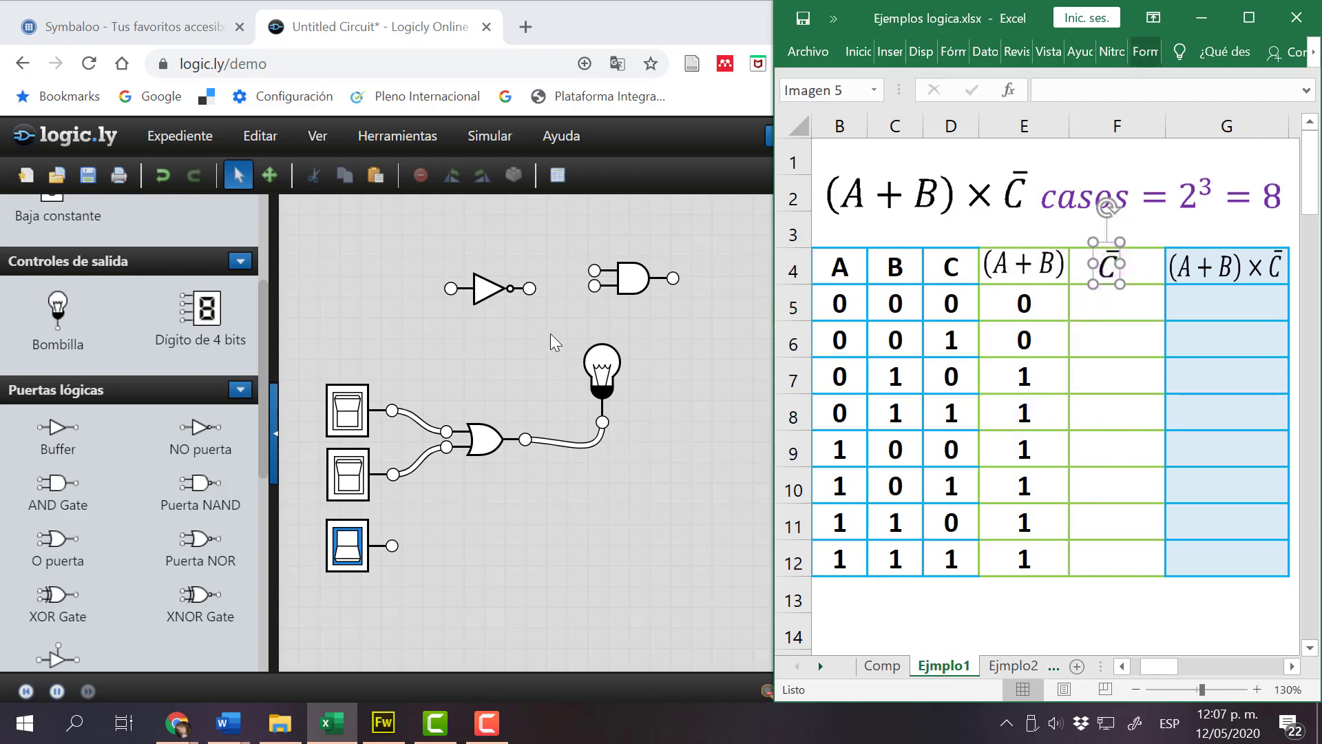
{"action": "left_click_drag", "start_coordinate": [486, 288], "coordinate": [426, 538]}
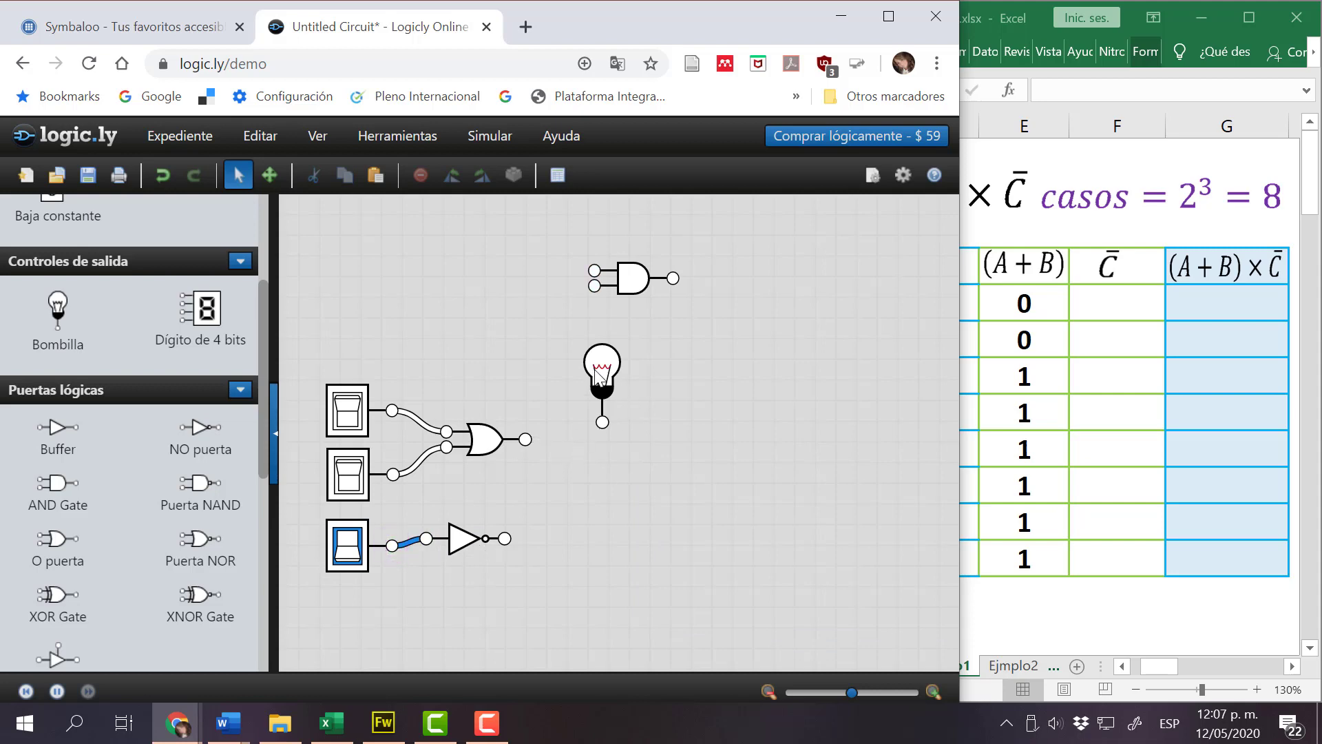
{"action": "left_click_drag", "start_coordinate": [600, 375], "coordinate": [589, 492]}
{"action": "left_click_drag", "start_coordinate": [505, 539], "coordinate": [591, 538]}
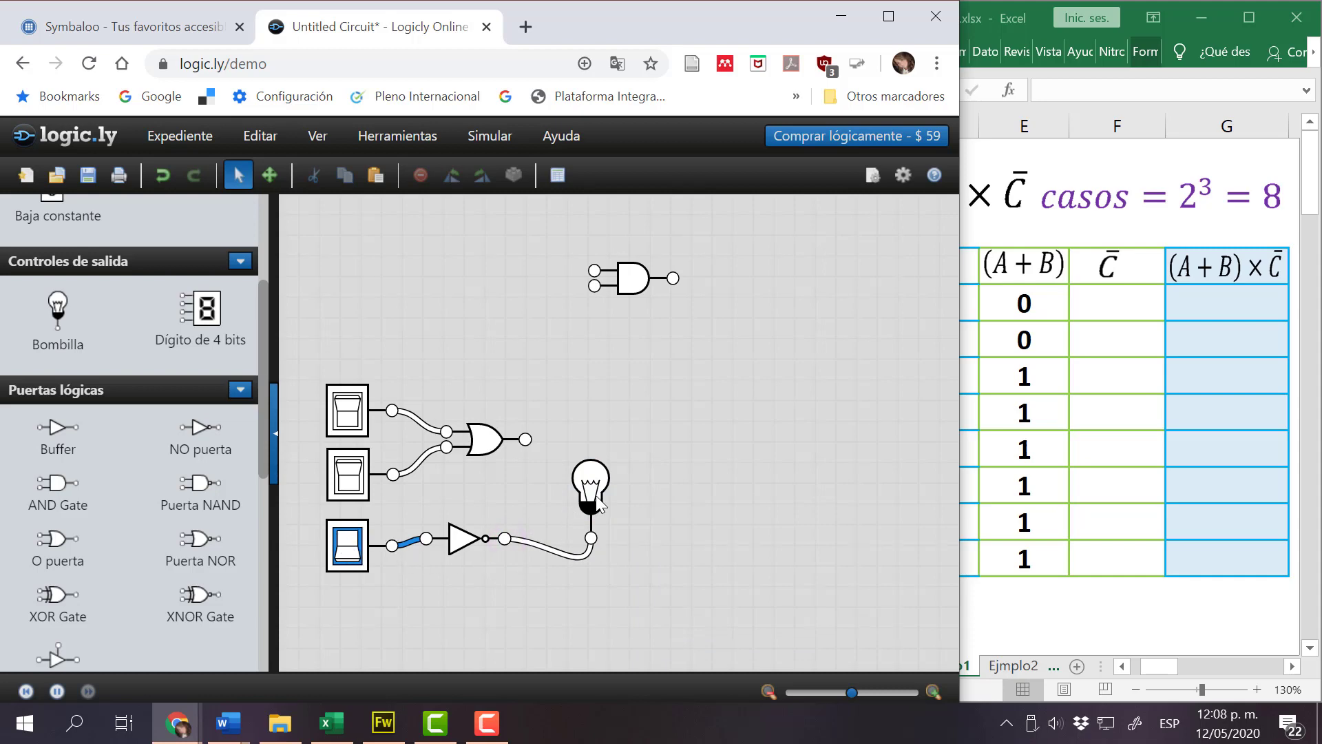
Switch EntC off to test the NOT gate's output on the bulb.
{"action": "left_click", "coordinate": [357, 559]}
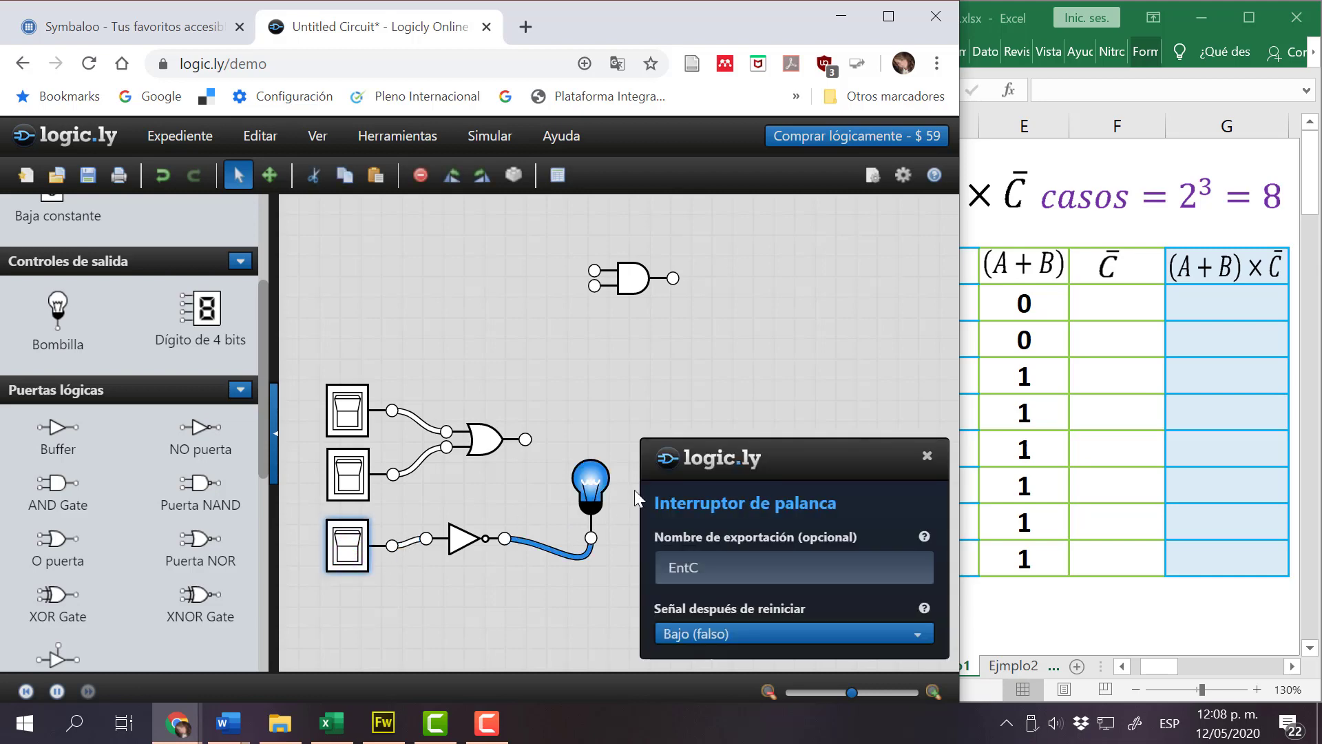
{"action": "left_click", "coordinate": [599, 495]}
{"action": "left_click", "coordinate": [613, 422]}
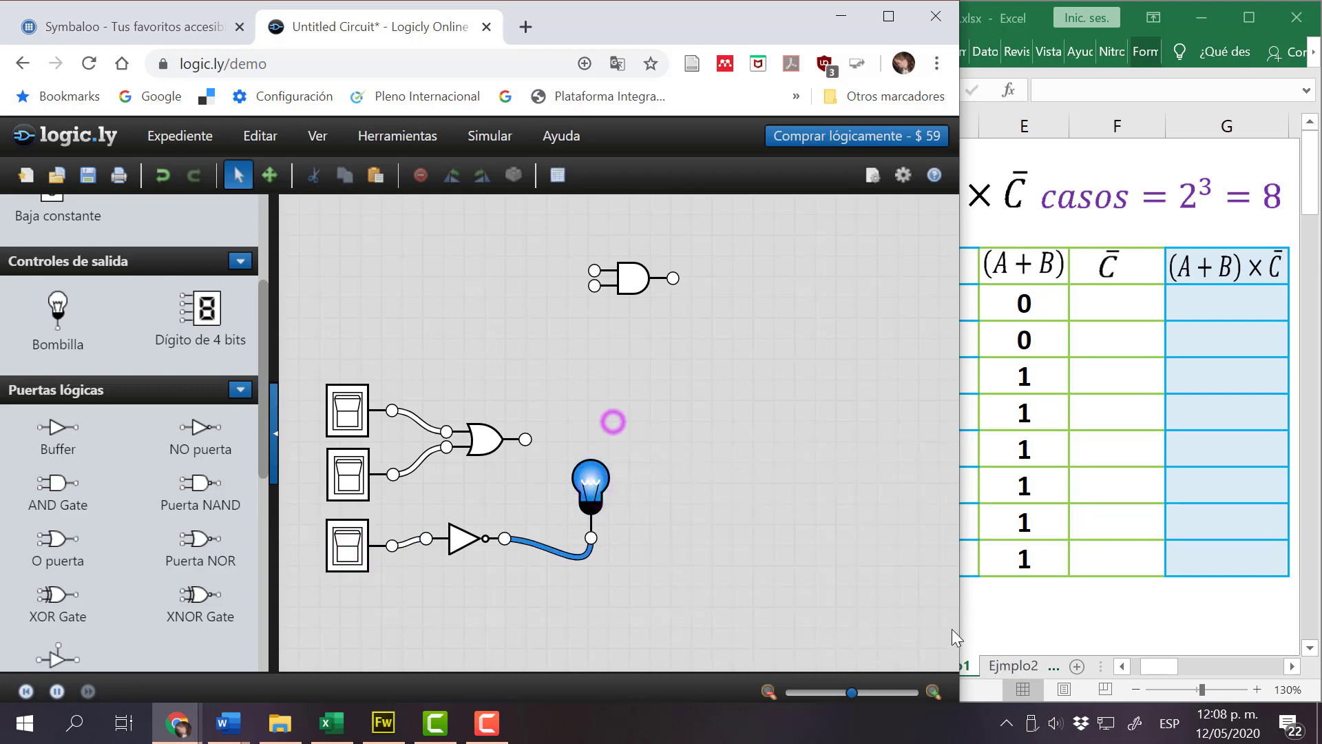
In Excel, hide worksheet column E, which holds (A+B), so input C sits directly beside the C̄ column.
{"action": "left_click", "coordinate": [1043, 644]}
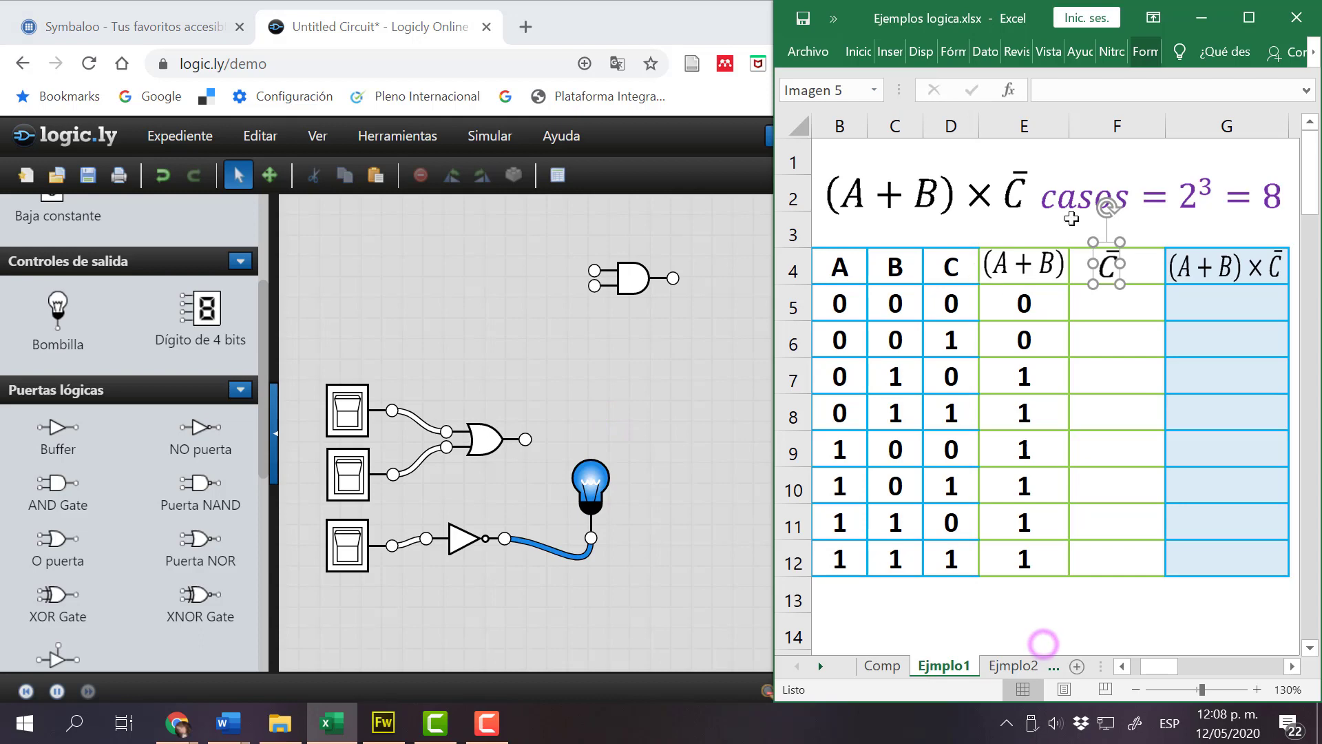
{"action": "left_click", "coordinate": [1037, 126]}
{"action": "right_click", "coordinate": [1037, 126]}
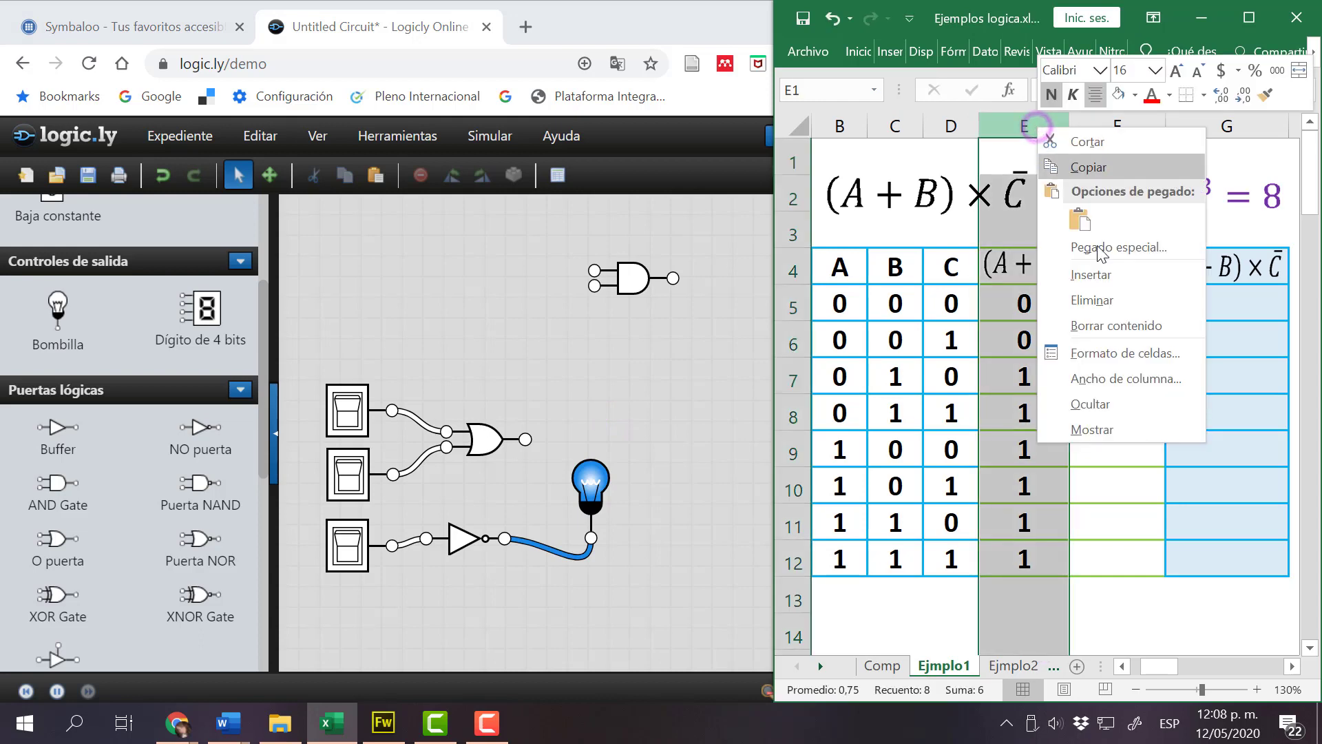
{"action": "left_click", "coordinate": [1106, 408]}
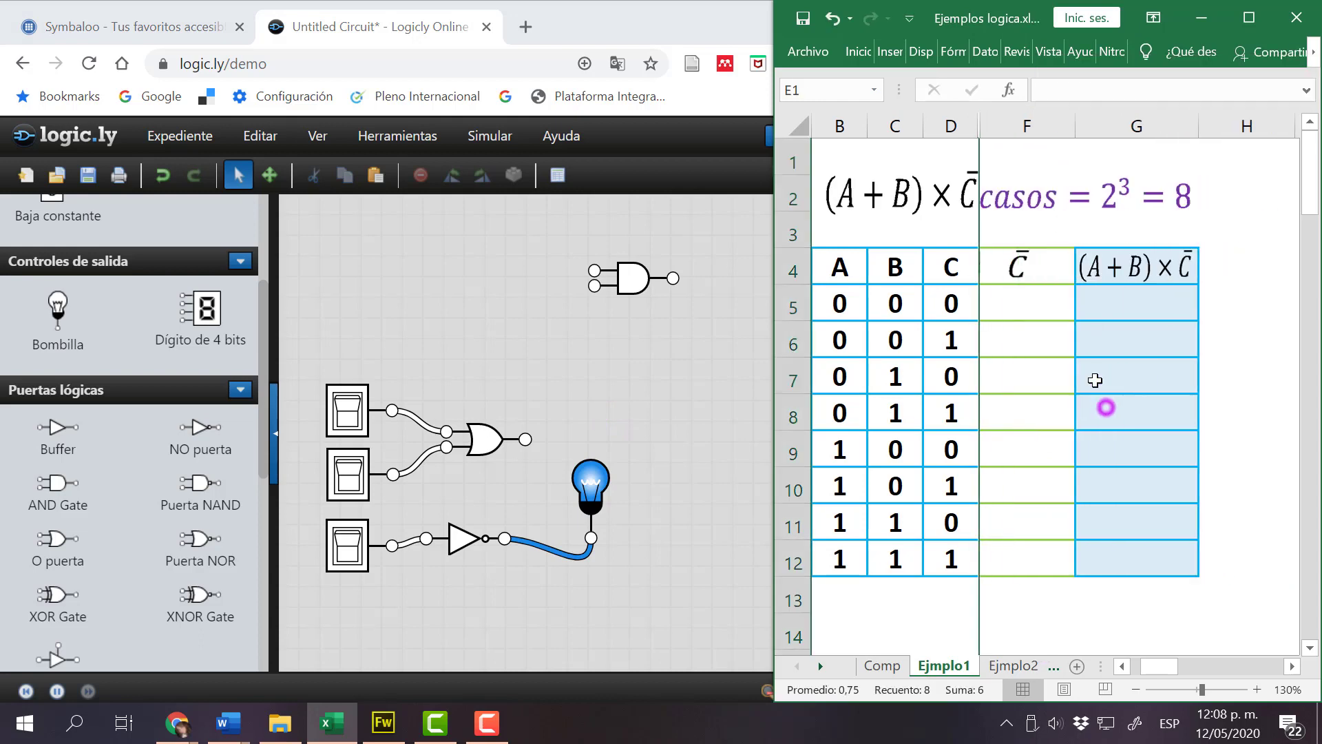
Fill the C̄ column with 1, 0, 1, 0, 1, 0, 1, 0 in cells F5 to F12.
{"action": "left_click", "coordinate": [1017, 297]}
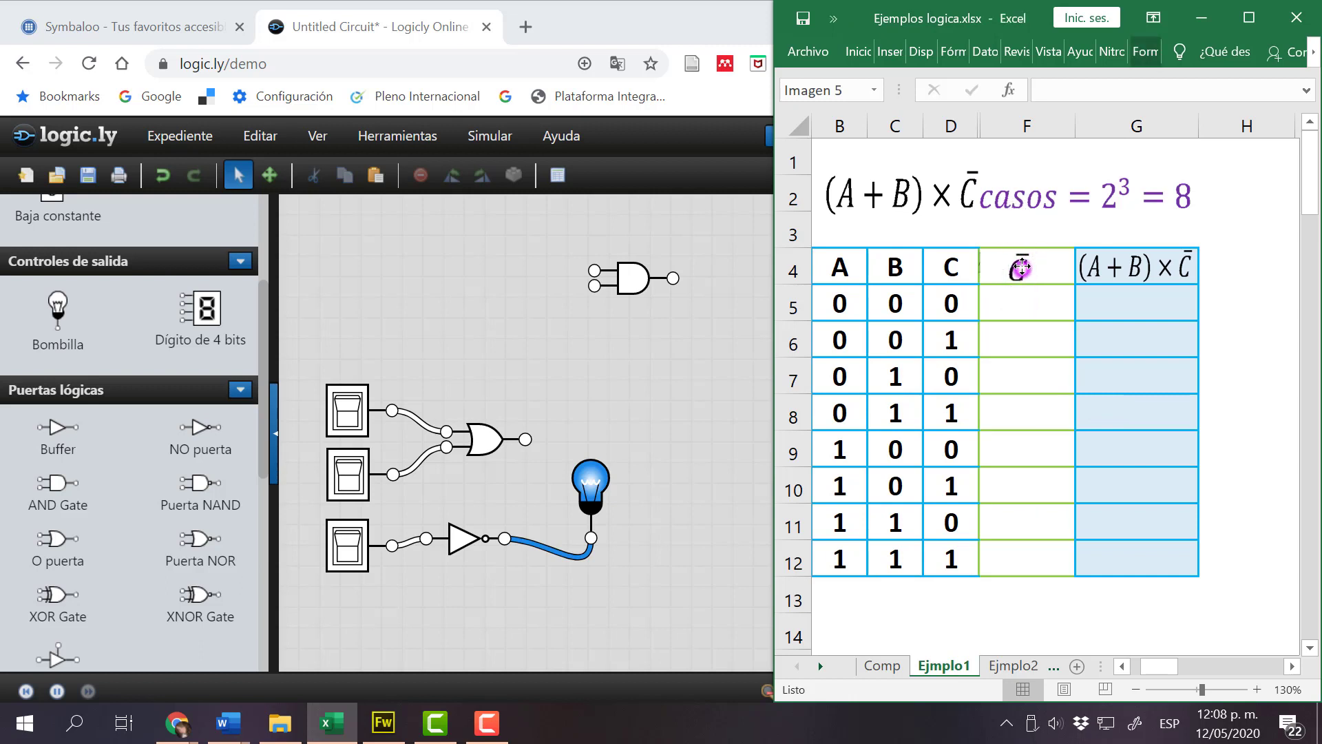
{"action": "left_click_drag", "start_coordinate": [1022, 300], "coordinate": [1024, 561]}
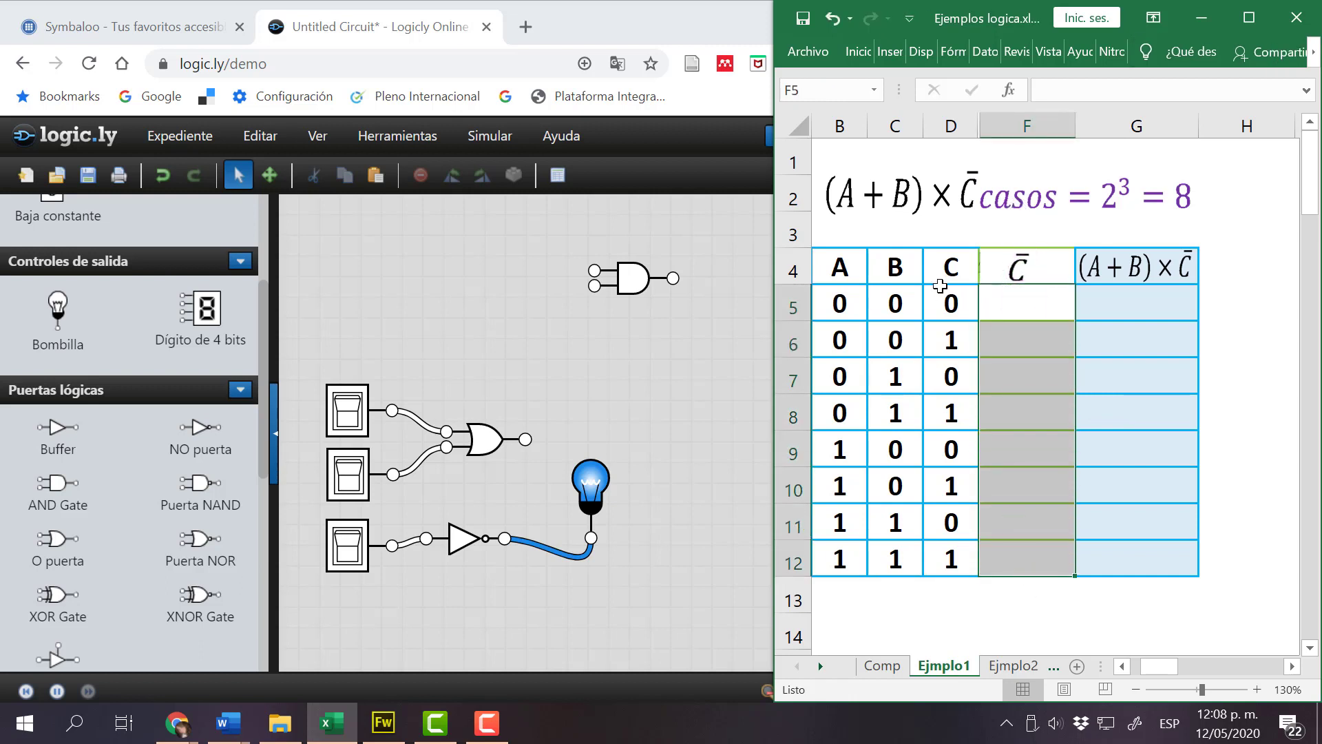
{"action": "left_click_drag", "start_coordinate": [951, 300], "coordinate": [954, 559]}
{"action": "left_click", "coordinate": [1003, 311]}
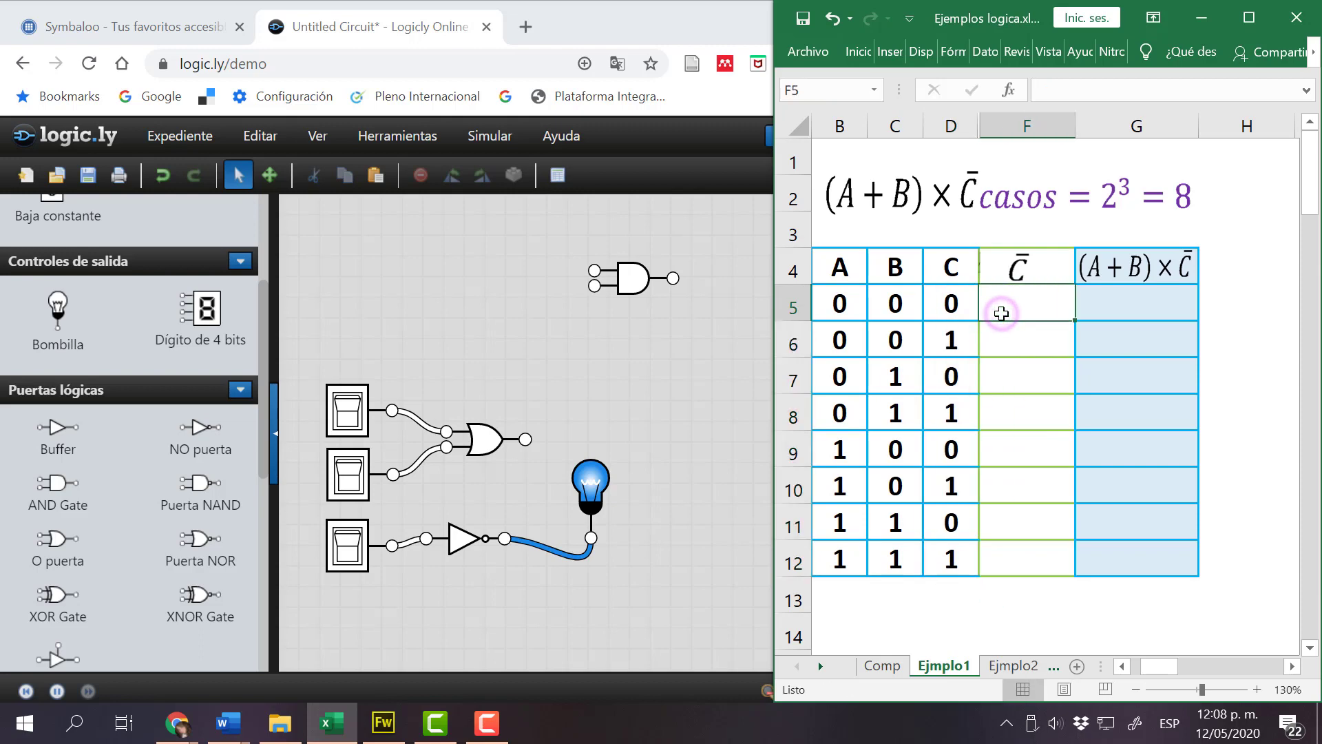
{"action": "type", "text": "1"}
{"action": "key", "text": "Return"}
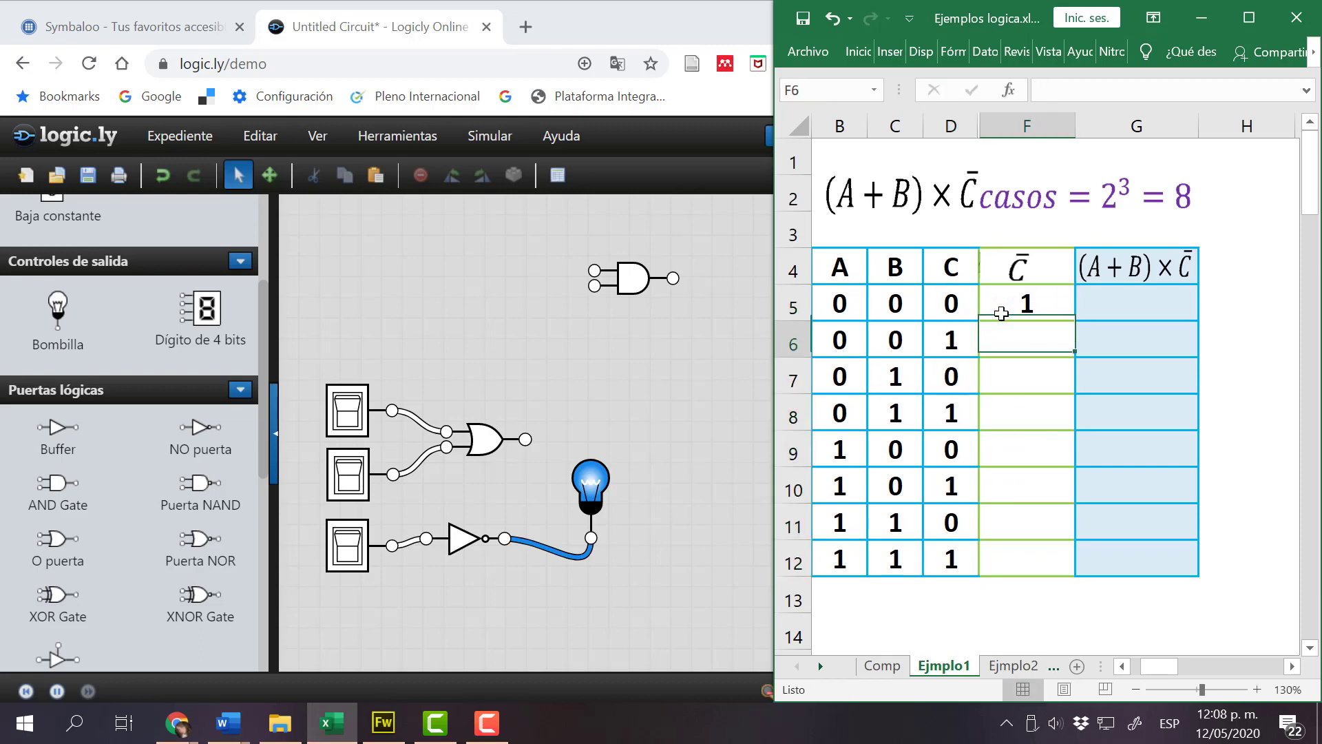
{"action": "key", "text": "Return"}
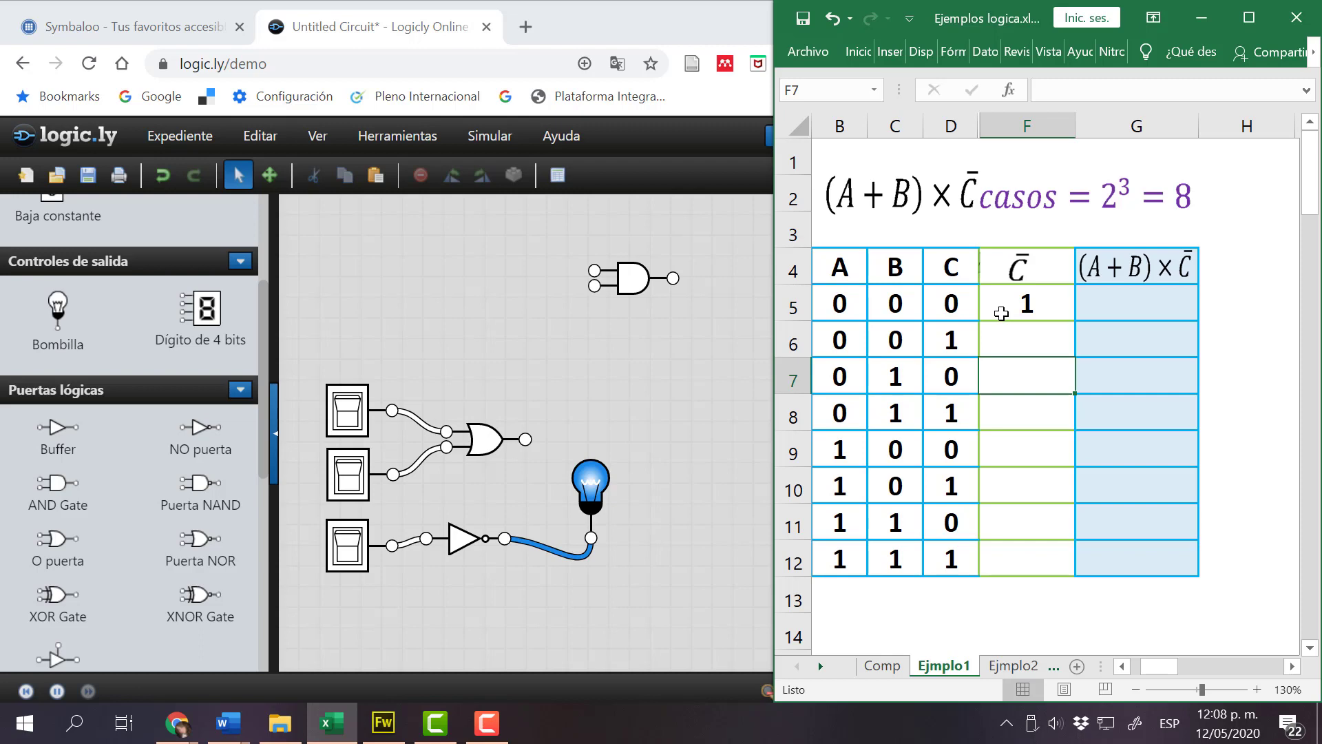
{"action": "key", "text": "Up"}
{"action": "type", "text": "0"}
{"action": "key", "text": "Return"}
{"action": "type", "text": "1"}
{"action": "key", "text": "Return"}
{"action": "type", "text": "0"}
{"action": "key", "text": "Return"}
Unhide worksheet column E so (A+B) shows again between the C and C̄ columns.
{"action": "left_click_drag", "start_coordinate": [951, 126], "coordinate": [1038, 137]}
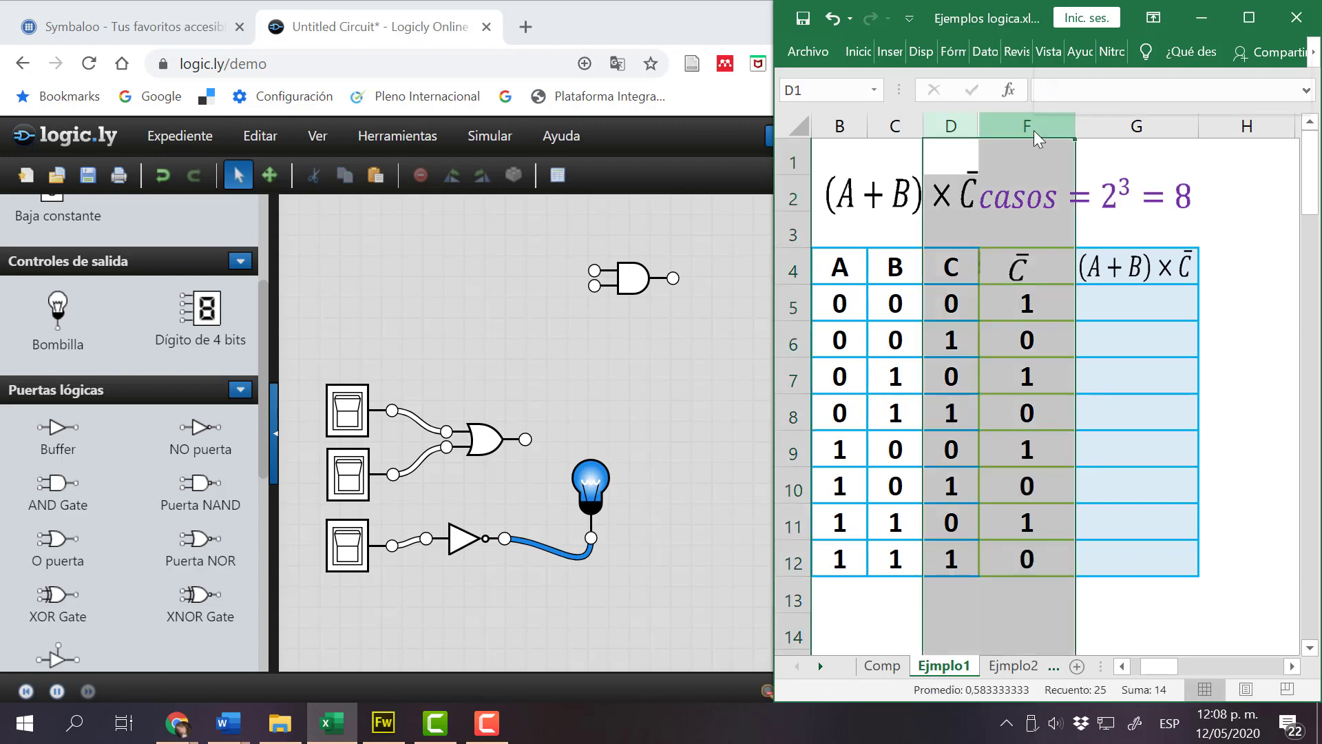
{"action": "right_click", "coordinate": [1038, 138]}
{"action": "left_click", "coordinate": [1117, 433]}
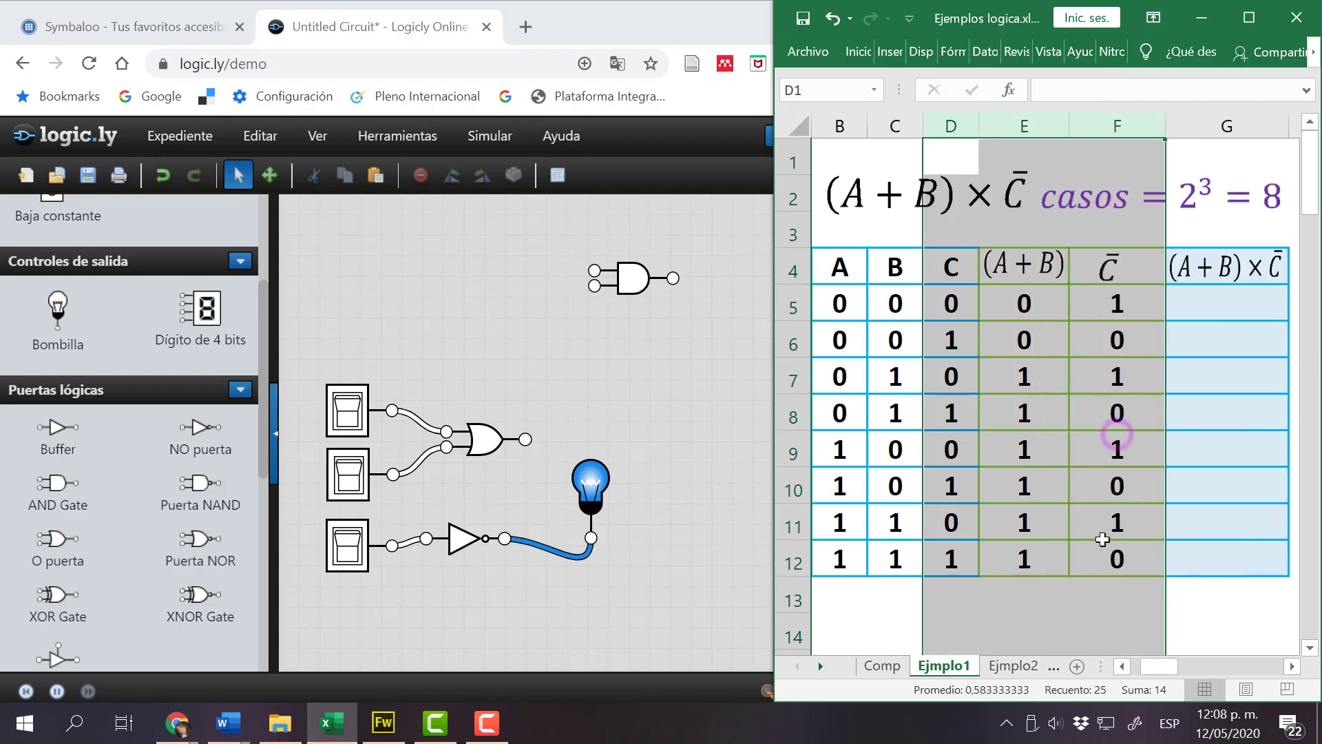
{"action": "left_click", "coordinate": [887, 615]}
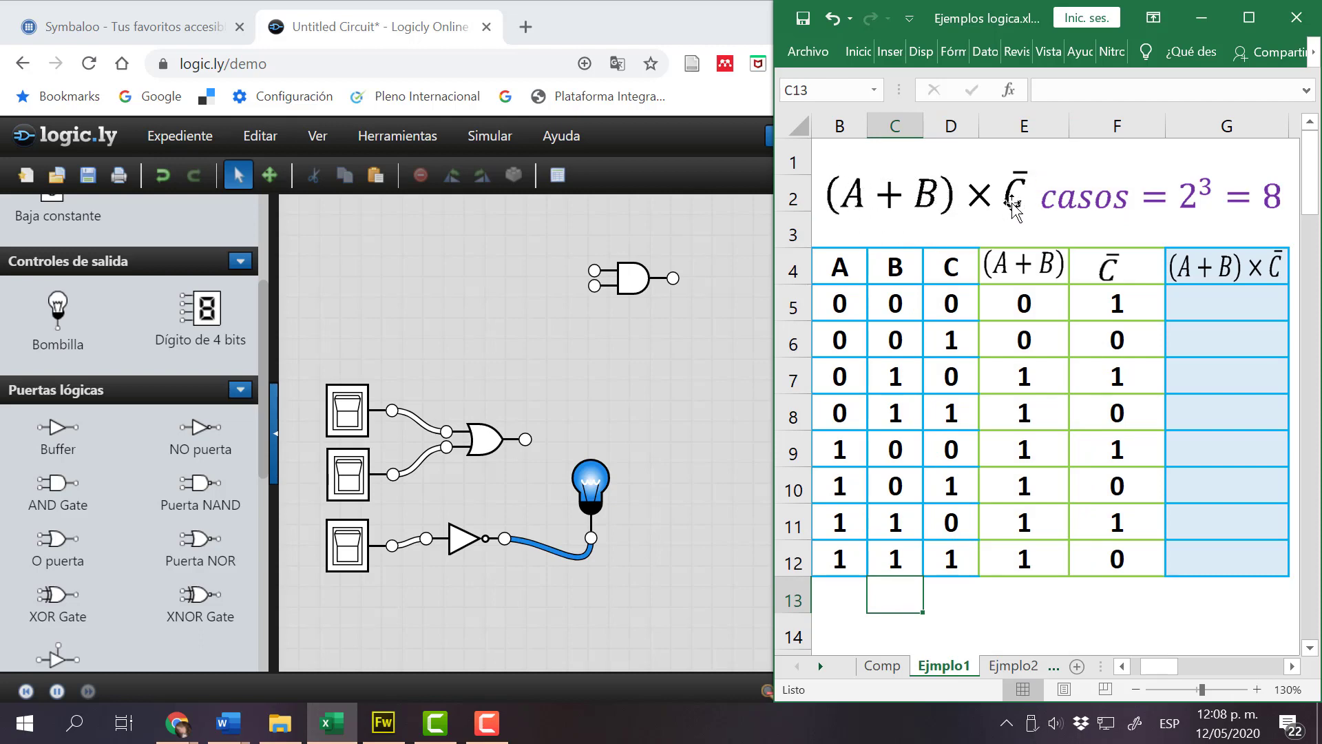
{"action": "left_click", "coordinate": [985, 200]}
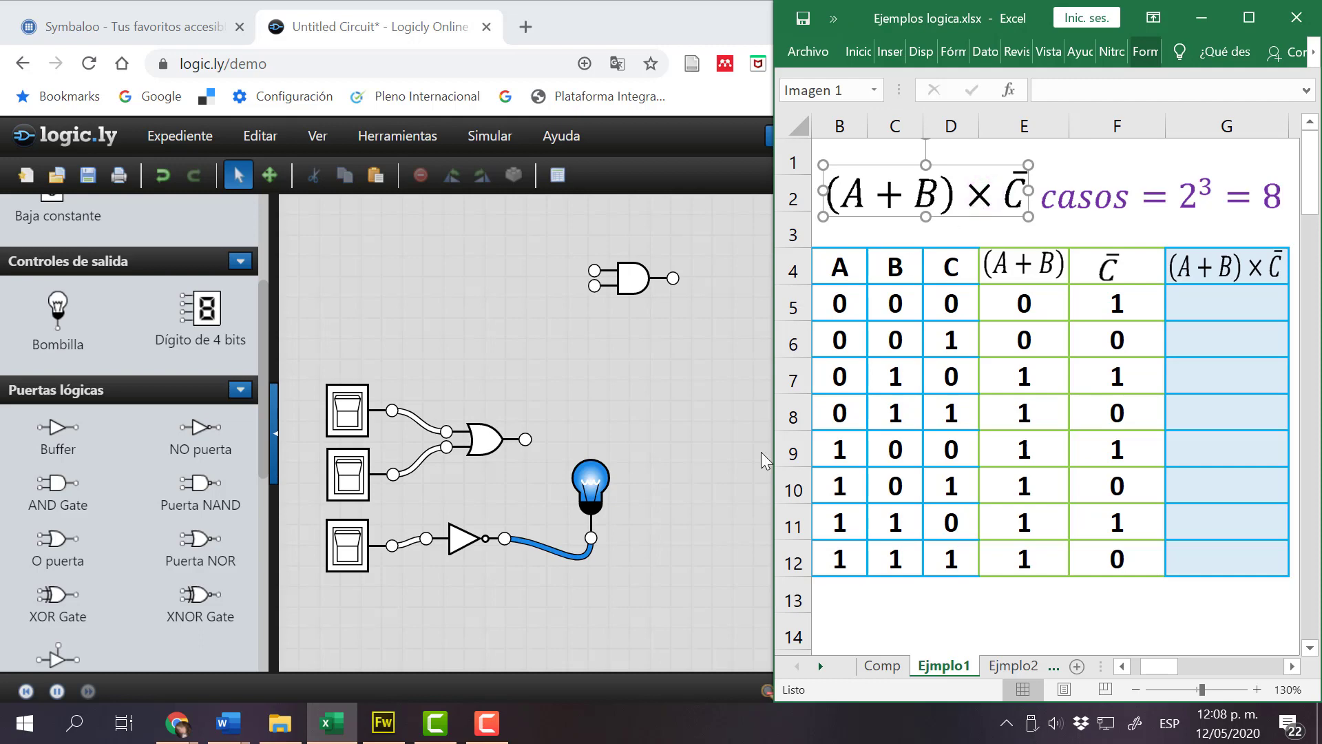
In Logicly, move the bulb aside, delete its wire to the NOT gate, and shift the OR gate slightly closer to the switches.
{"action": "left_click_drag", "start_coordinate": [591, 490], "coordinate": [701, 465]}
{"action": "left_click", "coordinate": [563, 545]}
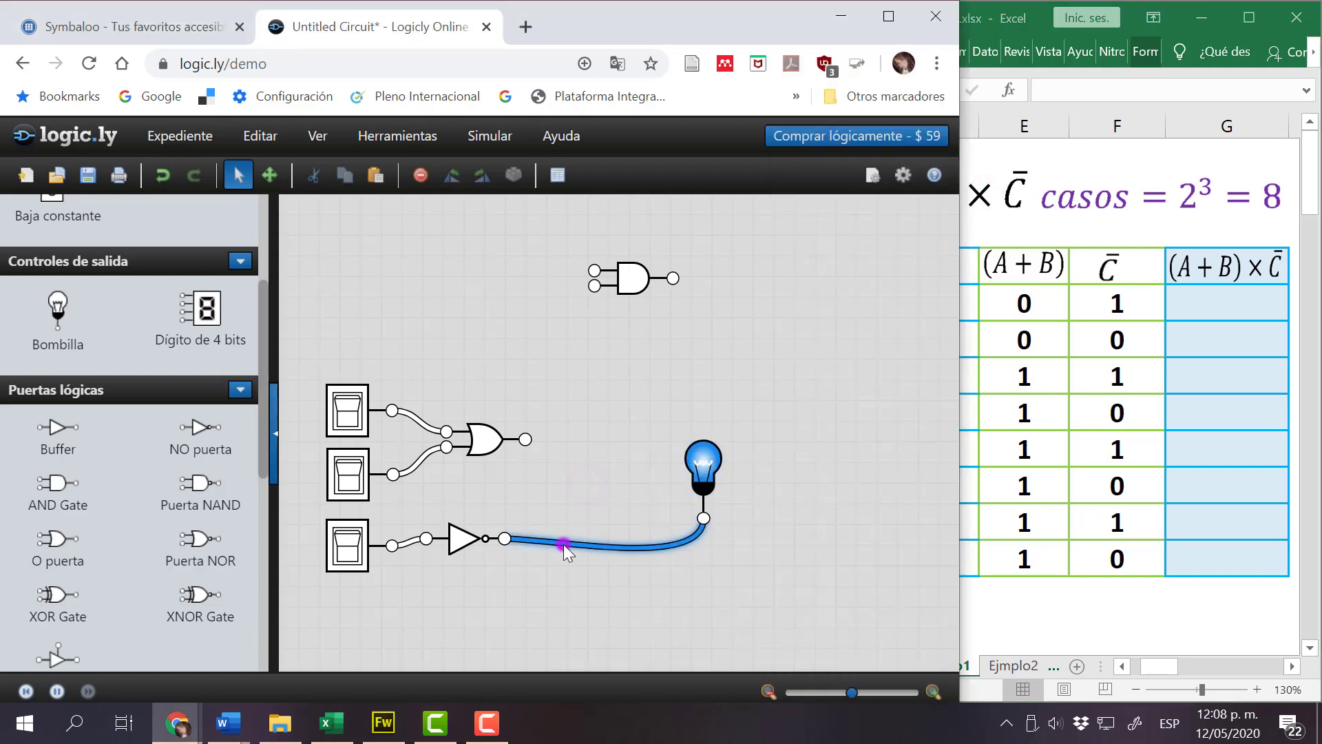
{"action": "key", "text": "Delete"}
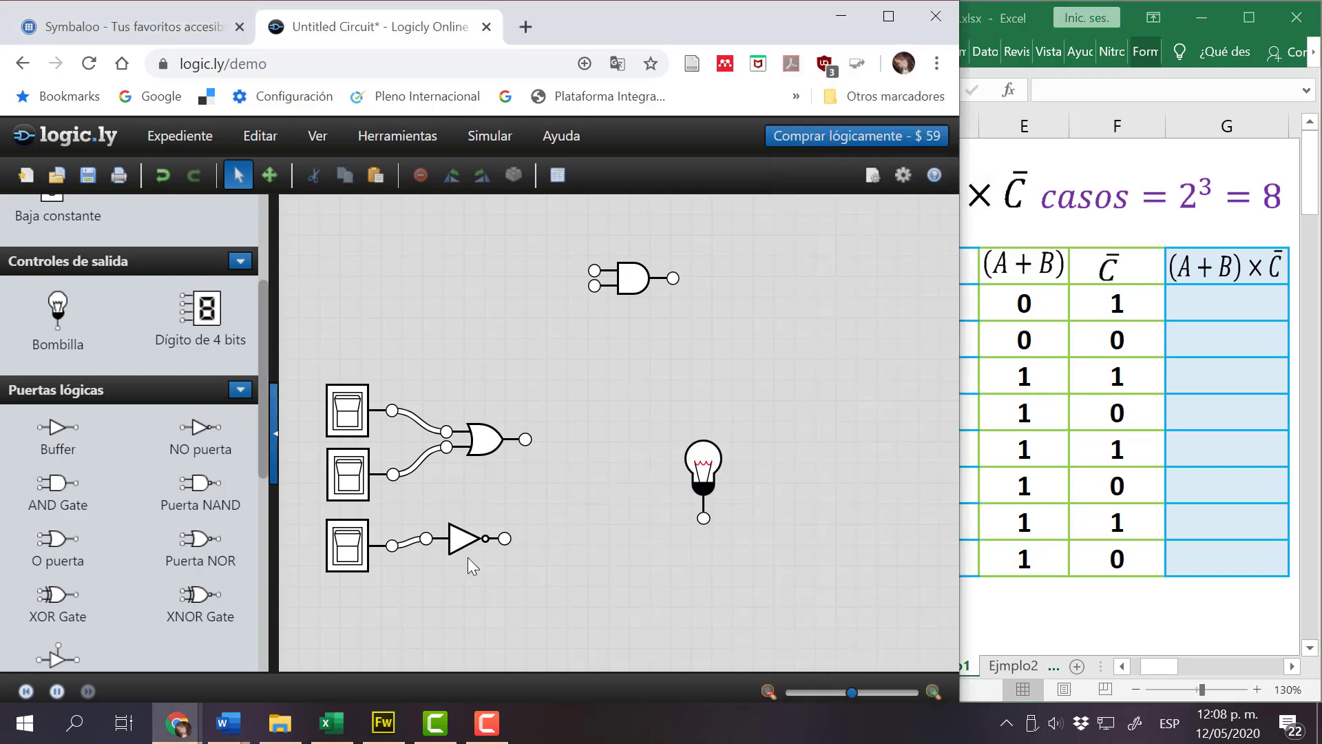
{"action": "left_click_drag", "start_coordinate": [486, 446], "coordinate": [472, 443]}
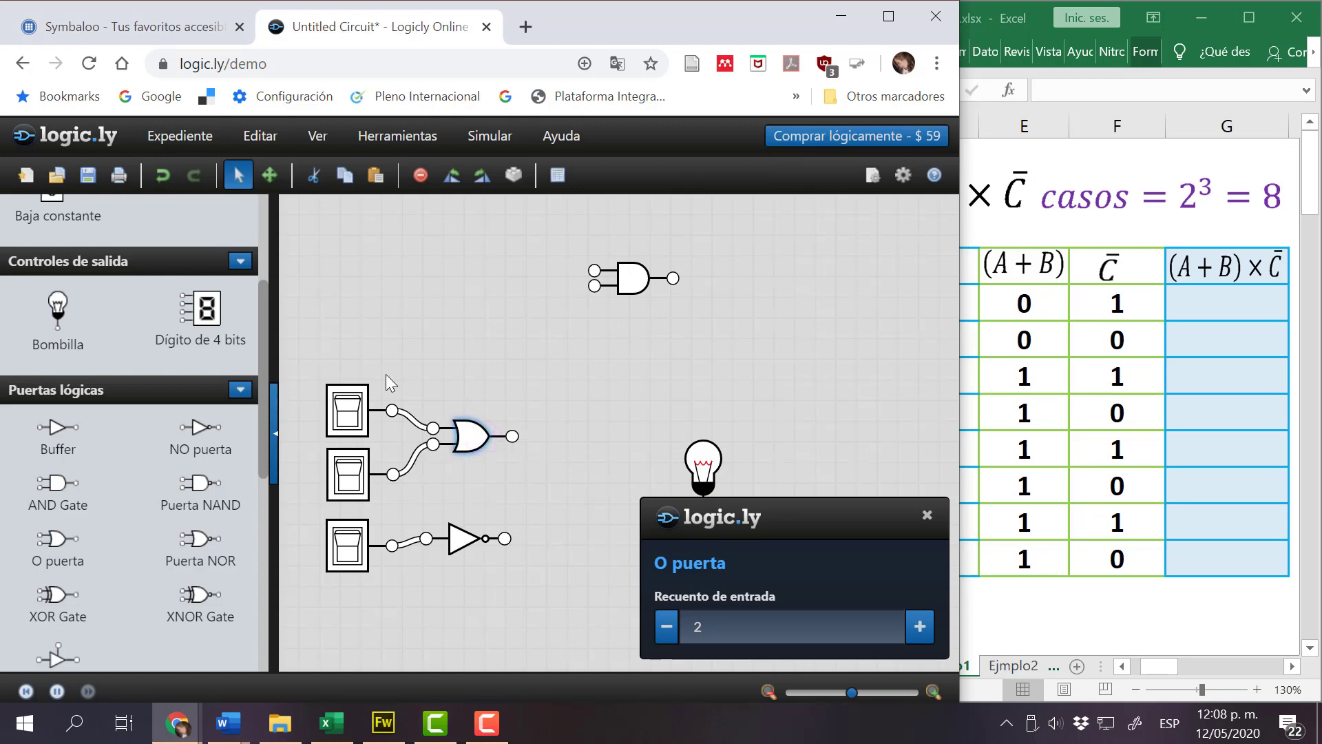
{"action": "left_click", "coordinate": [460, 539]}
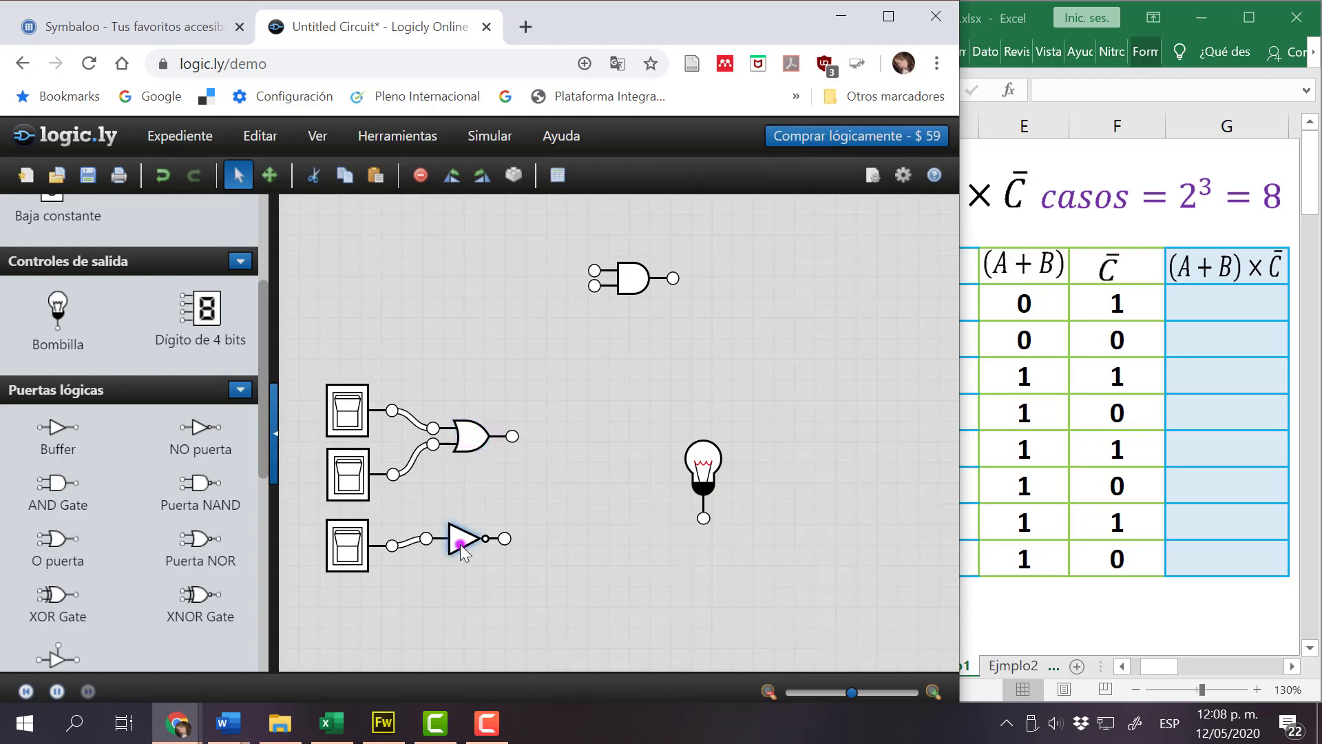
Place the AND gate beyond the OR and NOT gates, wire both their outputs into it, and connect its output to the bulb.
{"action": "left_click_drag", "start_coordinate": [632, 277], "coordinate": [576, 496]}
{"action": "left_click_drag", "start_coordinate": [513, 435], "coordinate": [574, 489]}
{"action": "left_click", "coordinate": [576, 497]}
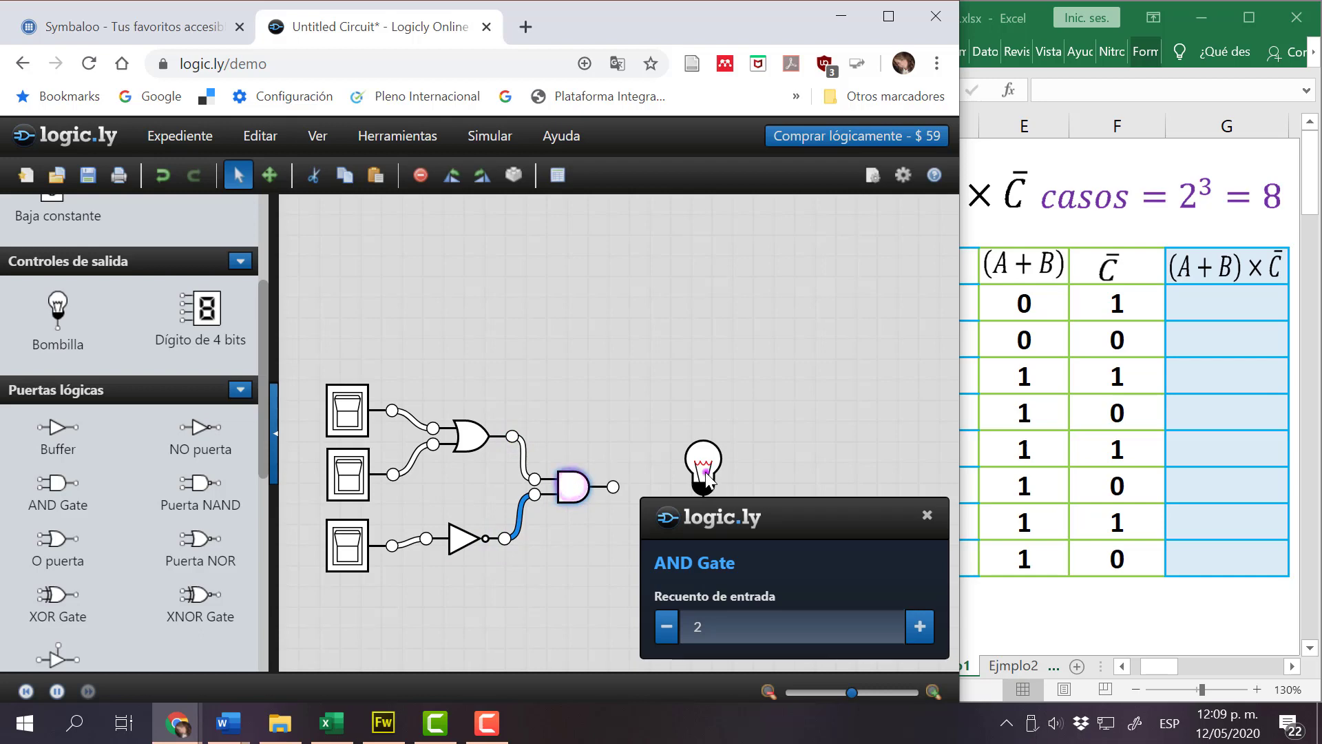
{"action": "left_click_drag", "start_coordinate": [704, 463], "coordinate": [669, 416]}
{"action": "left_click_drag", "start_coordinate": [615, 488], "coordinate": [670, 468]}
In Excel, examine the (A+B) and C̄ columns, comparing their values in row 7 with the (A+B)×C̄ cell.
{"action": "mouse_move", "coordinate": [1164, 666]}
{"action": "left_mouse_down"}
{"action": "mouse_move", "coordinate": [1196, 687]}
{"action": "mouse_move", "coordinate": [1174, 665]}
{"action": "left_mouse_up"}
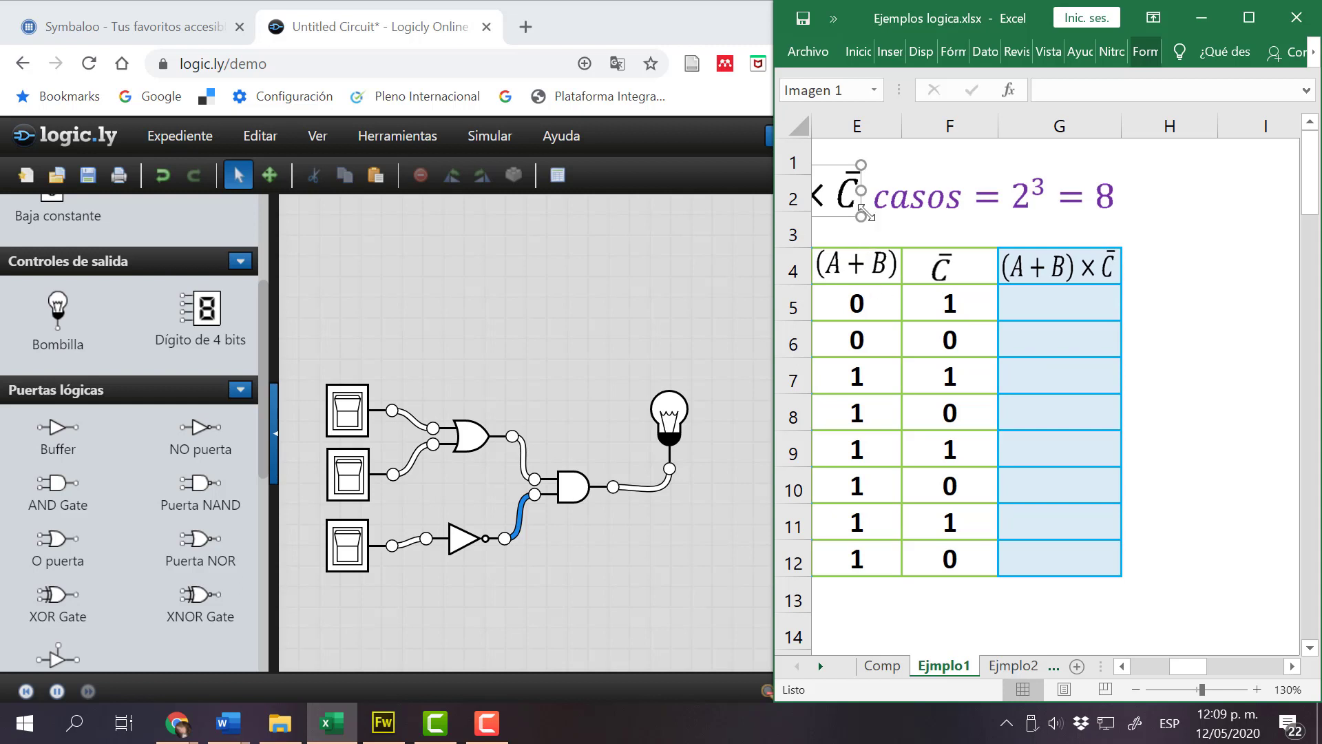
{"action": "left_click_drag", "start_coordinate": [861, 127], "coordinate": [930, 135]}
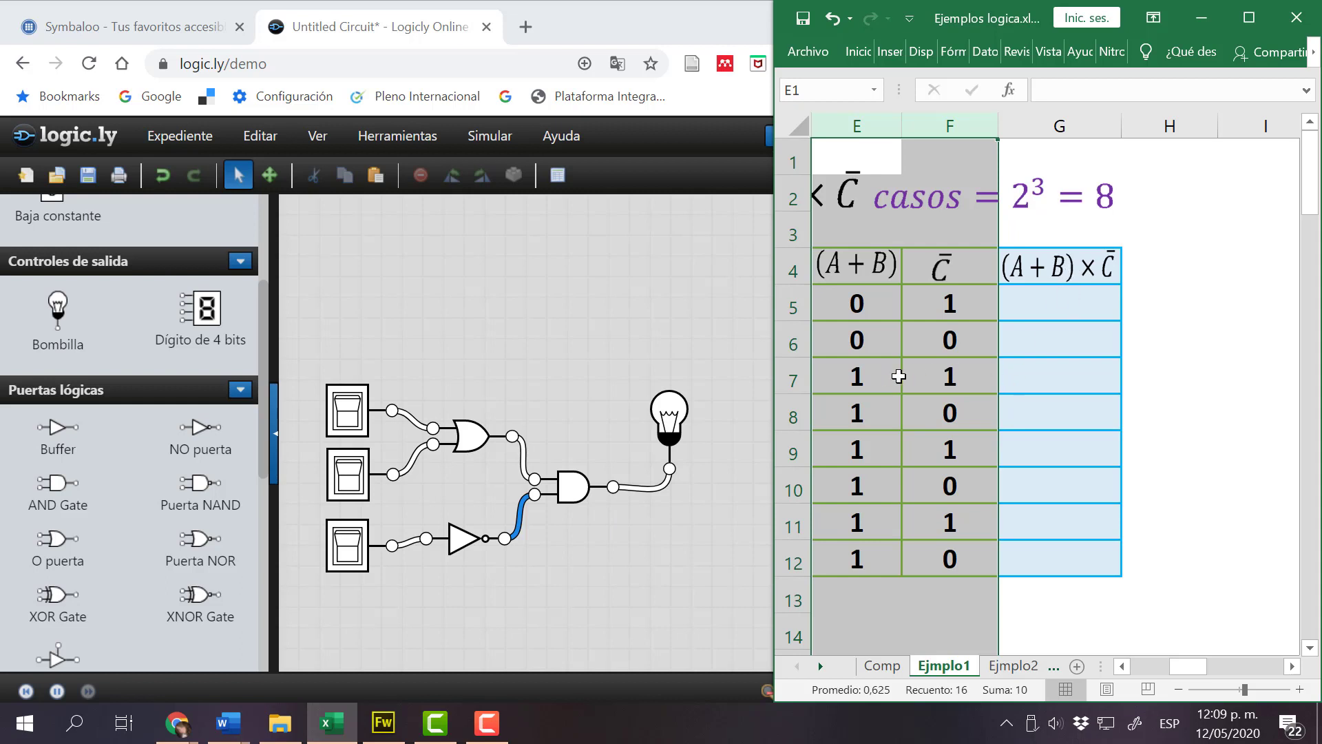
{"action": "left_click_drag", "start_coordinate": [854, 378], "coordinate": [1024, 382]}
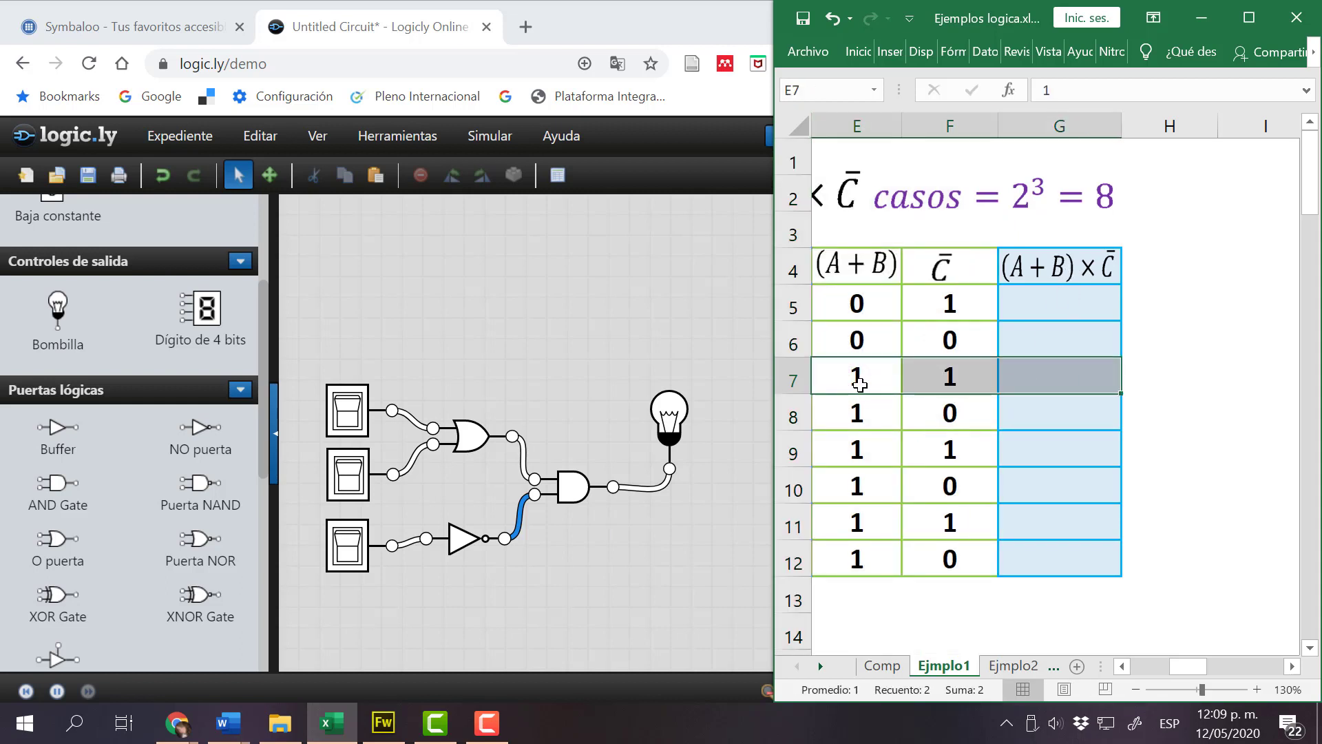
{"action": "left_click_drag", "start_coordinate": [886, 386], "coordinate": [944, 382]}
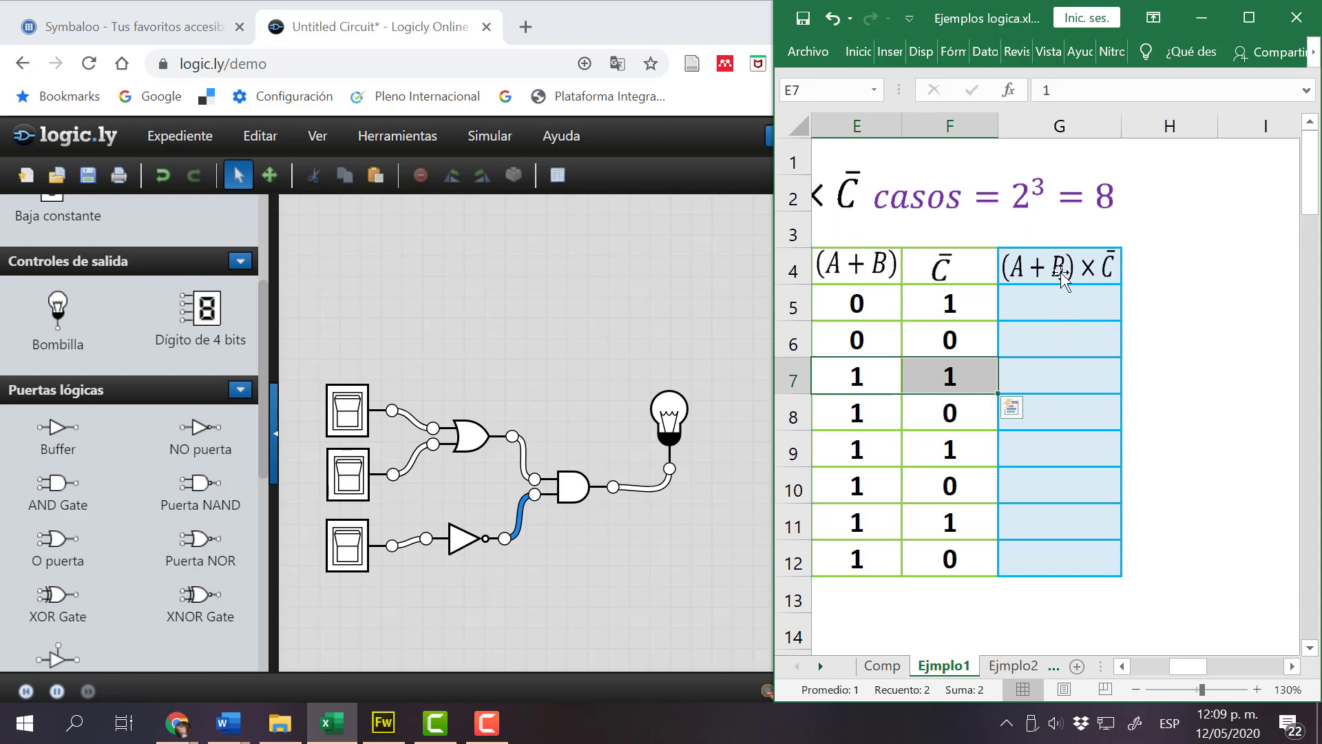
{"action": "left_click", "coordinate": [1056, 386]}
{"action": "left_click", "coordinate": [844, 377]}
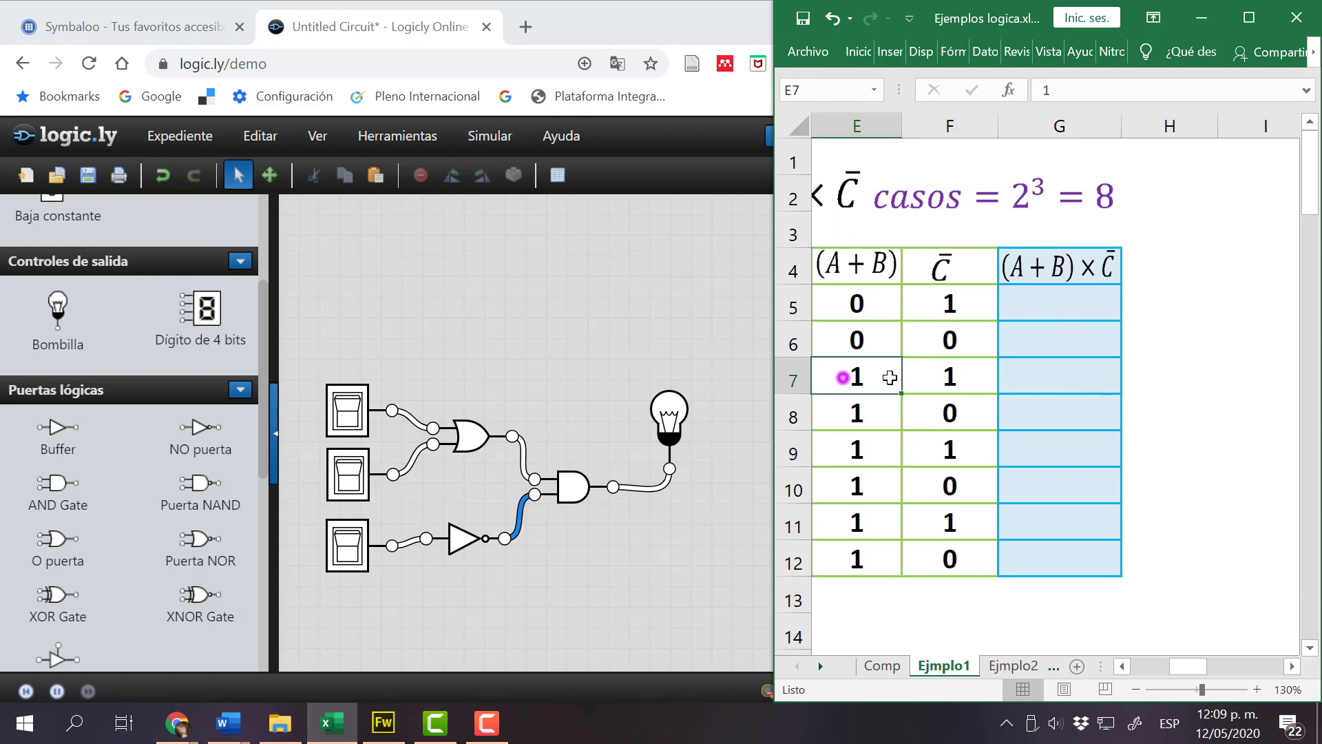
{"action": "left_click_drag", "start_coordinate": [889, 377], "coordinate": [1013, 376]}
Nudge the (A+B) header image slightly lower within cell E4.
{"action": "left_click", "coordinate": [871, 264]}
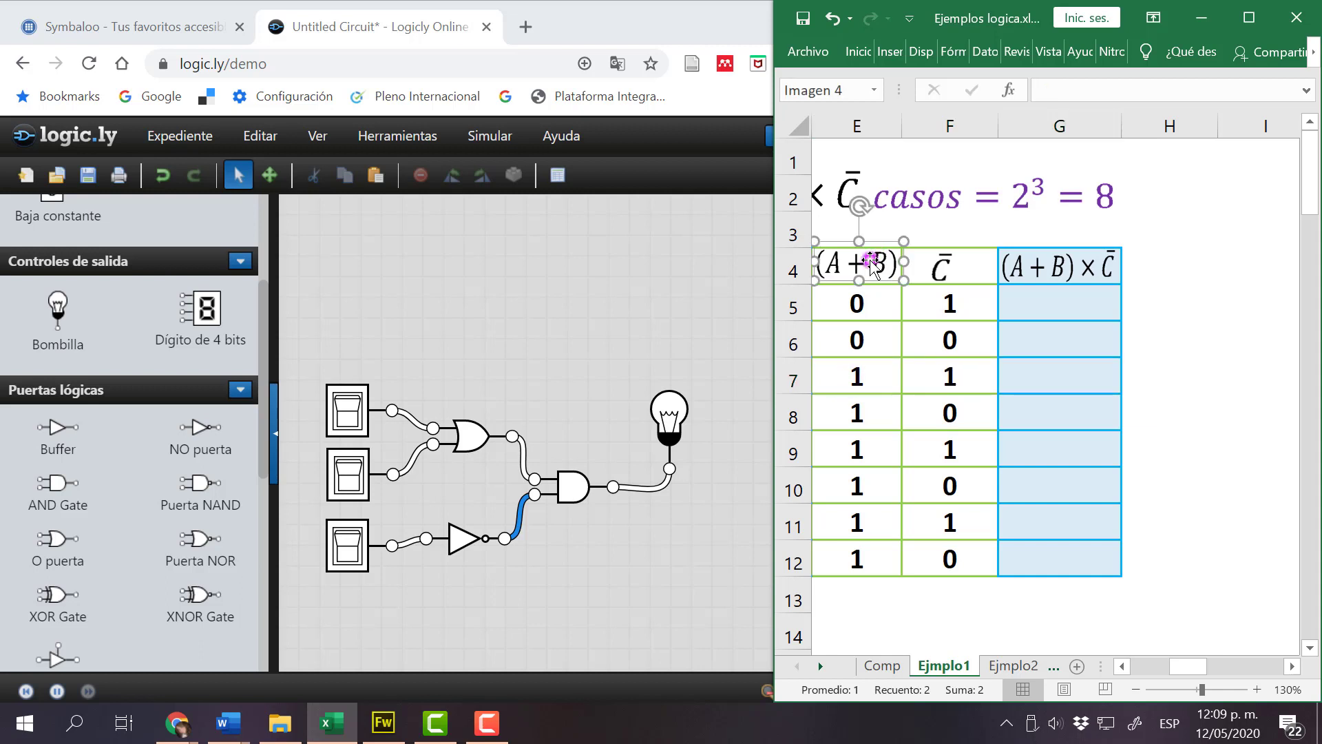
{"action": "mouse_move", "coordinate": [871, 264]}
{"action": "left_mouse_down"}
{"action": "mouse_move", "coordinate": [869, 350]}
{"action": "mouse_move", "coordinate": [871, 264]}
{"action": "left_mouse_up"}
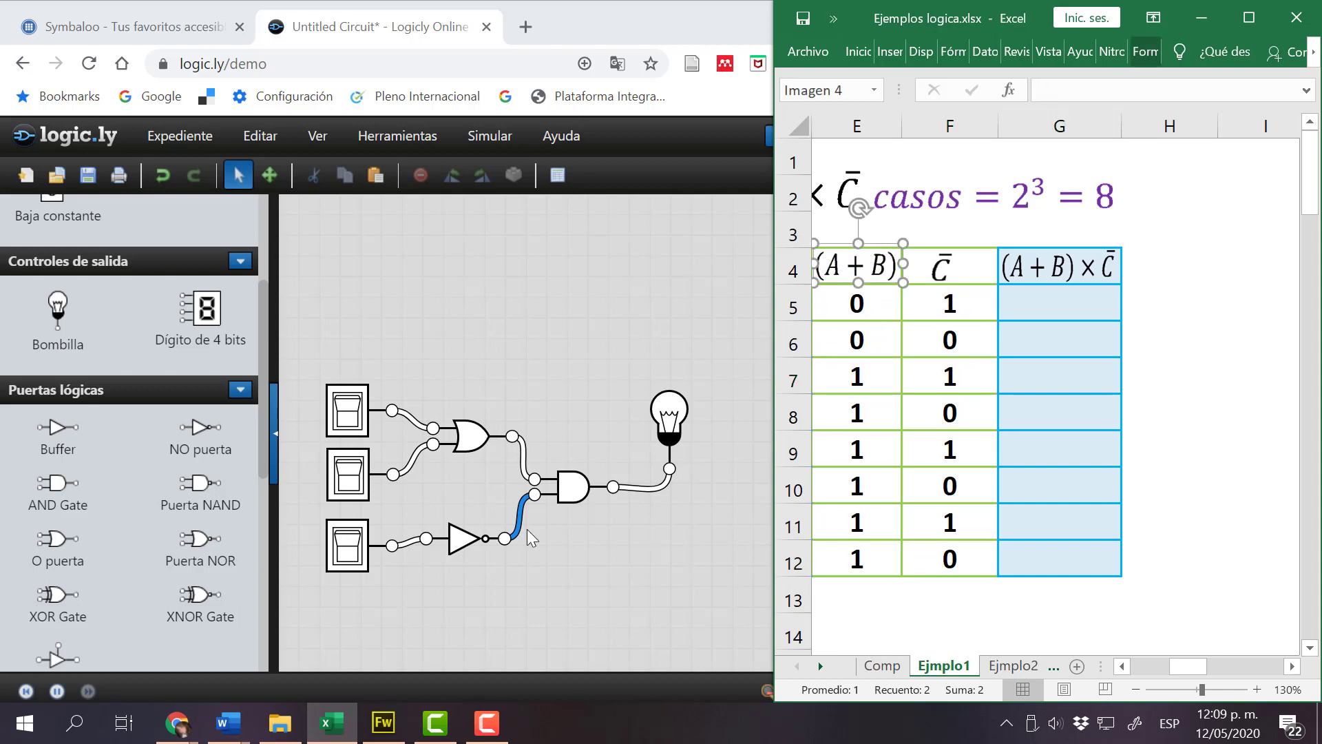
Enter 1 in cells G7, G9 and G11 of the (A+B)×C̄ column, where both (A+B) and C̄ are 1.
{"action": "left_click_drag", "start_coordinate": [858, 375], "coordinate": [1012, 376]}
{"action": "left_click", "coordinate": [1033, 378]}
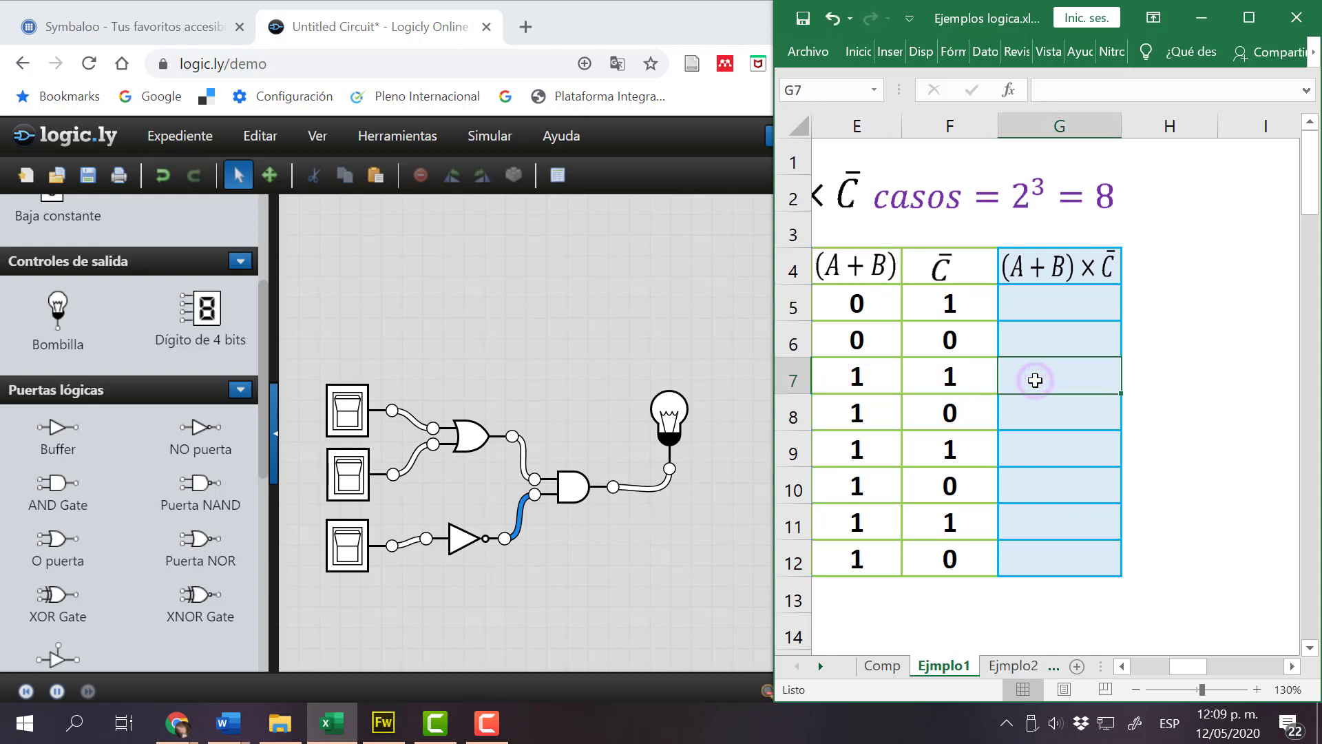
{"action": "type", "text": "1"}
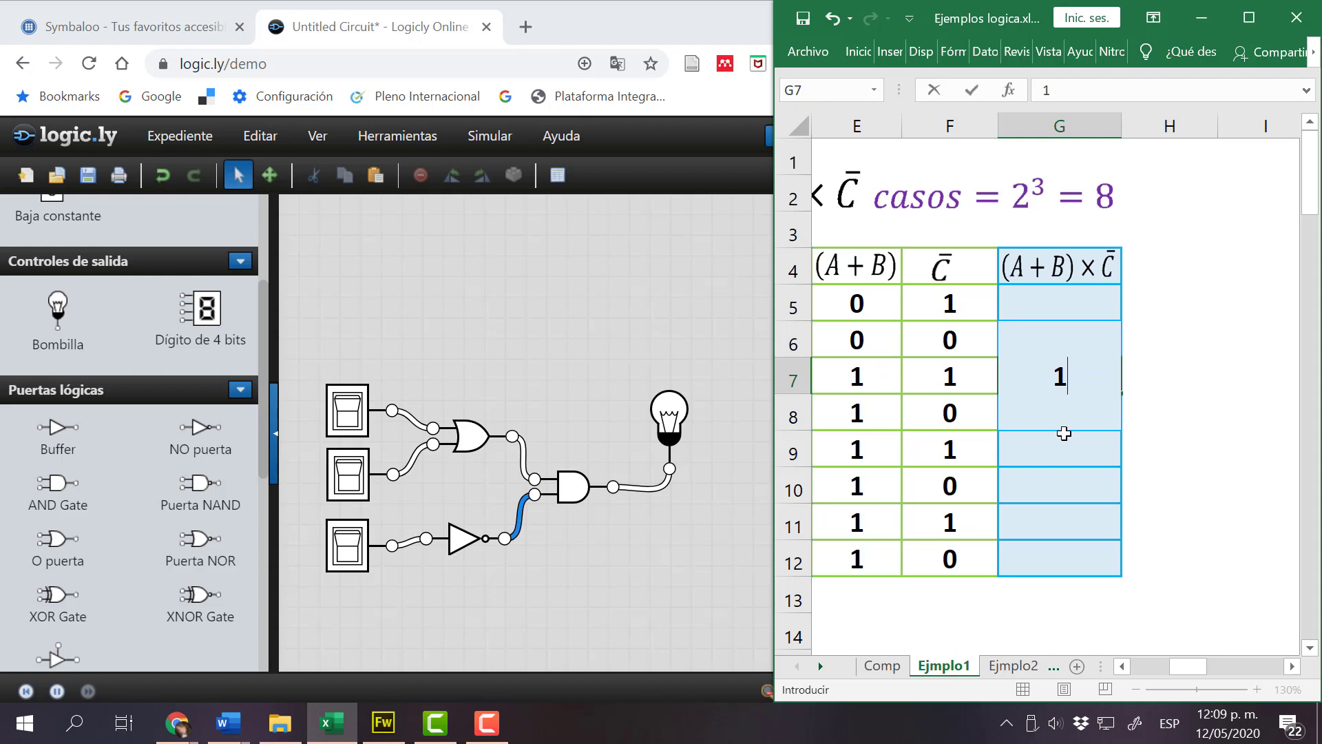
{"action": "left_click", "coordinate": [1157, 375]}
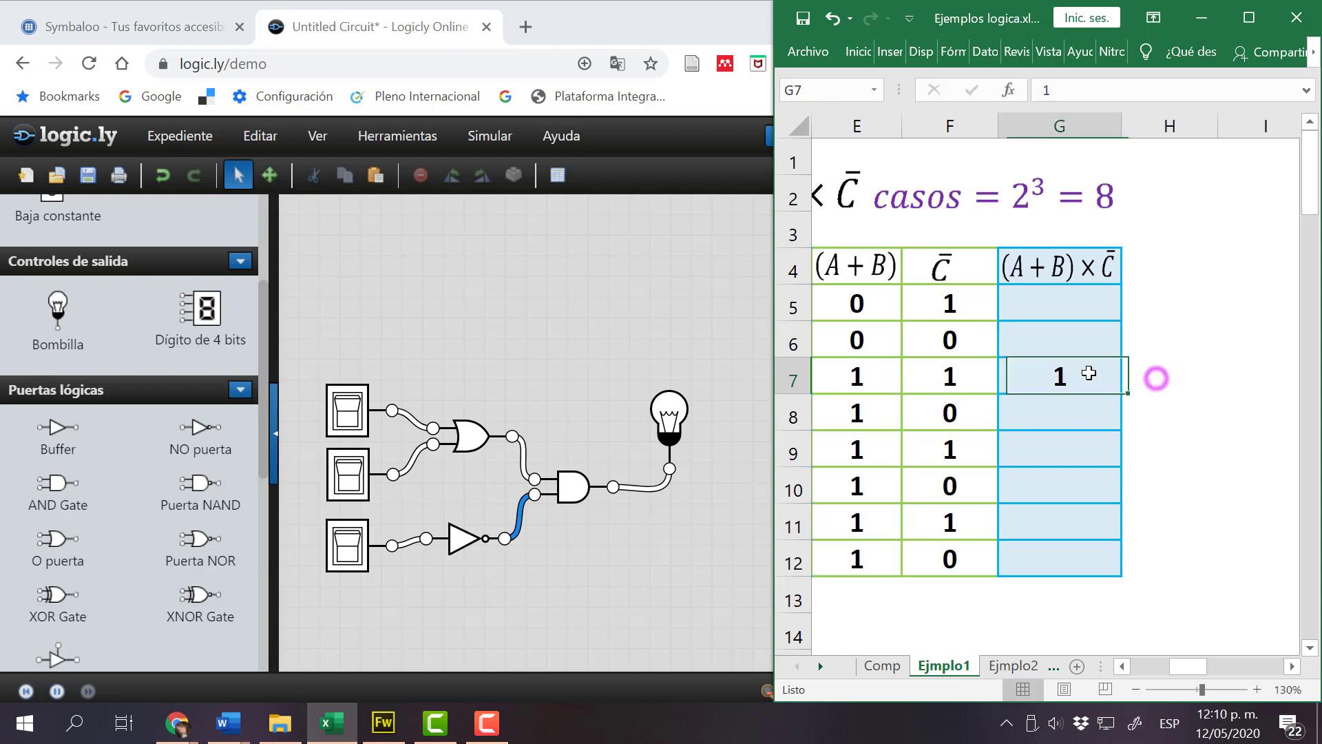
{"action": "left_click", "coordinate": [1090, 374]}
{"action": "left_click_drag", "start_coordinate": [866, 452], "coordinate": [985, 454]}
{"action": "left_click", "coordinate": [1050, 456]}
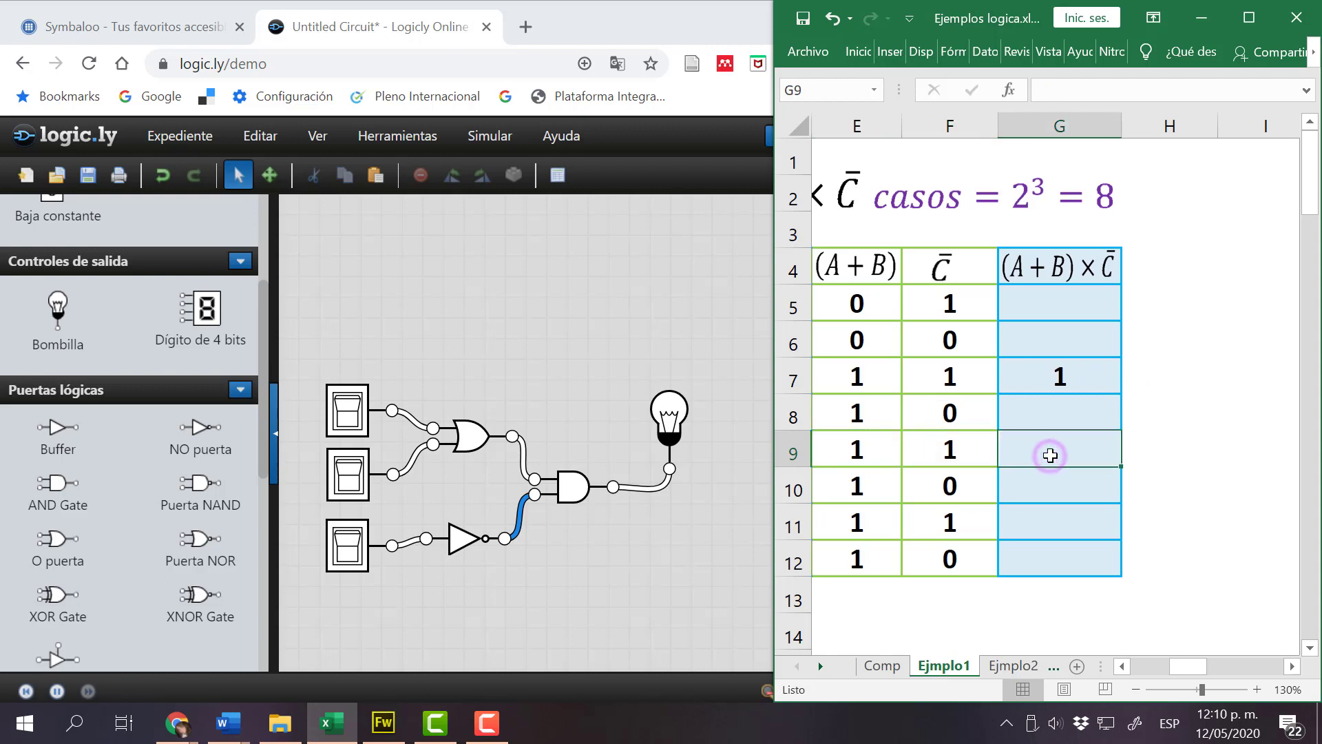
{"action": "type", "text": "1"}
{"action": "left_click", "coordinate": [1054, 533]}
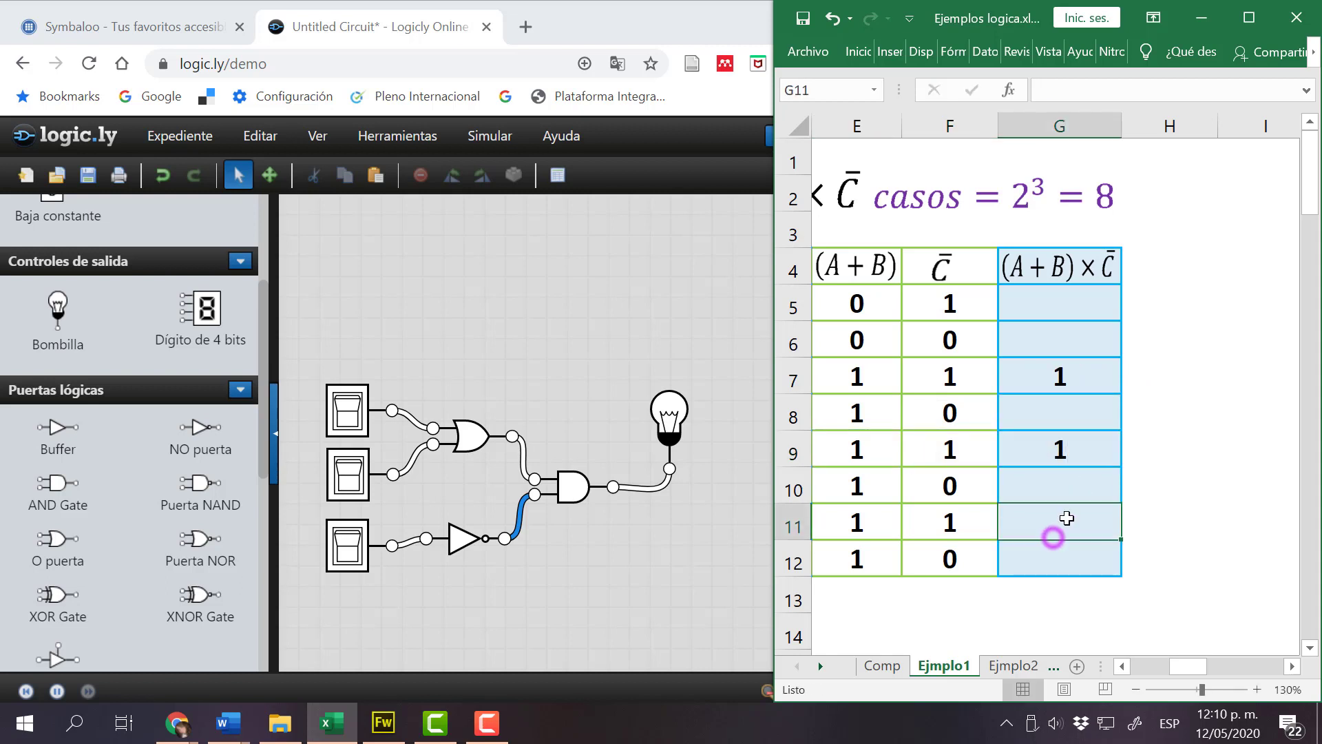
{"action": "type", "text": "1"}
{"action": "left_click", "coordinate": [1273, 503]}
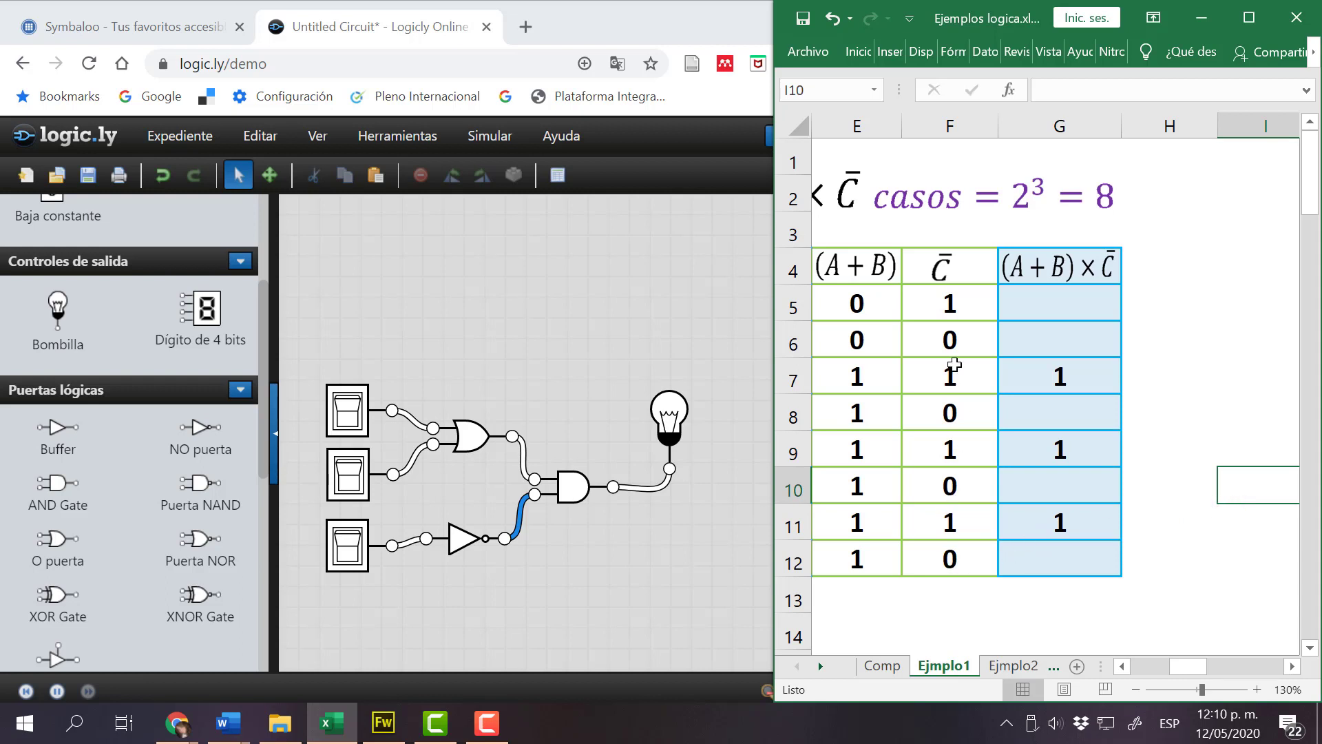
{"action": "left_click", "coordinate": [1253, 335]}
Check row 5 (0, 0, 0) against the circuit, then switch input C on to test row 6 (0, 0, 1).
{"action": "left_click_drag", "start_coordinate": [1186, 667], "coordinate": [1156, 668]}
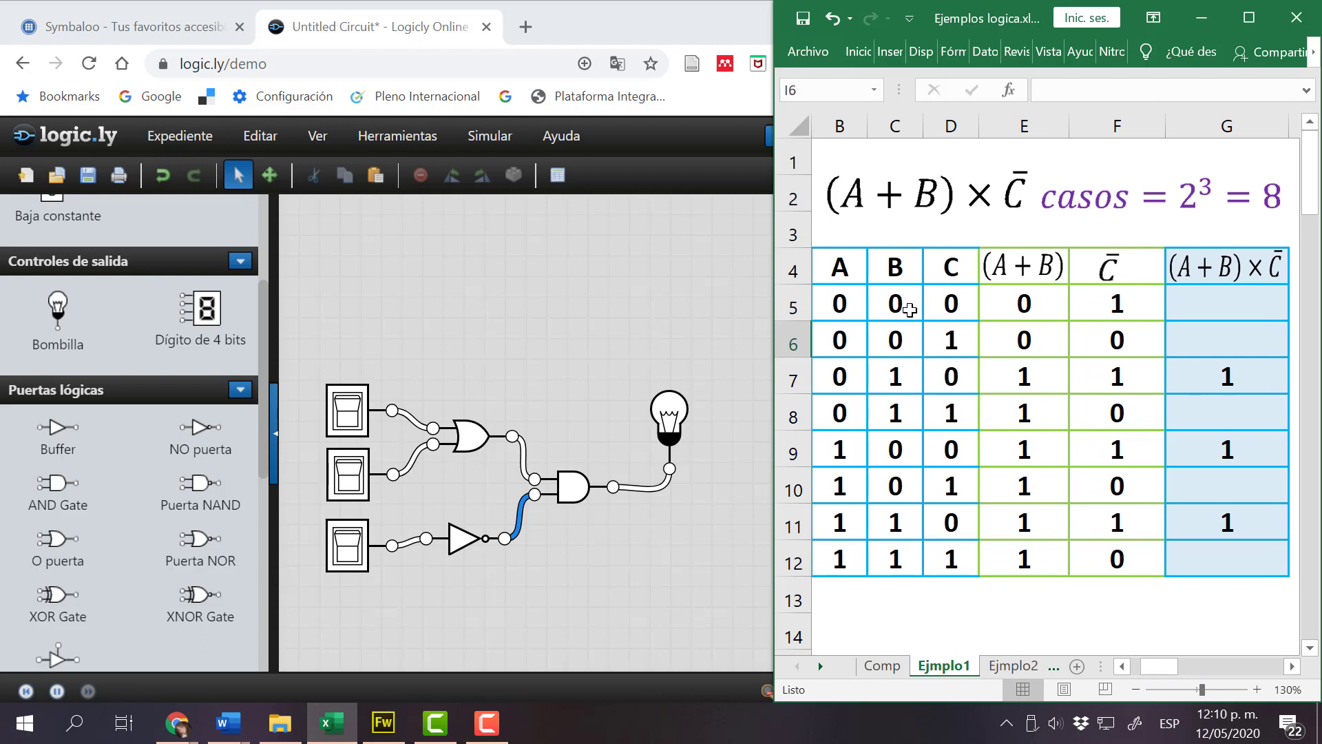
{"action": "left_click_drag", "start_coordinate": [844, 307], "coordinate": [954, 304]}
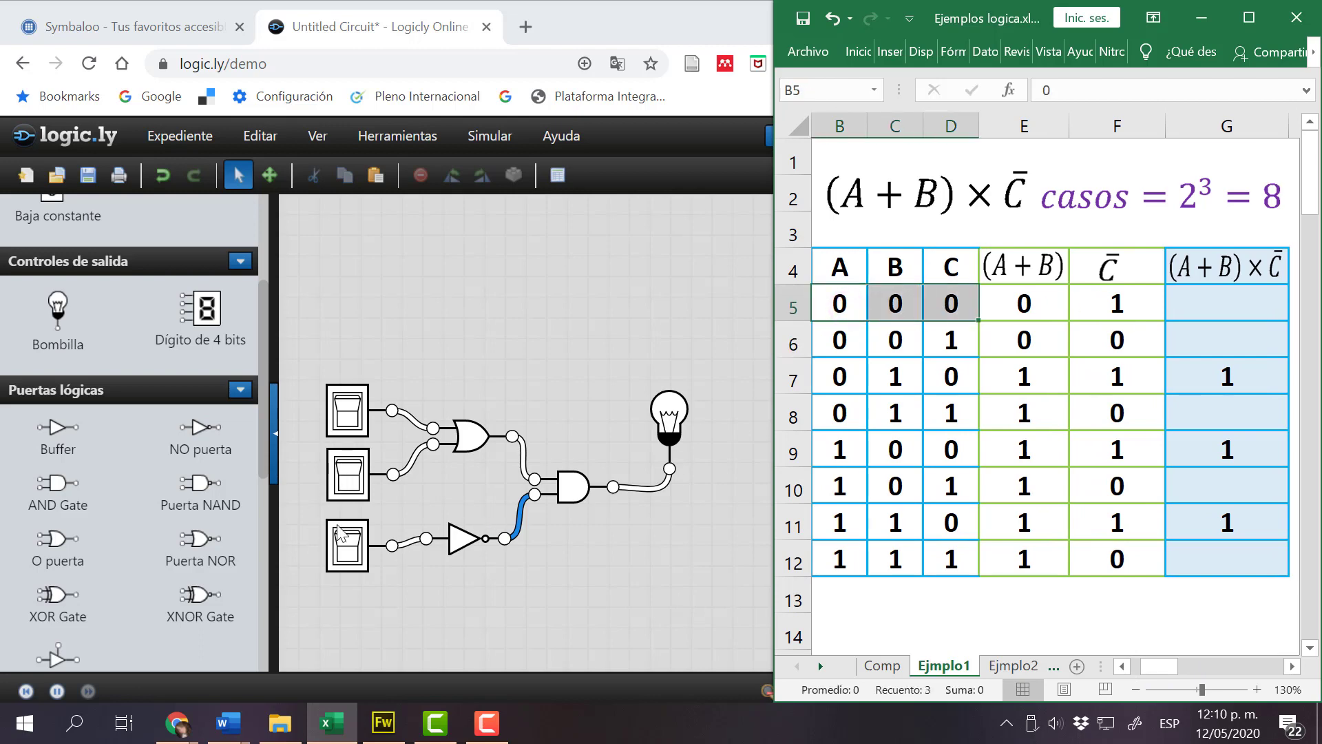
{"action": "left_click", "coordinate": [1231, 300]}
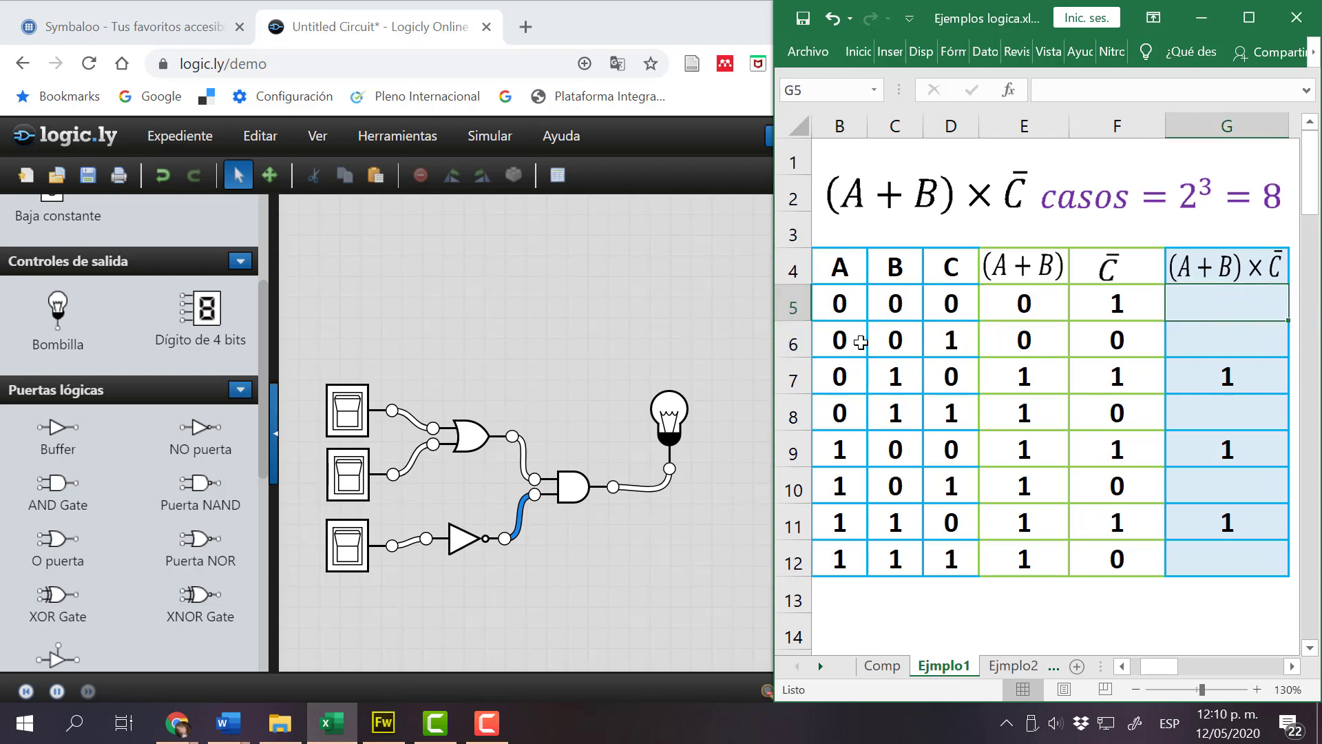
{"action": "left_click_drag", "start_coordinate": [852, 343], "coordinate": [1210, 342]}
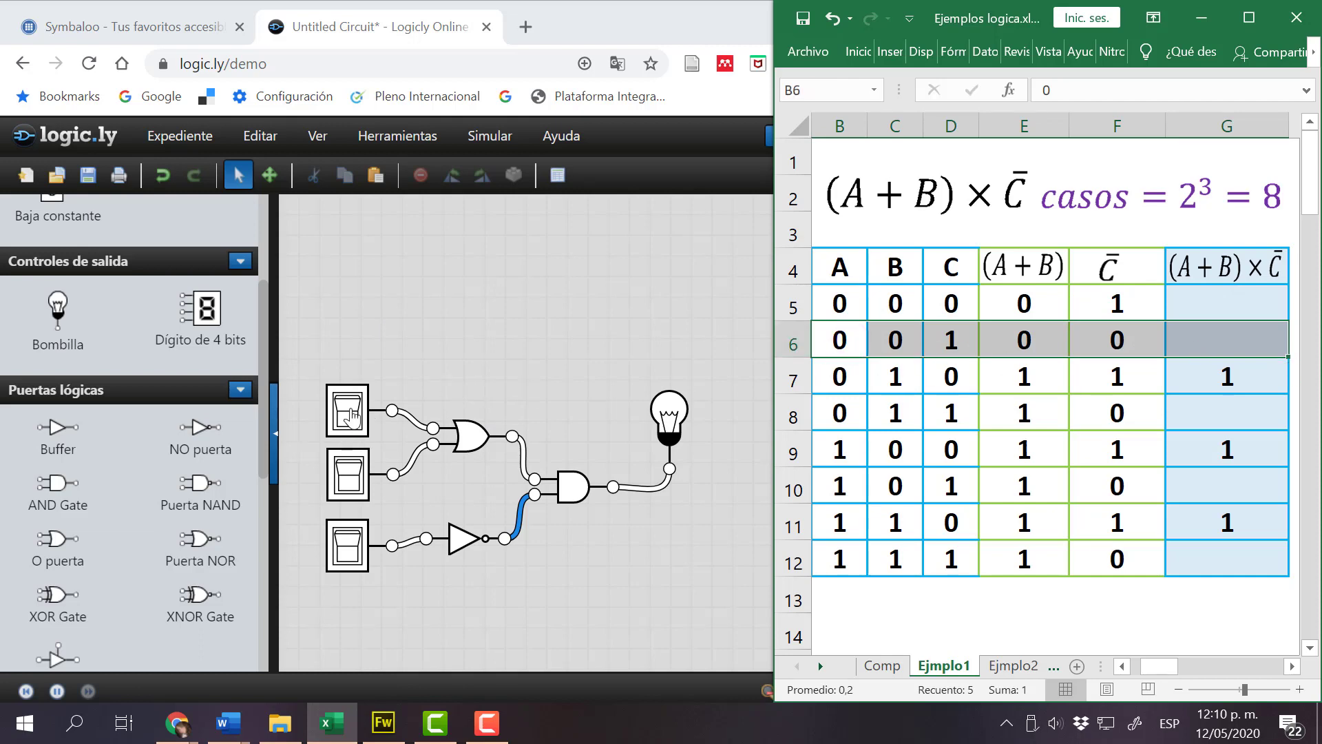
{"action": "left_click", "coordinate": [345, 550]}
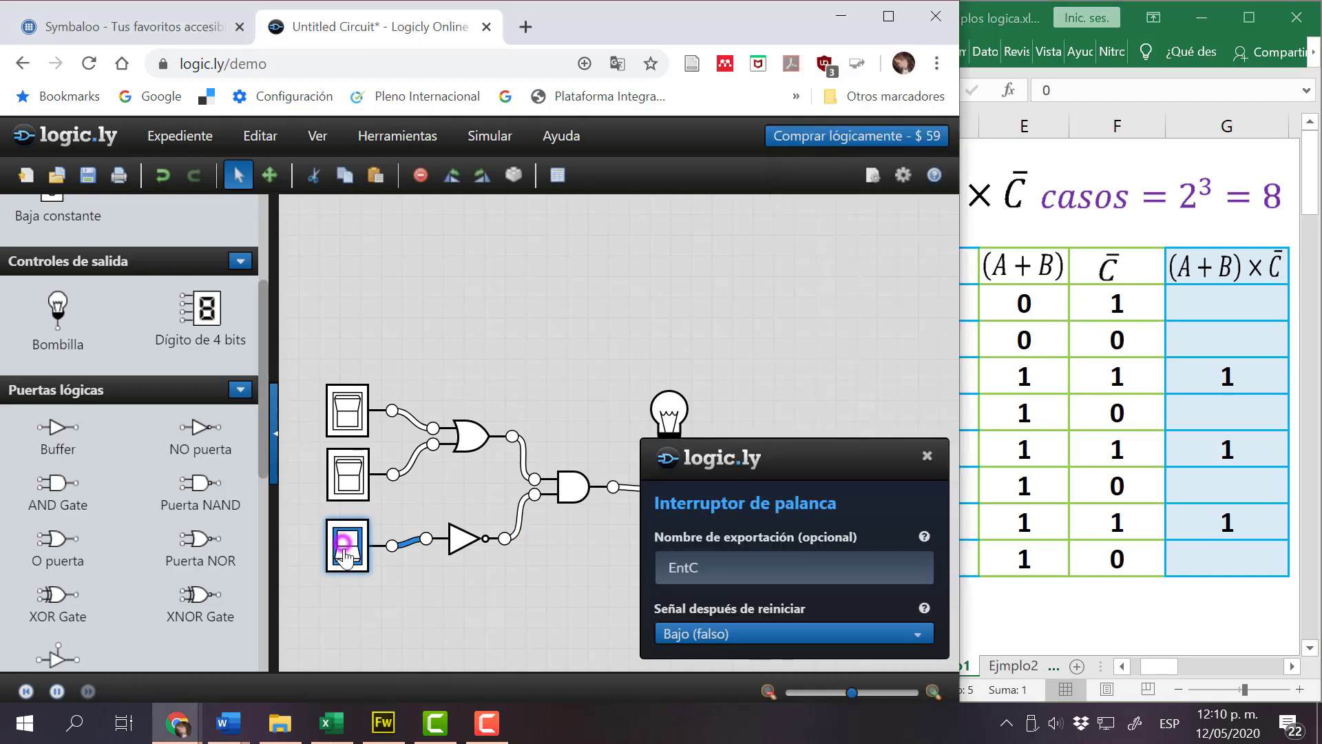
{"action": "left_click", "coordinate": [463, 635]}
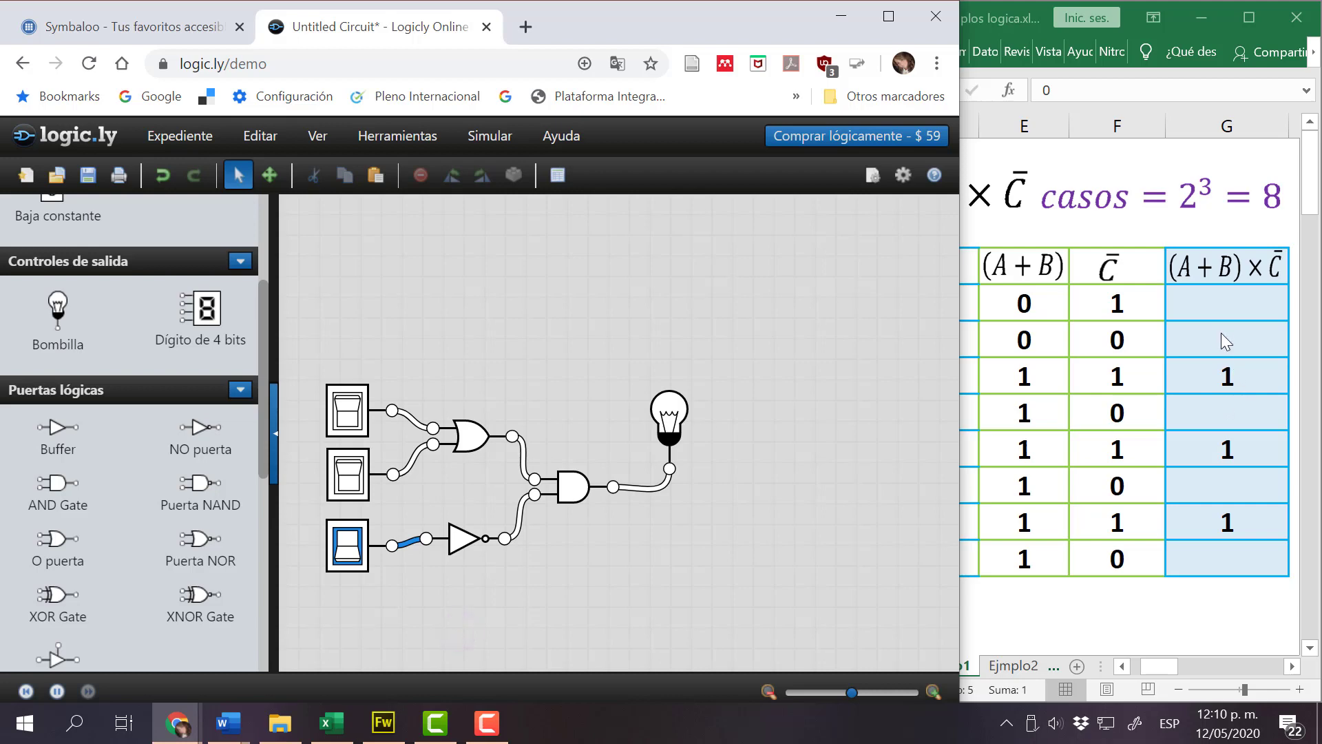
Test row 7 by switching input B on and C off in Logicly, and compare the bulb with cell G7 in Excel.
{"action": "left_click_drag", "start_coordinate": [840, 377], "coordinate": [931, 382]}
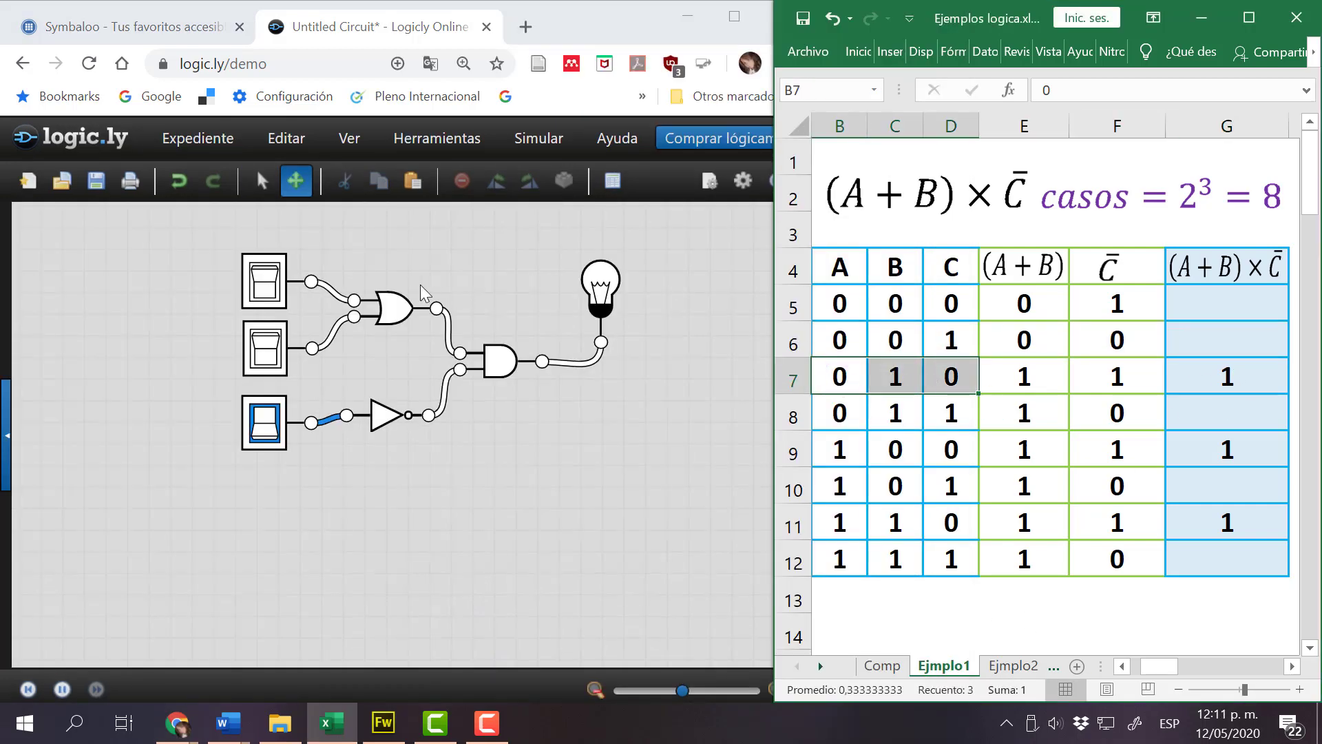
{"action": "left_click", "coordinate": [274, 354]}
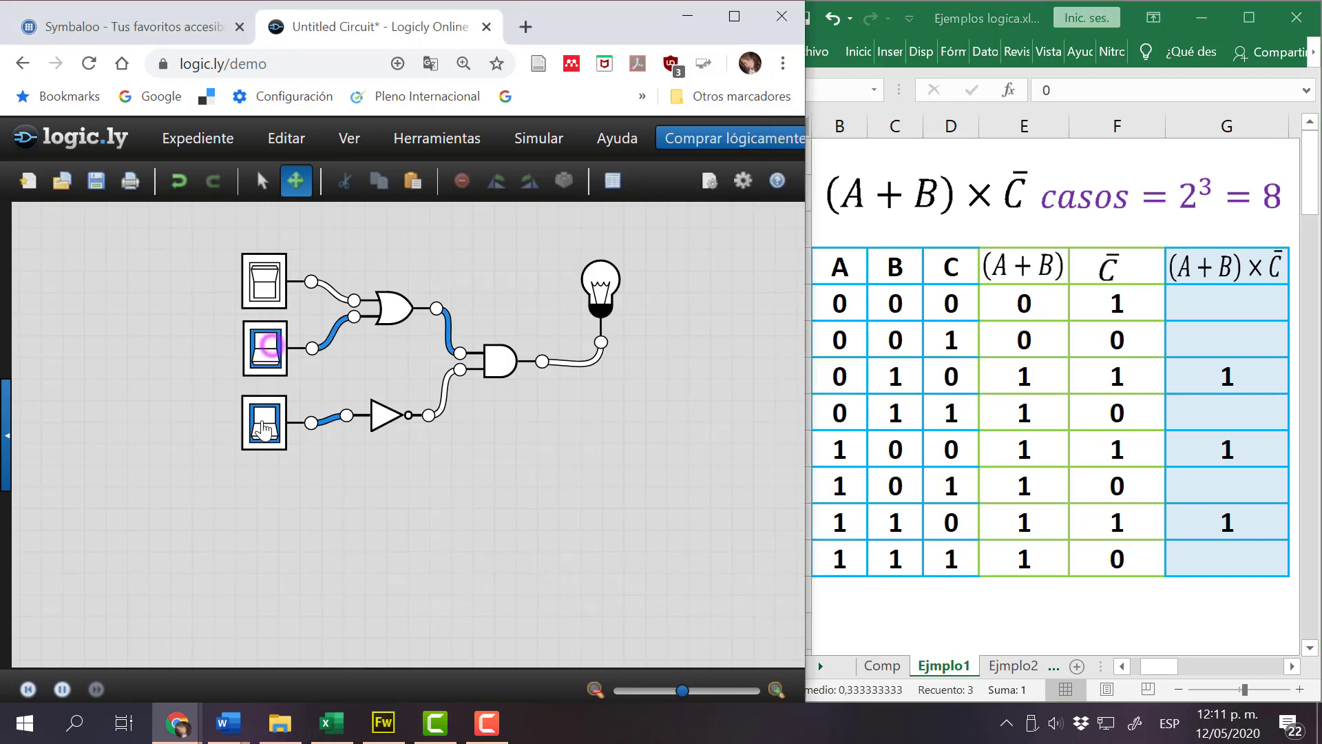
{"action": "left_click", "coordinate": [264, 432]}
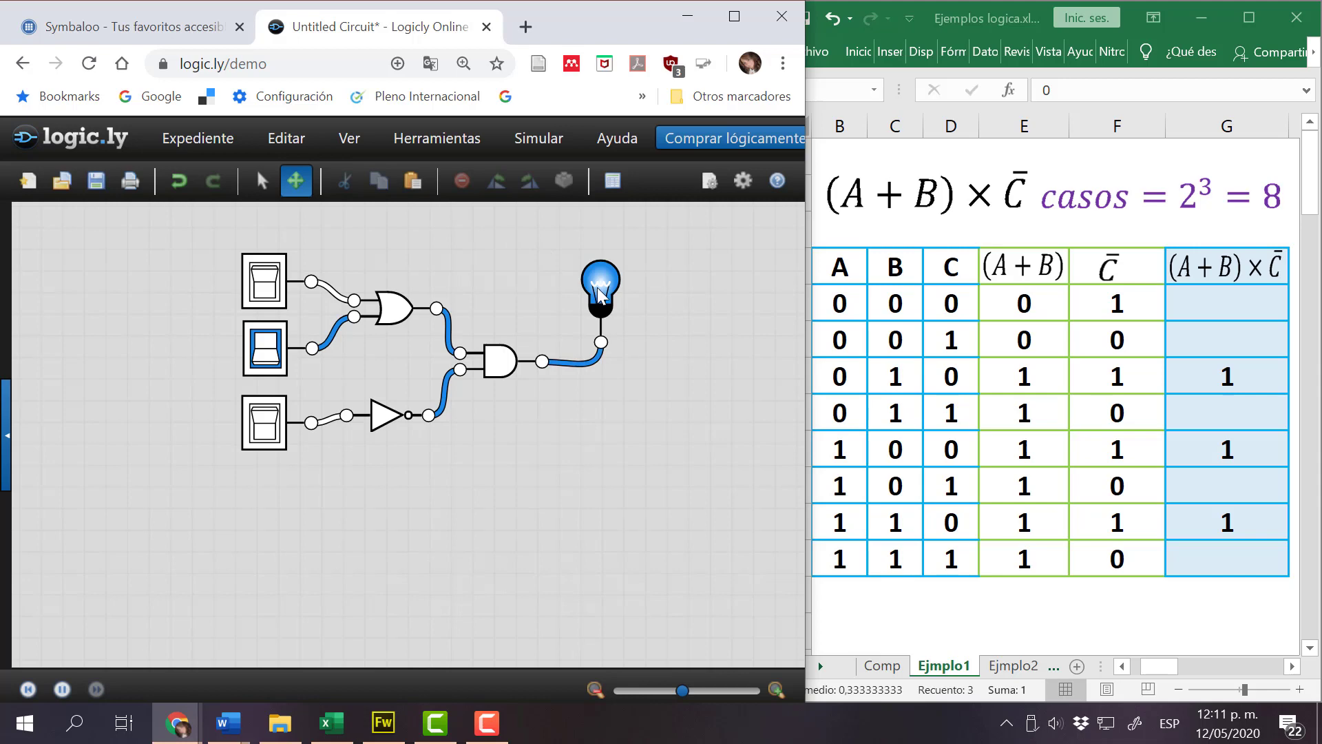
{"action": "left_click", "coordinate": [1229, 376]}
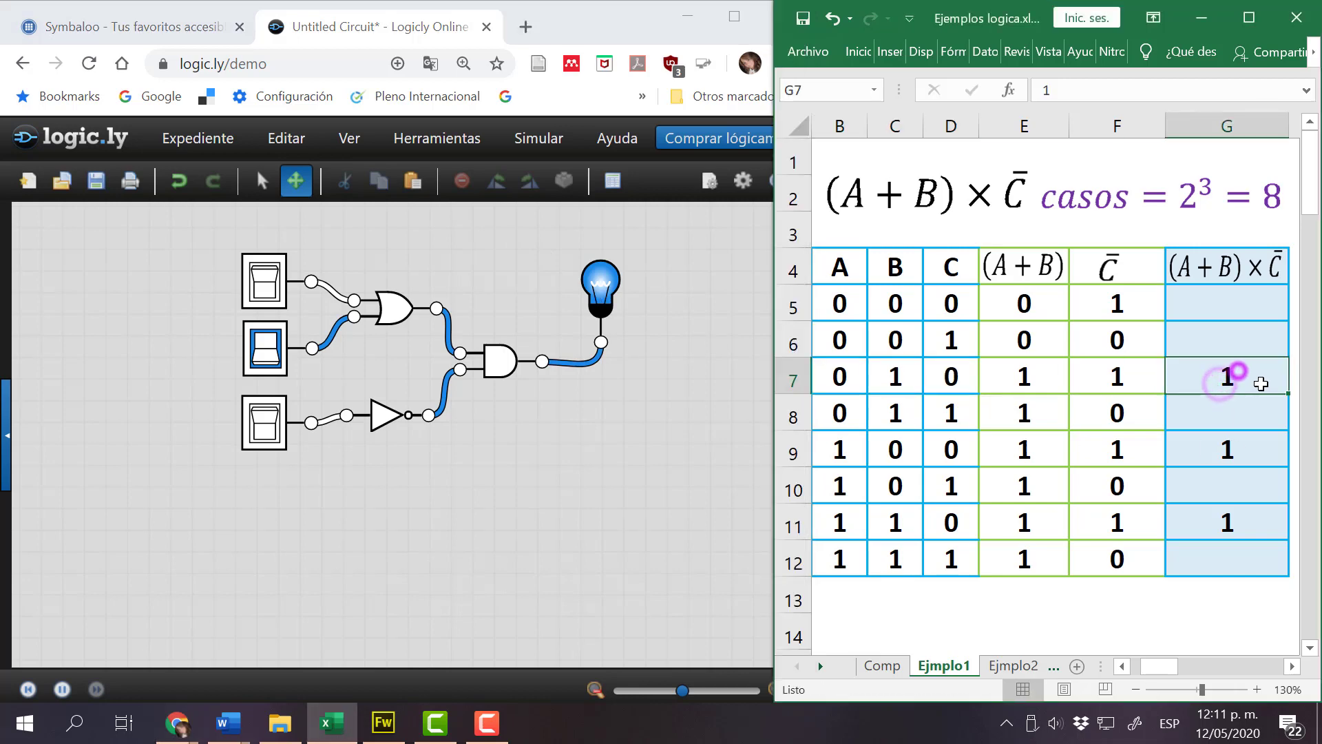
Test row 8 by setting the circuit inputs to A = 0, B = 1 and C = 1.
{"action": "left_click_drag", "start_coordinate": [1257, 376], "coordinate": [938, 419]}
{"action": "left_click", "coordinate": [268, 290]}
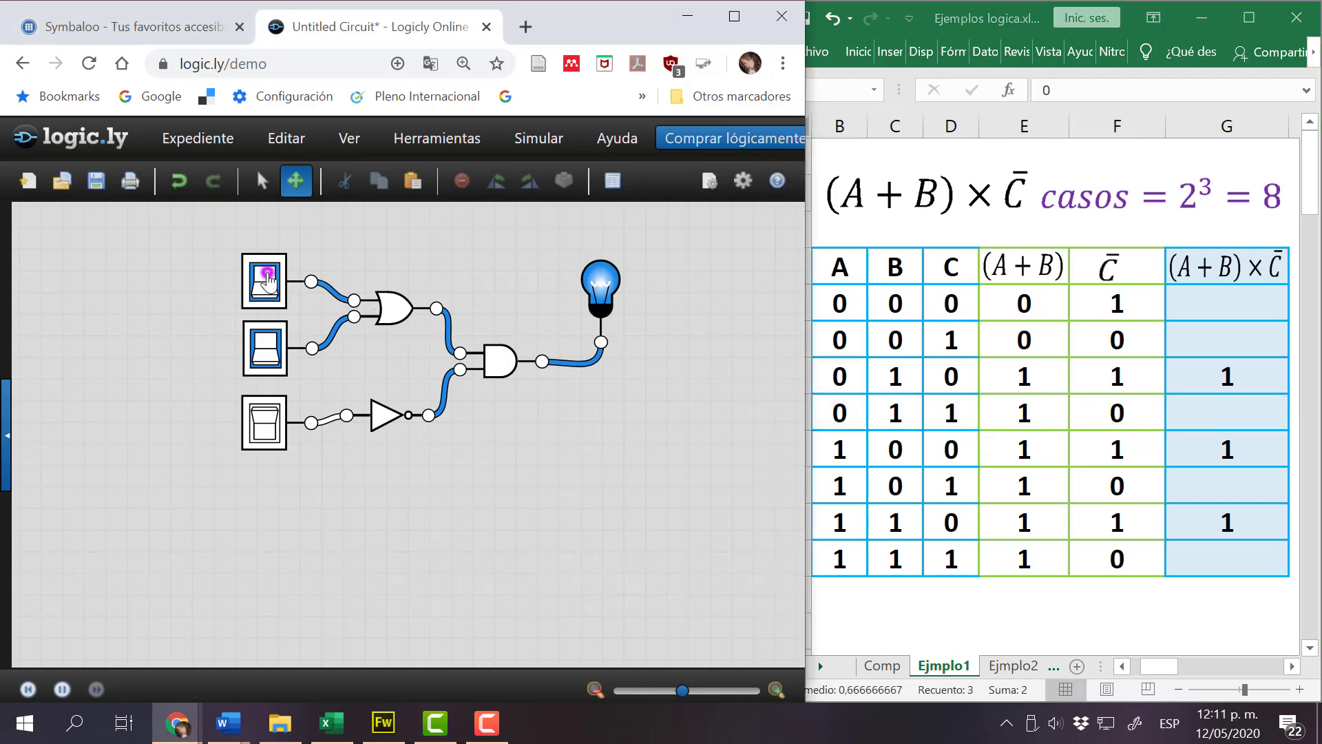
{"action": "left_click", "coordinate": [269, 292]}
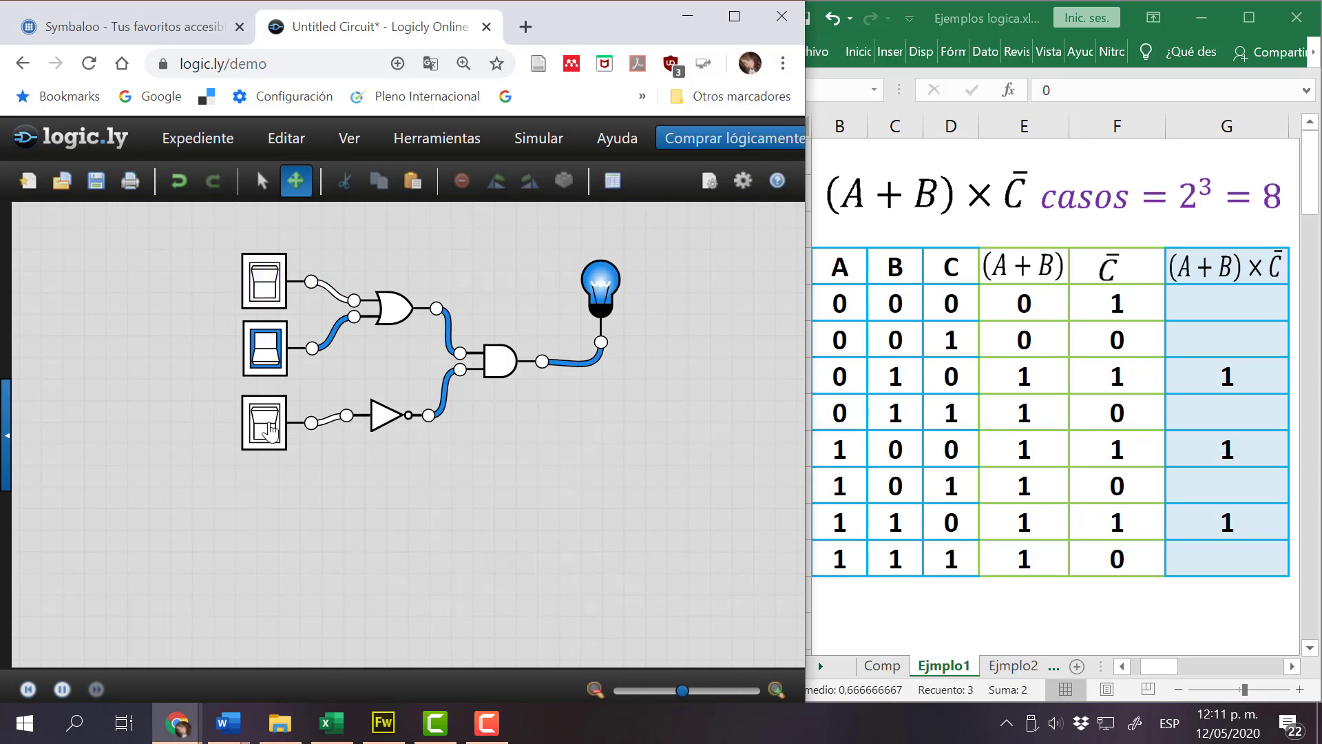
{"action": "left_click", "coordinate": [267, 421]}
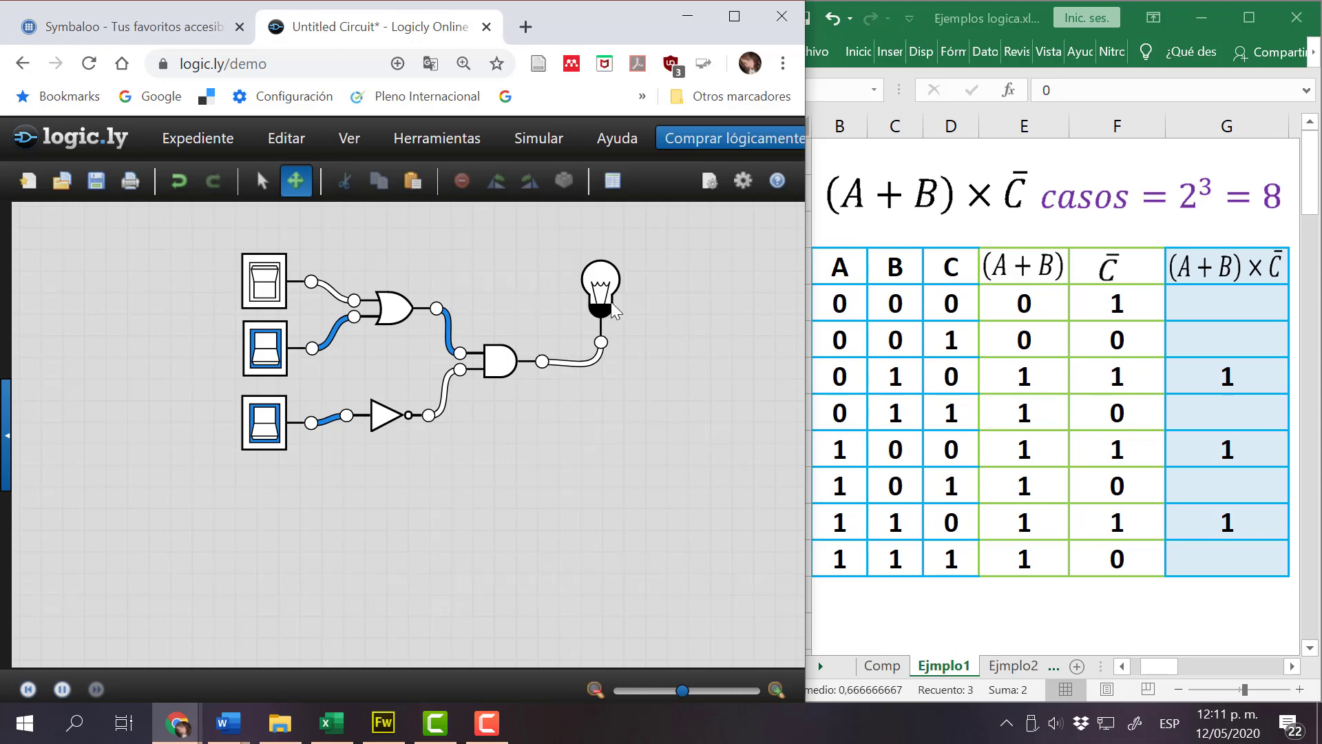
Test row 9 with the circuit inputs at 1, 0, 0, then row 10 with input C switched on.
{"action": "left_click", "coordinate": [841, 449]}
{"action": "left_click_drag", "start_coordinate": [840, 449], "coordinate": [1220, 448]}
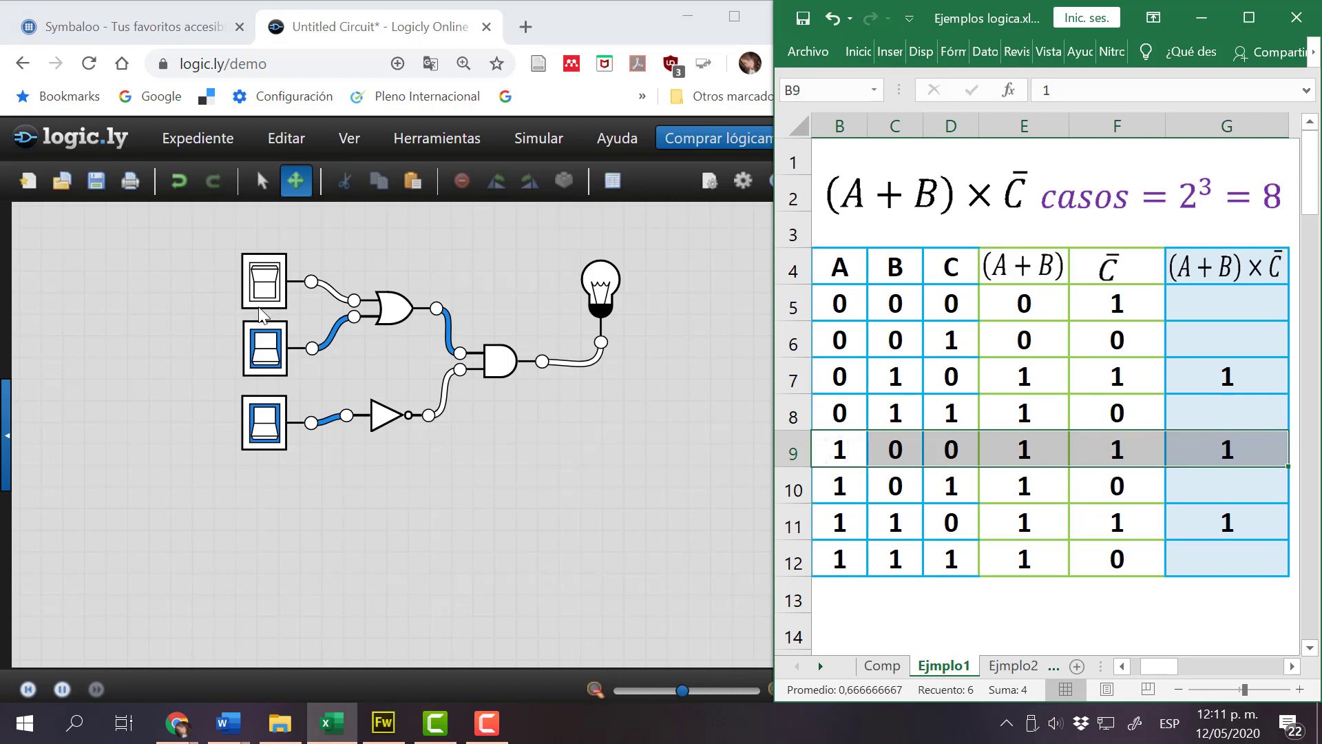
{"action": "left_click", "coordinate": [260, 282]}
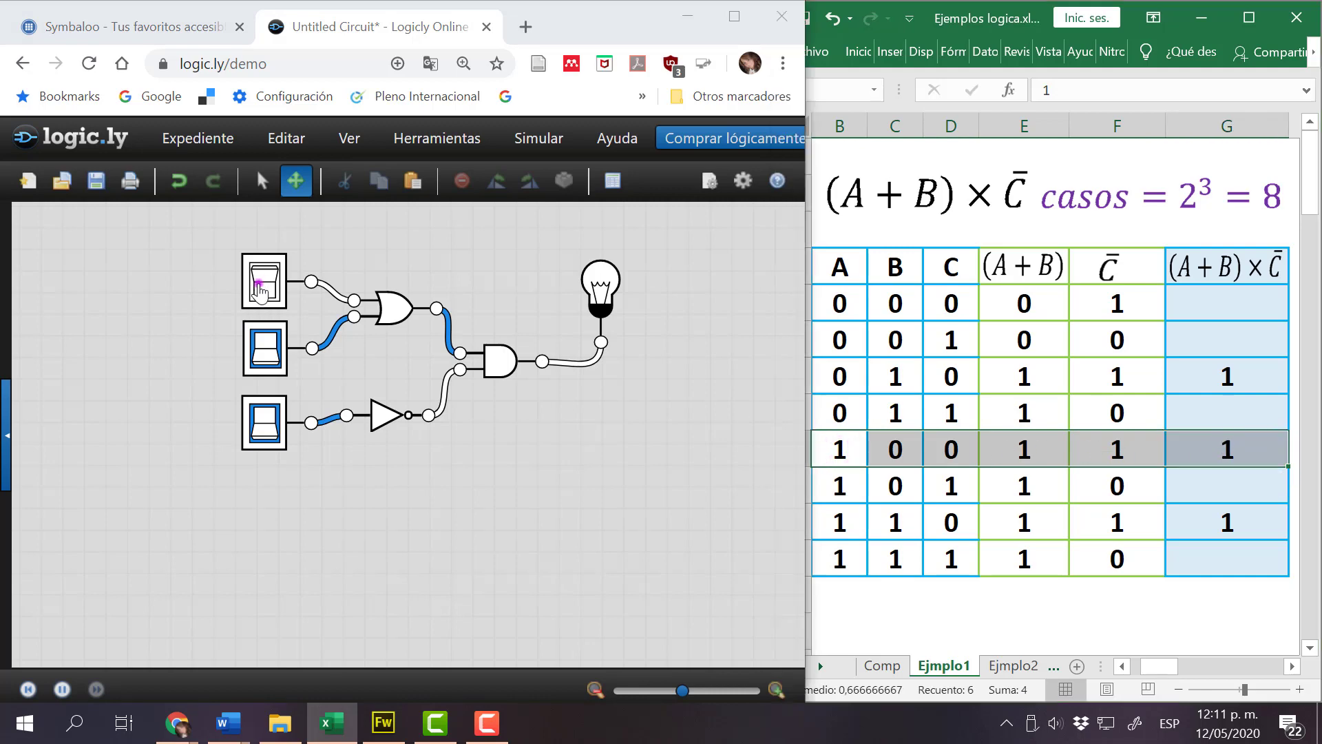
{"action": "left_click", "coordinate": [265, 353]}
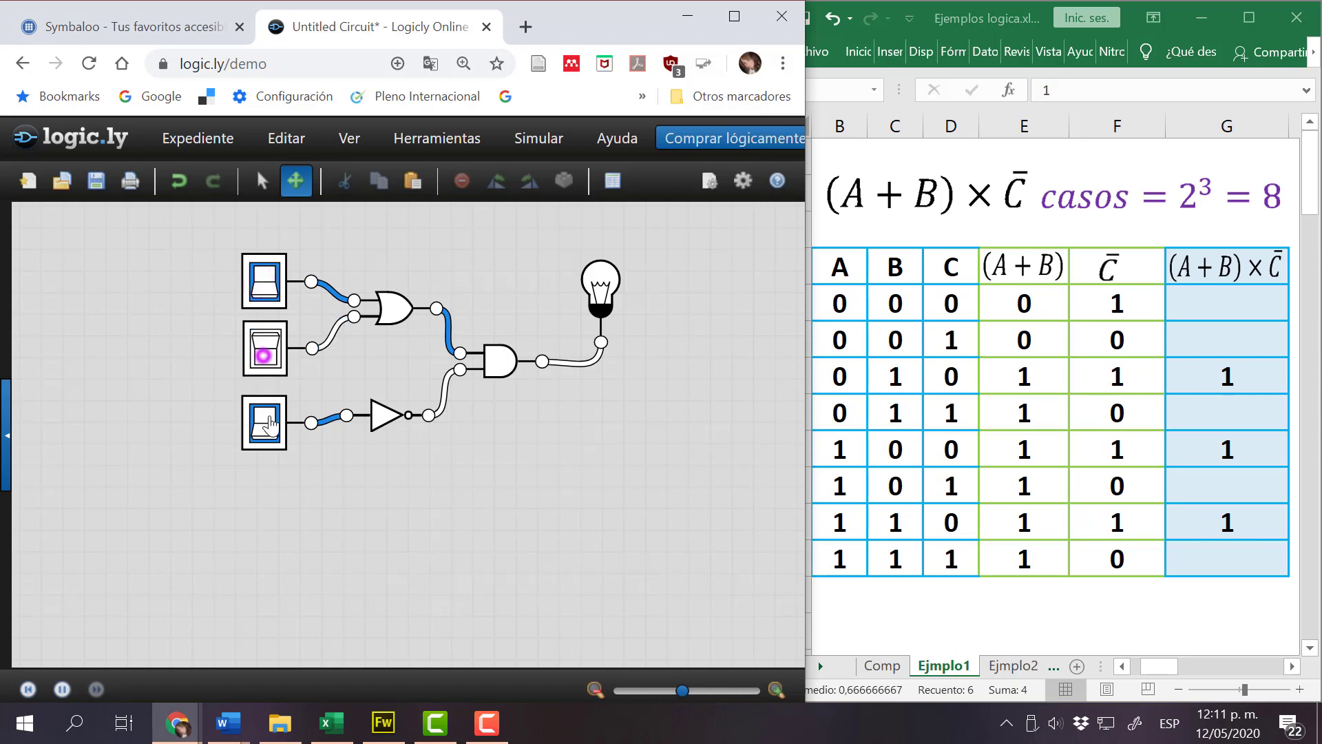
{"action": "left_click", "coordinate": [269, 440]}
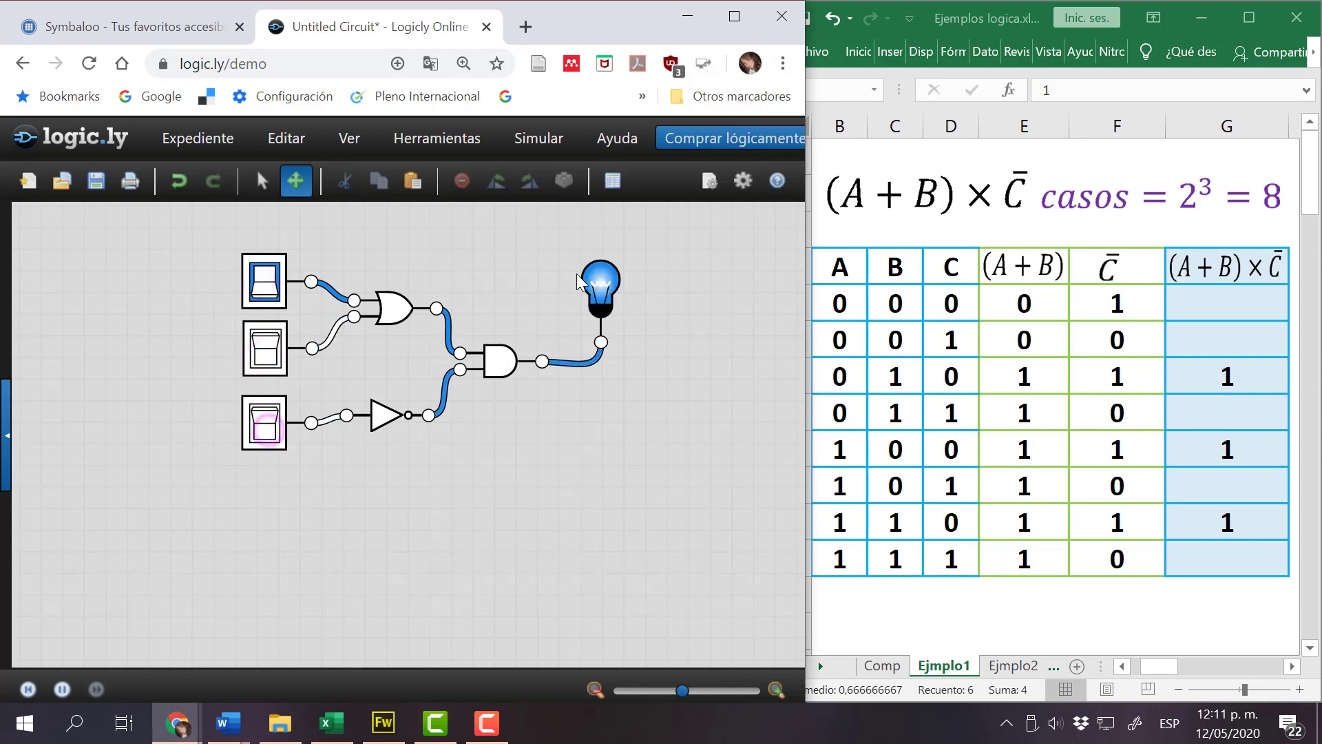
{"action": "left_click", "coordinate": [1223, 444]}
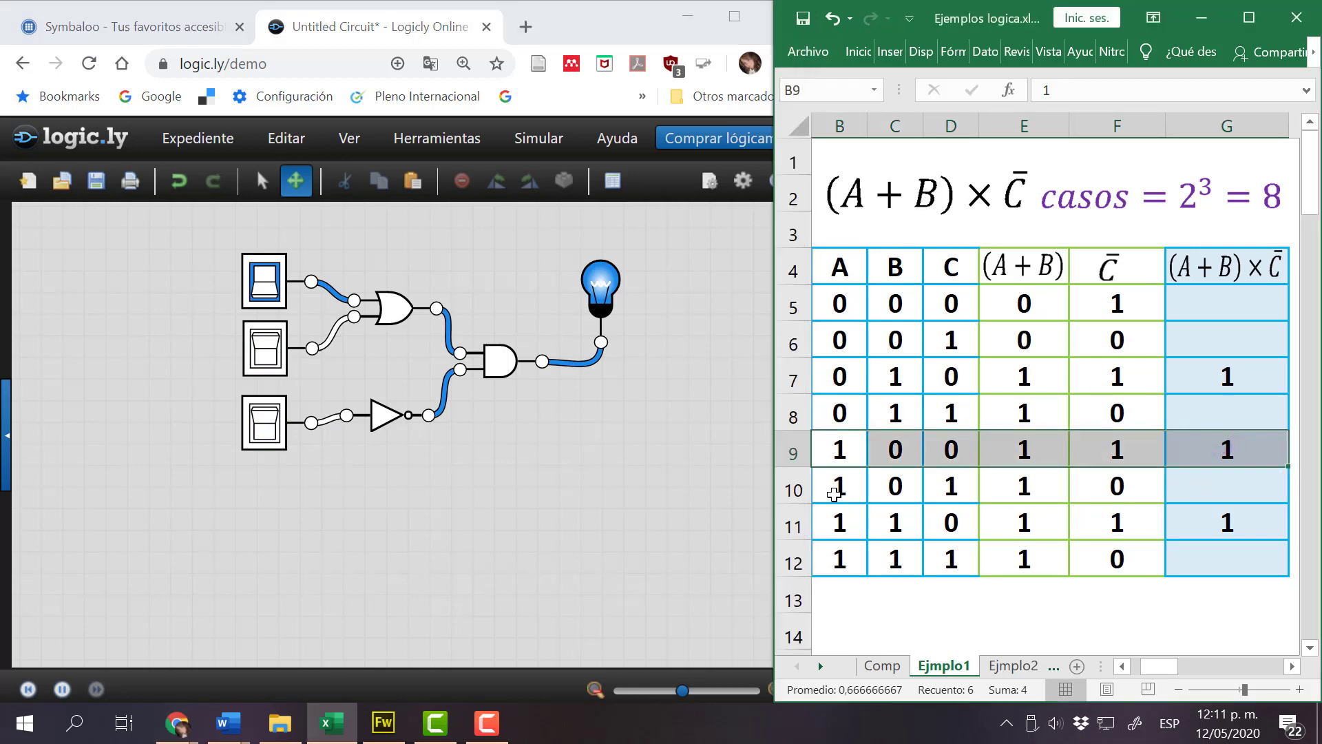
{"action": "left_click_drag", "start_coordinate": [834, 493], "coordinate": [949, 492]}
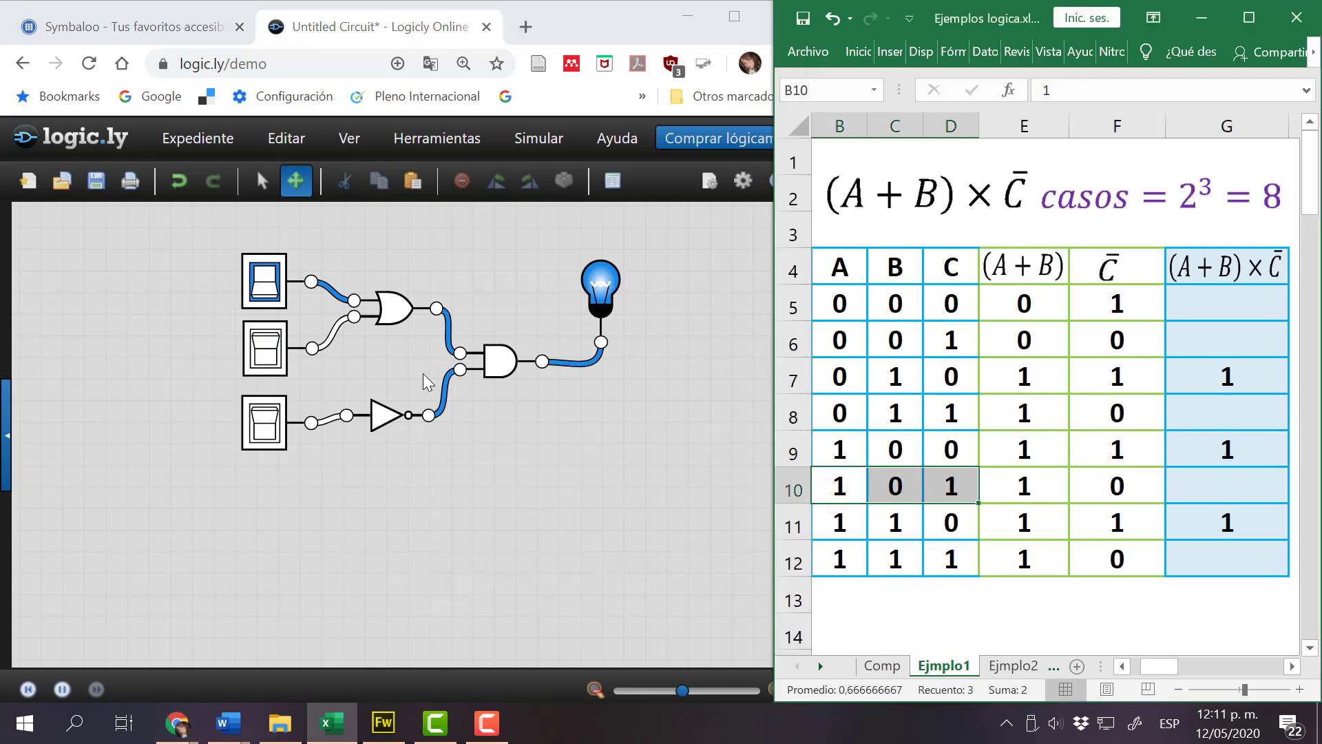
{"action": "left_click", "coordinate": [267, 420]}
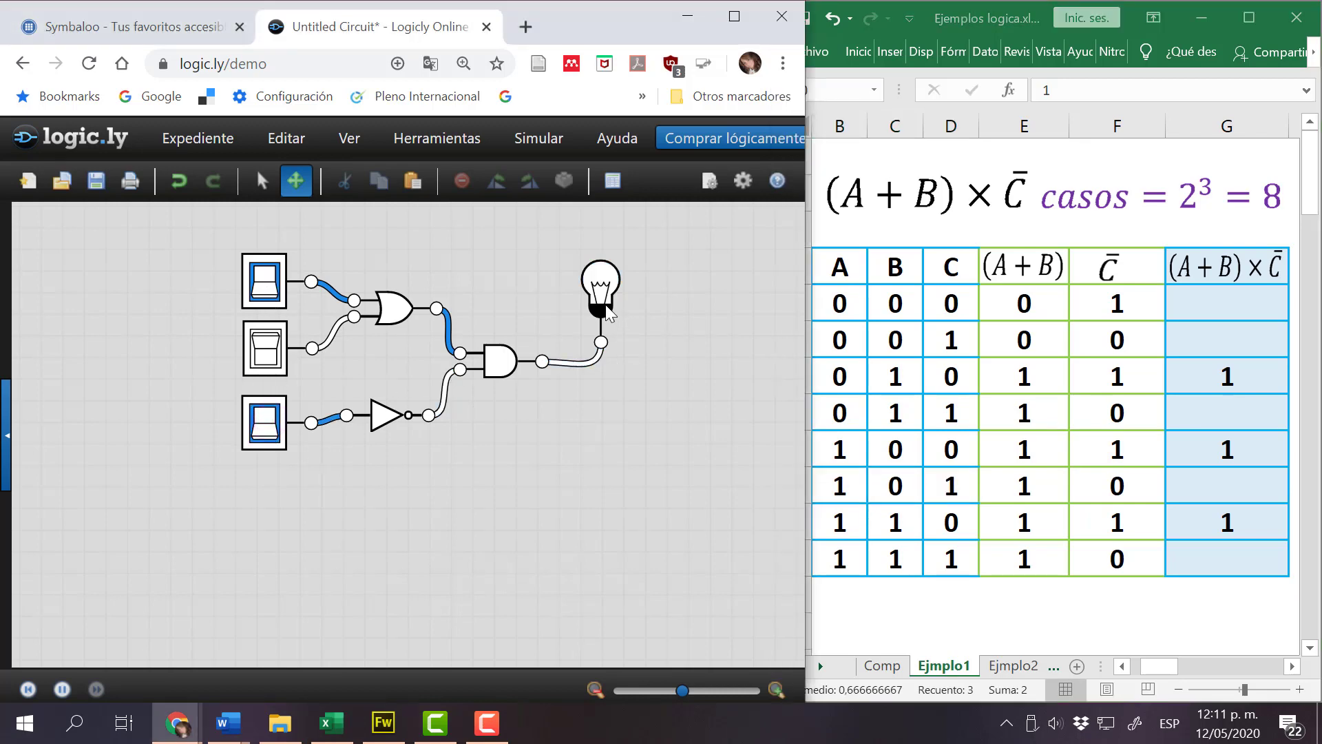
Test row 11 by setting the circuit inputs to A = 1, B = 1 and C = 0 and comparing with its result cell.
{"action": "left_click", "coordinate": [839, 525]}
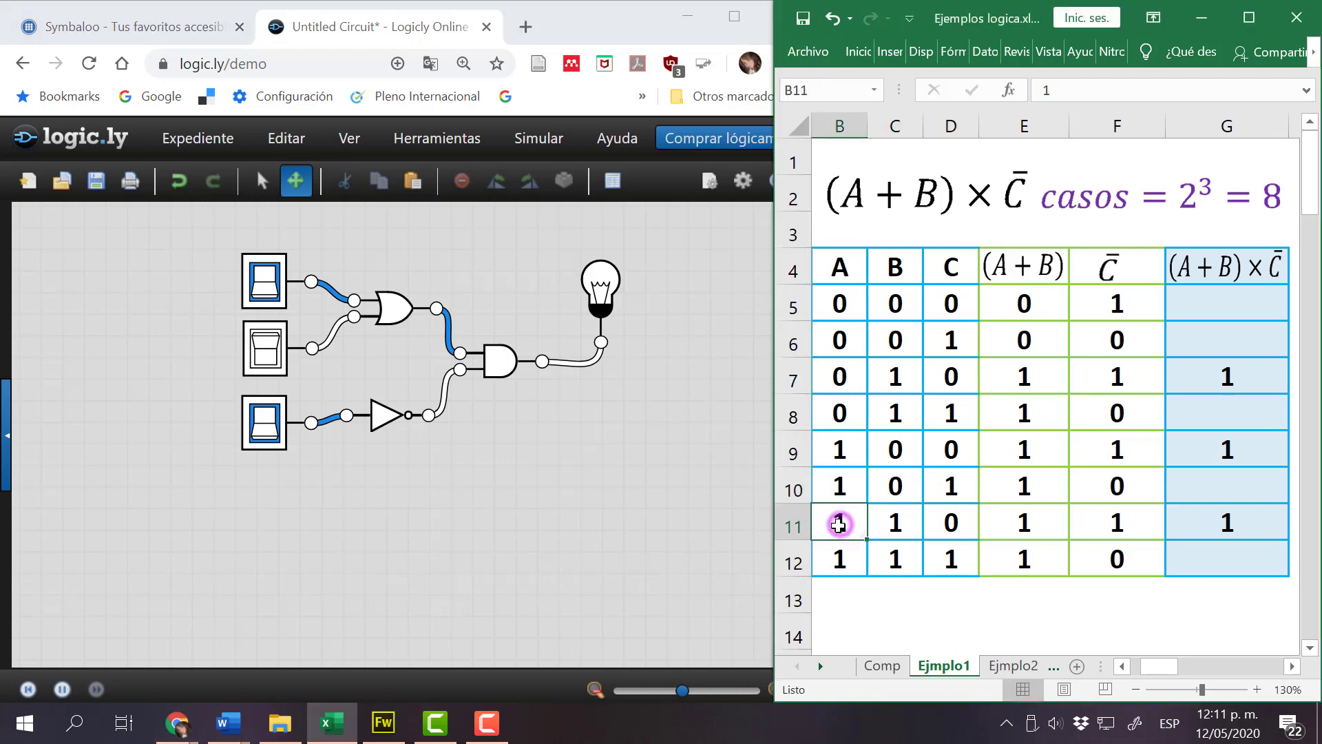
{"action": "left_click_drag", "start_coordinate": [839, 525], "coordinate": [1215, 523]}
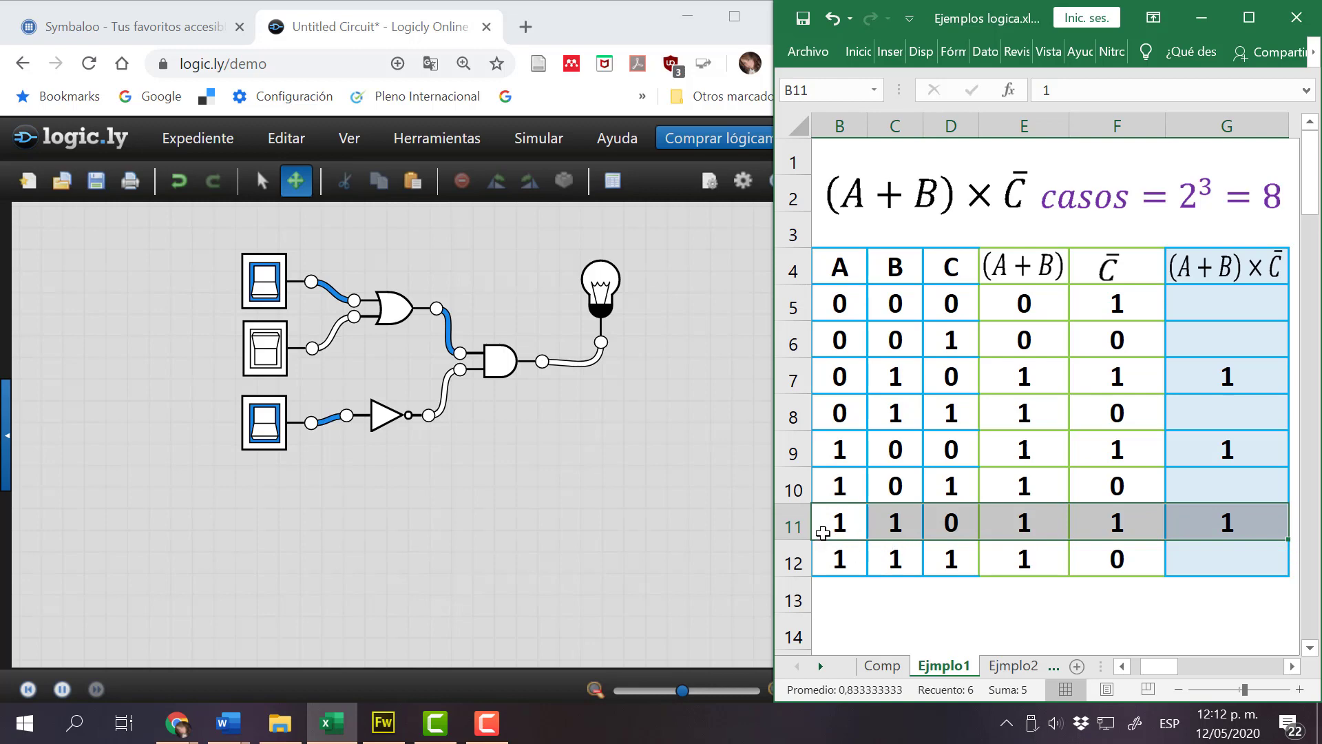
{"action": "left_click", "coordinate": [268, 348]}
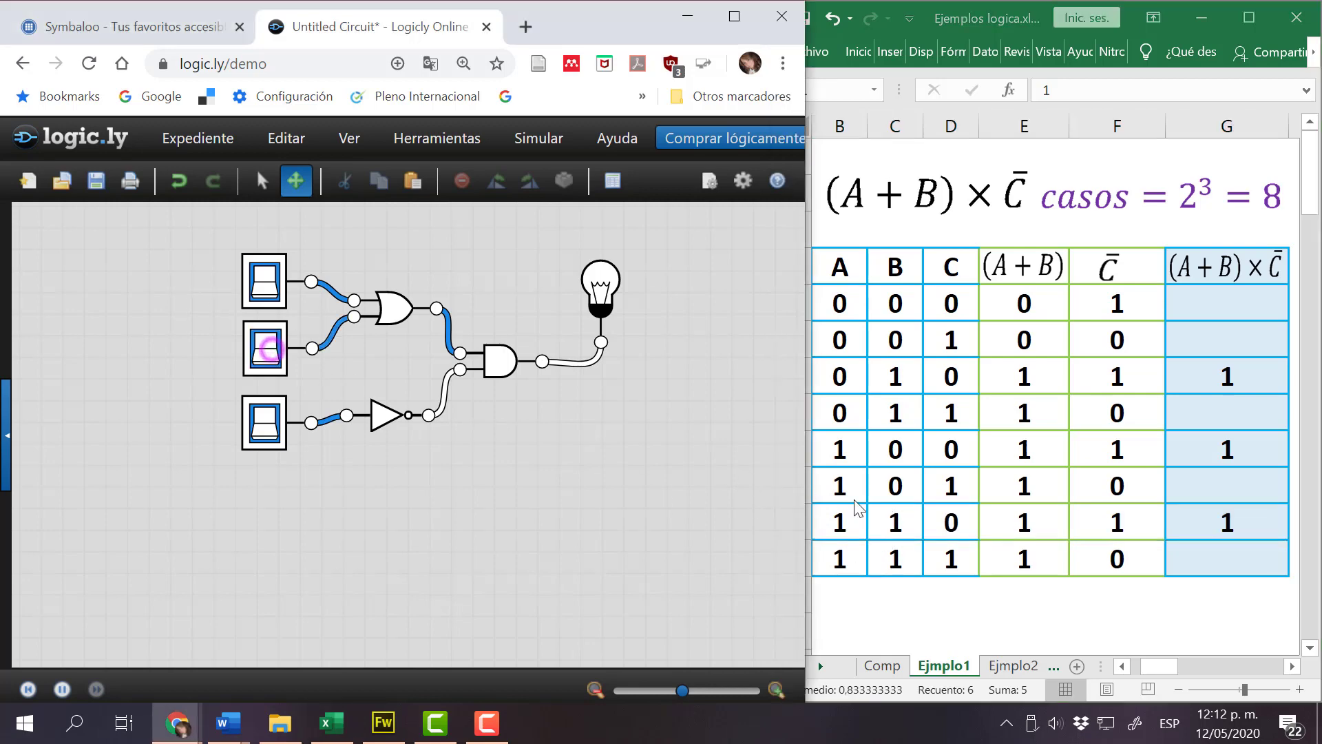
{"action": "left_click", "coordinate": [939, 523]}
{"action": "left_click", "coordinate": [252, 424]}
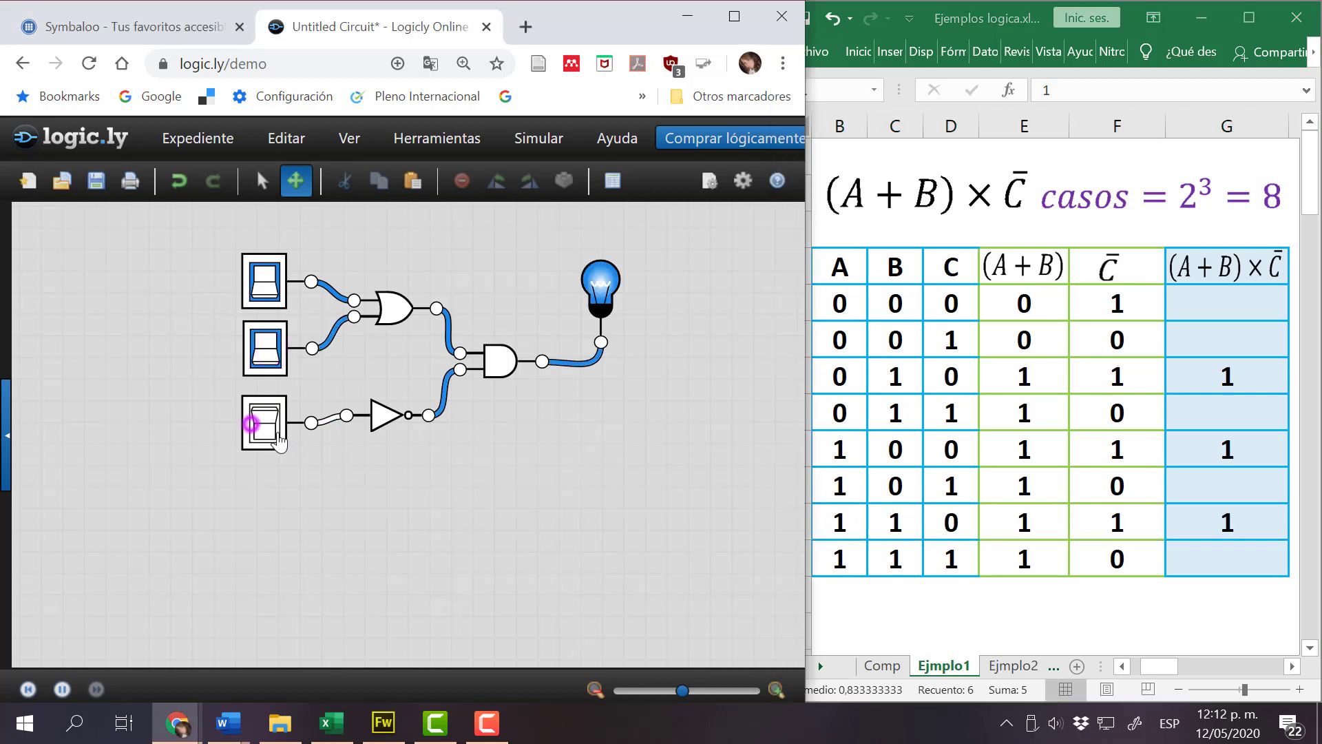
{"action": "left_click_drag", "start_coordinate": [829, 522], "coordinate": [944, 541]}
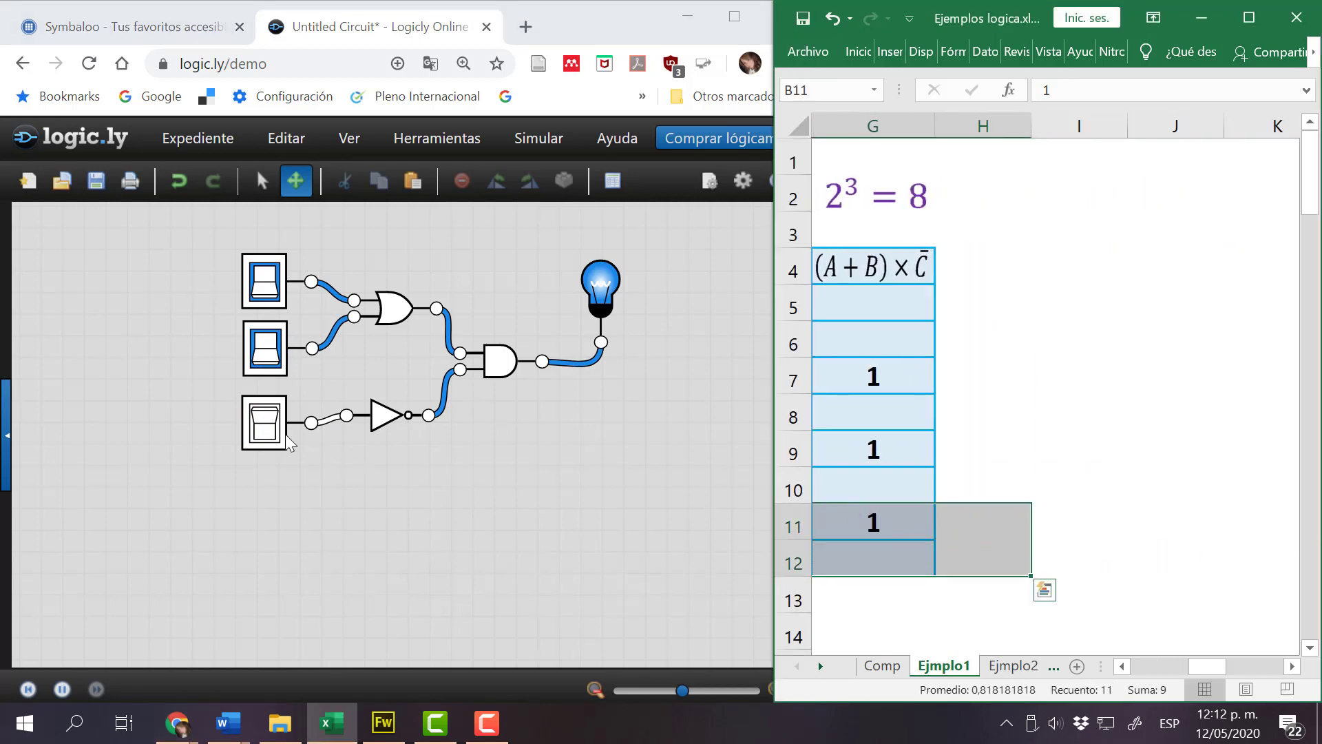
{"action": "left_click_drag", "start_coordinate": [1206, 667], "coordinate": [1149, 667]}
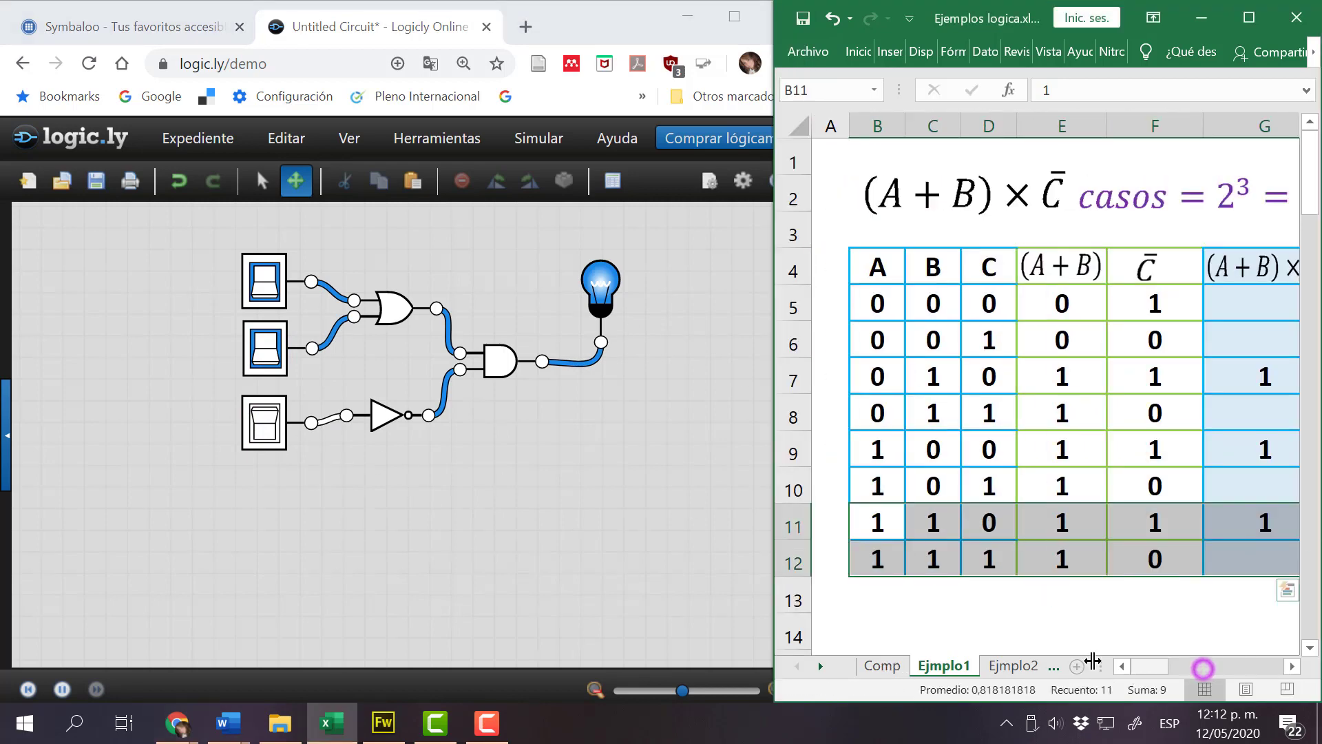
Test row 12 by switching input C on so all three circuit inputs are 1, and compare the bulb with G12.
{"action": "left_click", "coordinate": [265, 422]}
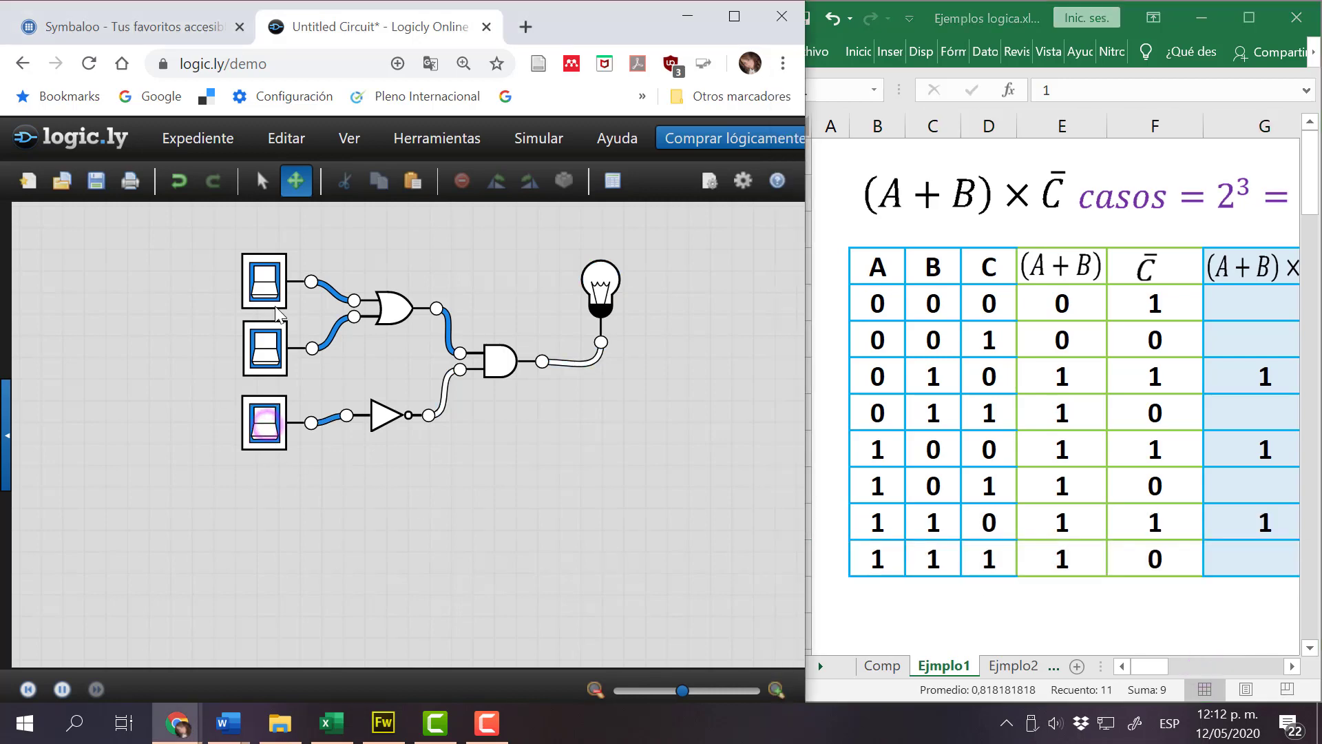
{"action": "left_click", "coordinate": [1159, 667]}
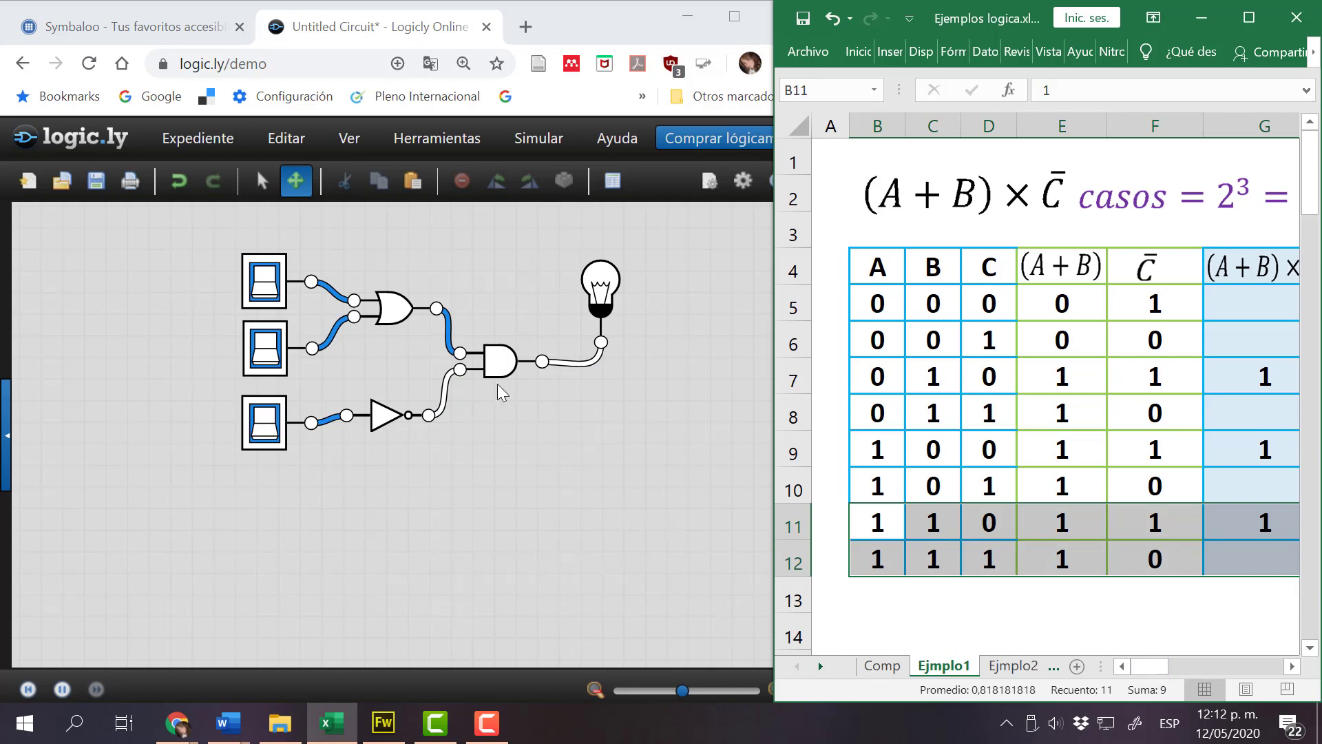
{"action": "left_click_drag", "start_coordinate": [1145, 667], "coordinate": [1148, 679]}
{"action": "left_click", "coordinate": [598, 561]}
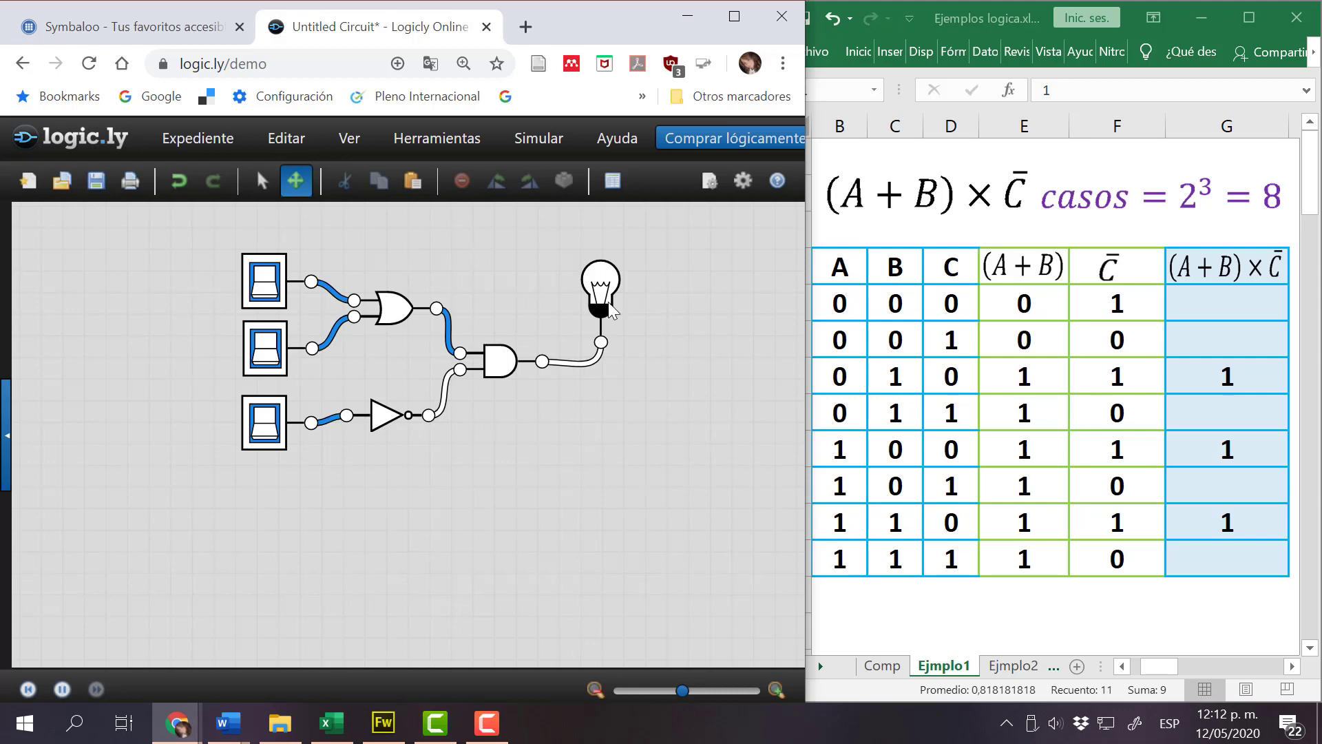
Retest row 9 by switching inputs B and C off with A on, and highlight that row through its result cell in Excel.
{"action": "left_click", "coordinate": [265, 348]}
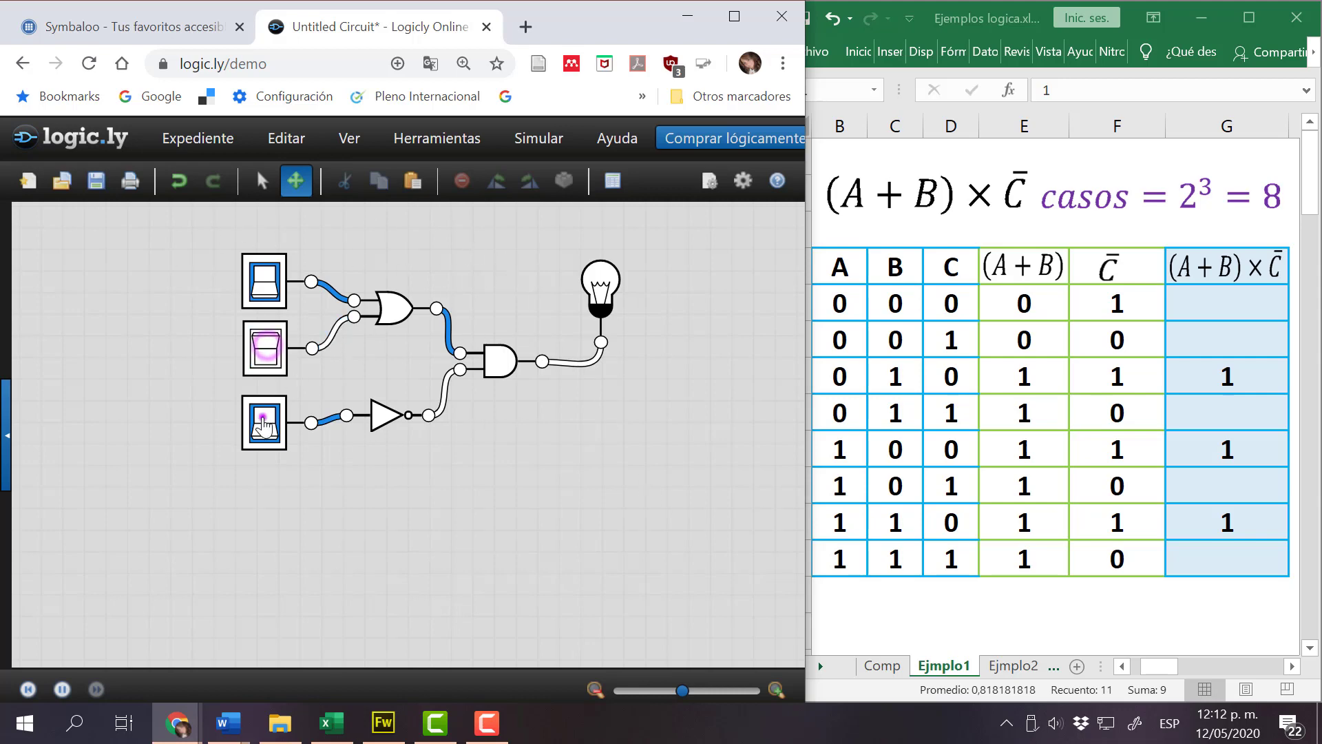
{"action": "left_click", "coordinate": [264, 422]}
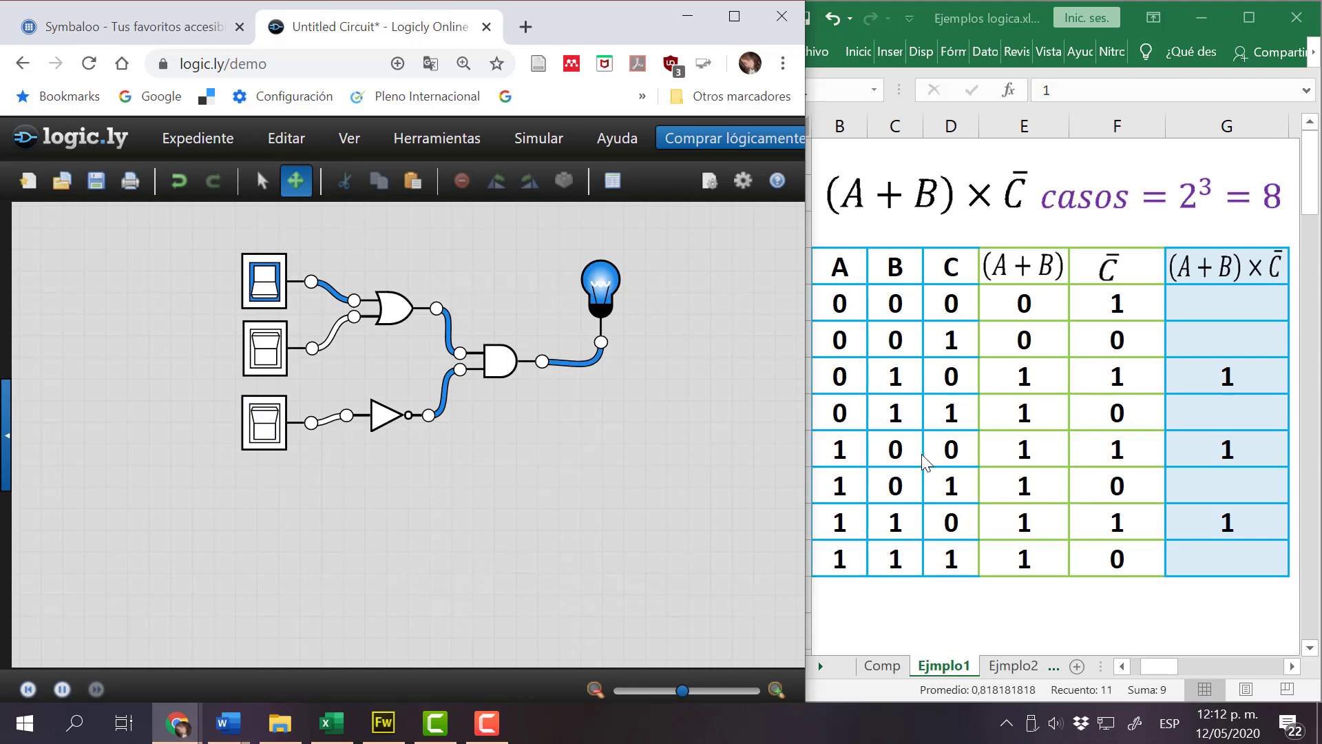
{"action": "left_click", "coordinate": [843, 455]}
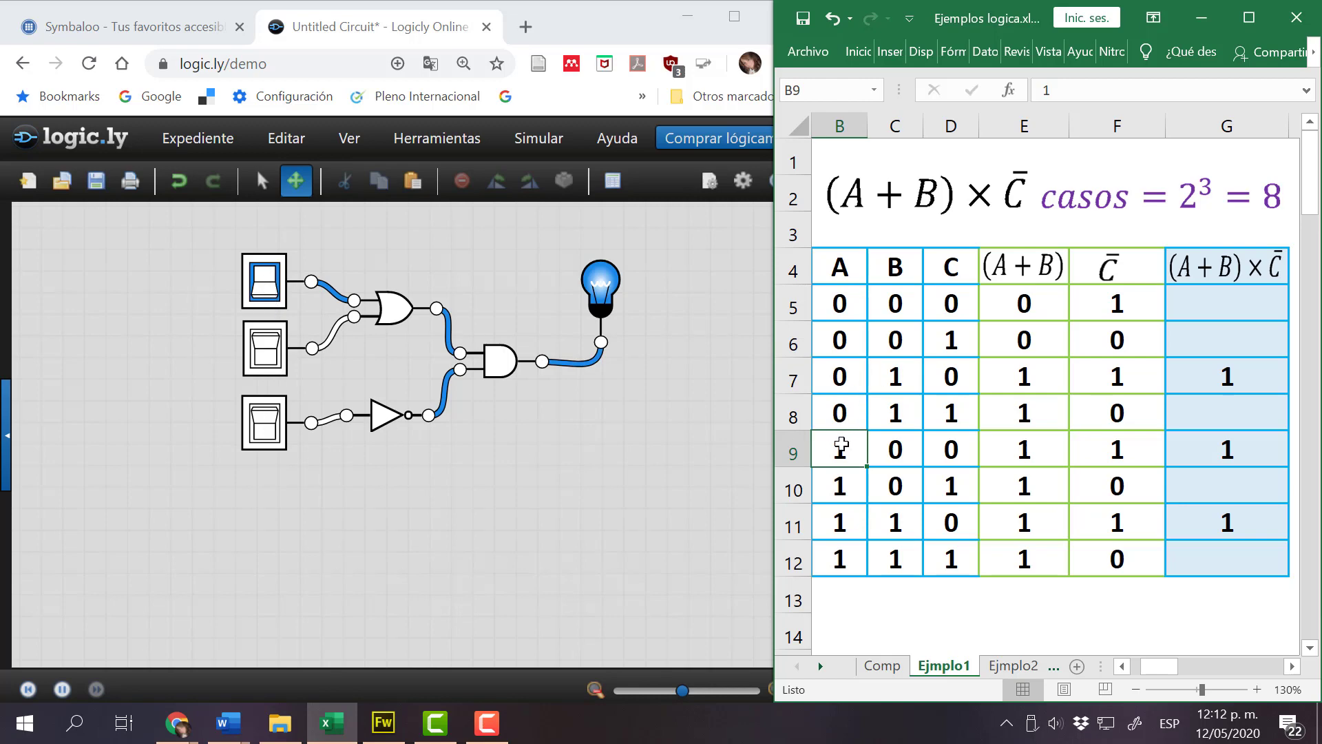
{"action": "left_click_drag", "start_coordinate": [837, 451], "coordinate": [1211, 461]}
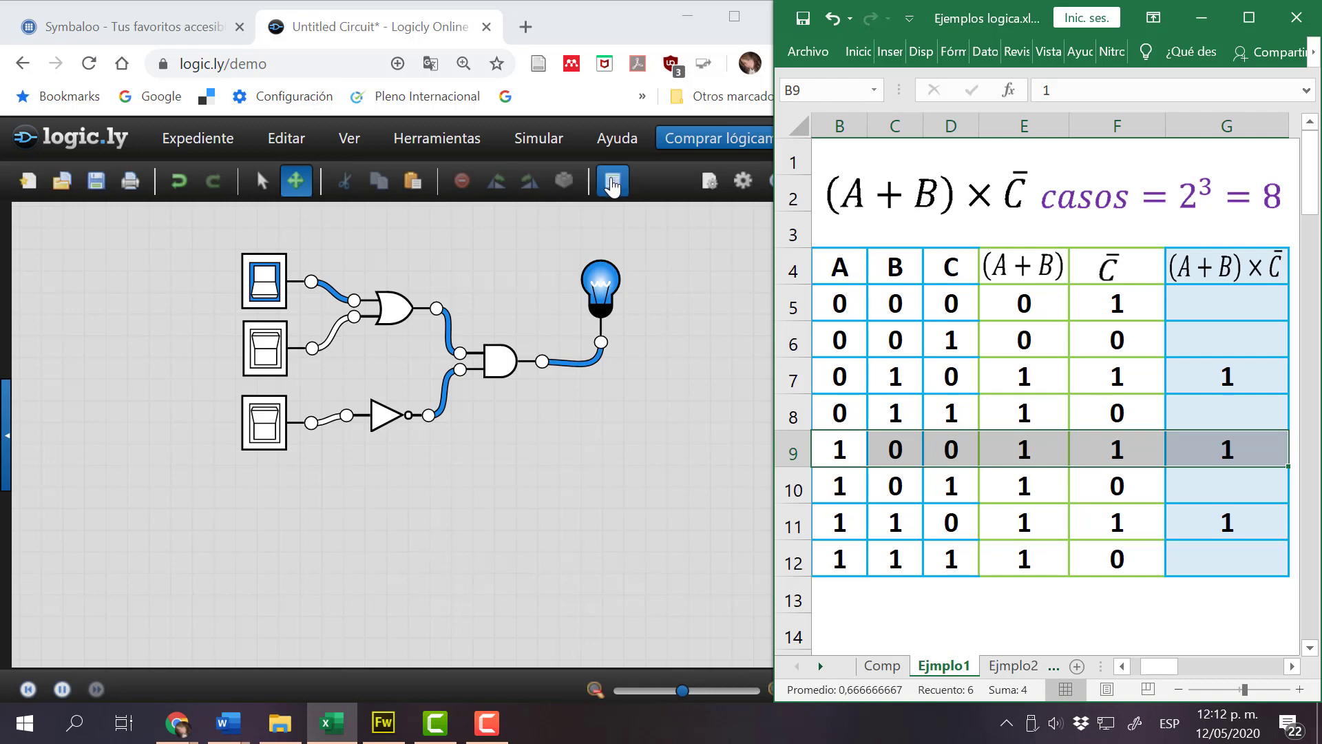
Display the circuit's truth table in Logicly and hide columns E and F, (A+B) and C̄, in Excel for comparison.
{"action": "left_click", "coordinate": [613, 182]}
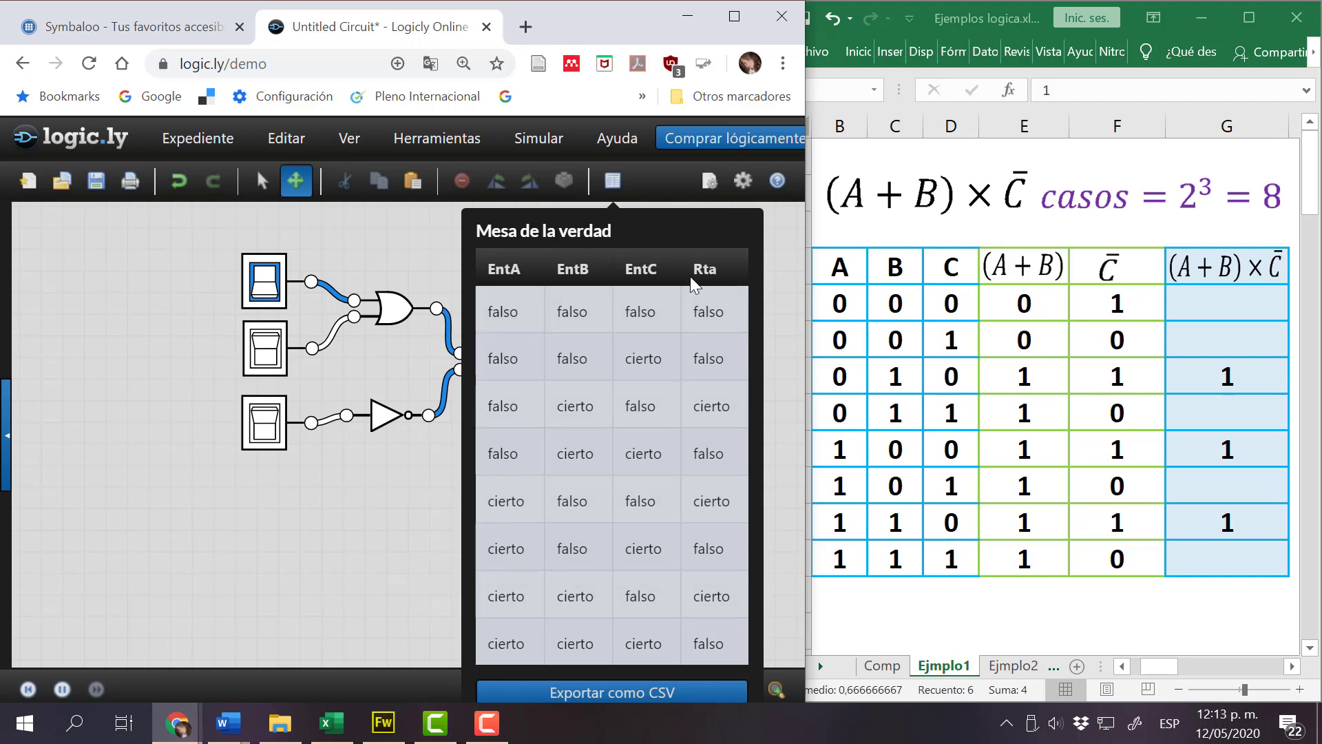
{"action": "left_click", "coordinate": [1027, 133]}
{"action": "left_click_drag", "start_coordinate": [1027, 127], "coordinate": [1109, 122]}
{"action": "right_click", "coordinate": [1109, 122]}
{"action": "left_click", "coordinate": [1136, 403]}
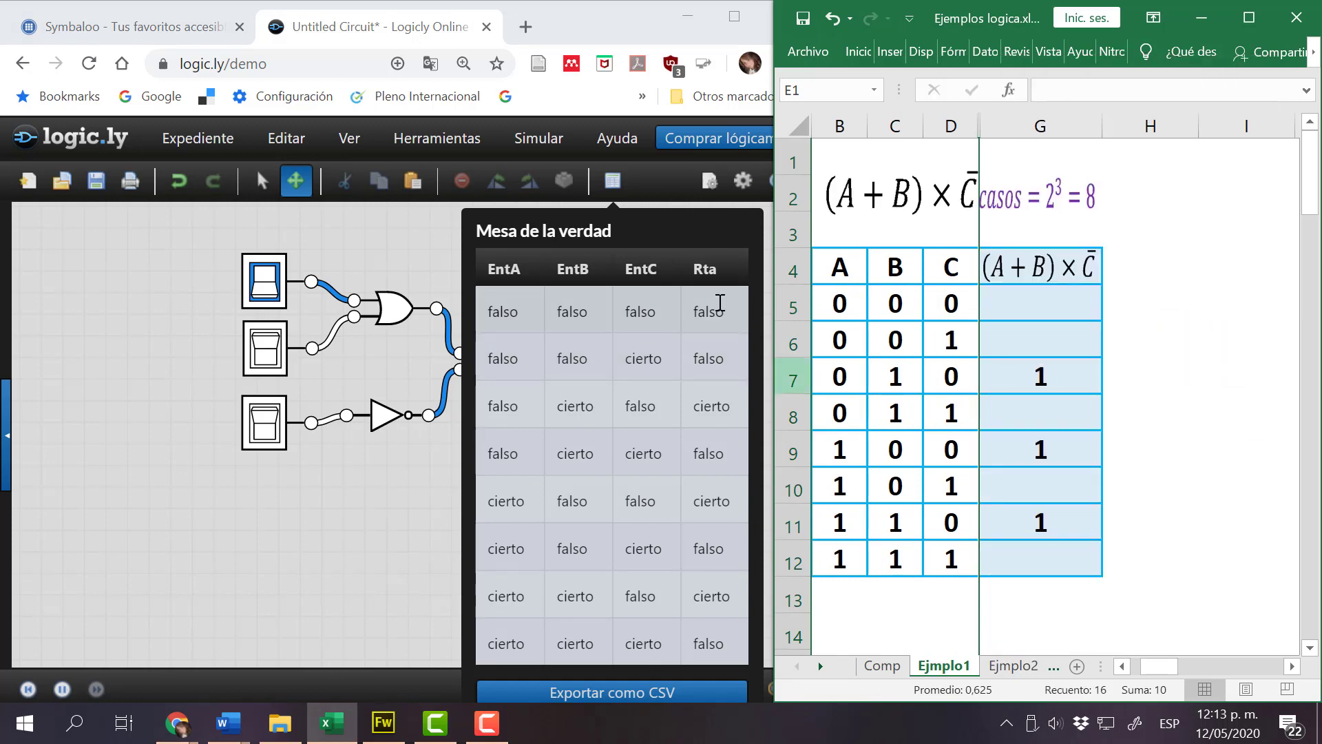
Fill the empty (A+B)×C̄ result cells G5, G6, G8, G10 and G12 with 0.
{"action": "left_click", "coordinate": [1022, 303]}
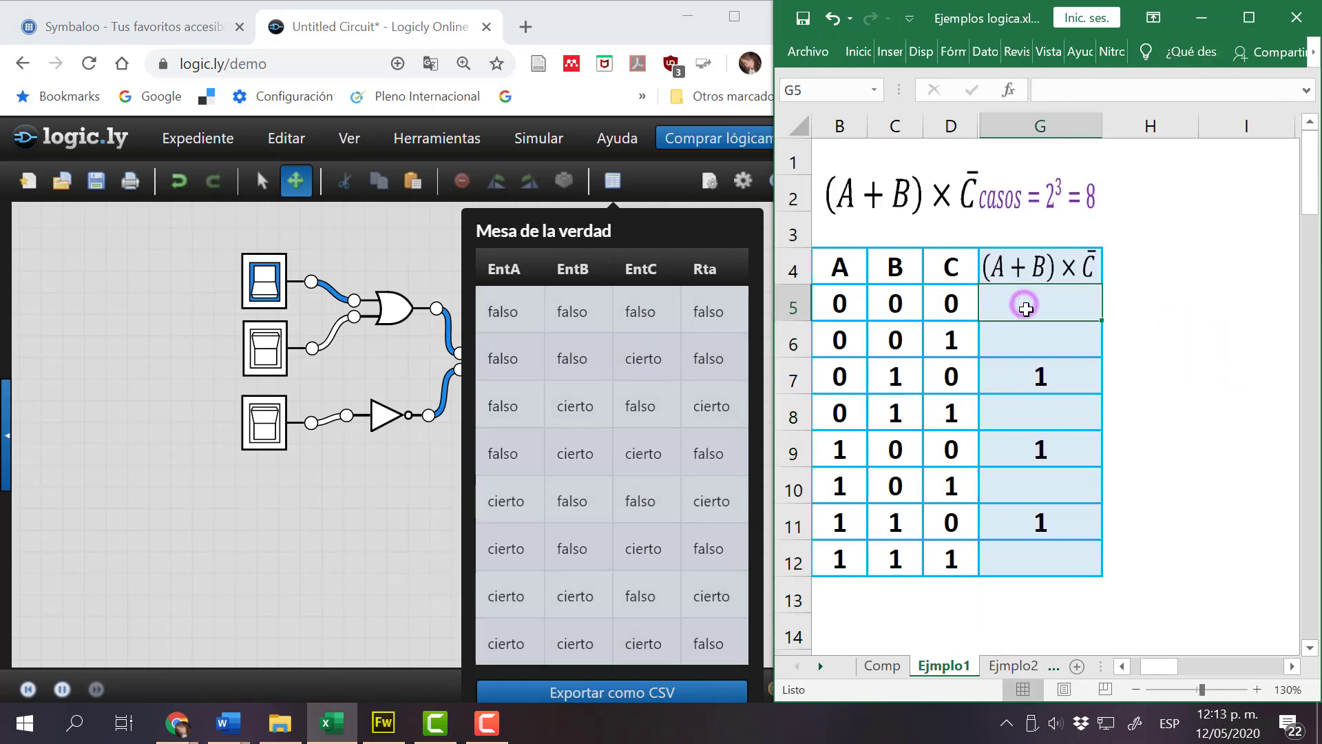
{"action": "type", "text": "0"}
{"action": "key", "text": "Return"}
{"action": "type", "text": "0"}
{"action": "key", "text": "Return"}
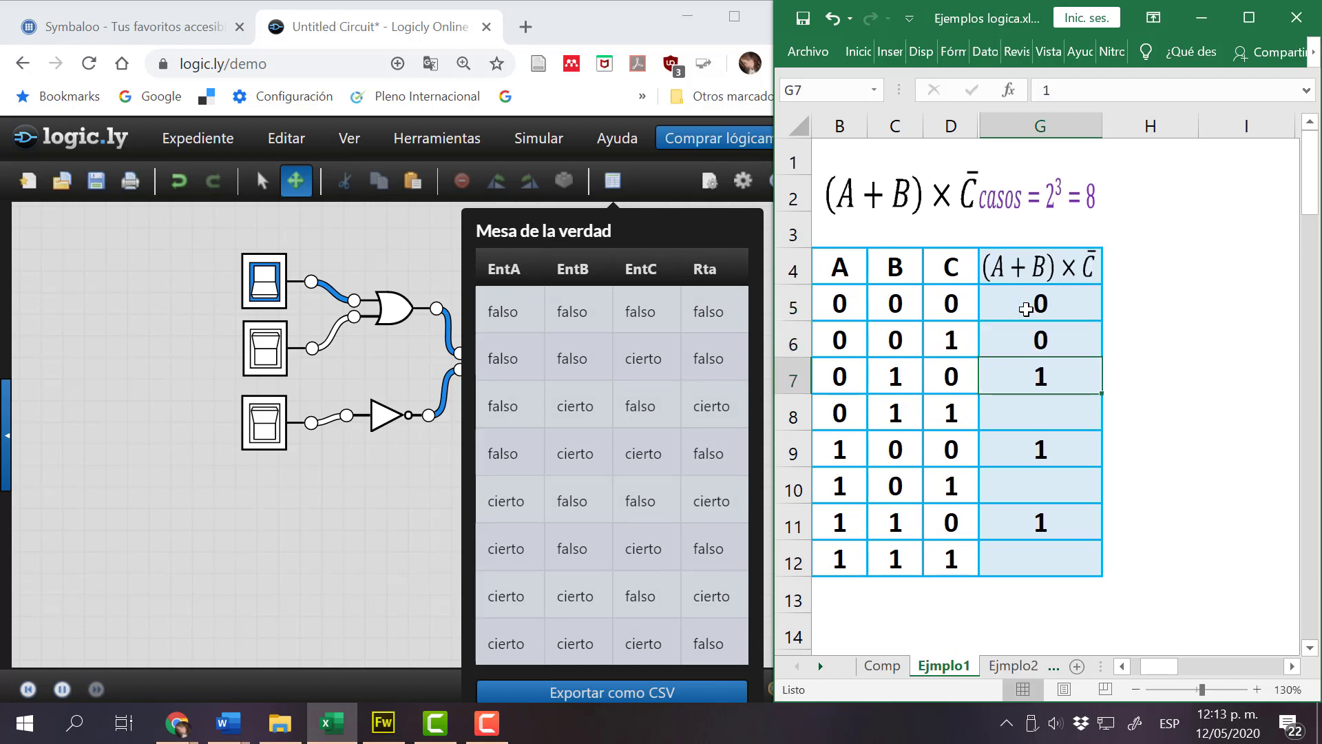
{"action": "key", "text": "Return"}
{"action": "type", "text": "0"}
{"action": "key", "text": "Up"}
{"action": "type", "text": "1"}
{"action": "key", "text": "Return"}
{"action": "key", "text": "Return"}
{"action": "type", "text": "1"}
{"action": "key", "text": "Return"}
{"action": "type", "text": "0"}
{"action": "key", "text": "Return"}
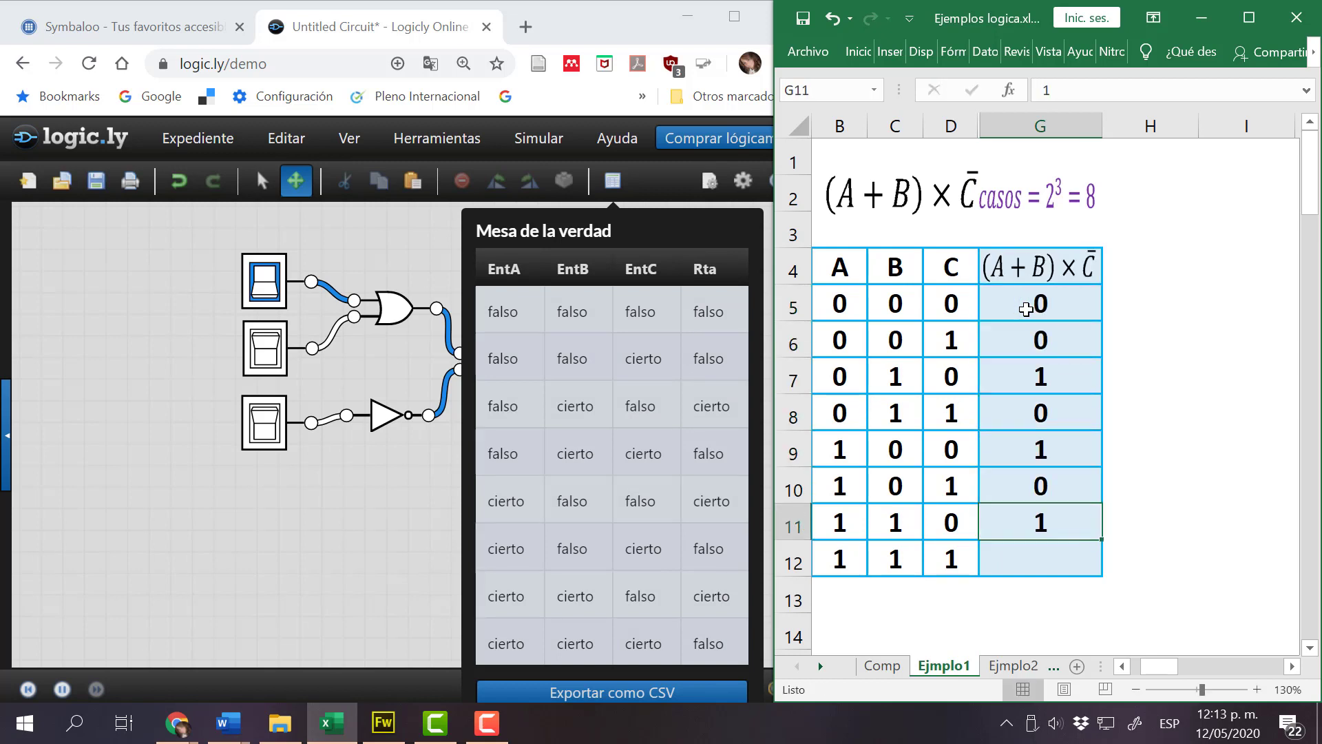
{"action": "key", "text": "Return"}
{"action": "type", "text": "0"}
{"action": "key", "text": "Return"}
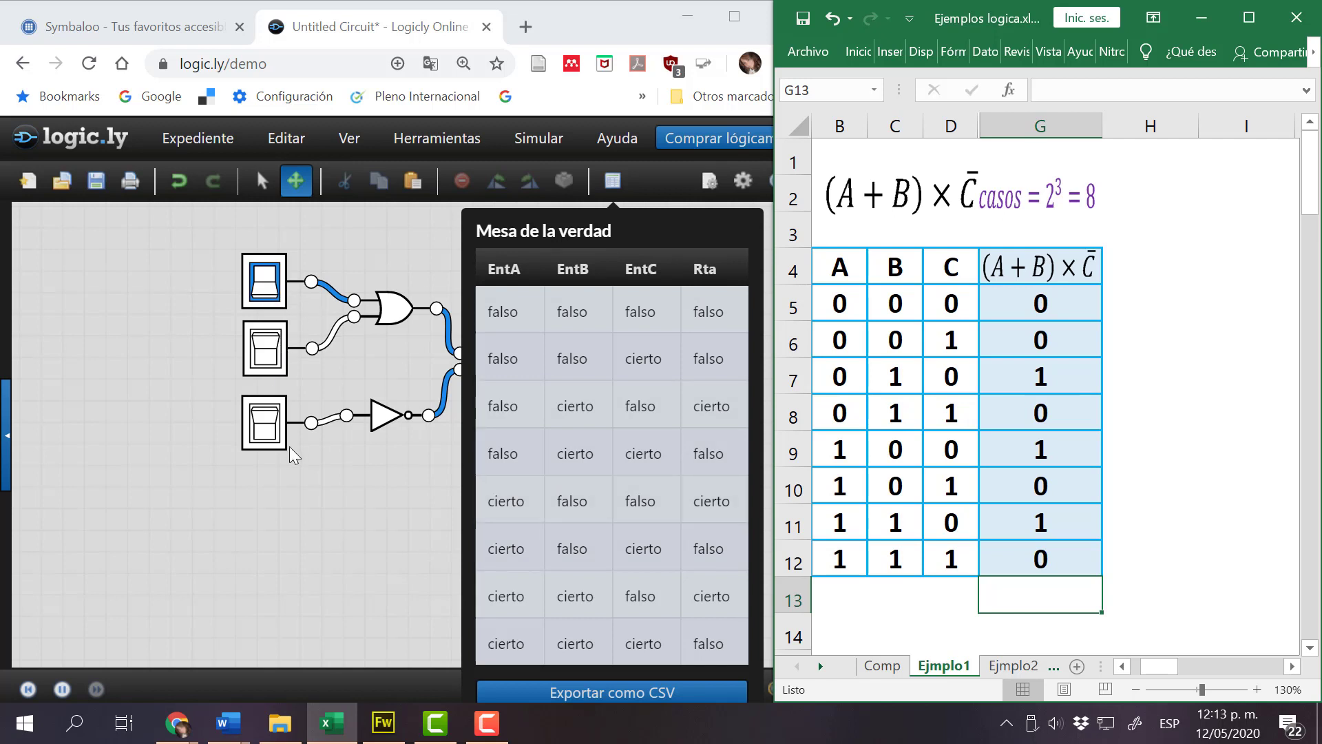
Check the A = 1, B = 0, C = 0 row in Logicly's truth table against Excel, and open the Ejmplo2 sheet.
{"action": "left_click", "coordinate": [530, 501]}
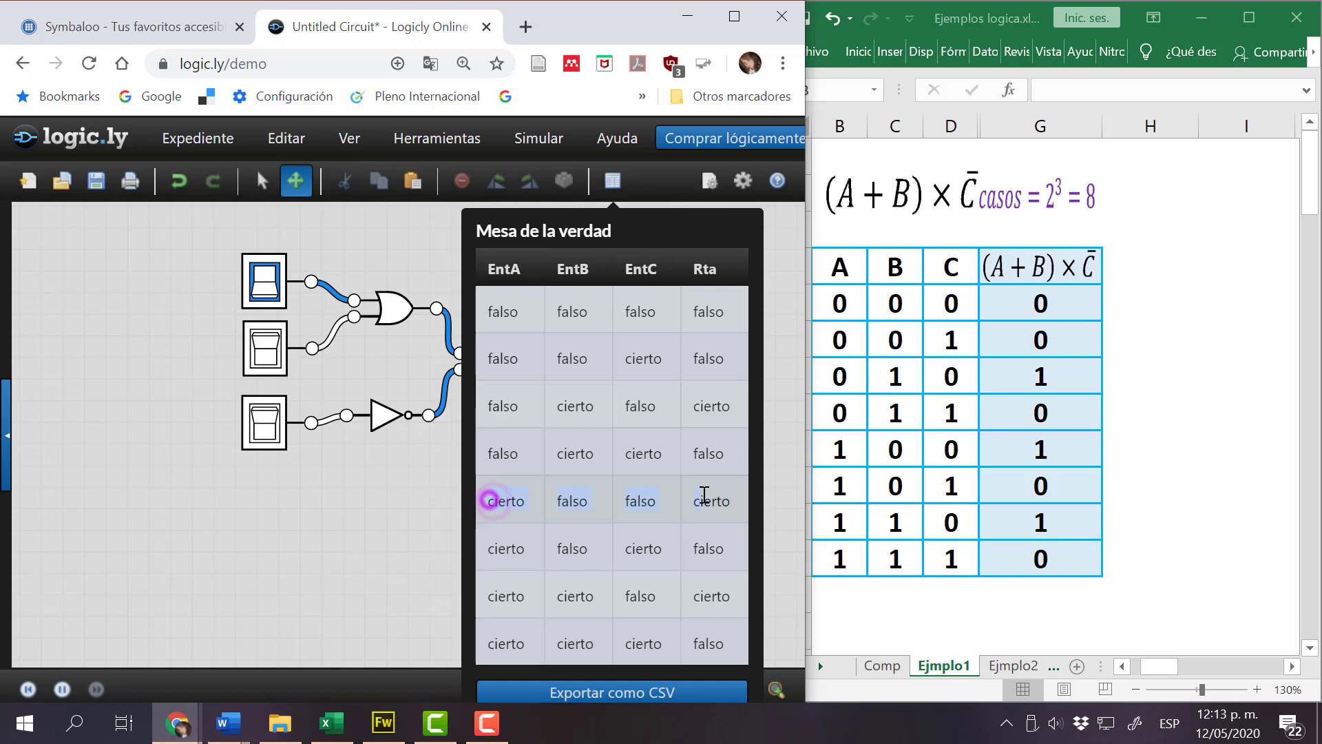
{"action": "left_click", "coordinate": [494, 502]}
{"action": "left_click", "coordinate": [1013, 666]}
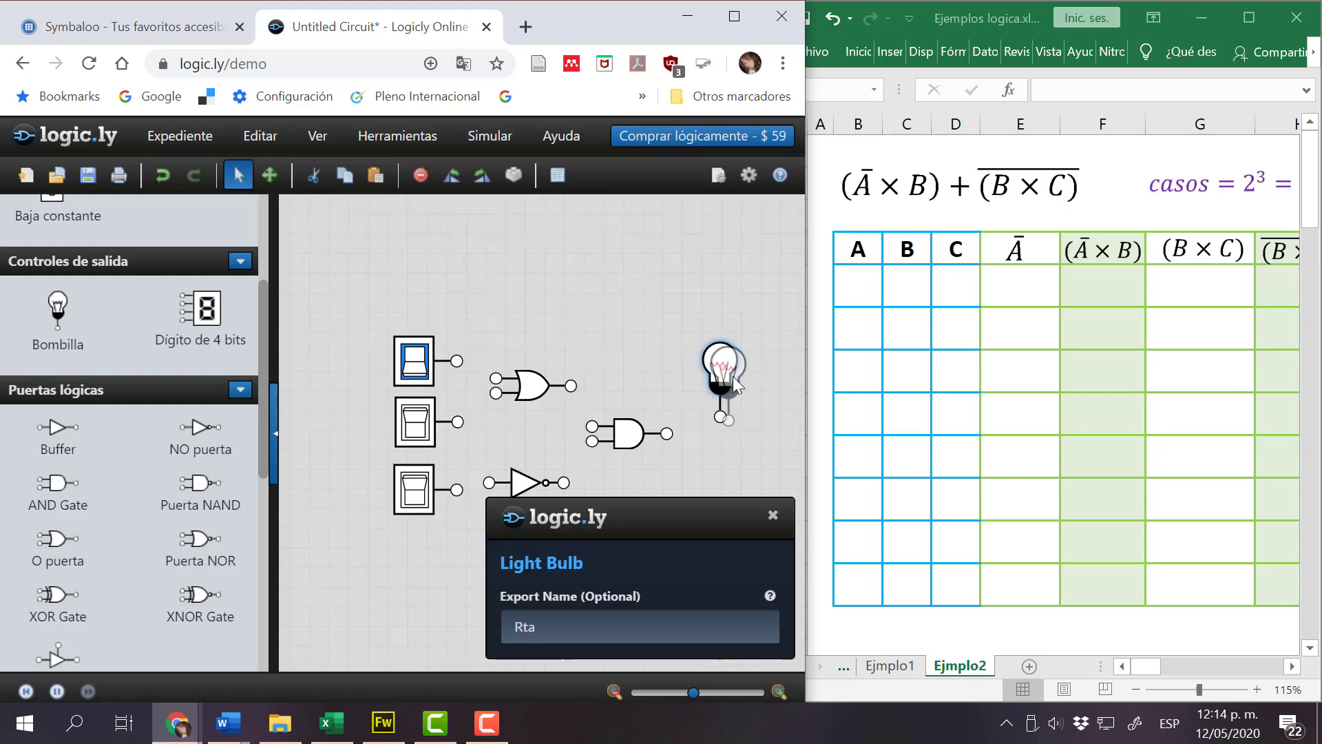
Reposition the bulb, move the NOT gate above the switches and add a second NOT gate beside it.
{"action": "left_click_drag", "start_coordinate": [736, 384], "coordinate": [743, 388]}
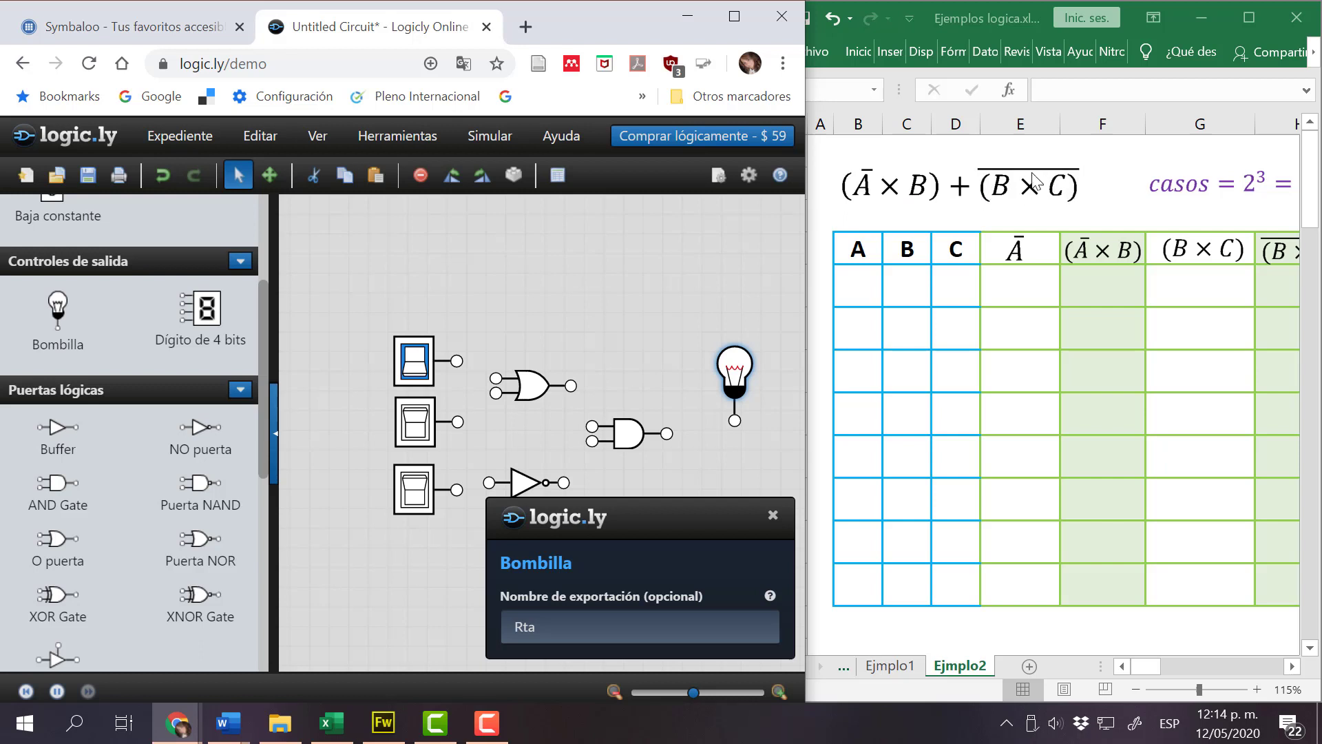
{"action": "left_click_drag", "start_coordinate": [524, 486], "coordinate": [526, 257]}
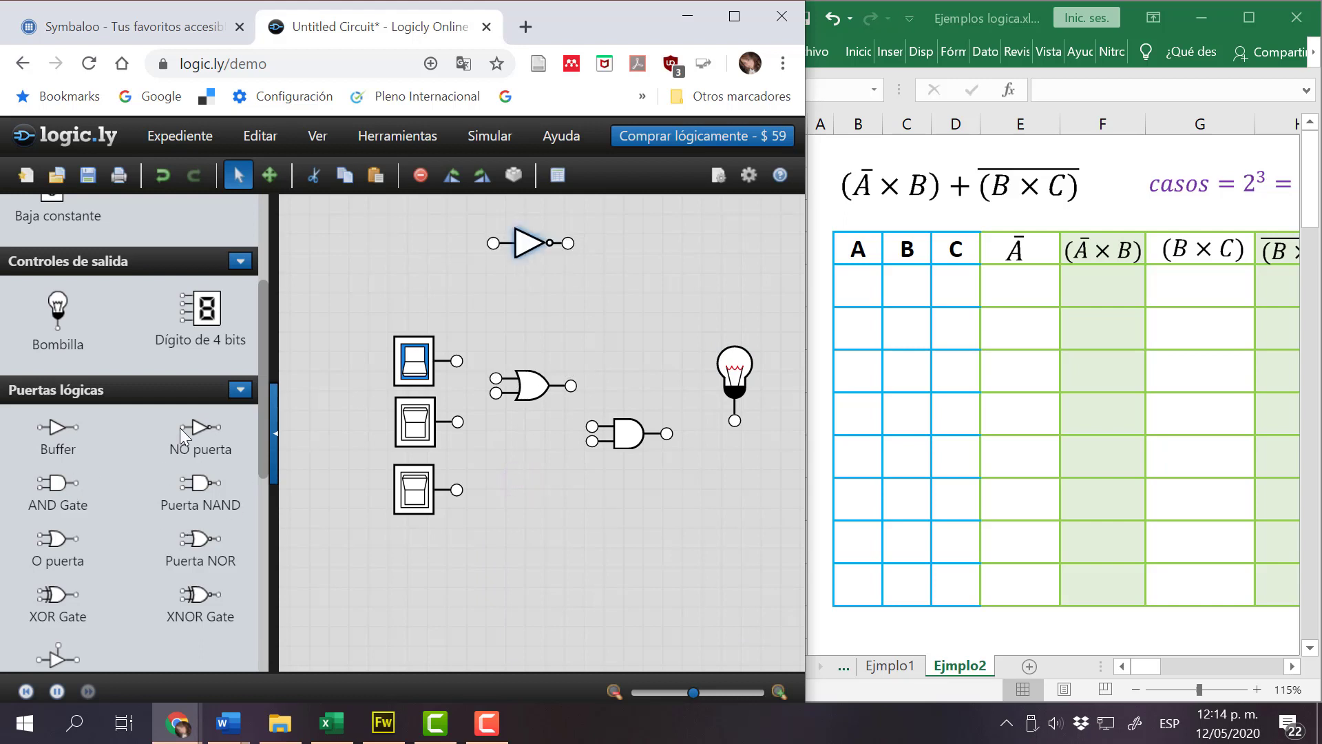
{"action": "left_click_drag", "start_coordinate": [200, 431], "coordinate": [667, 254]}
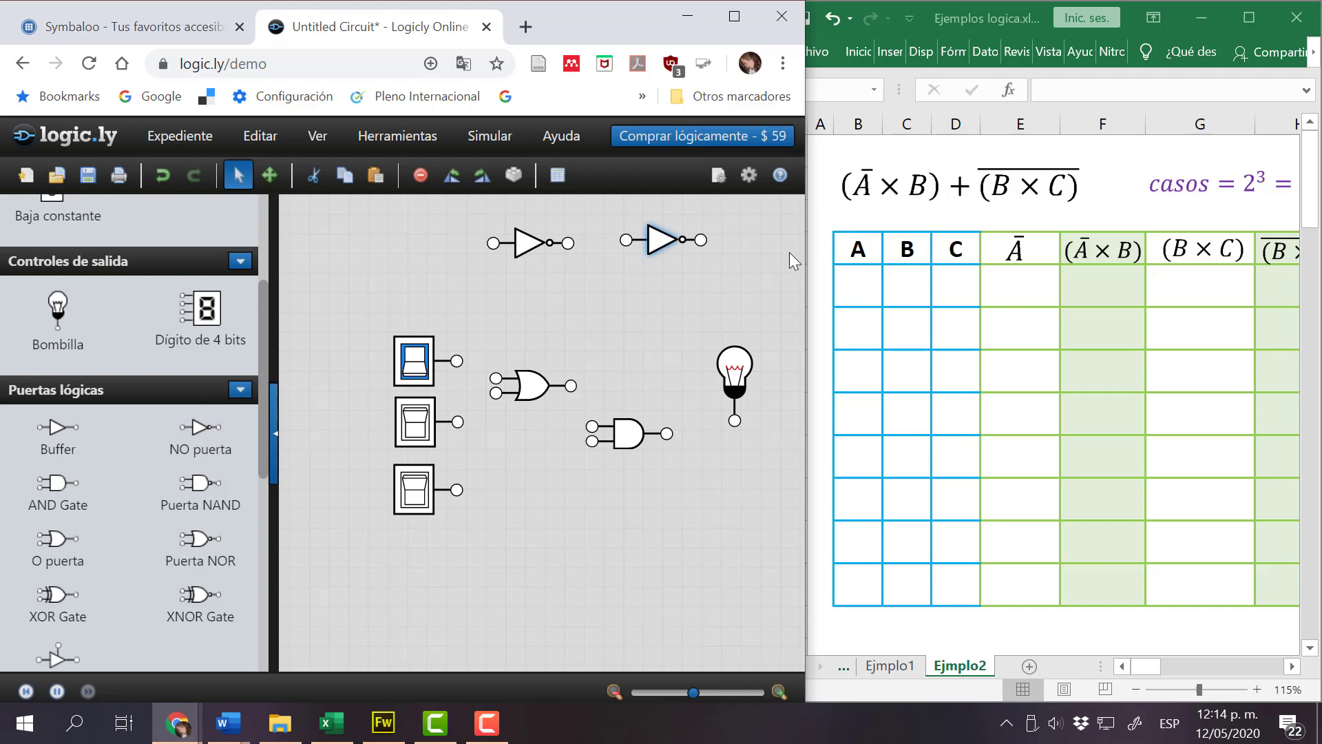
Move the AND and OR gates near the NOT gates, add a second AND gate and space out the input switches.
{"action": "left_click_drag", "start_coordinate": [629, 434], "coordinate": [524, 292]}
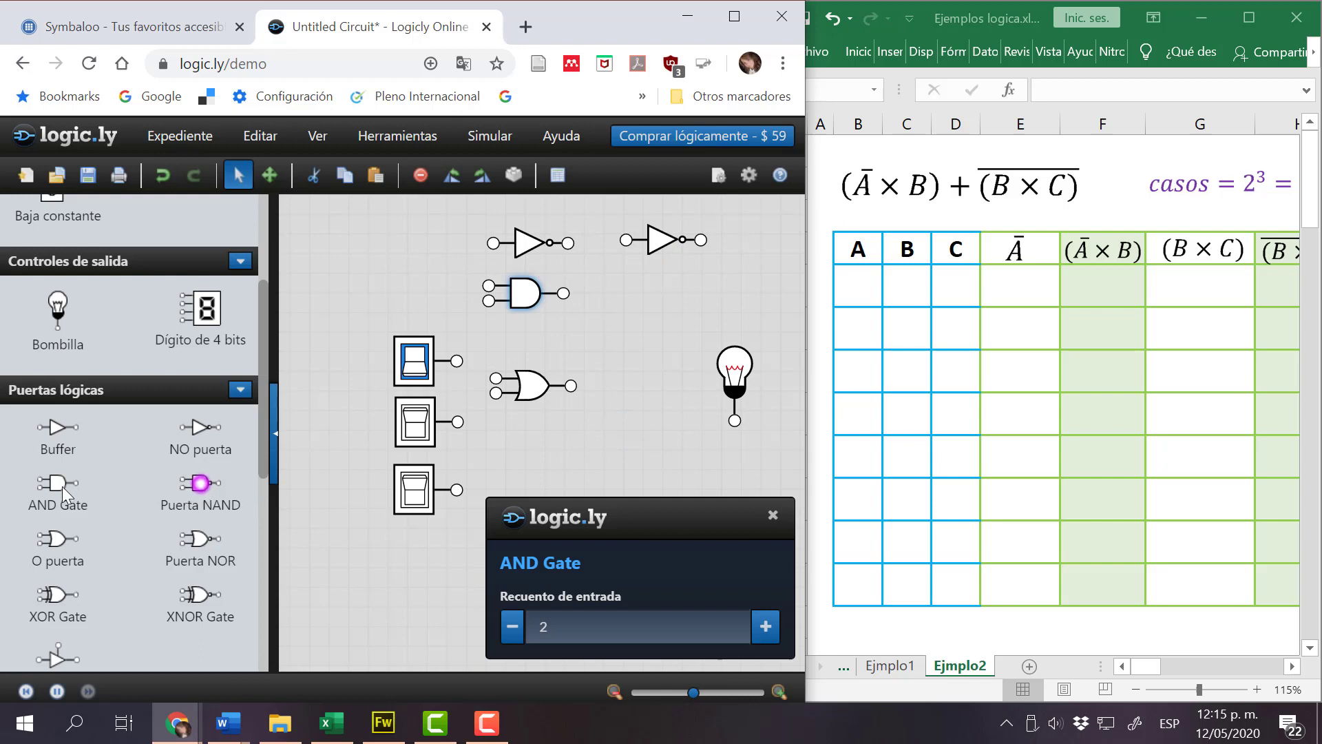
{"action": "left_click_drag", "start_coordinate": [62, 489], "coordinate": [668, 297]}
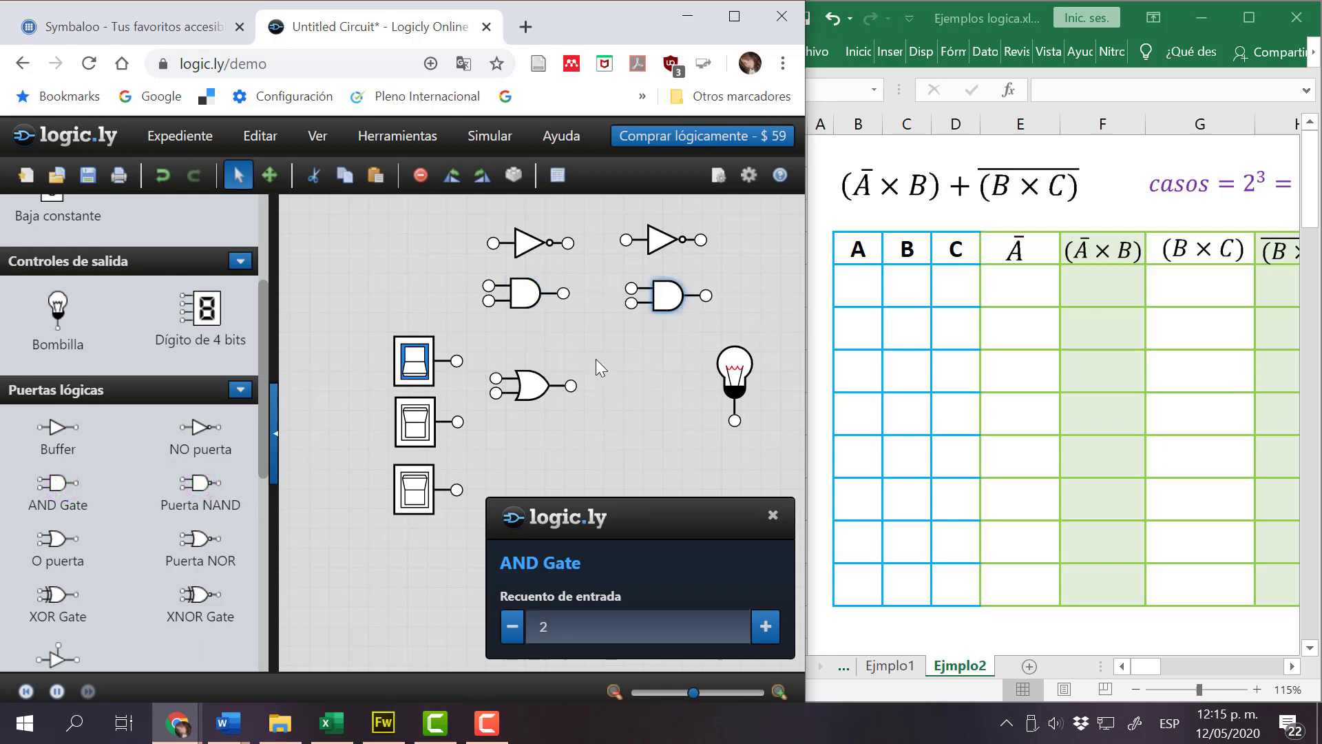
{"action": "left_click_drag", "start_coordinate": [527, 390], "coordinate": [765, 262]}
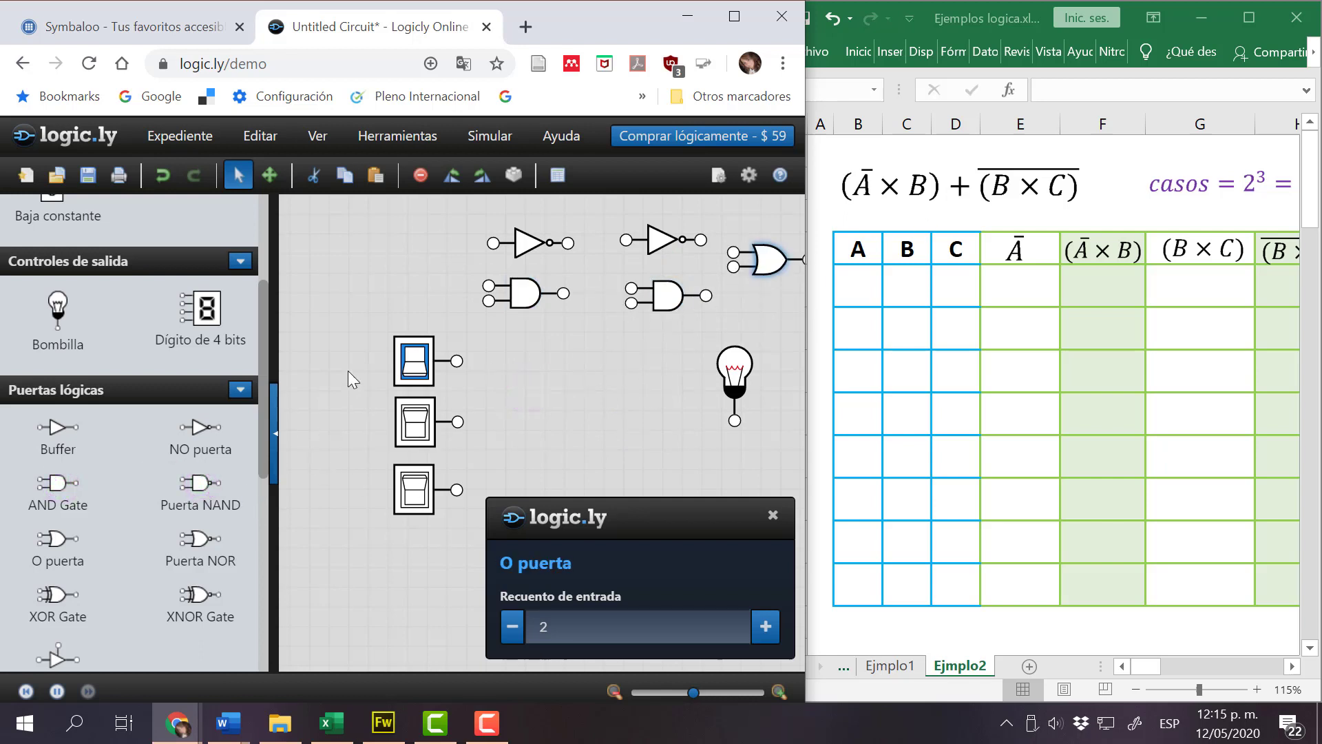
{"action": "left_click_drag", "start_coordinate": [414, 360], "coordinate": [385, 344]}
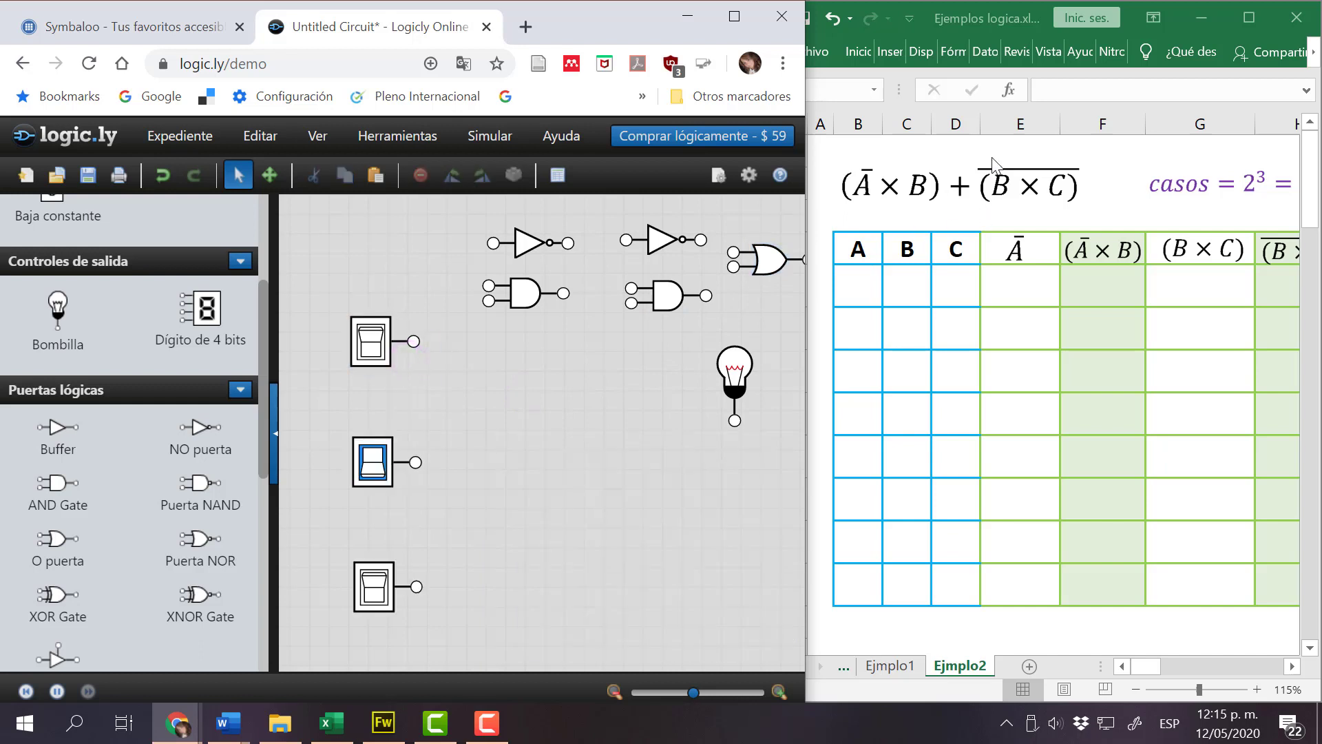
Fill columns A, B and C of the Ejmplo2 table with the eight input combinations from 000 to 111.
{"action": "left_click", "coordinate": [856, 286]}
{"action": "left_click", "coordinate": [951, 288]}
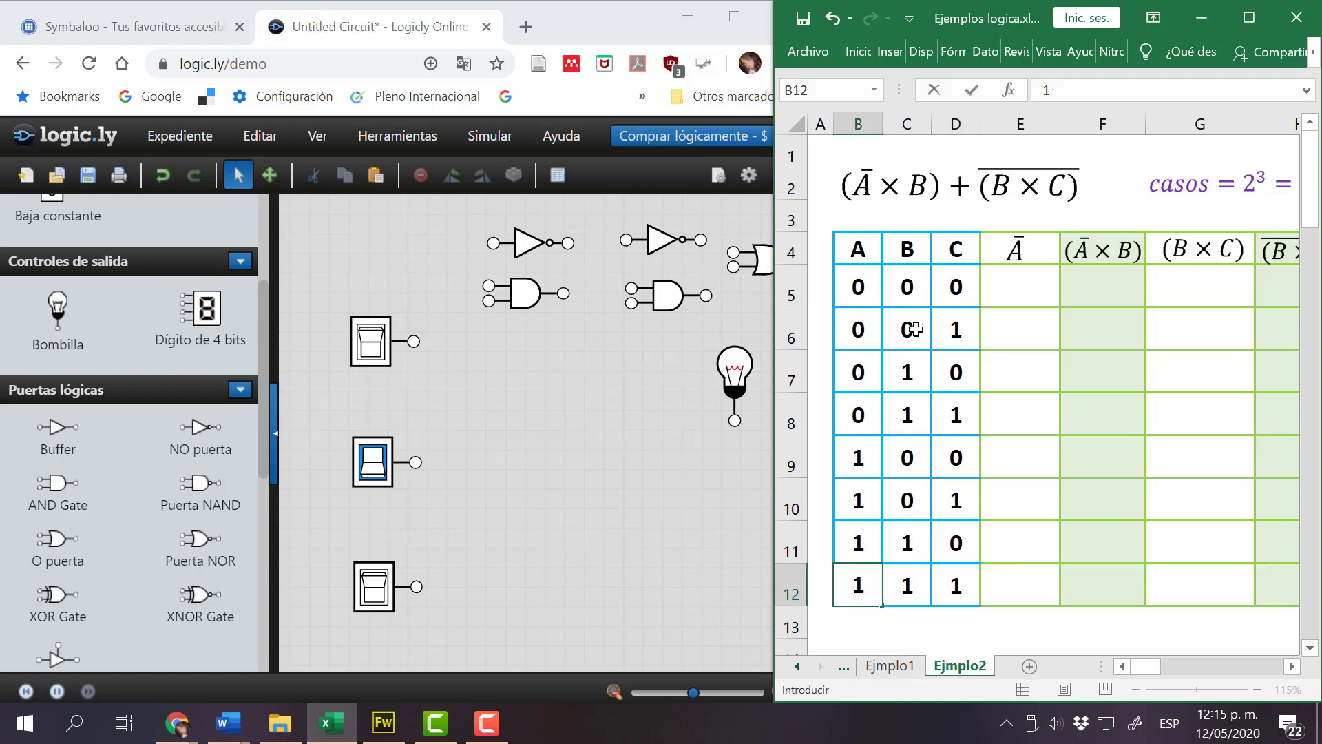
Switch input A on in Logicly and connect it to a NOT gate for the Ā term.
{"action": "left_click", "coordinate": [1018, 252]}
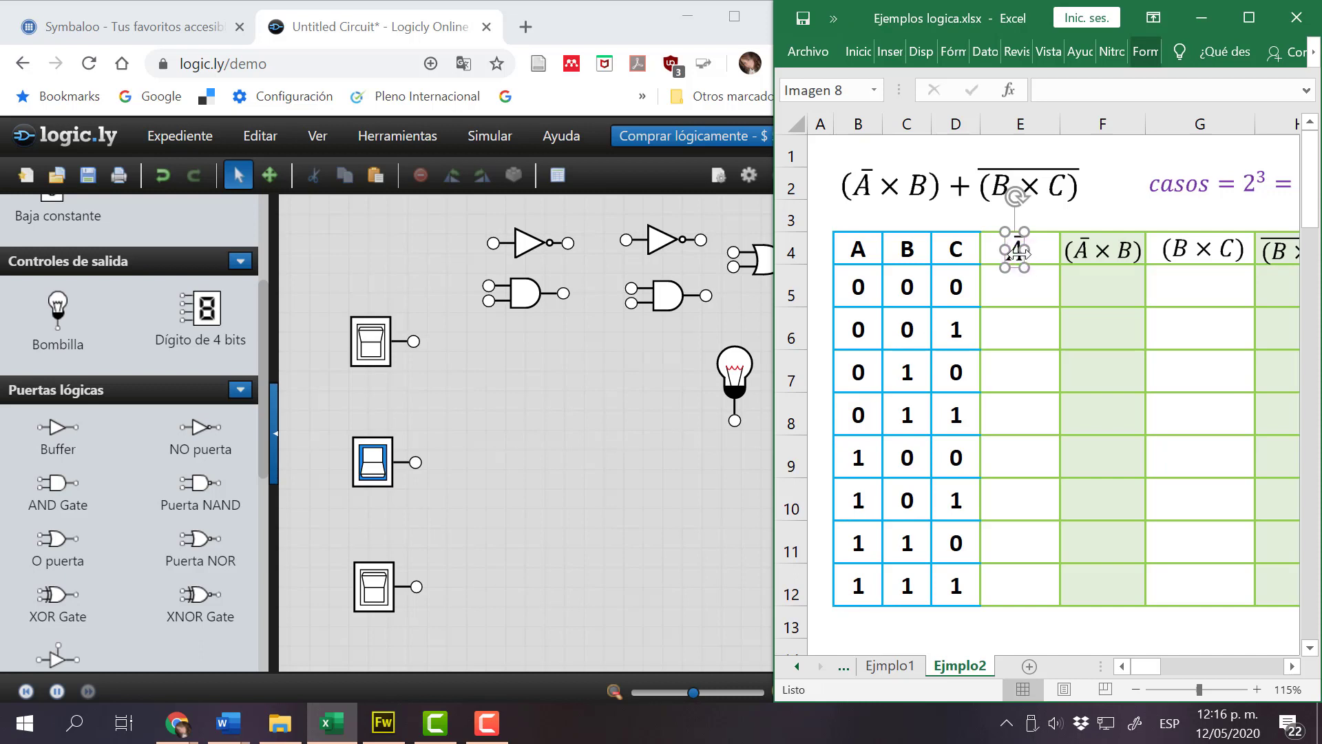
{"action": "left_click", "coordinate": [371, 345]}
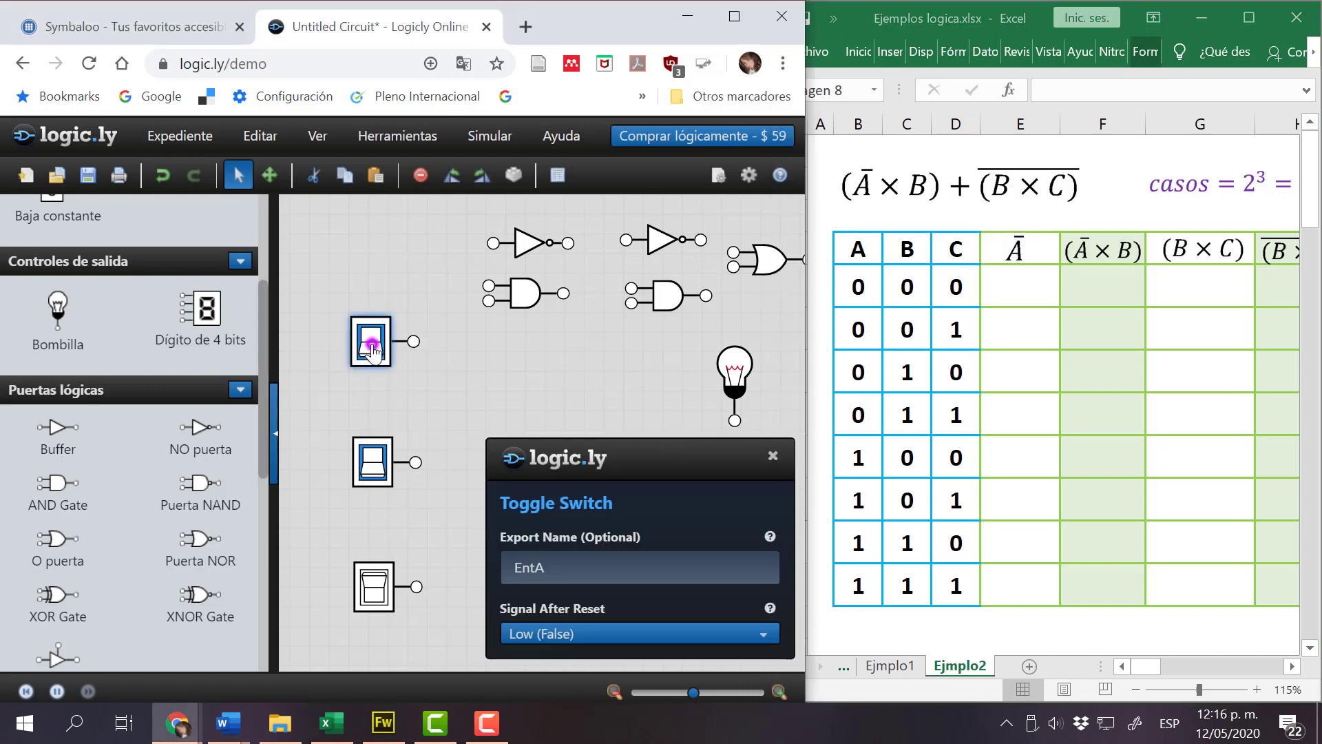
{"action": "left_click_drag", "start_coordinate": [529, 242], "coordinate": [474, 340]}
{"action": "left_click", "coordinate": [274, 436]}
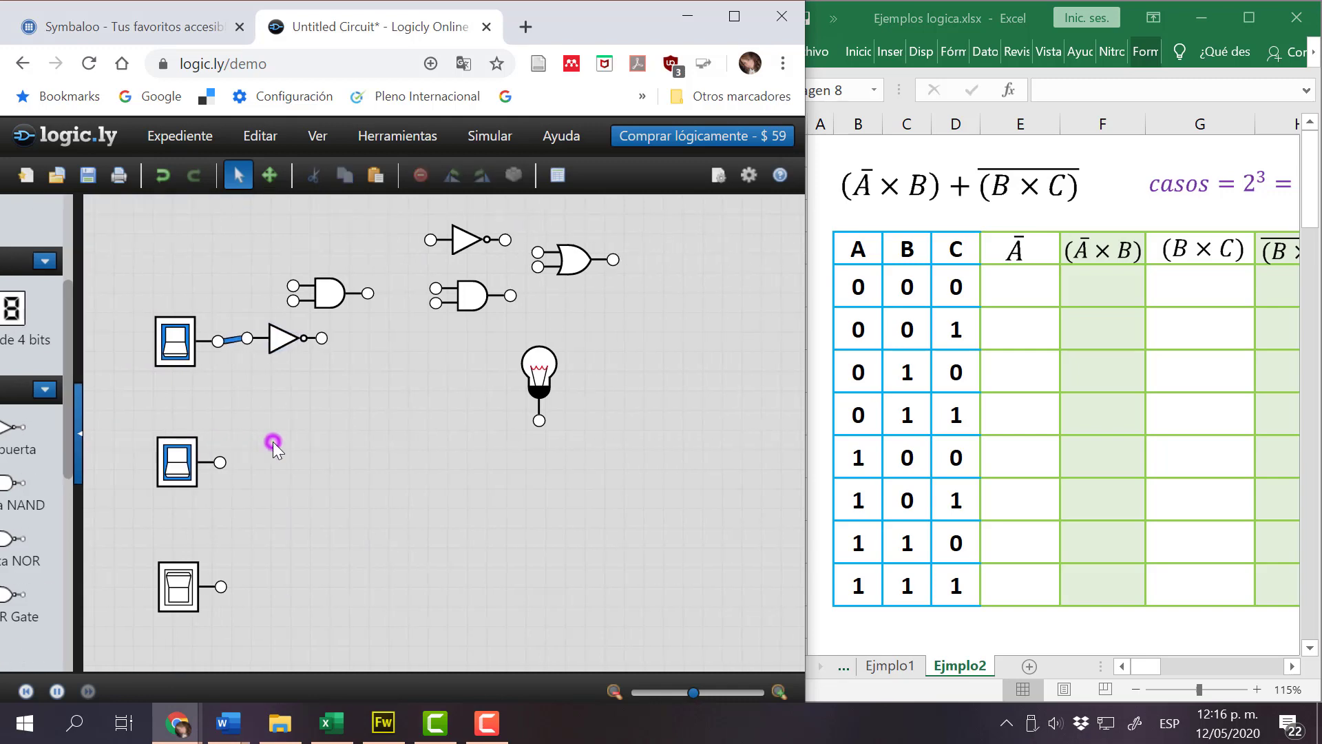
Connect the bulb to the NOT gate's output with the AND gates moved aside, and test Ā by toggling A off and on.
{"action": "left_click_drag", "start_coordinate": [258, 293], "coordinate": [258, 235]}
{"action": "left_click_drag", "start_coordinate": [399, 294], "coordinate": [613, 240]}
{"action": "left_click_drag", "start_coordinate": [466, 372], "coordinate": [324, 384]}
{"action": "left_click", "coordinate": [110, 344]}
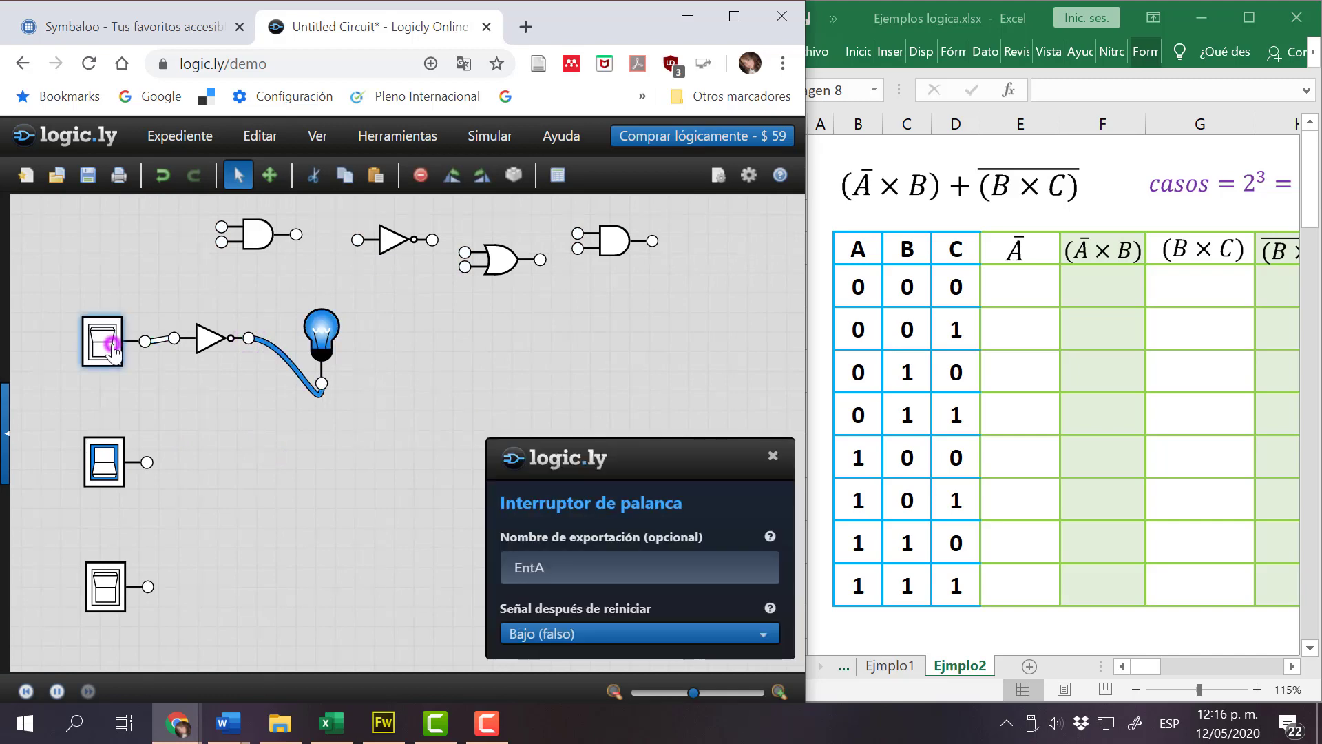
{"action": "left_click", "coordinate": [105, 355]}
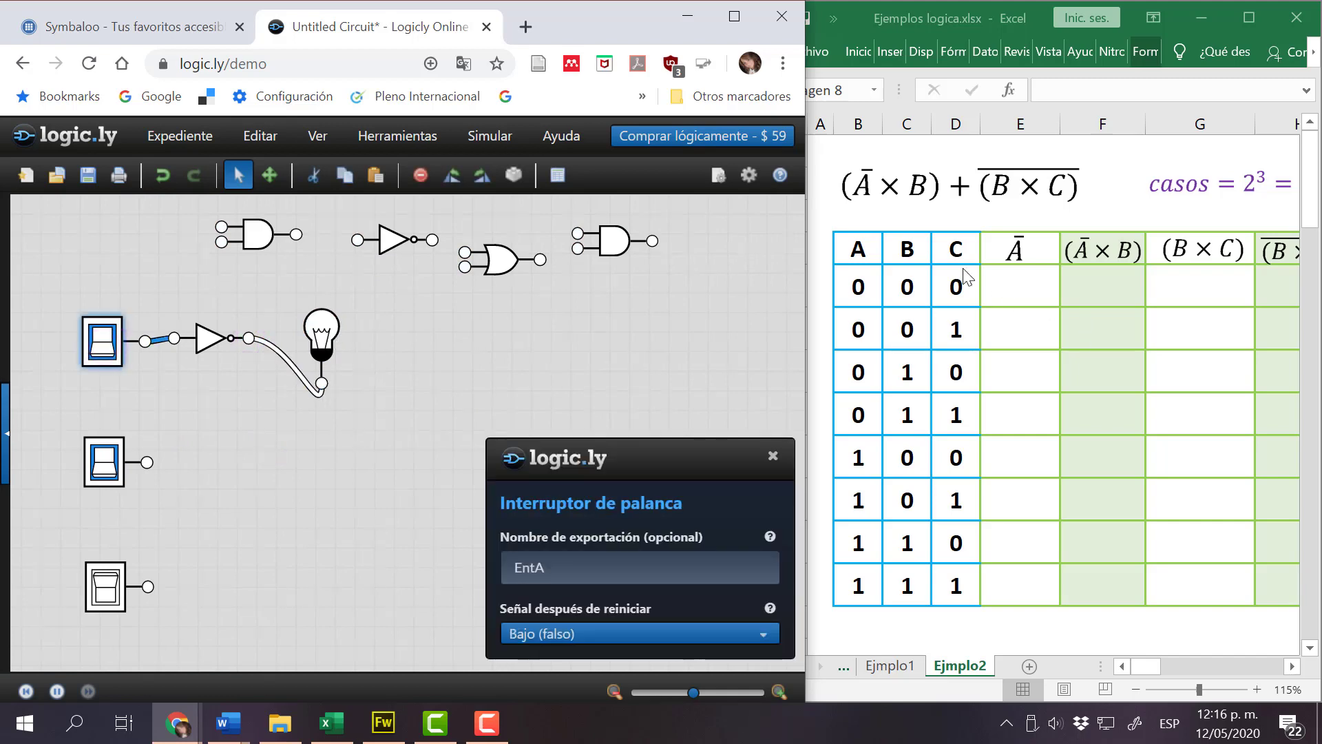
Hide worksheet columns C and D in Excel so the A and Ā columns sit side by side.
{"action": "left_click_drag", "start_coordinate": [907, 124], "coordinate": [953, 115]}
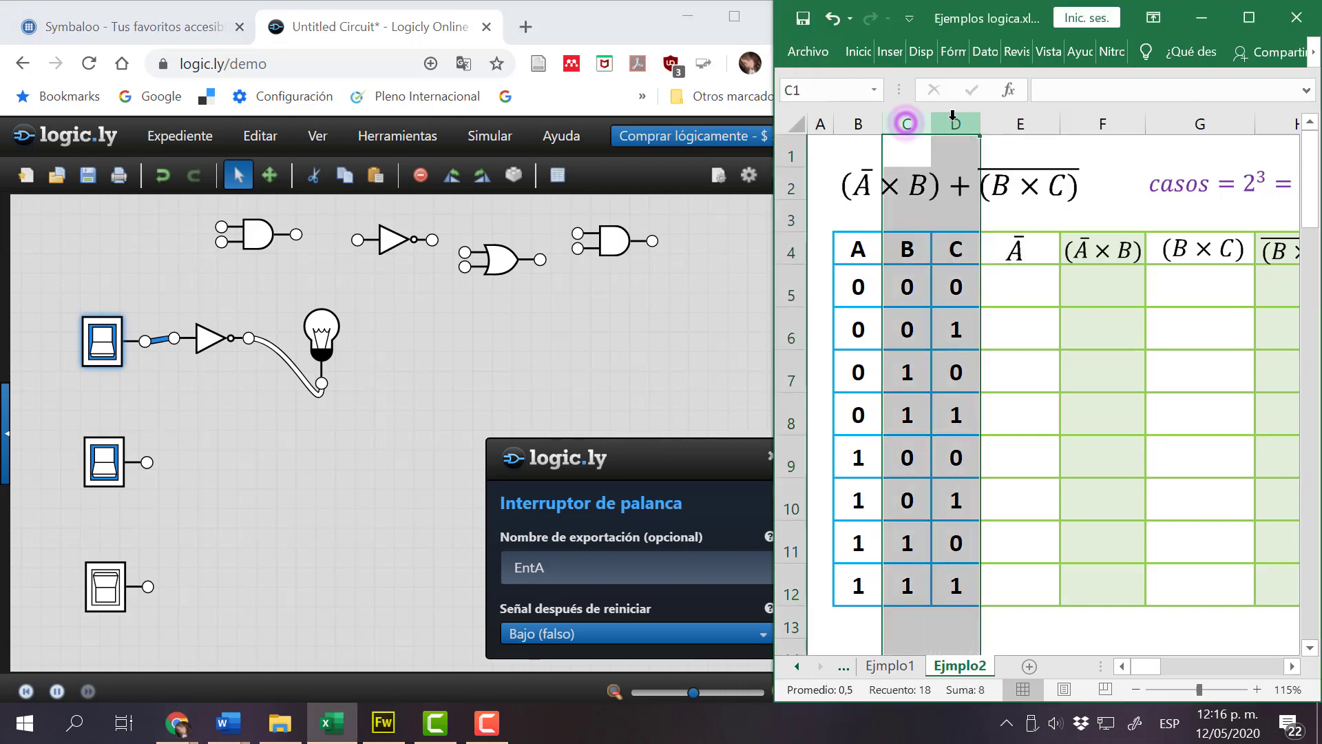
{"action": "right_click", "coordinate": [954, 117]}
{"action": "left_click", "coordinate": [1023, 401]}
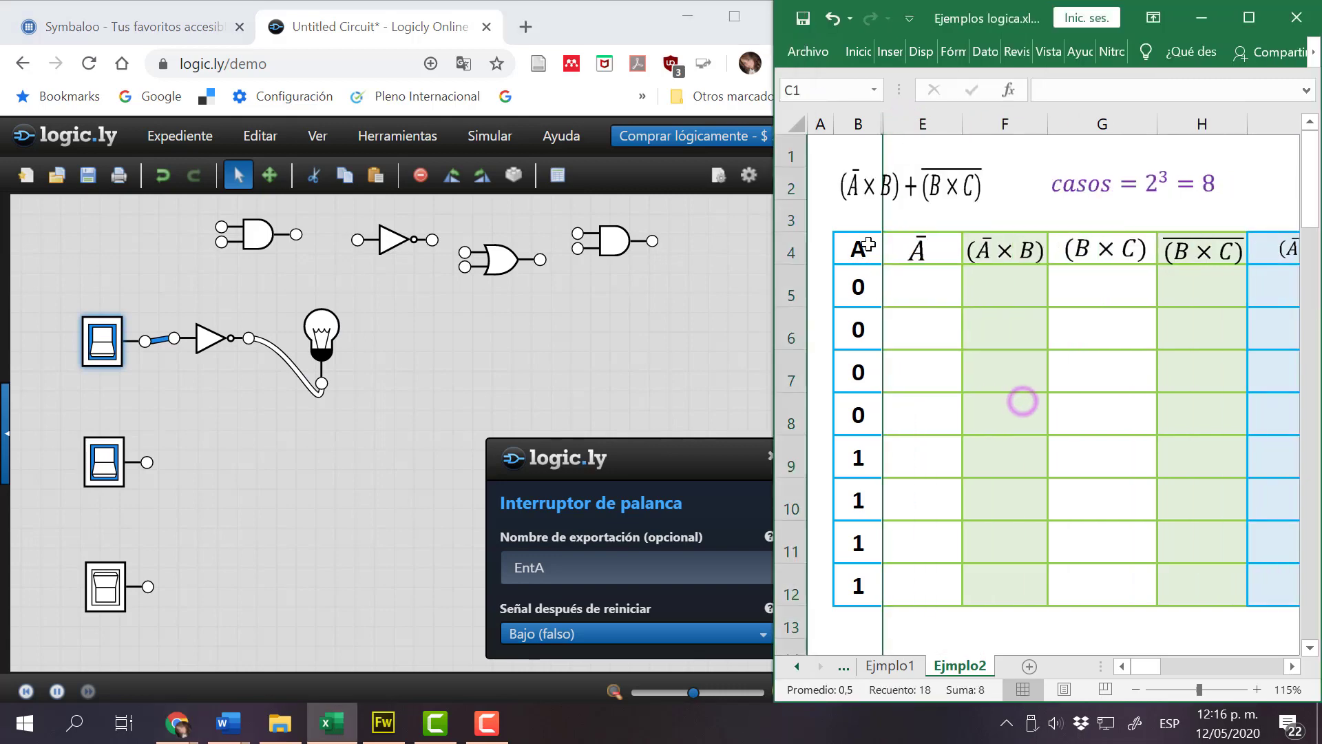
Fill the Ā column with 1 in E5:E8 and 0 in E9:E12.
{"action": "left_click", "coordinate": [919, 284]}
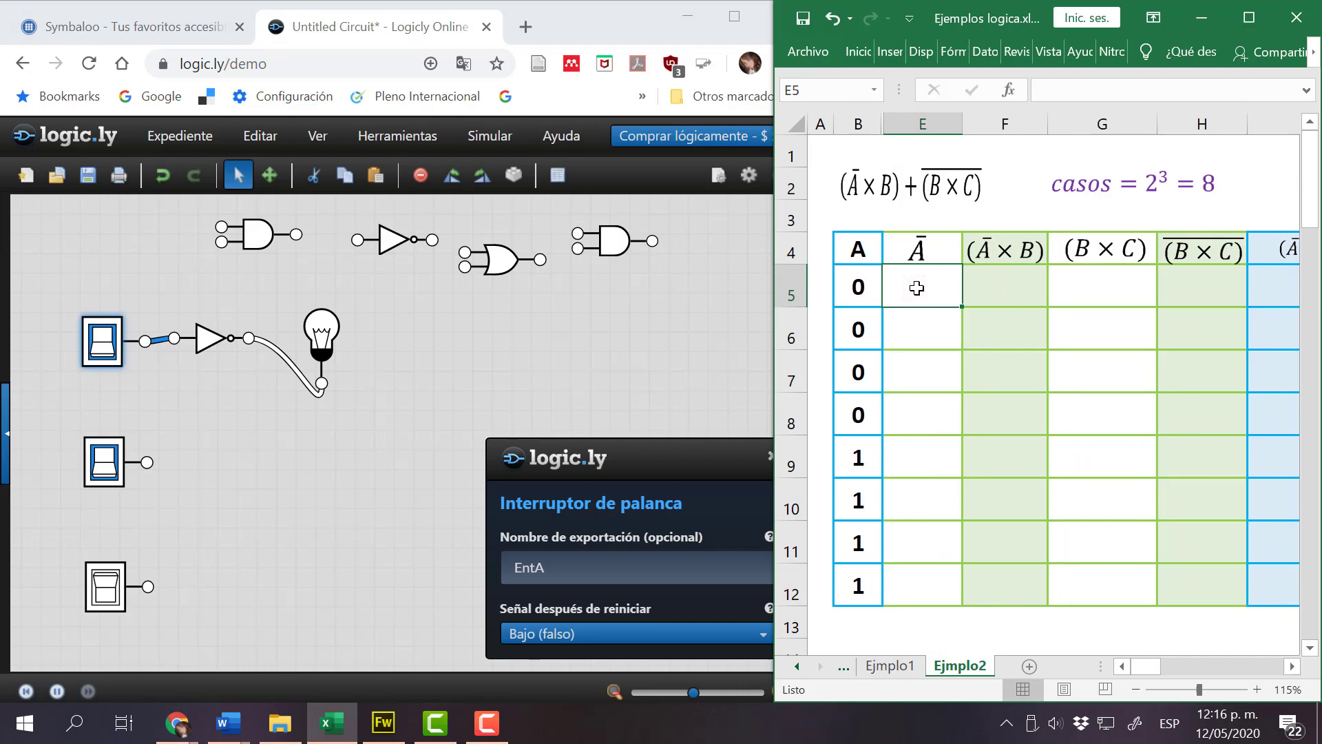
{"action": "type", "text": "1"}
{"action": "key", "text": "Return"}
{"action": "type", "text": "1"}
{"action": "key", "text": "Return"}
{"action": "type", "text": "1"}
{"action": "key", "text": "Return"}
{"action": "type", "text": "1"}
{"action": "key", "text": "Return"}
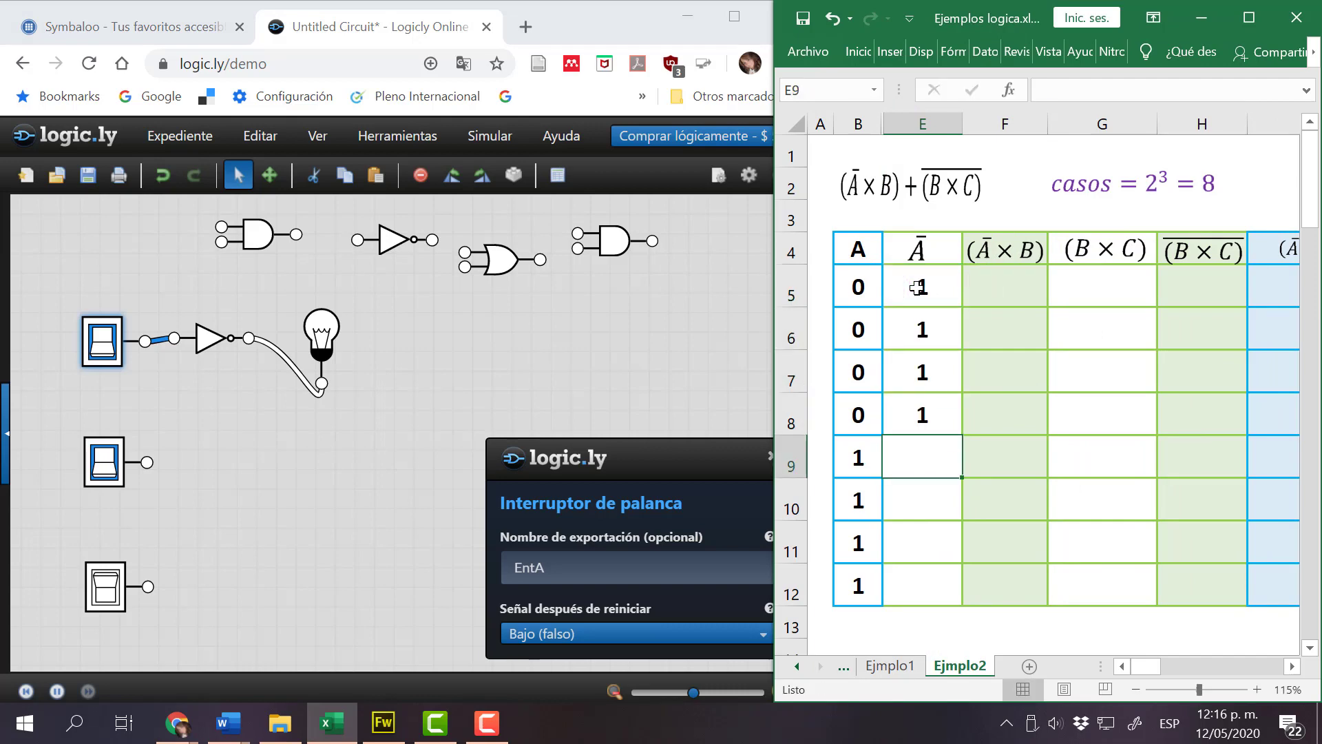
{"action": "type", "text": "0"}
{"action": "key", "text": "Return"}
{"action": "type", "text": "0"}
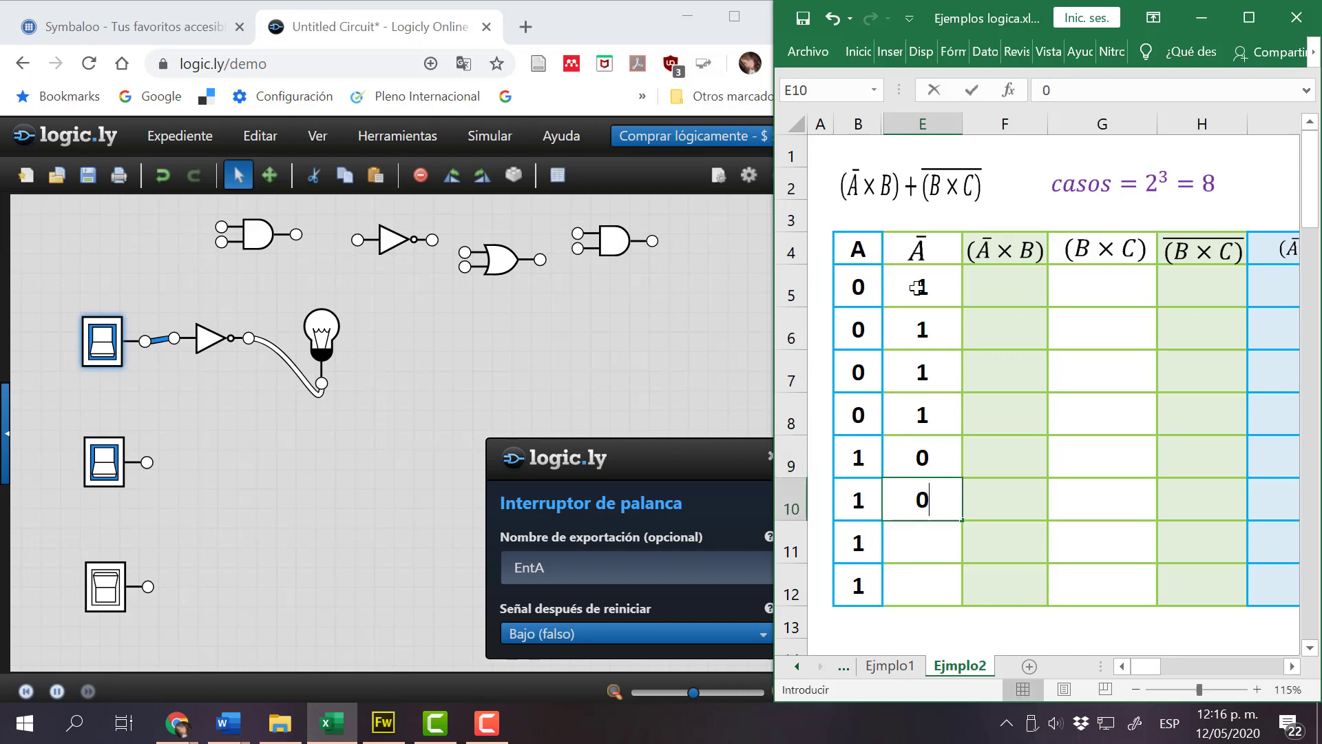
{"action": "key", "text": "Return"}
{"action": "type", "text": "0"}
{"action": "key", "text": "Return"}
{"action": "type", "text": "0"}
{"action": "key", "text": "Return"}
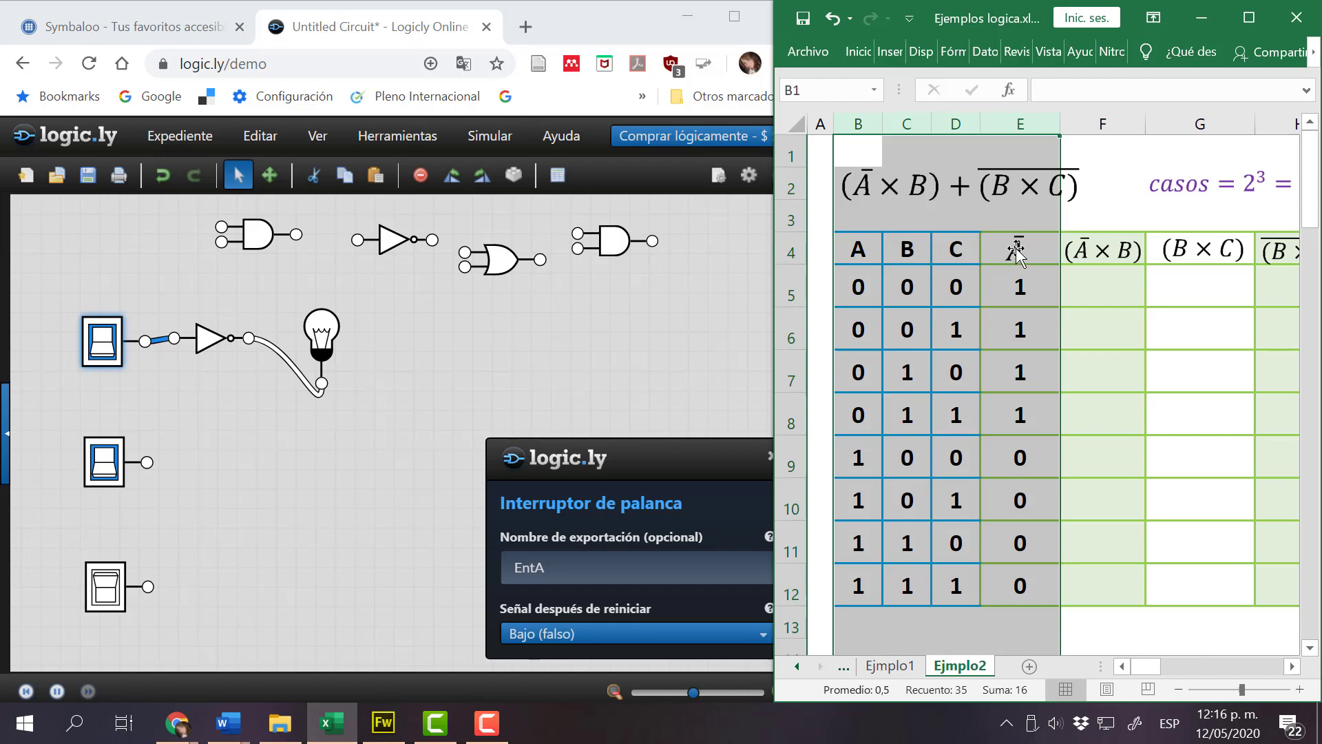
Hide worksheet column D, input C, so the B and Ā columns are adjacent.
{"action": "left_click", "coordinate": [958, 122]}
{"action": "right_click", "coordinate": [957, 124]}
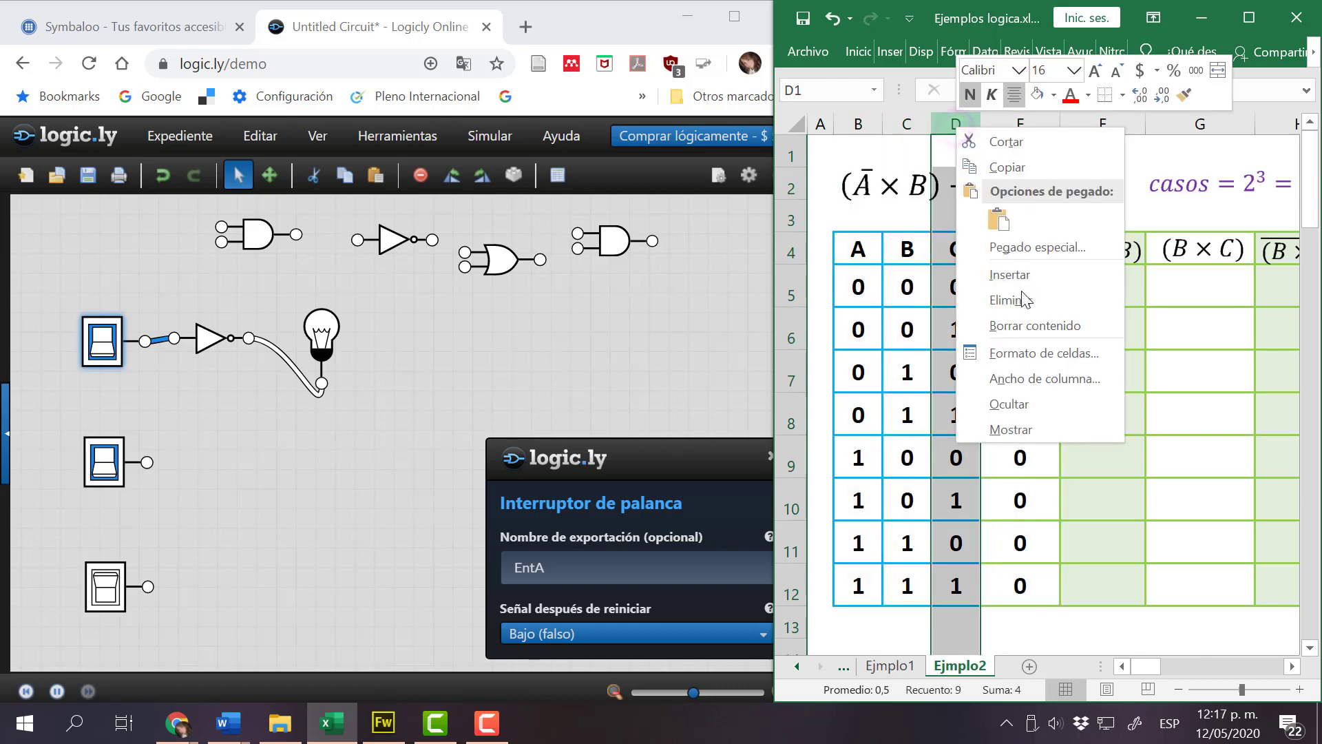
{"action": "left_click", "coordinate": [1024, 405]}
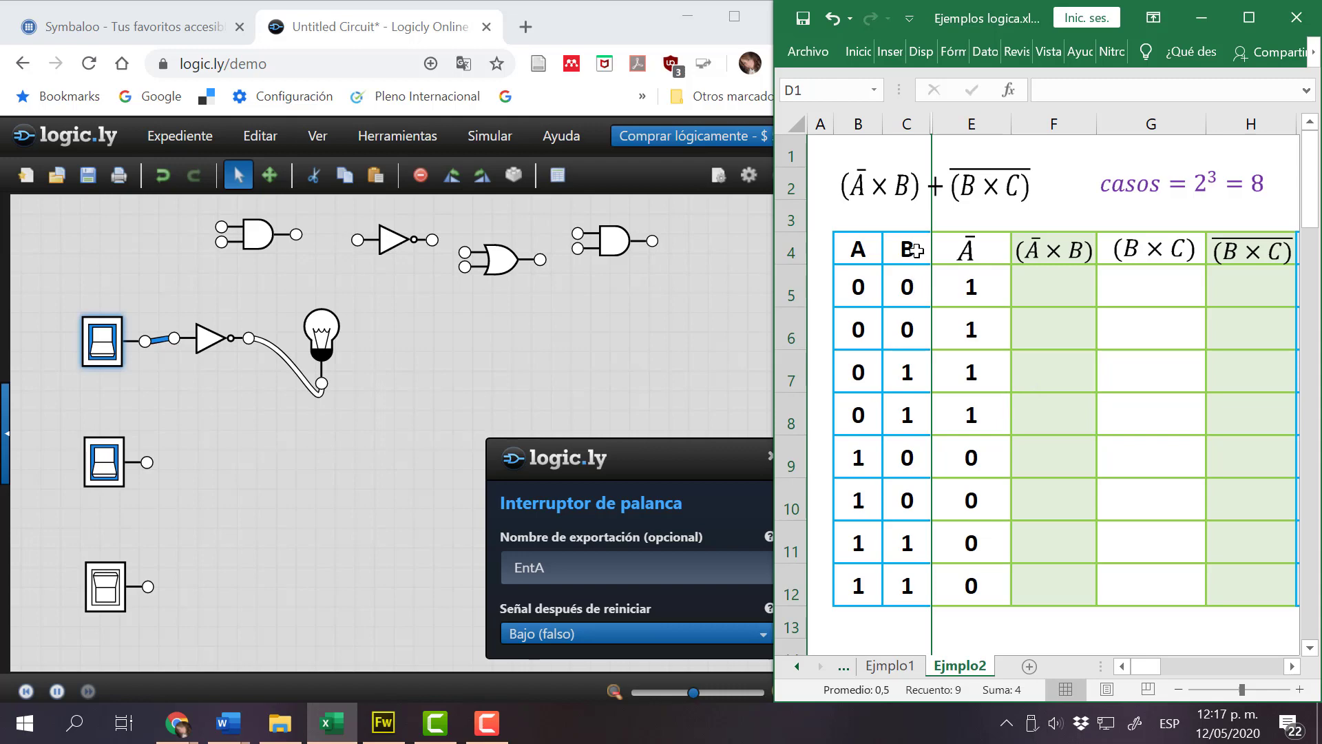
Compare the B and Ā columns and fill the (Ā×B) column with 1 in F7:F8 and 0 in the other rows.
{"action": "left_click_drag", "start_coordinate": [906, 124], "coordinate": [950, 313]}
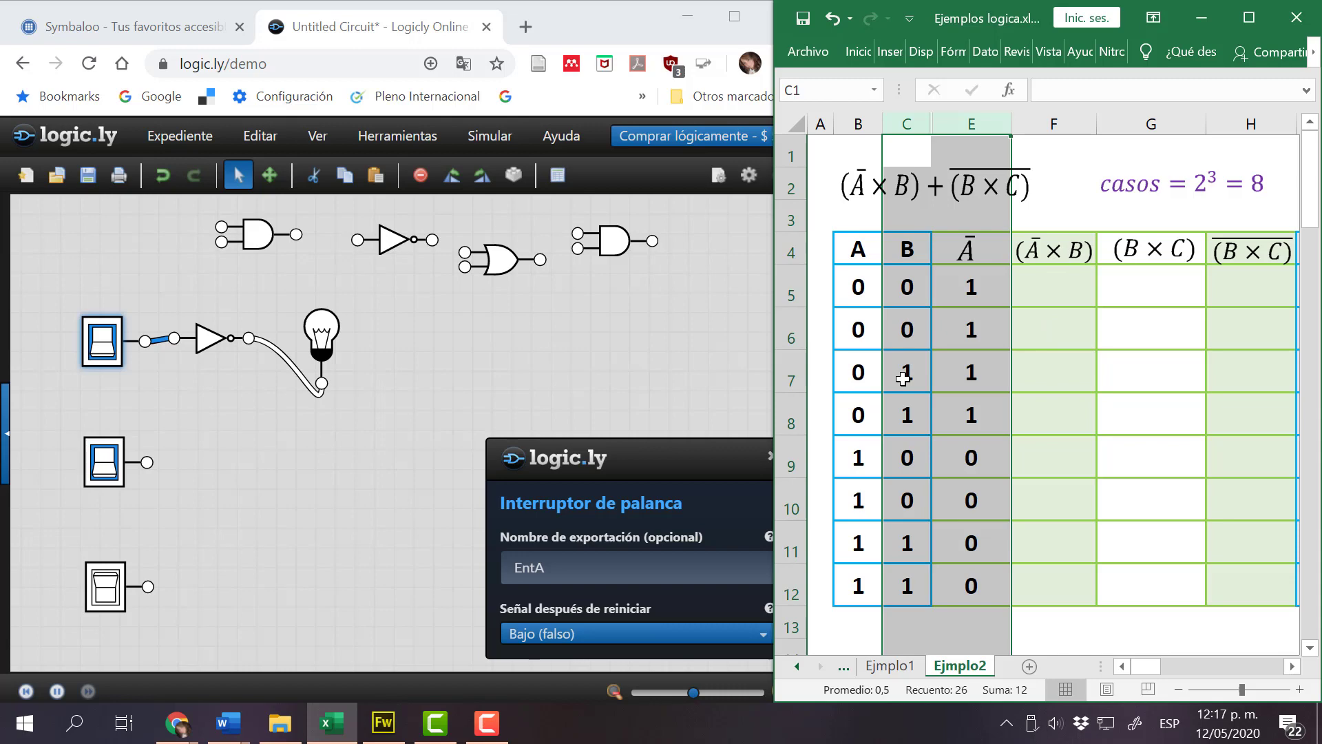
{"action": "left_click_drag", "start_coordinate": [902, 377], "coordinate": [1038, 412]}
{"action": "left_click", "coordinate": [1055, 369]}
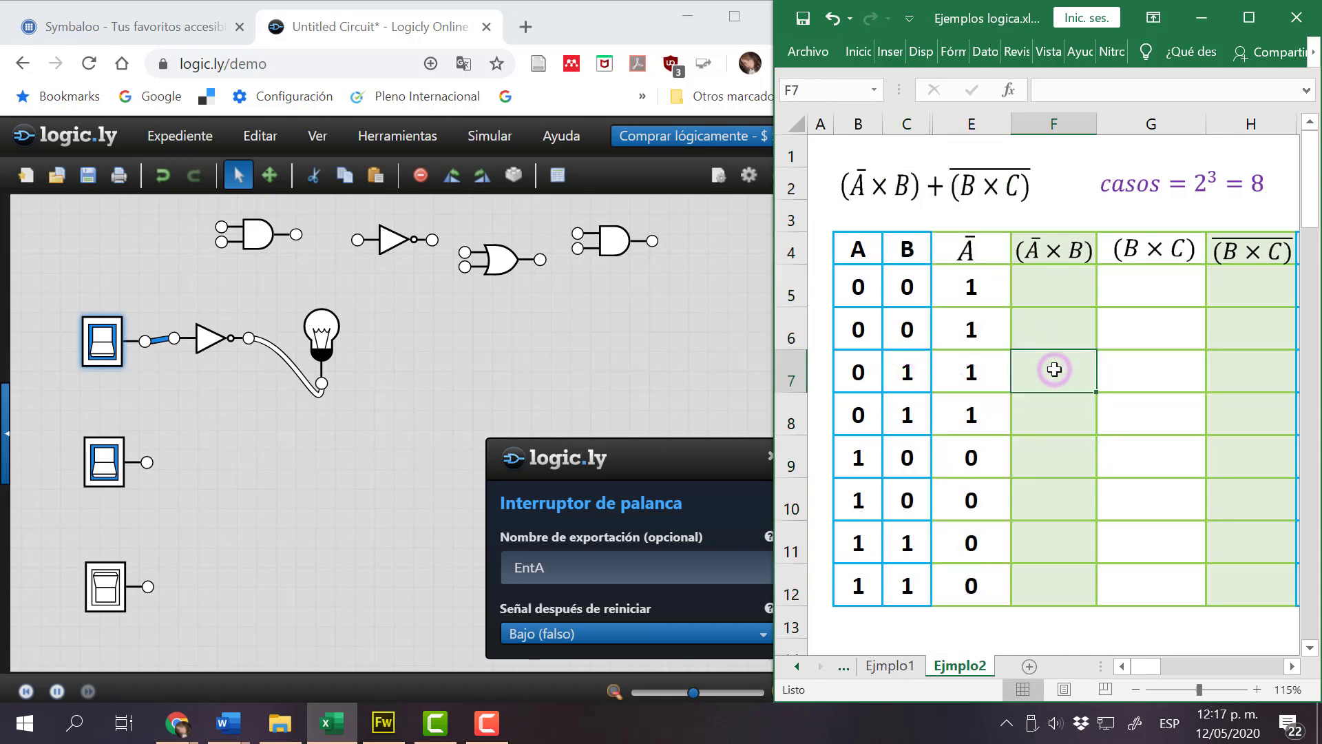
{"action": "key", "text": "Down"}
{"action": "type", "text": "1"}
{"action": "key", "text": "Return"}
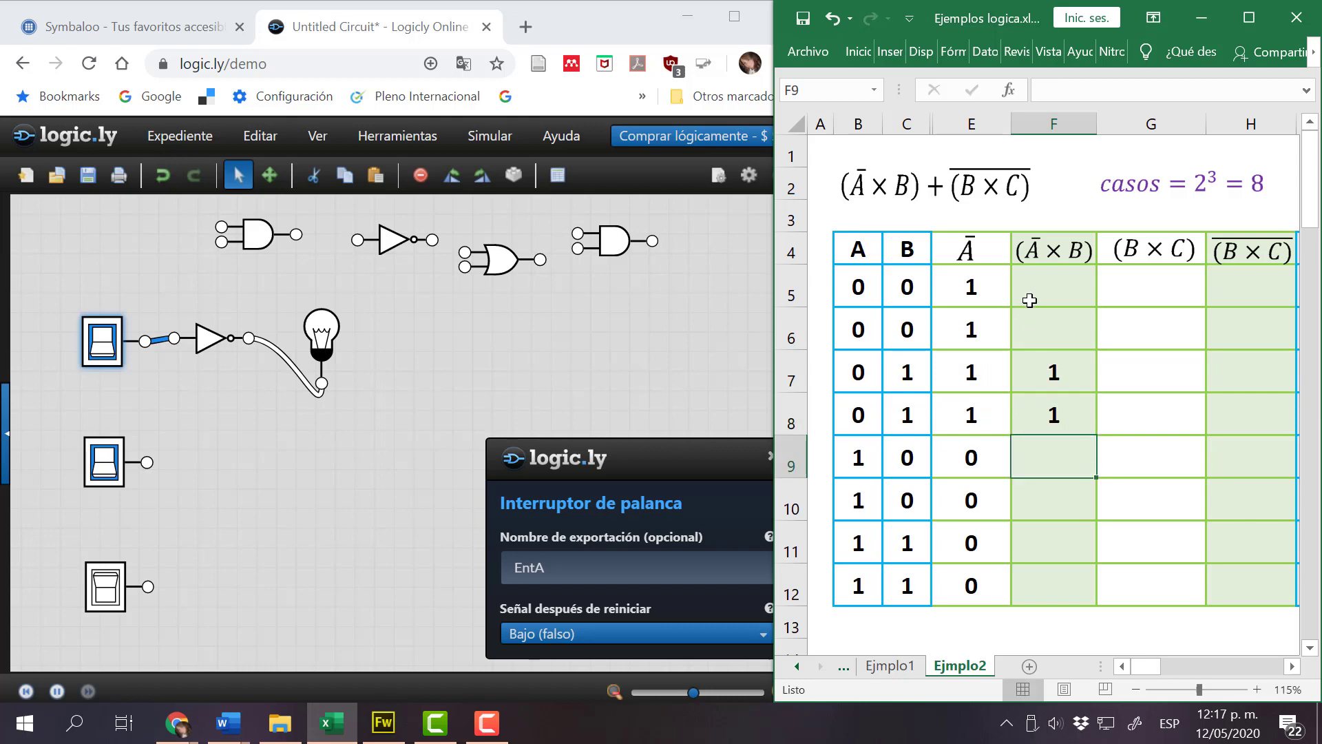
{"action": "left_click_drag", "start_coordinate": [1030, 301], "coordinate": [949, 335]}
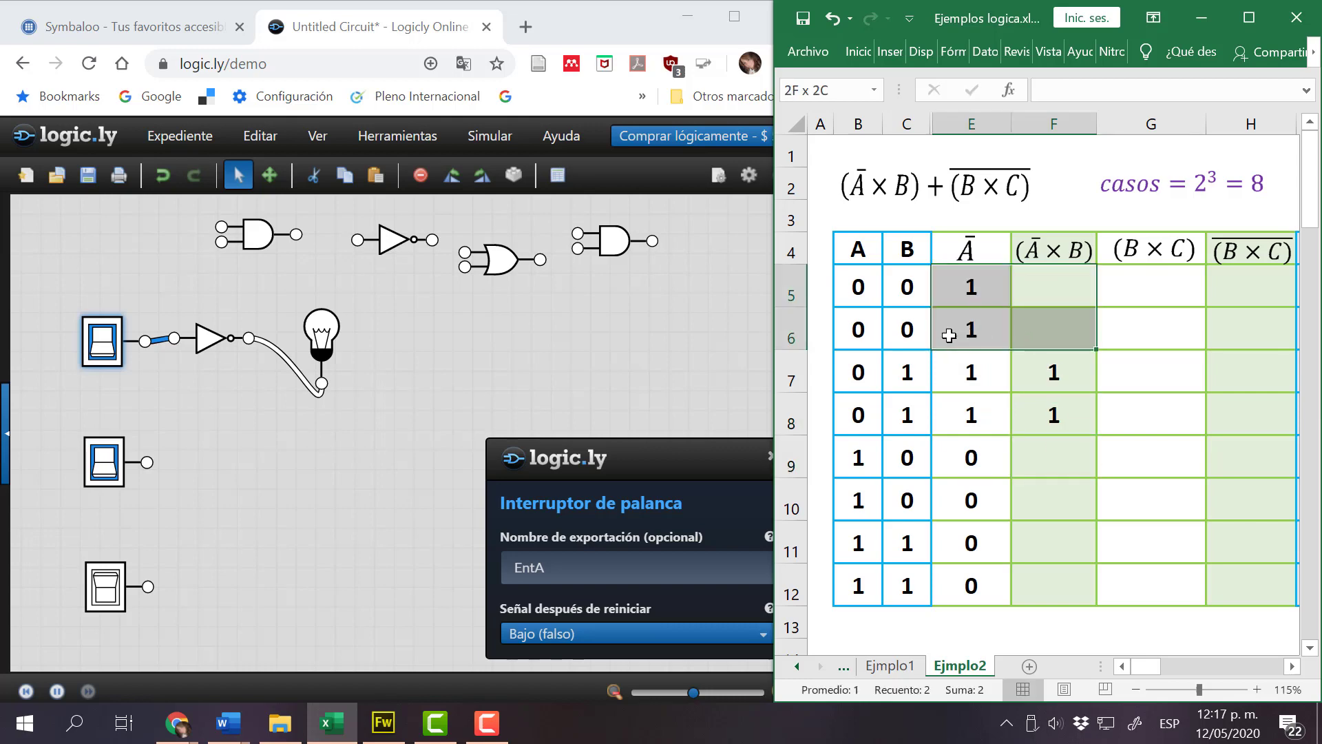
{"action": "left_click_drag", "start_coordinate": [908, 124], "coordinate": [971, 124]}
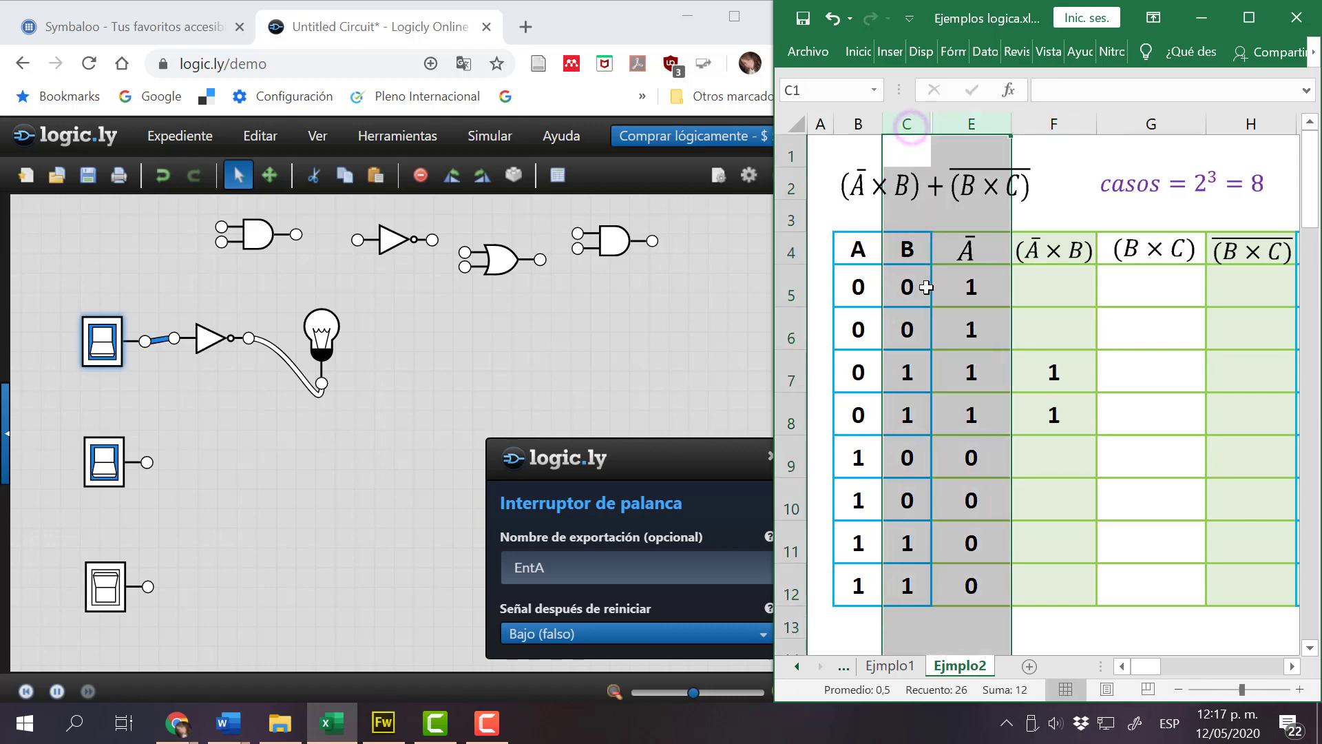
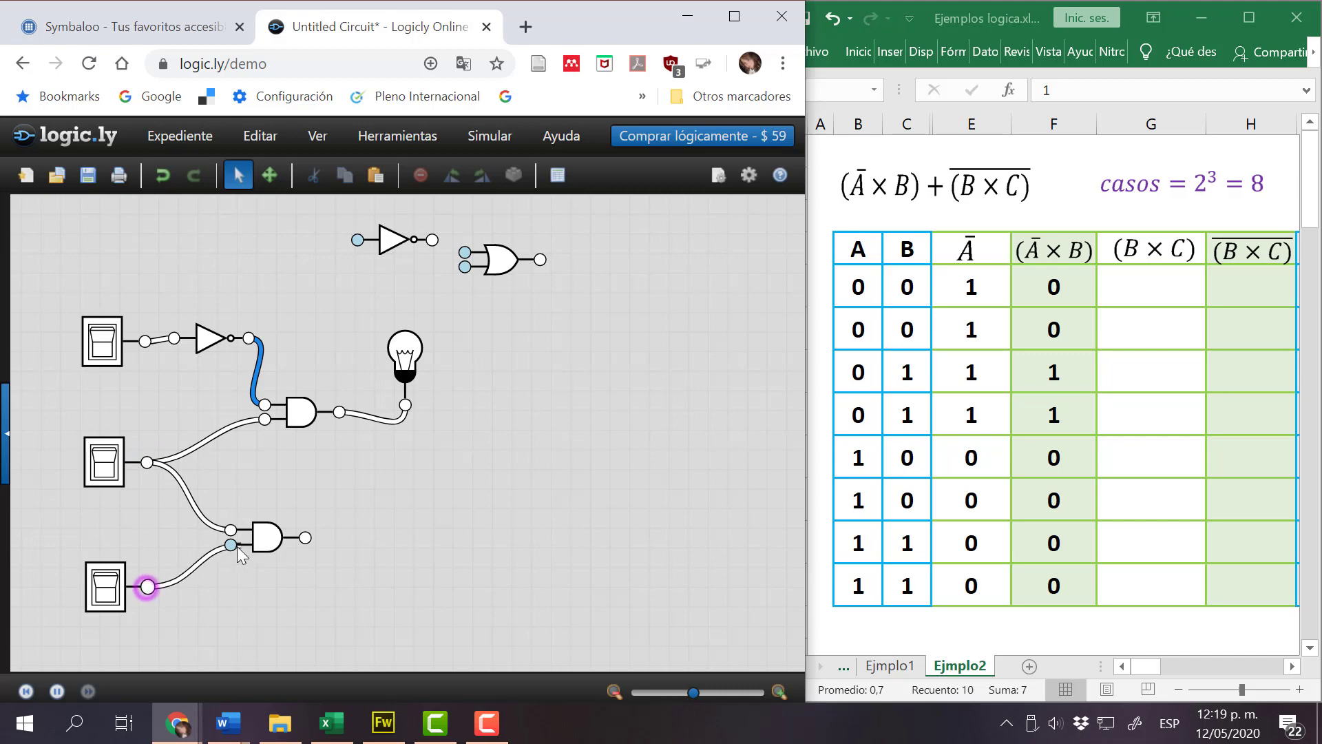
Connect the bulb to the output of the (B×C) AND gate and switch inputs B and C on.
{"action": "left_click_drag", "start_coordinate": [406, 362], "coordinate": [305, 537]}
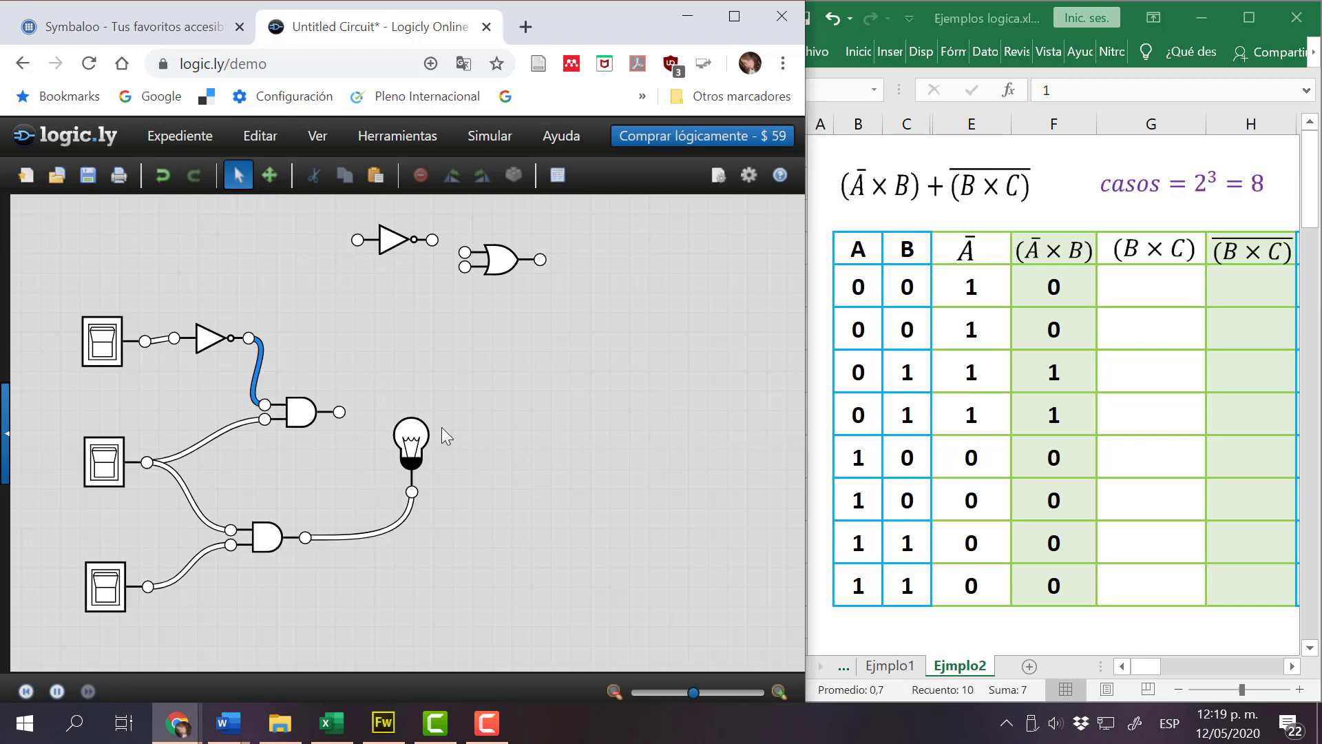
{"action": "left_click", "coordinate": [414, 443]}
{"action": "left_click", "coordinate": [105, 465]}
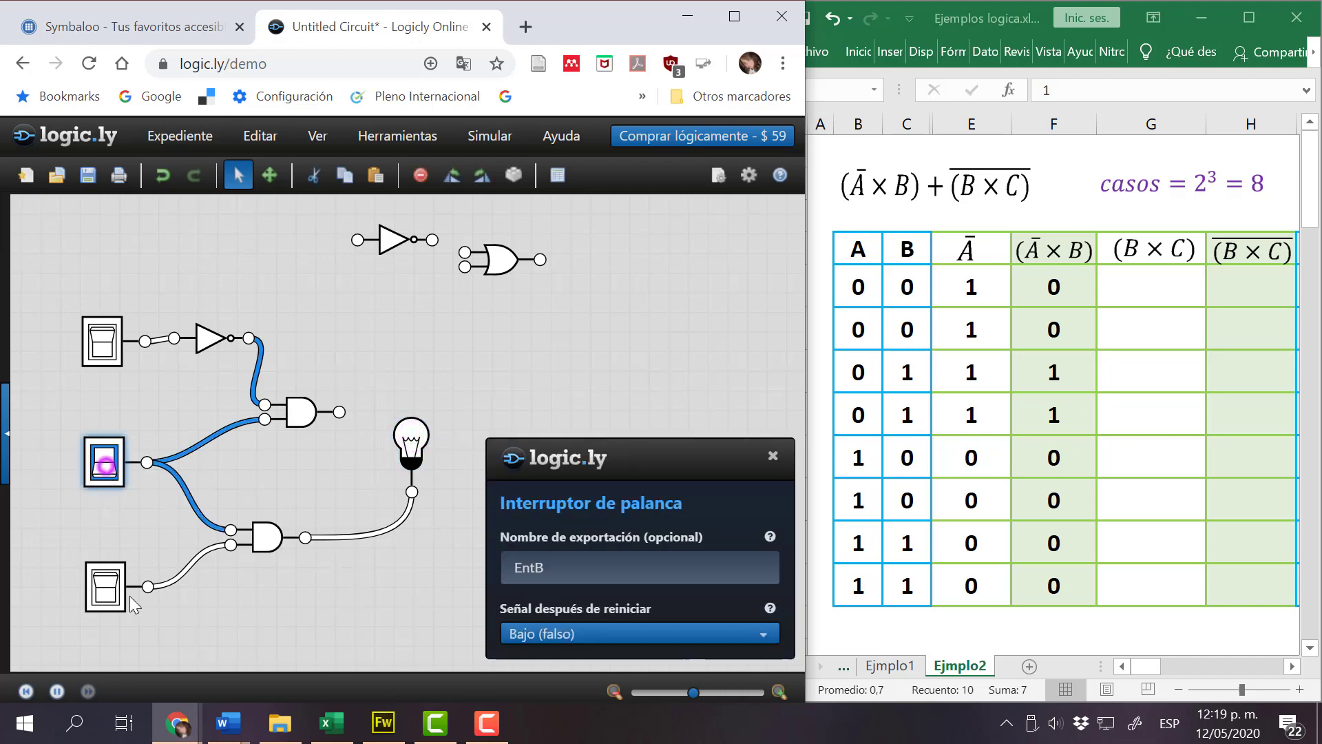
{"action": "left_click", "coordinate": [105, 587]}
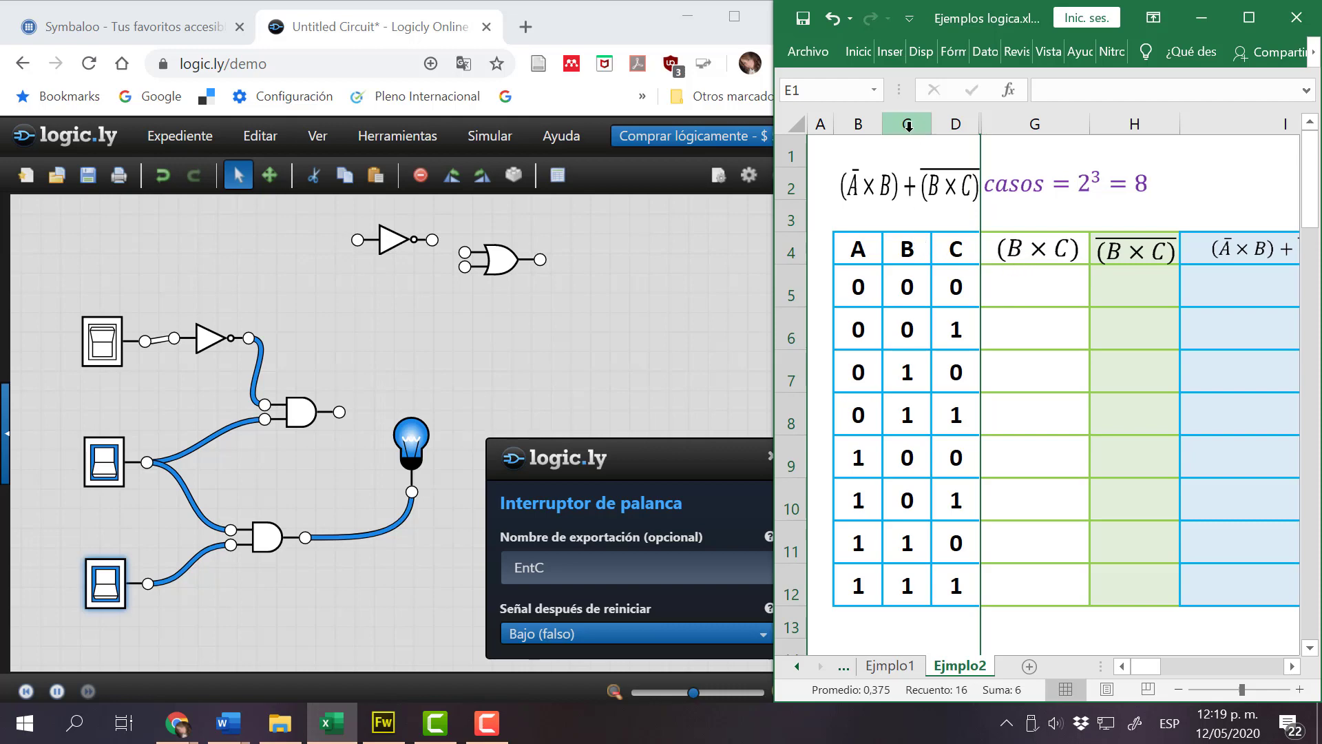
Compare the B and C columns in Excel and enter 1 in the (B×C) column at G8 and G12, rechecking both rows.
{"action": "left_click_drag", "start_coordinate": [907, 124], "coordinate": [957, 131]}
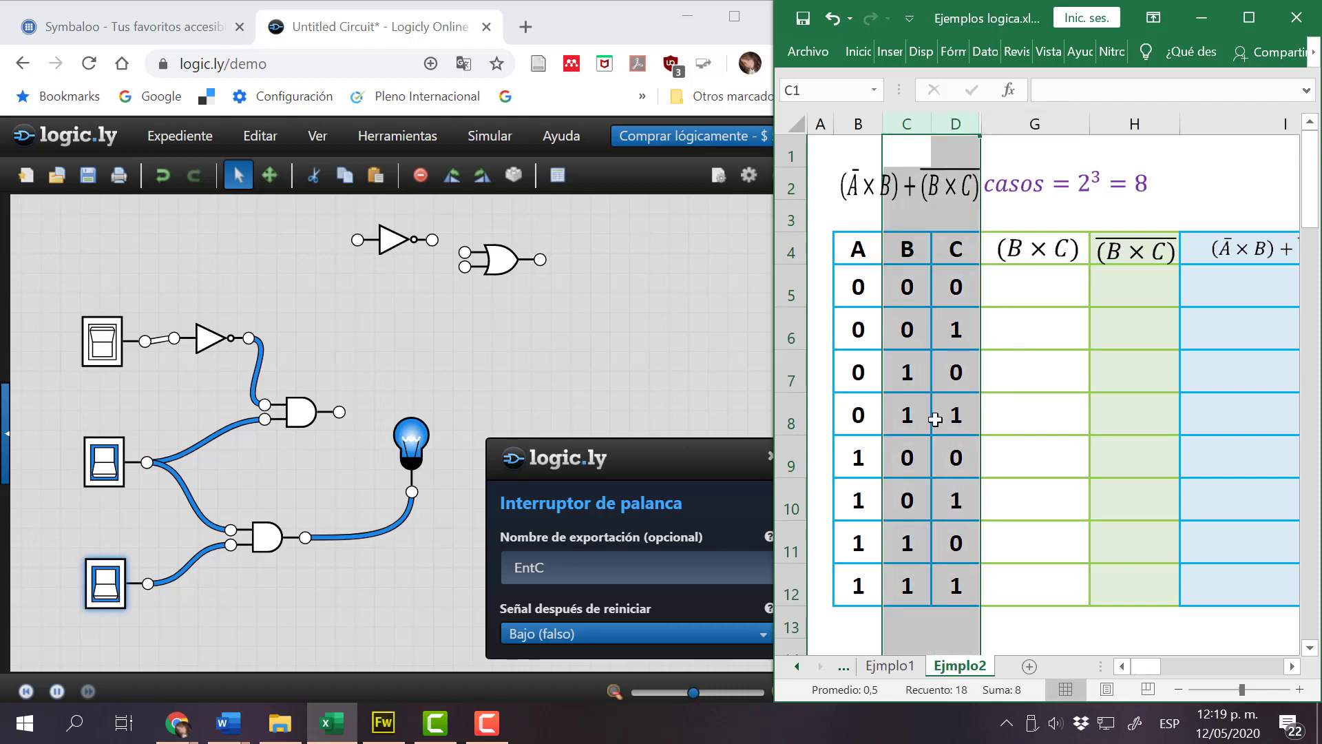
{"action": "left_click_drag", "start_coordinate": [917, 418], "coordinate": [992, 418]}
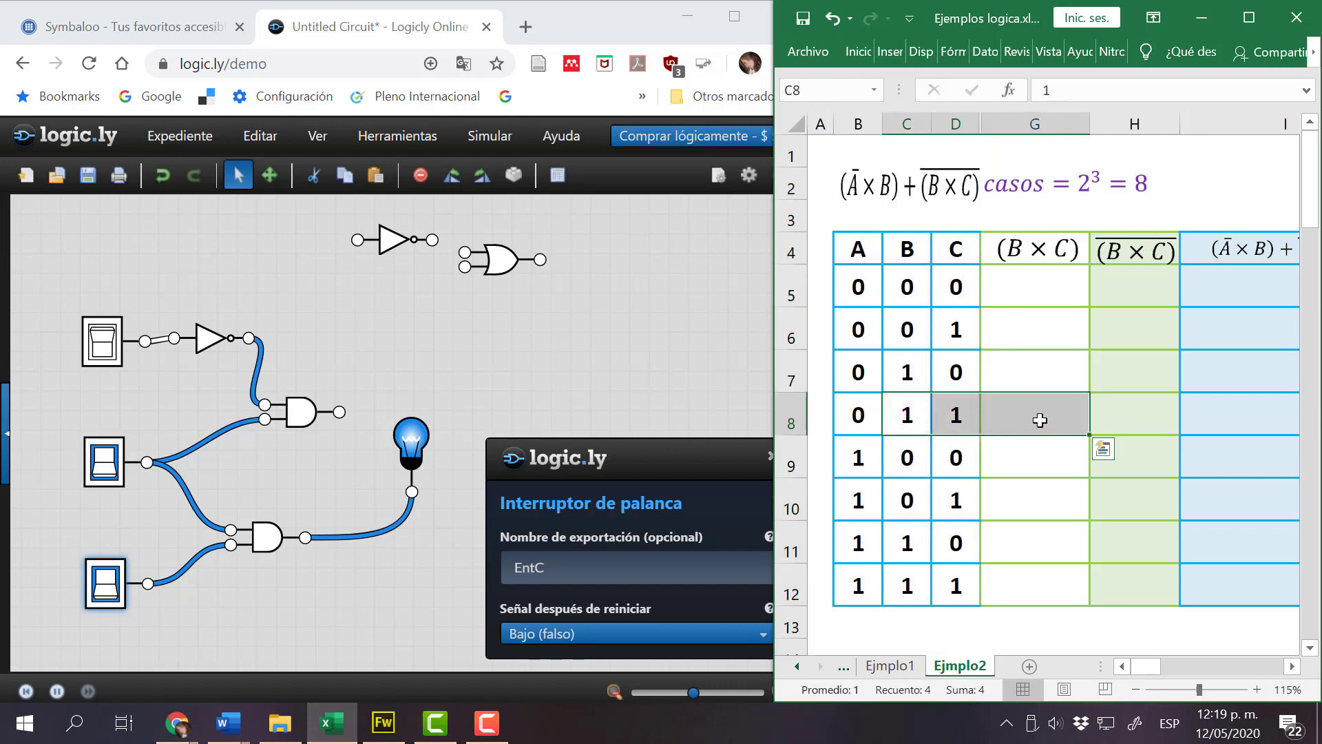
{"action": "left_click", "coordinate": [1037, 425]}
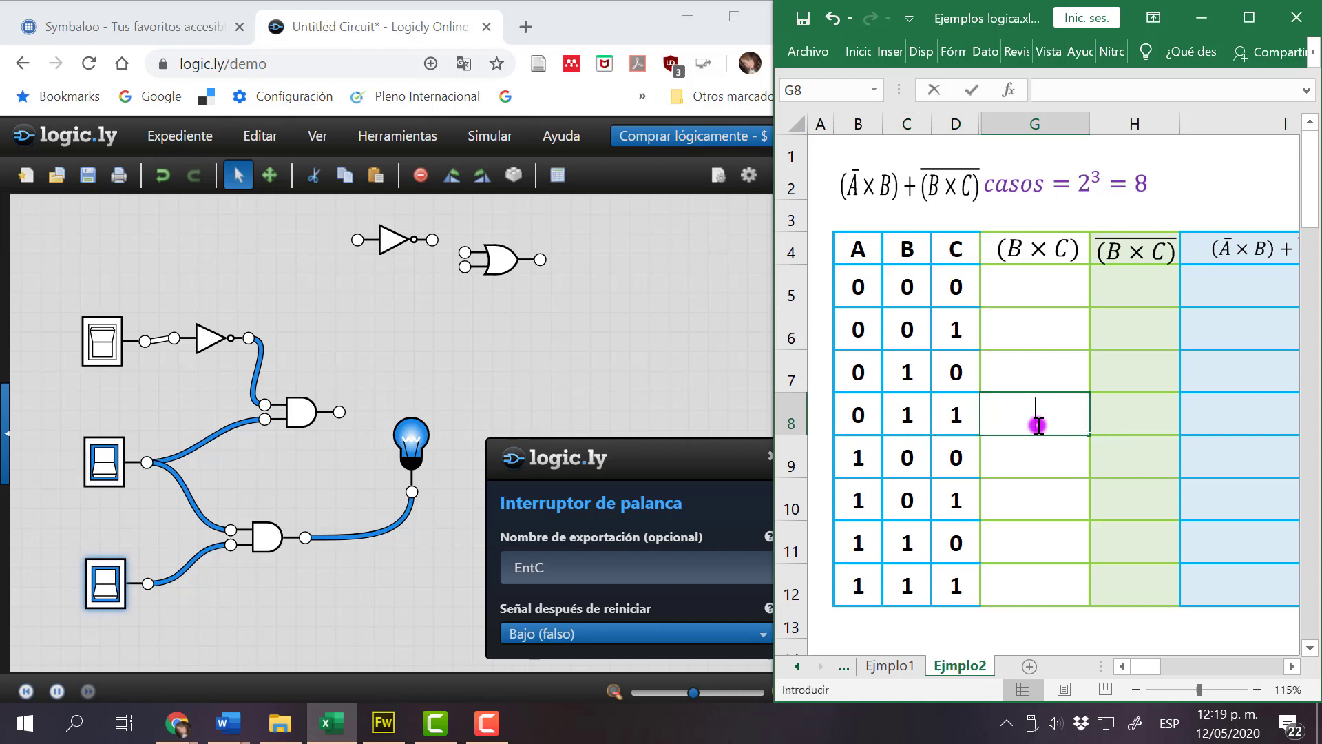
{"action": "type", "text": "1"}
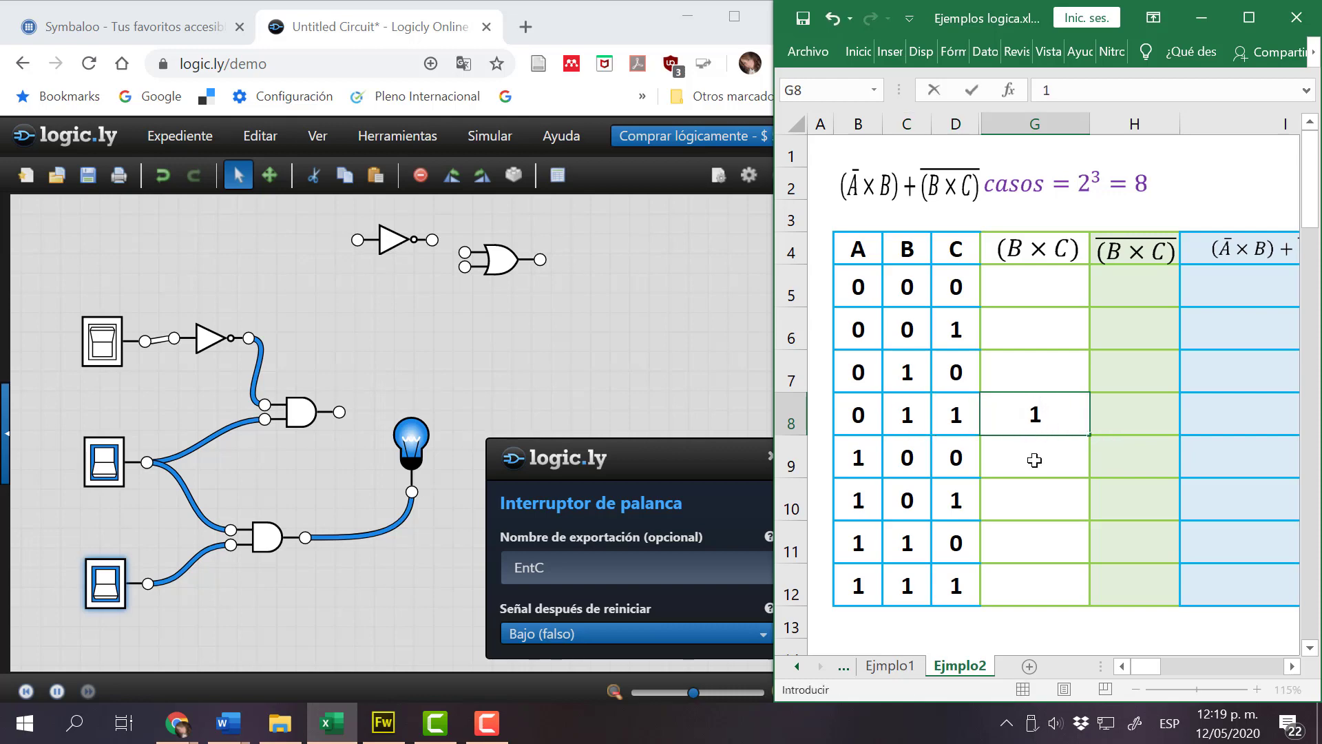
{"action": "left_click", "coordinate": [1029, 587]}
{"action": "type", "text": "1"}
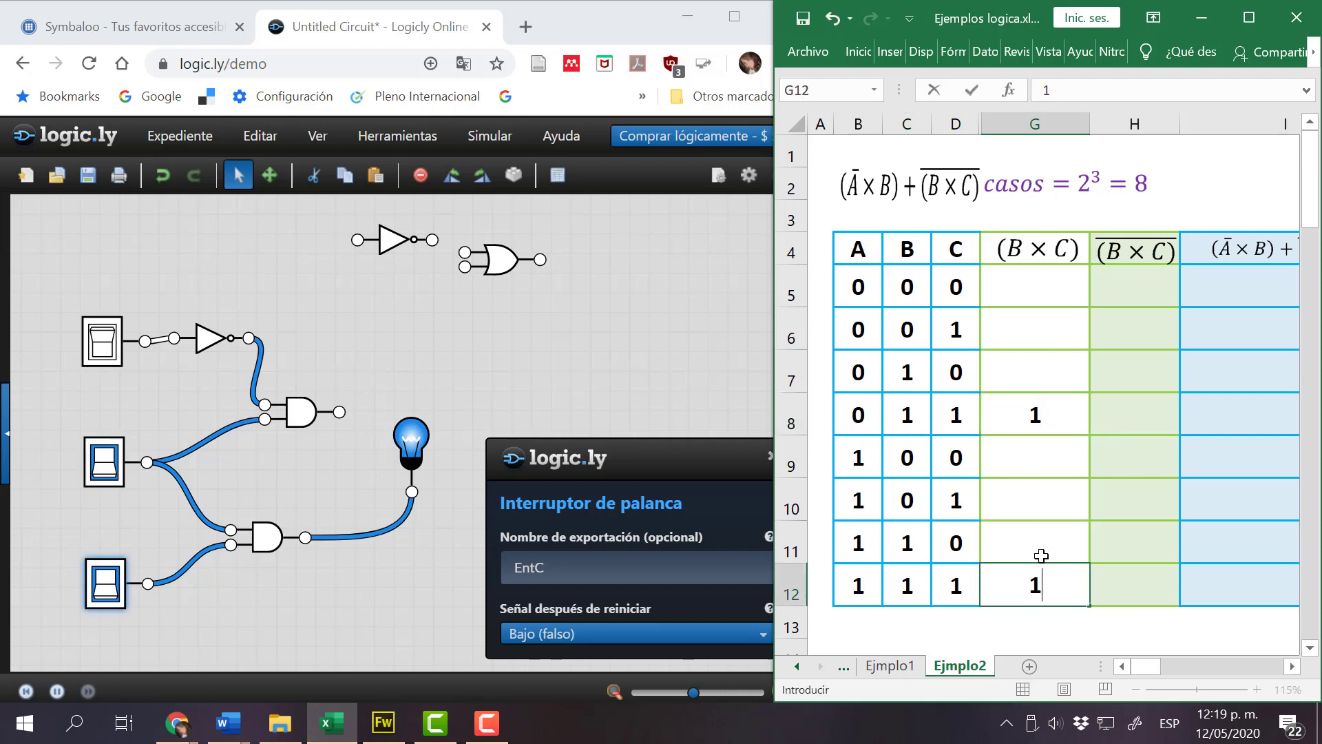
{"action": "left_click_drag", "start_coordinate": [906, 588], "coordinate": [1020, 590]}
{"action": "left_click", "coordinate": [913, 594]}
{"action": "left_click_drag", "start_coordinate": [912, 416], "coordinate": [1067, 422]}
{"action": "left_click_drag", "start_coordinate": [964, 416], "coordinate": [913, 418]}
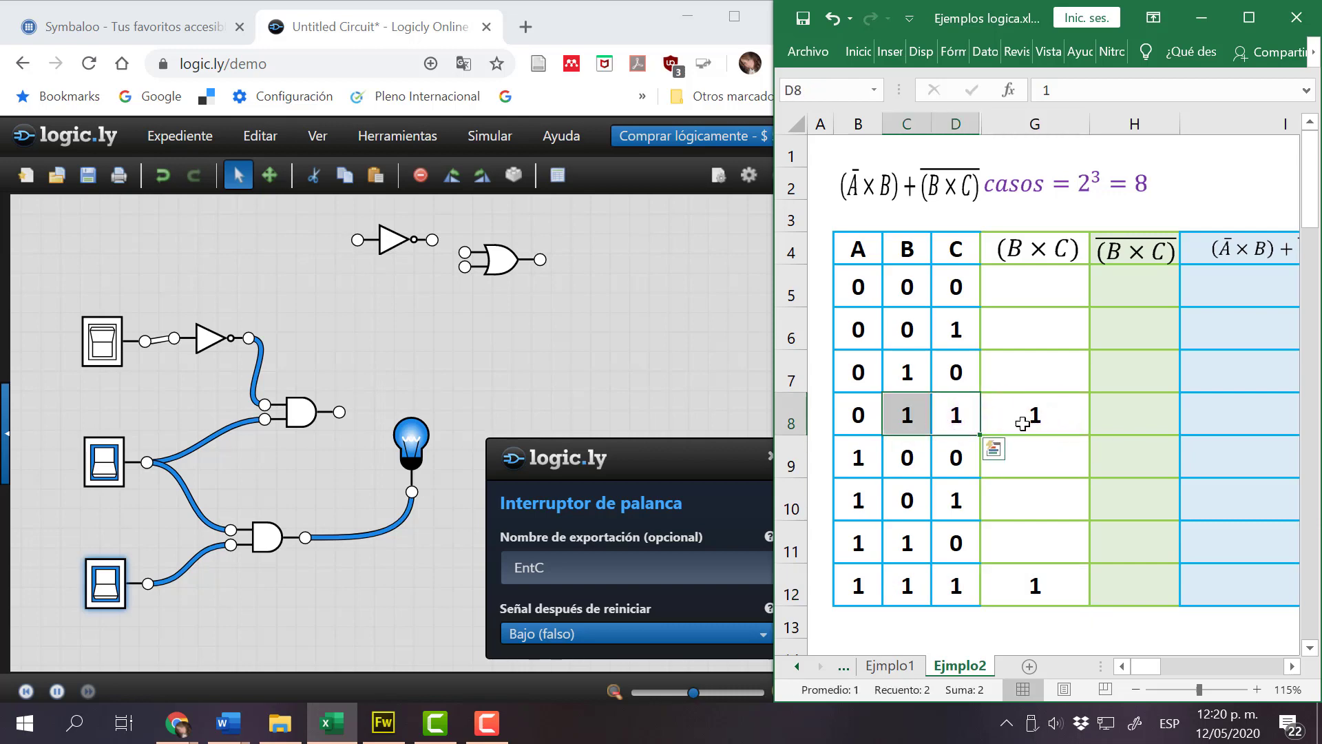
{"action": "left_click", "coordinate": [1023, 416]}
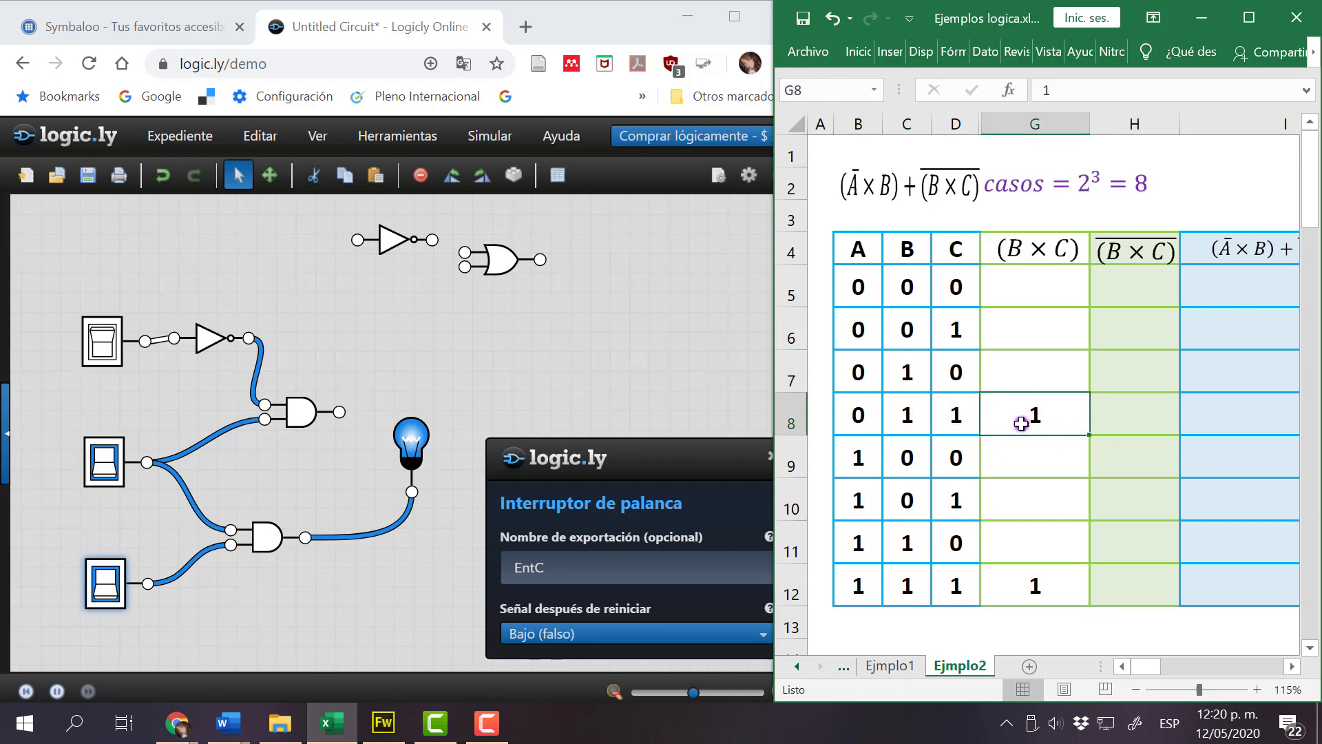
Fill the remaining (B×C) cells, G5:G7 and G9:G11, with 0.
{"action": "left_click", "coordinate": [1014, 288]}
{"action": "type", "text": "0"}
{"action": "key", "text": "Return"}
{"action": "type", "text": "0"}
{"action": "key", "text": "Return"}
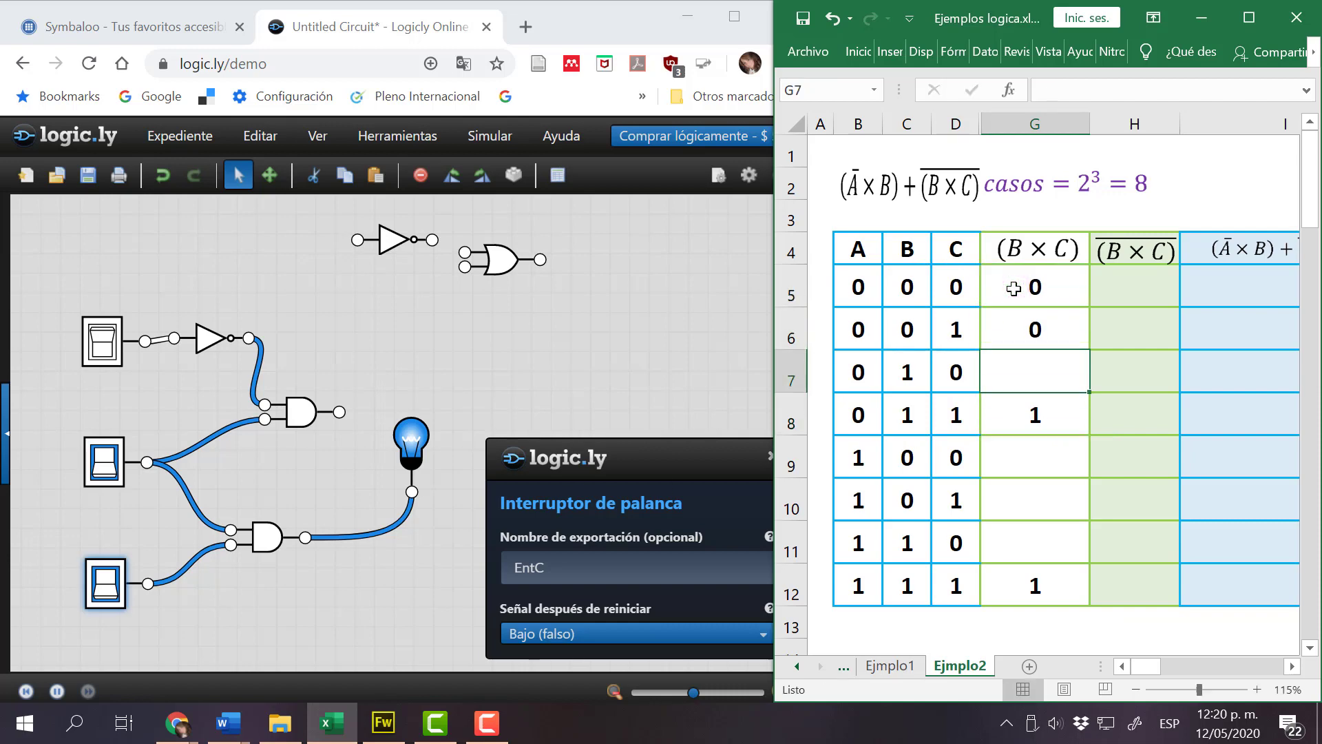
{"action": "type", "text": "0"}
{"action": "key", "text": "Return"}
{"action": "key", "text": "Return"}
{"action": "type", "text": "0 0 0"}
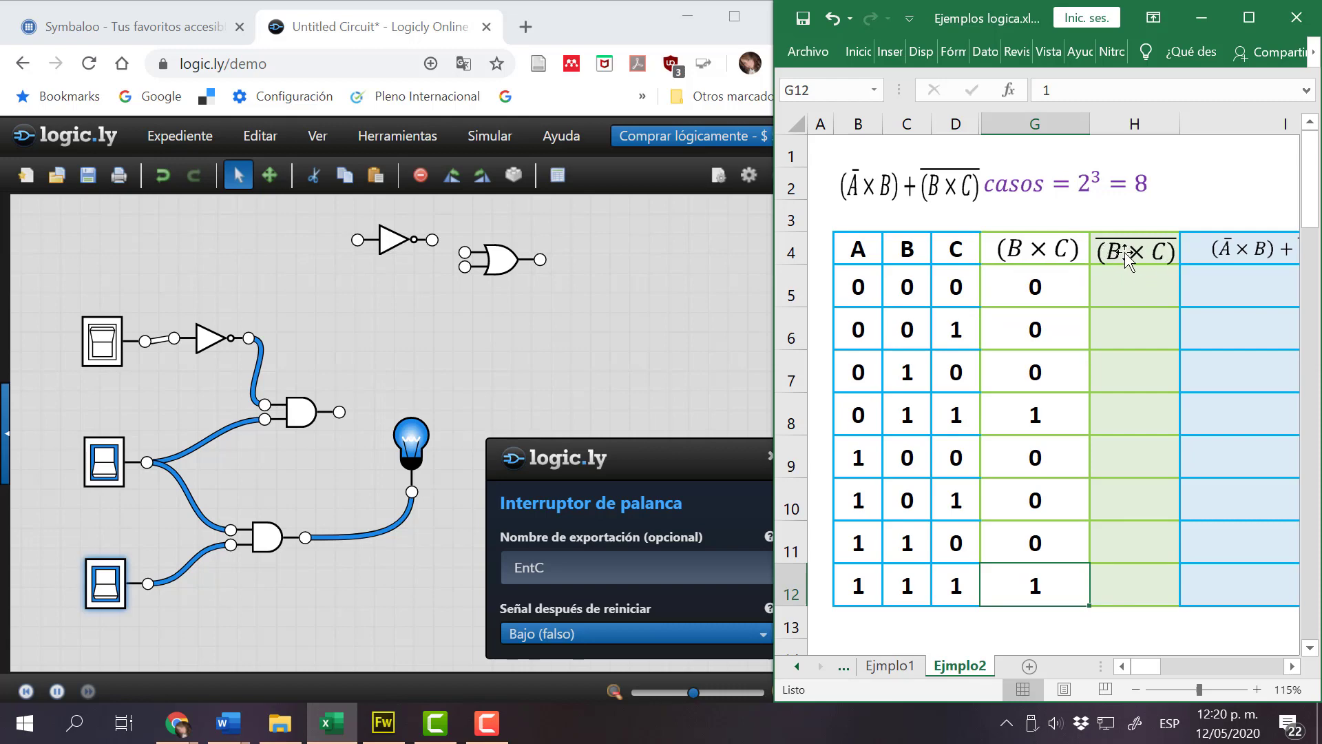
In Logicly, delete the wire between the (B×C) AND gate and the bulb, and connect the spare NOT gate between them.
{"action": "left_click", "coordinate": [375, 533]}
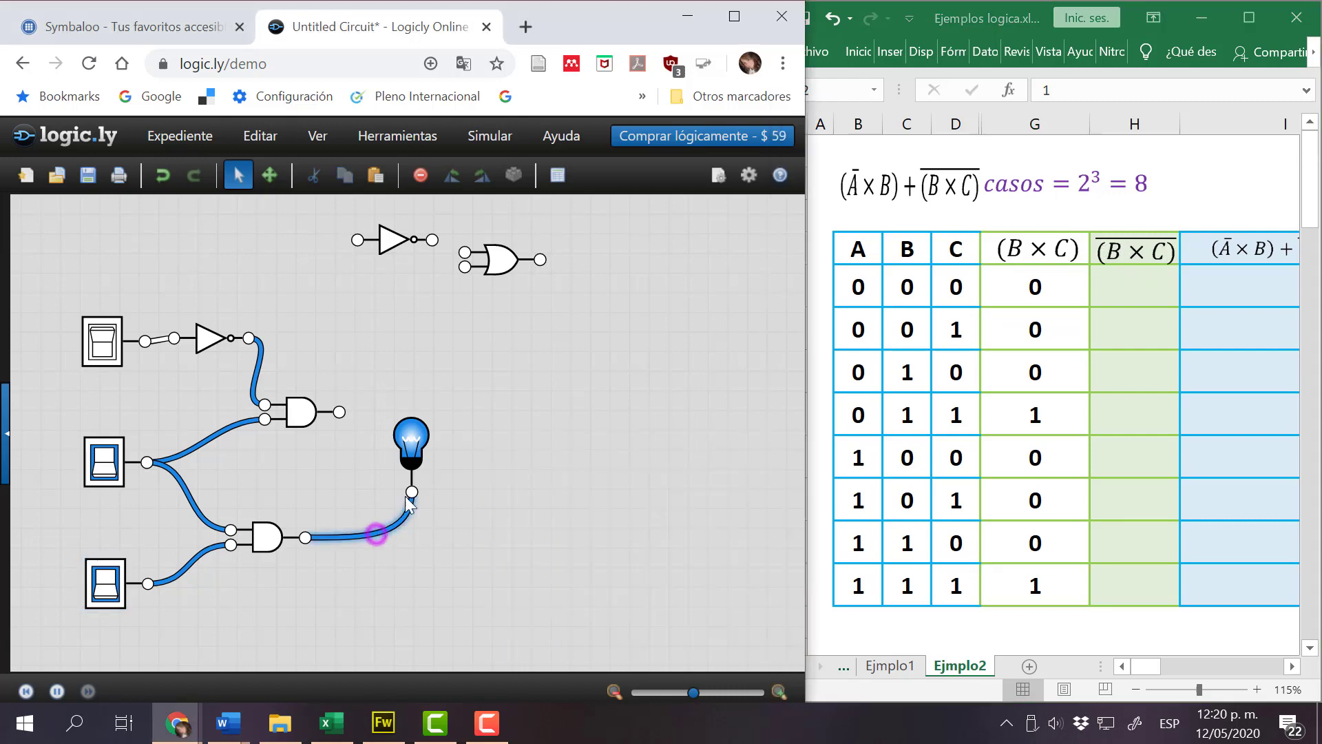
{"action": "key", "text": "Delete"}
{"action": "left_click_drag", "start_coordinate": [411, 460], "coordinate": [707, 467]}
{"action": "left_click_drag", "start_coordinate": [390, 240], "coordinate": [344, 542]}
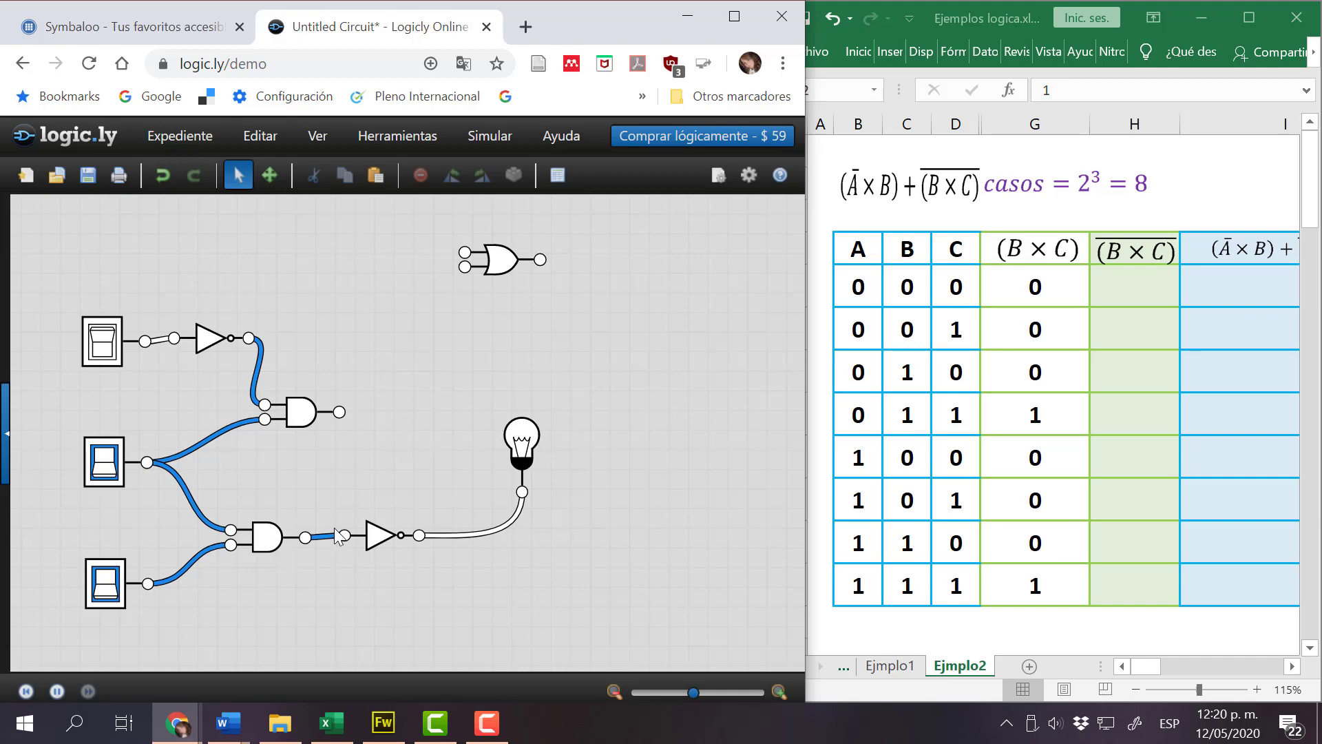
Hide worksheet columns B to D in Excel, the A, B and C inputs, and compare the (B×C) and negated (B×C) headers.
{"action": "left_click", "coordinate": [961, 129]}
{"action": "left_click_drag", "start_coordinate": [959, 126], "coordinate": [883, 132]}
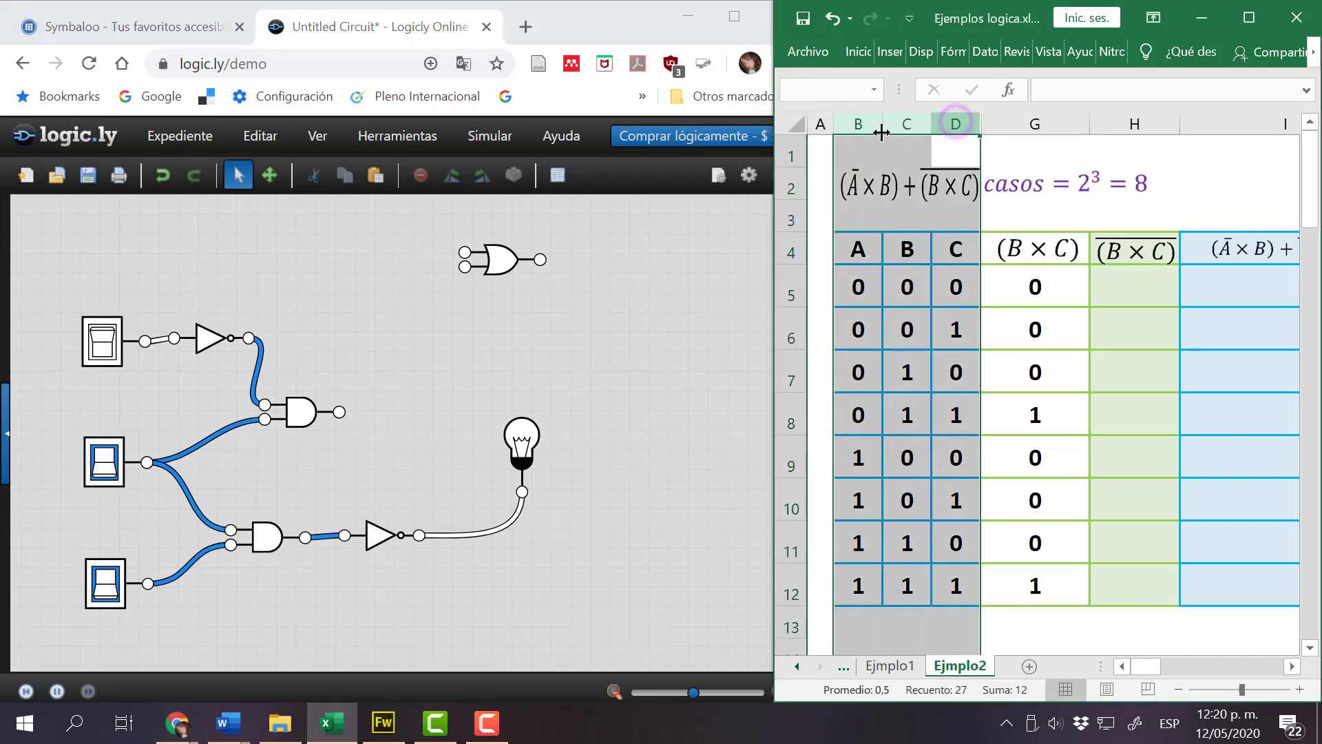
{"action": "right_click", "coordinate": [883, 132]}
{"action": "left_click", "coordinate": [939, 427]}
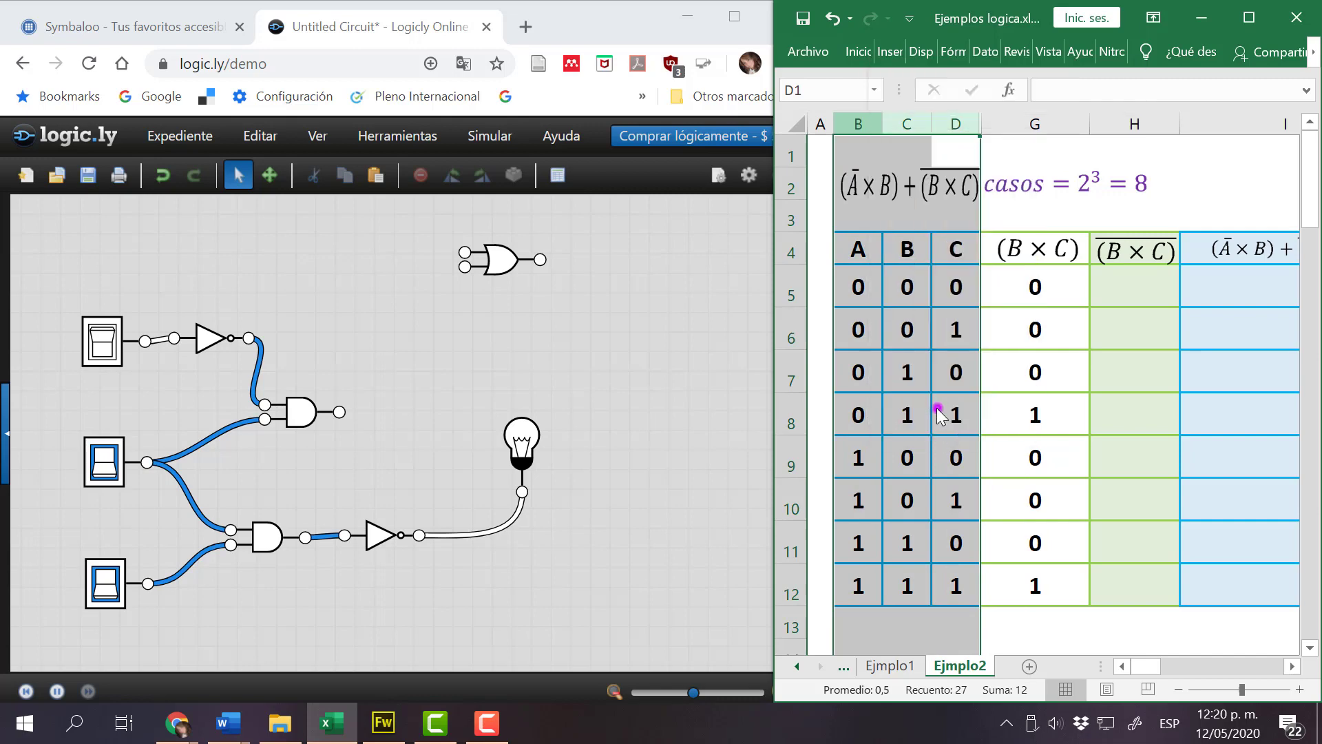
{"action": "left_click", "coordinate": [974, 252]}
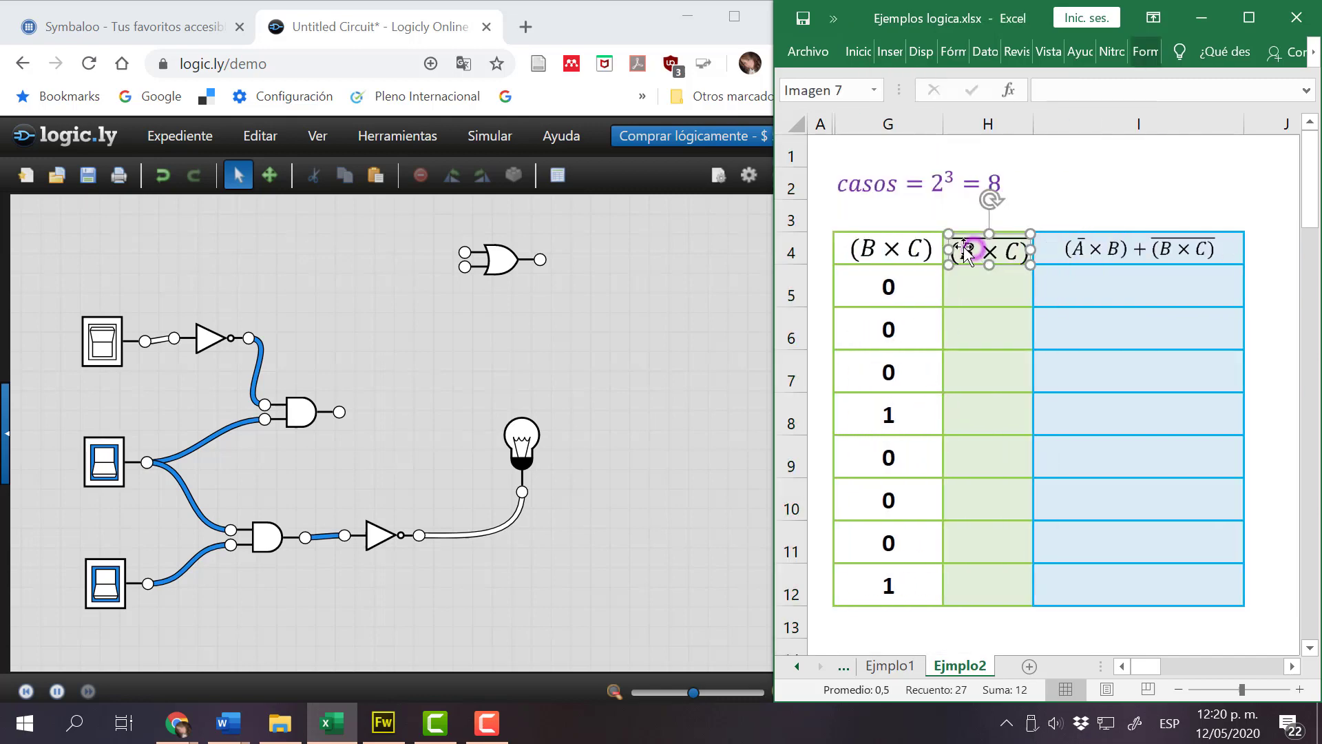
{"action": "left_click", "coordinate": [897, 254]}
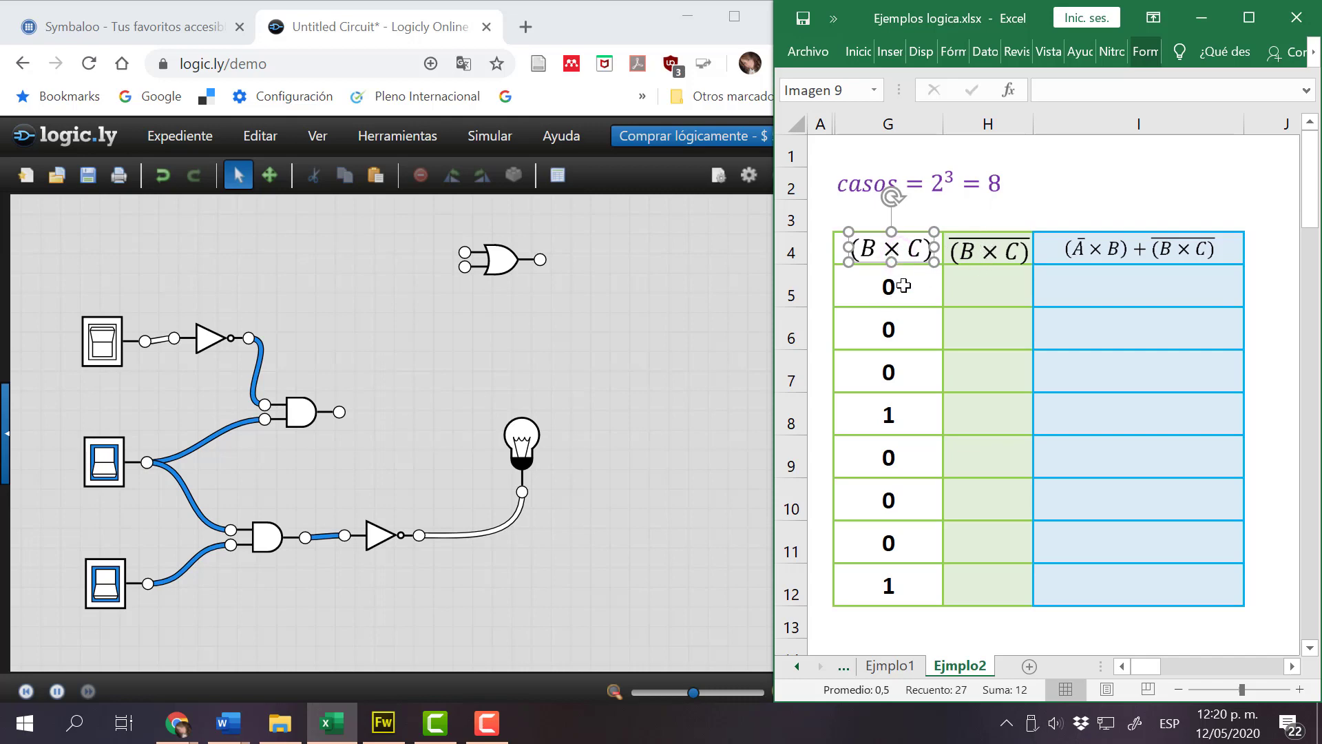
Fill the negated (B×C) column with 0 in H8 and H12 and 1 in the other rows of H5:H12.
{"action": "left_click", "coordinate": [904, 285]}
{"action": "left_click", "coordinate": [995, 295]}
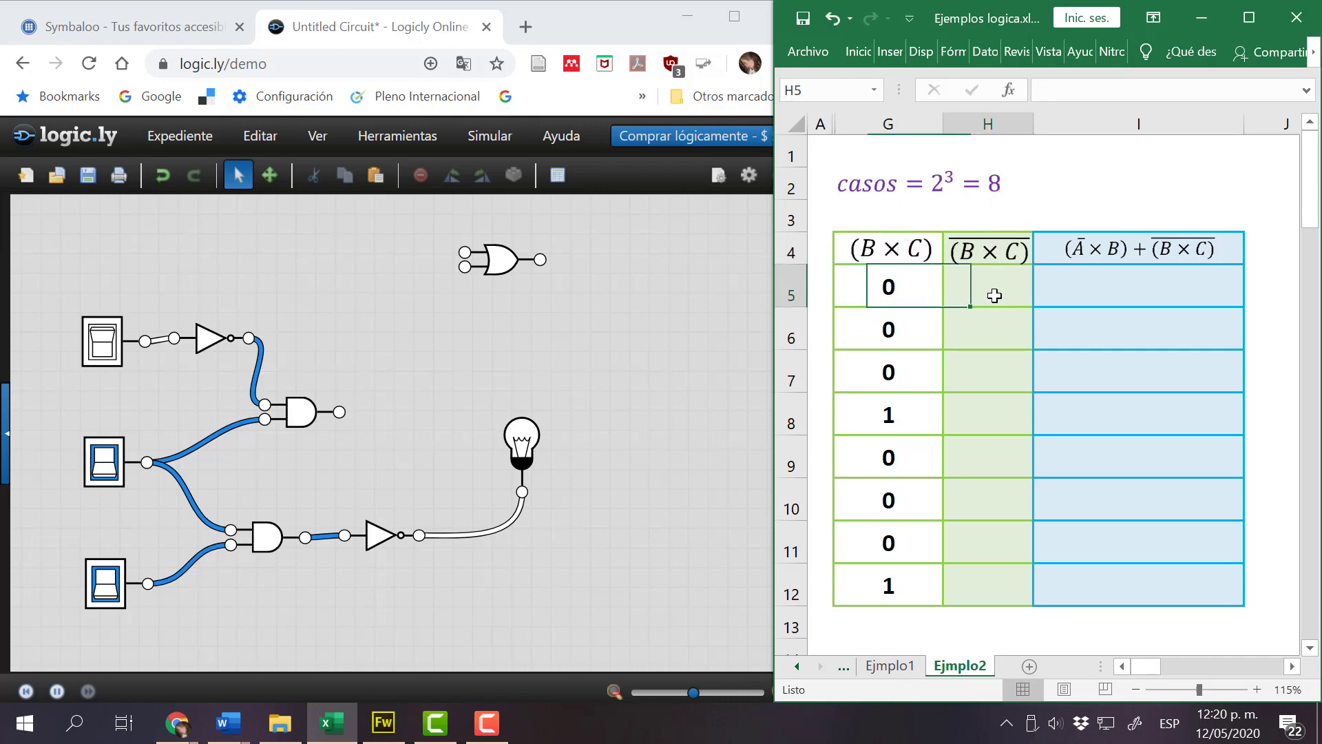
{"action": "type", "text": "1"}
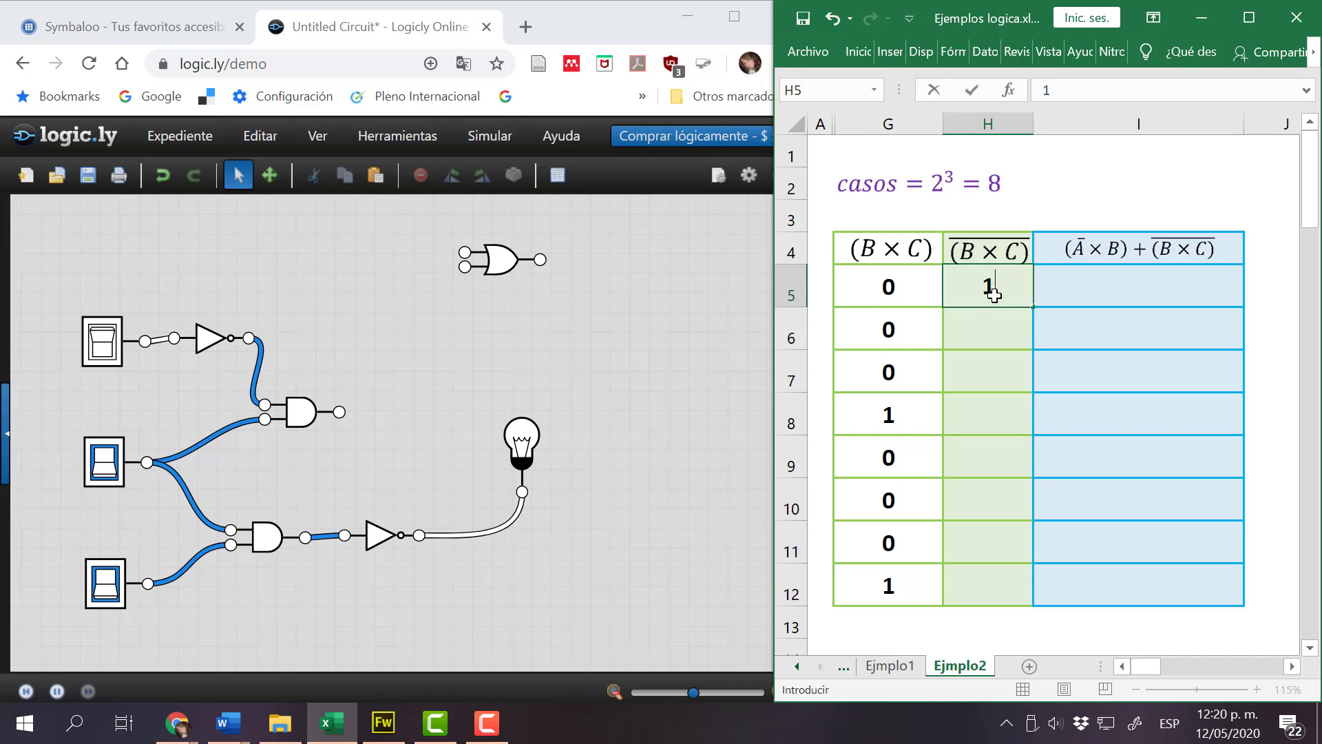
{"action": "key", "text": "Return"}
{"action": "type", "text": "1"}
{"action": "key", "text": "Return"}
{"action": "type", "text": "1"}
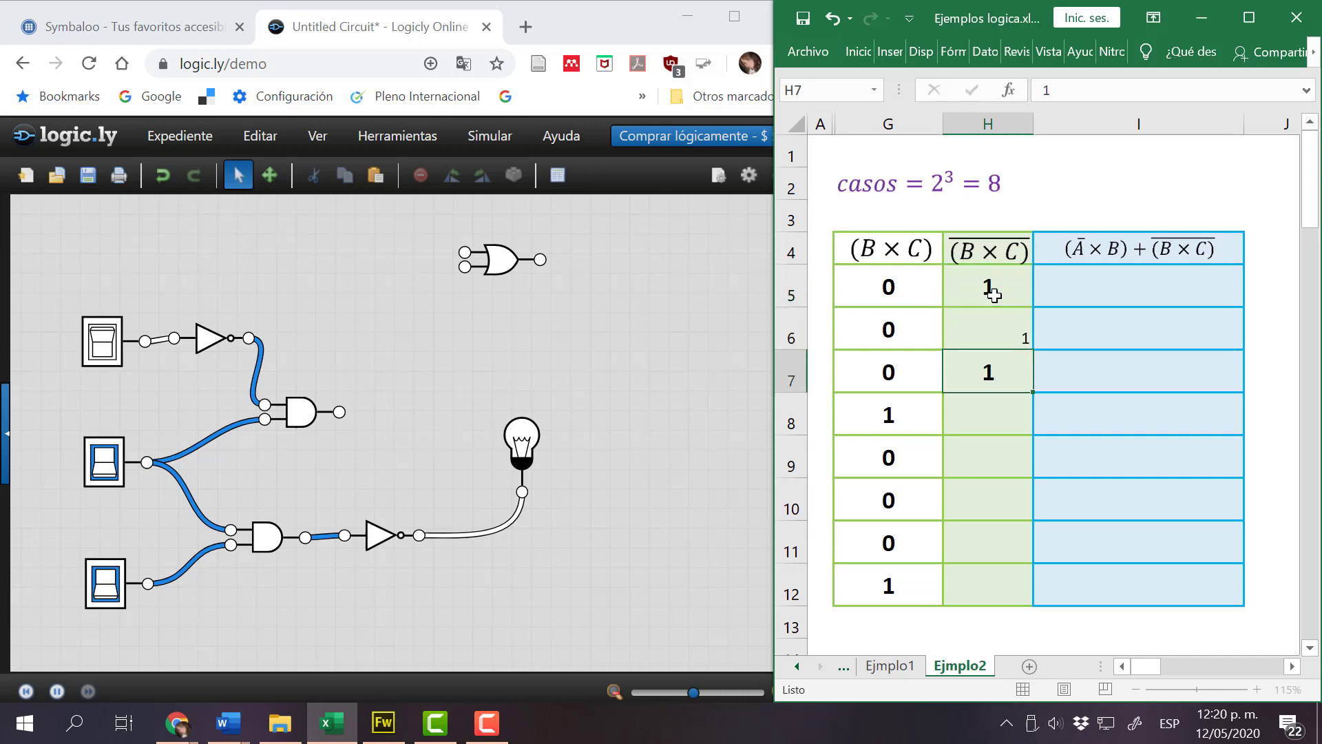
{"action": "key", "text": "Return"}
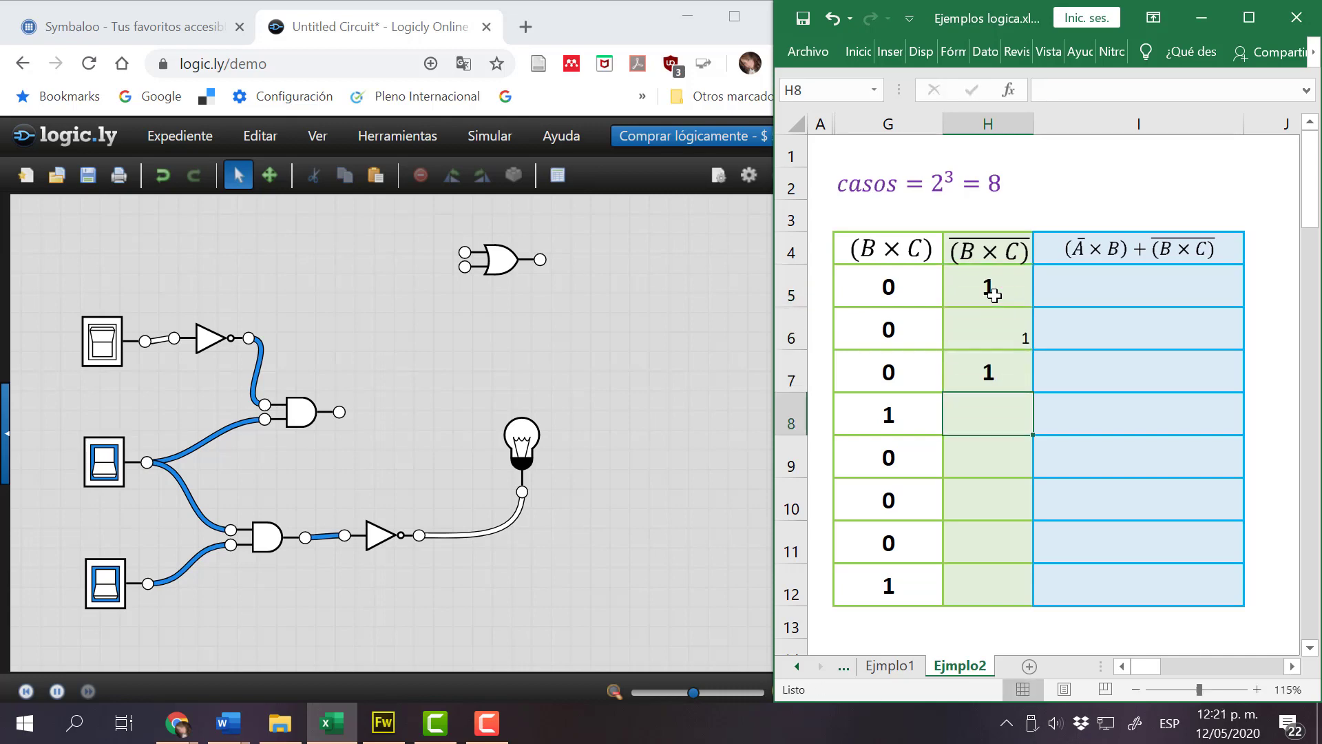
{"action": "type", "text": "0"}
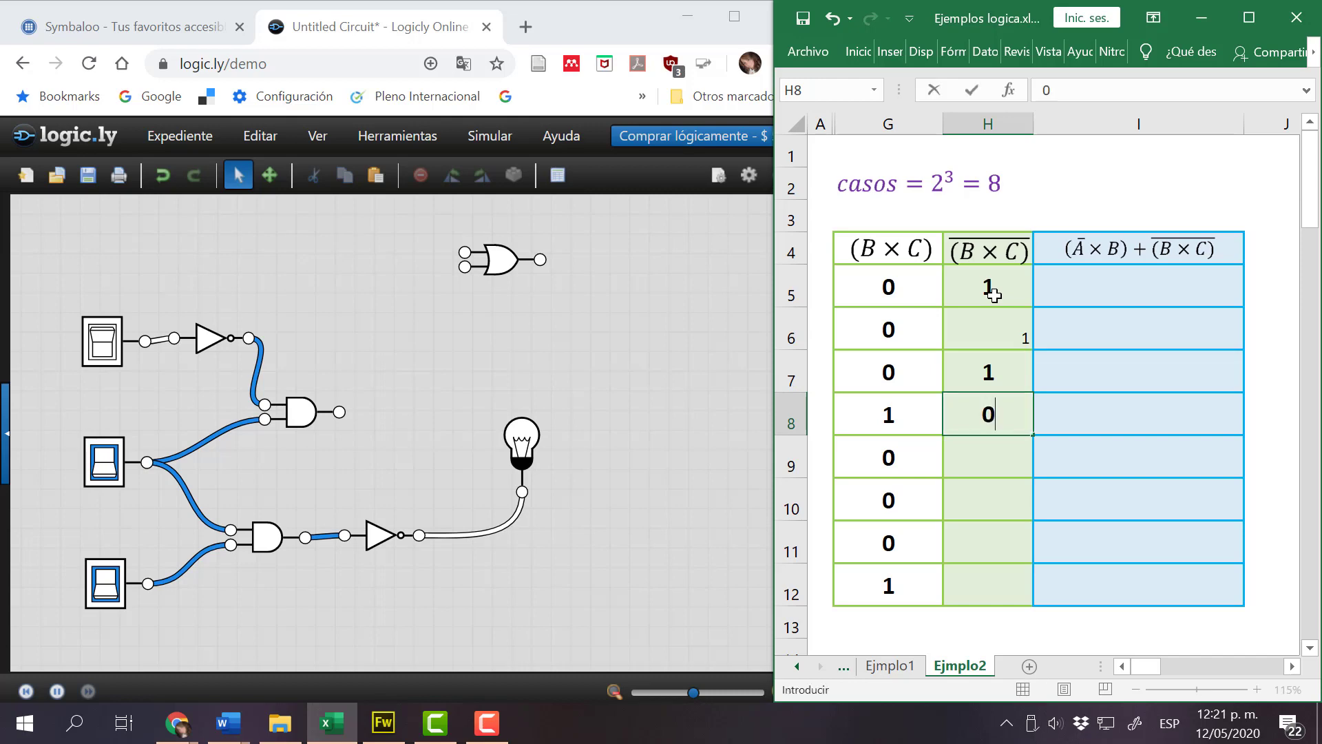
{"action": "key", "text": "Return"}
{"action": "type", "text": "1"}
{"action": "key", "text": "Return"}
{"action": "type", "text": "1"}
{"action": "key", "text": "Return"}
{"action": "type", "text": "1"}
{"action": "key", "text": "Return"}
{"action": "type", "text": "0"}
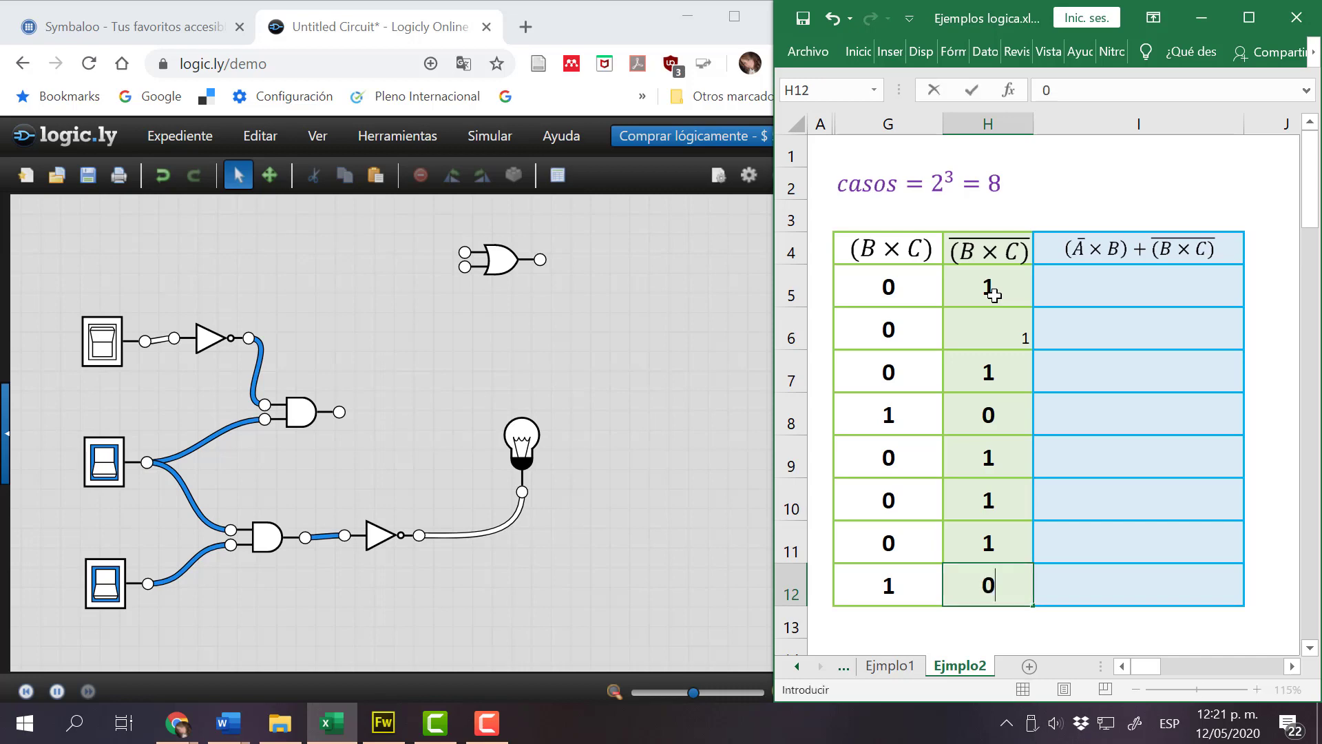
Copy cell H7 into H6 so its 1 matches the column's bold, centred formatting.
{"action": "left_click", "coordinate": [1019, 379]}
{"action": "key", "text": "ctrl+c"}
{"action": "left_click", "coordinate": [951, 328]}
{"action": "key", "text": "ctrl+v"}
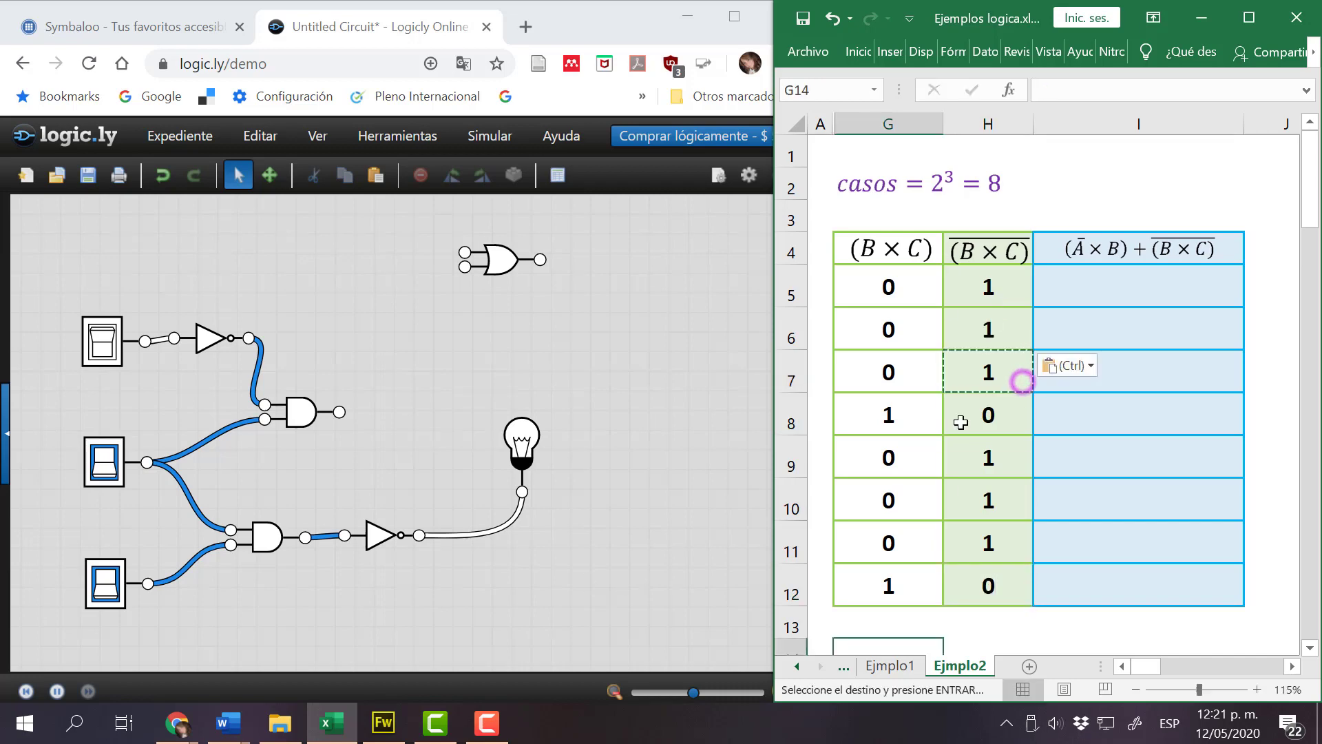
Unhide the worksheet columns between A and G to restore the whole truth table.
{"action": "left_click_drag", "start_coordinate": [820, 124], "coordinate": [890, 123]}
{"action": "right_click", "coordinate": [891, 123]}
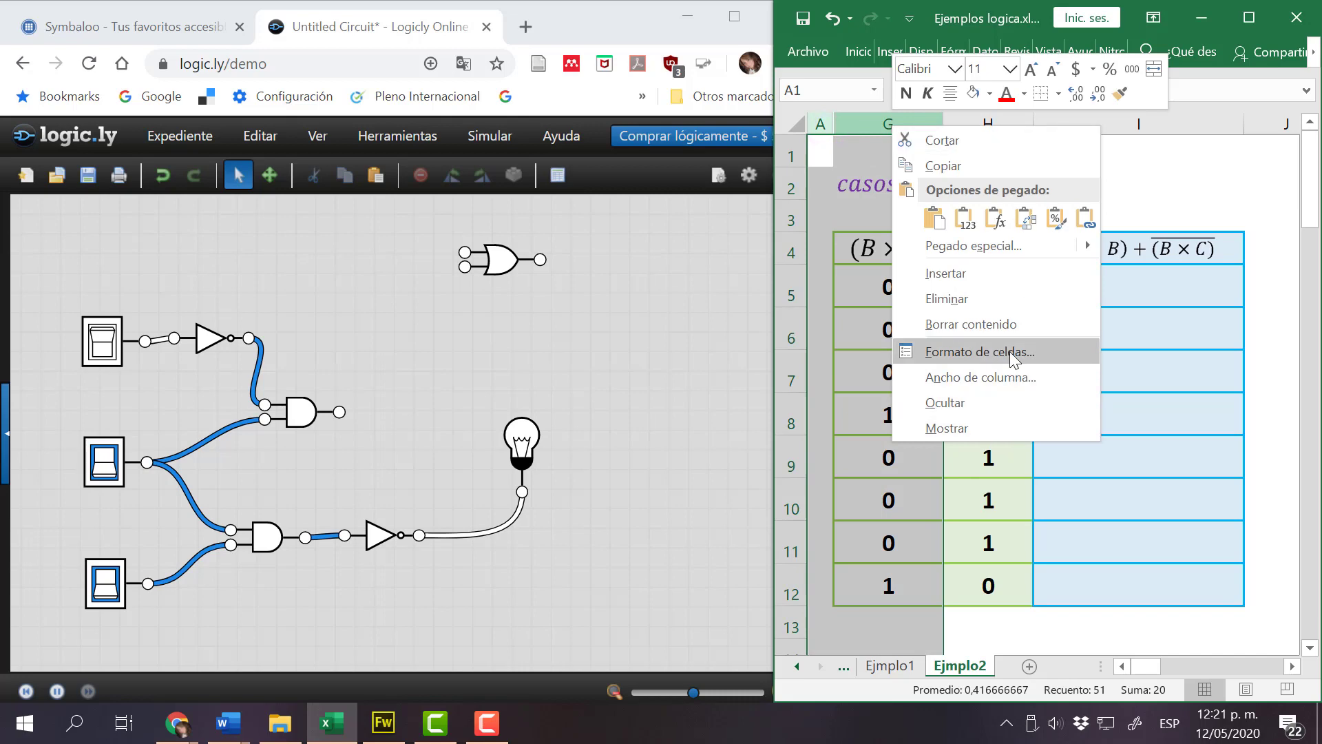
{"action": "left_click", "coordinate": [994, 428]}
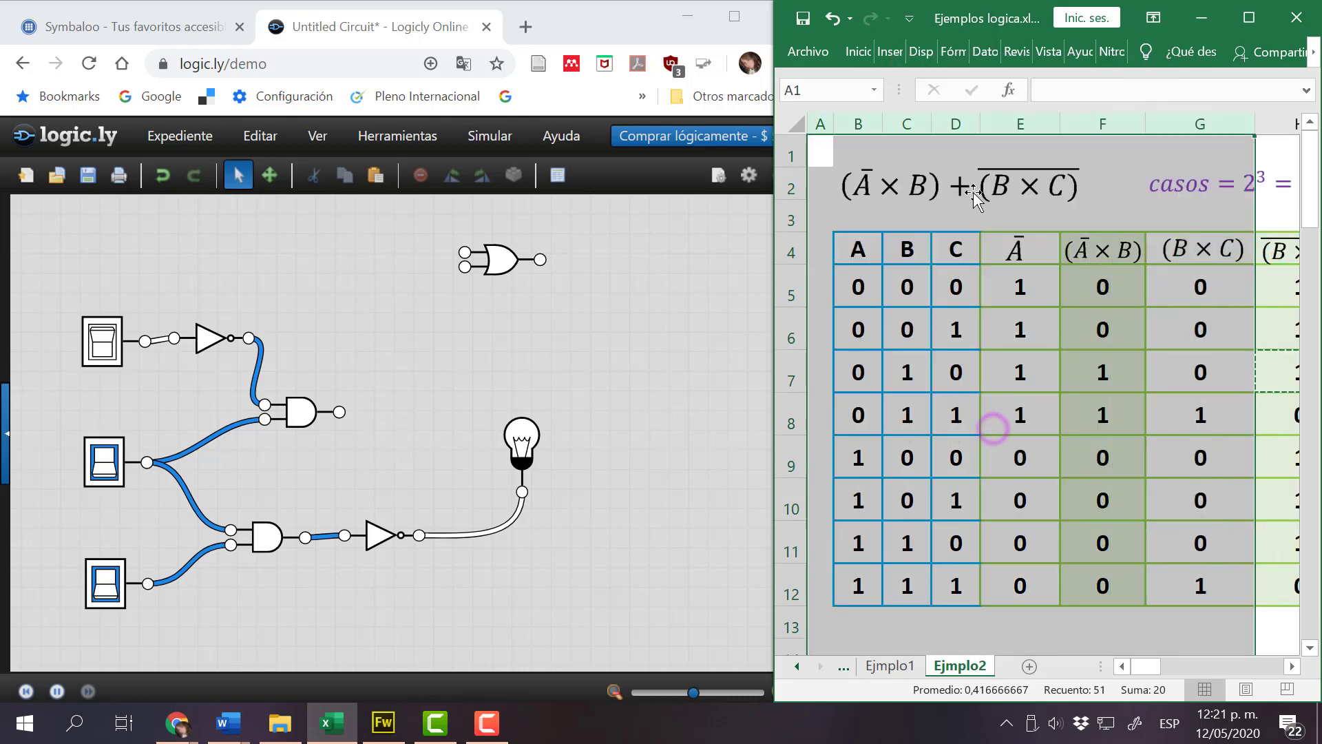
In Logicly, align the (Ā×B) AND gate above the second NOT gate and move the bulb away, disconnected from that NOT gate.
{"action": "left_click", "coordinate": [301, 413]}
{"action": "left_click_drag", "start_coordinate": [301, 413], "coordinate": [374, 415]}
{"action": "left_click_drag", "start_coordinate": [507, 440], "coordinate": [588, 433]}
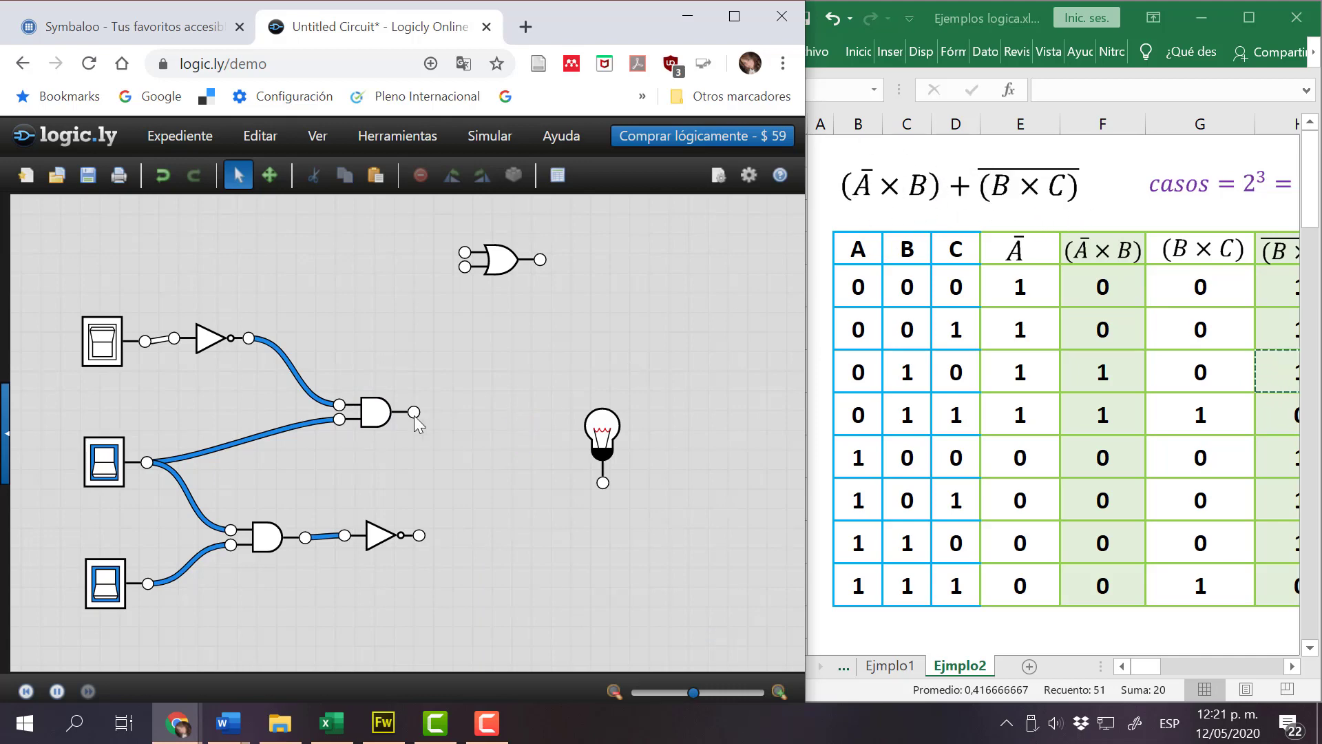
{"action": "left_click_drag", "start_coordinate": [372, 423], "coordinate": [375, 427]}
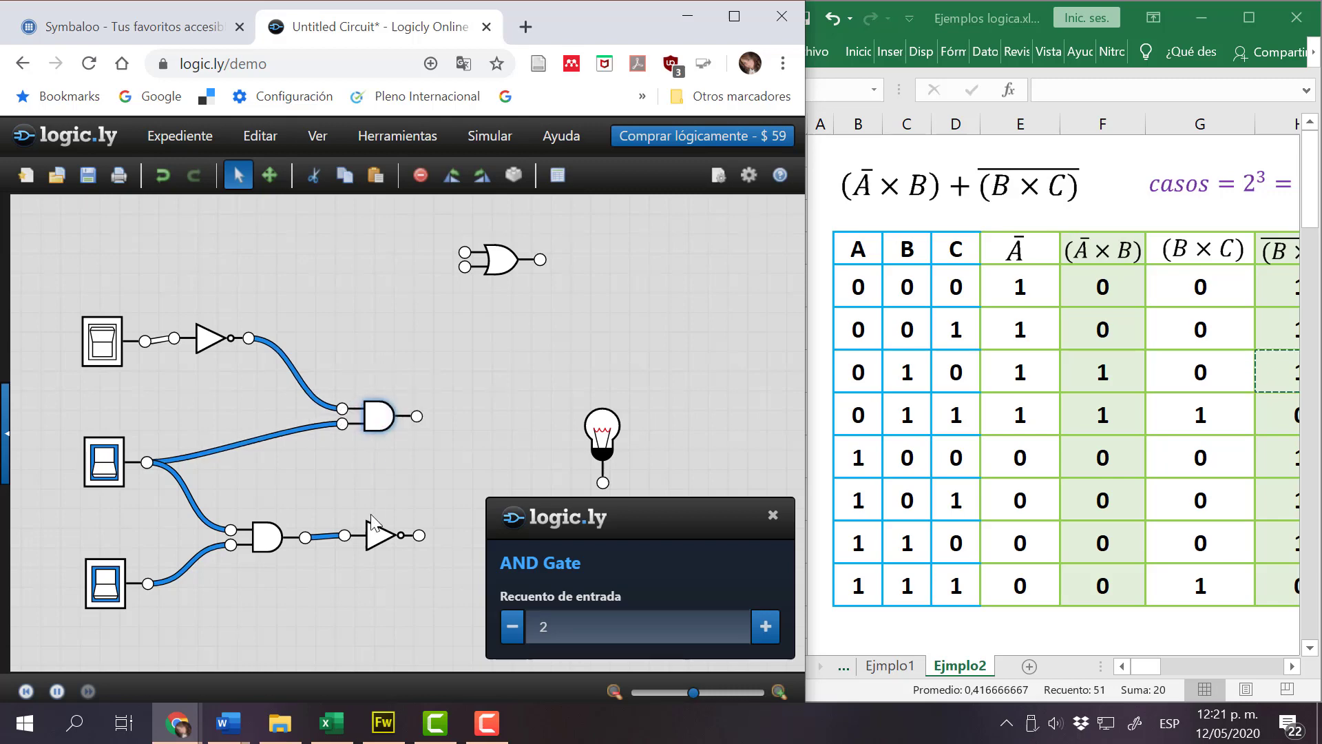
{"action": "left_click", "coordinate": [376, 538]}
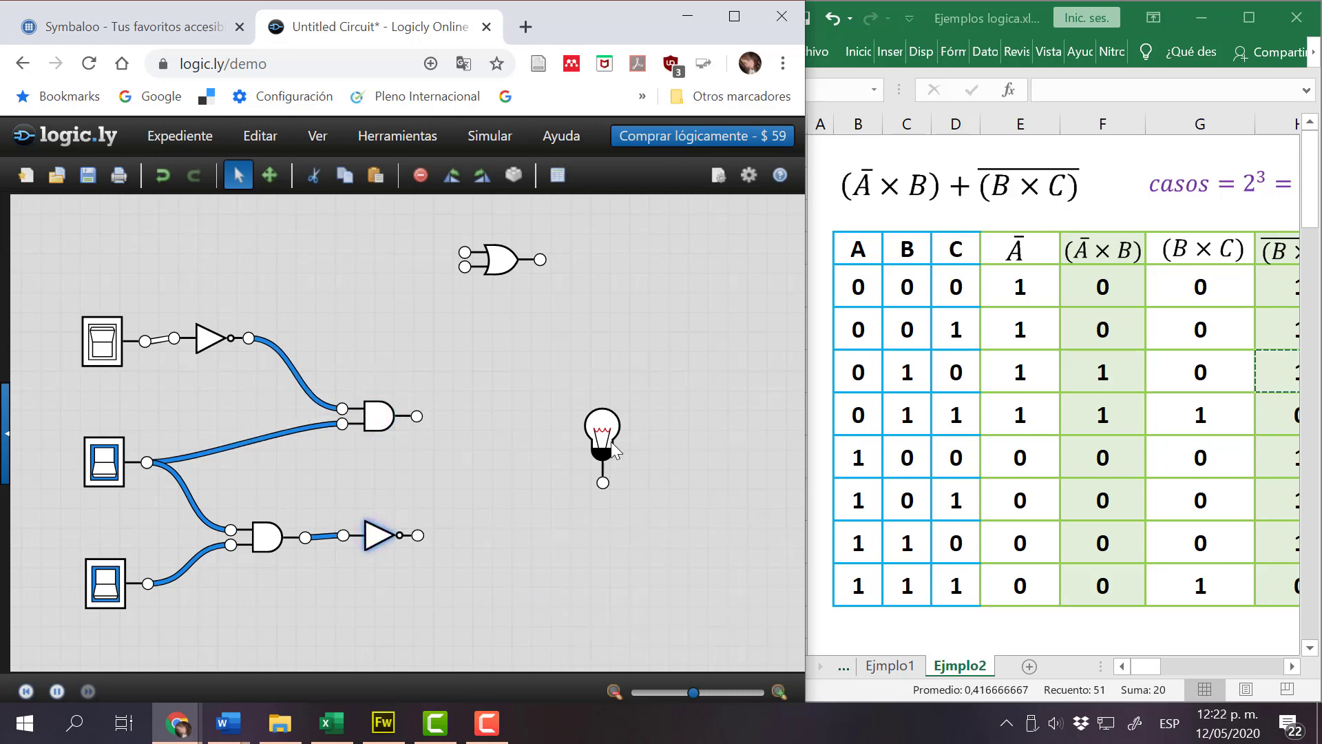
Wire the (Ā×B) AND gate and the second NOT gate into the OR gate, and connect its output to the bulb.
{"action": "mouse_move", "coordinate": [502, 256]}
{"action": "left_mouse_down"}
{"action": "mouse_move", "coordinate": [495, 437]}
{"action": "mouse_move", "coordinate": [477, 483]}
{"action": "mouse_move", "coordinate": [416, 416]}
{"action": "left_mouse_up"}
{"action": "left_click_drag", "start_coordinate": [439, 487], "coordinate": [418, 536]}
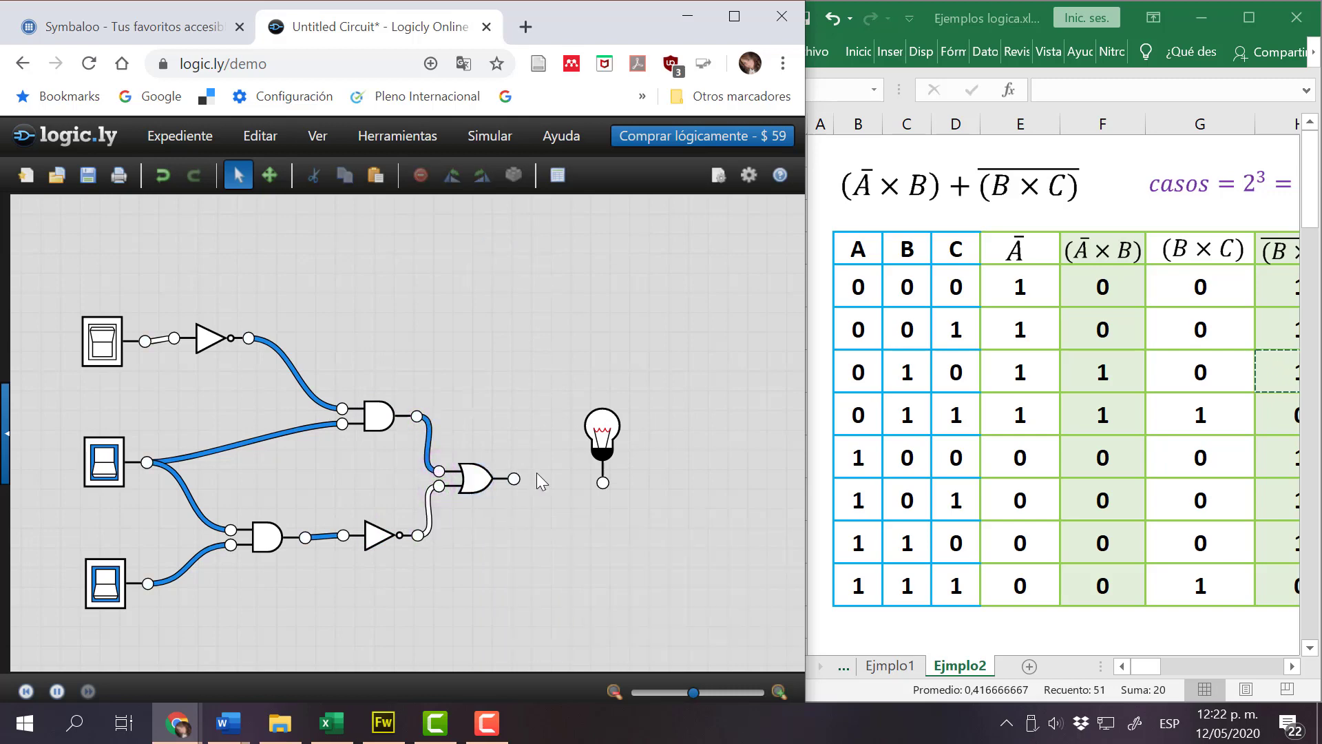
{"action": "left_click_drag", "start_coordinate": [514, 479], "coordinate": [589, 406]}
{"action": "left_click", "coordinate": [598, 444]}
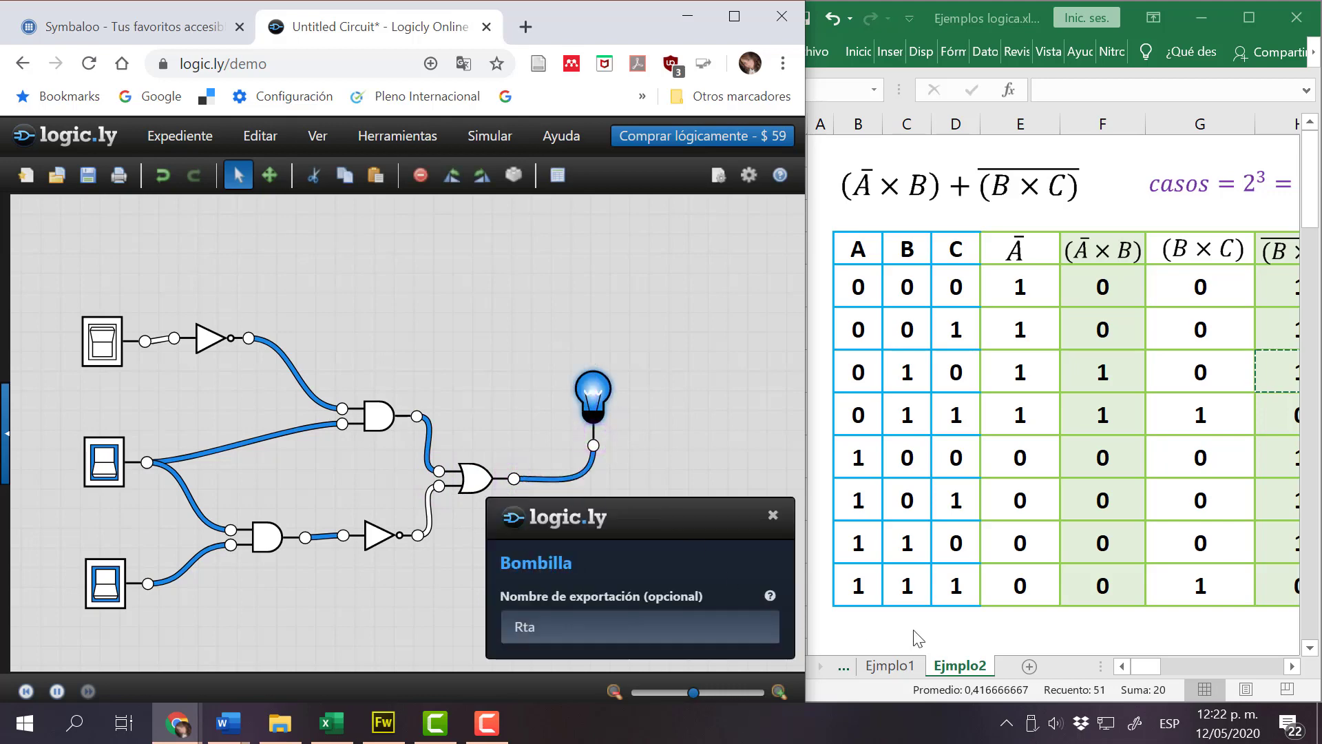
In the Excel truth table, hide columns B to E and column G, leaving the two OR operands beside the final result column.
{"action": "left_click", "coordinate": [1142, 664]}
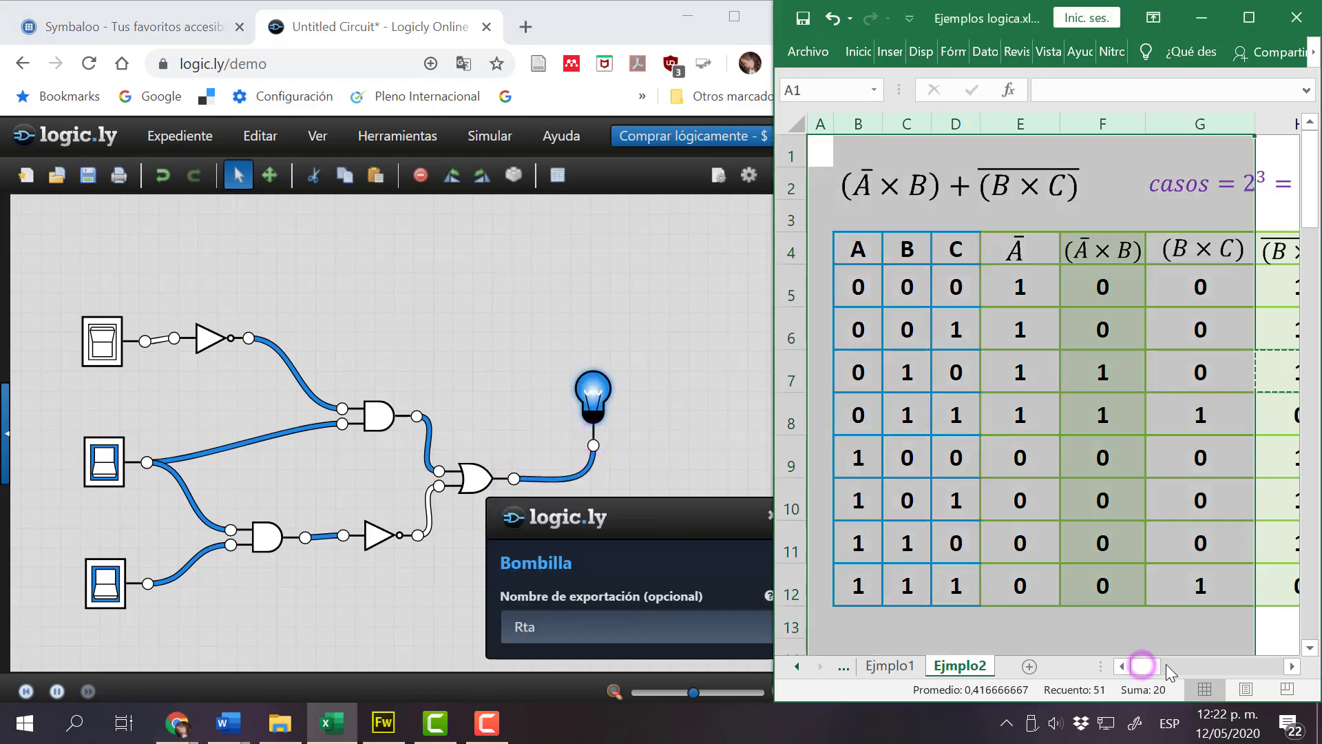
{"action": "left_click_drag", "start_coordinate": [1021, 123], "coordinate": [854, 123]}
{"action": "right_click", "coordinate": [854, 124]}
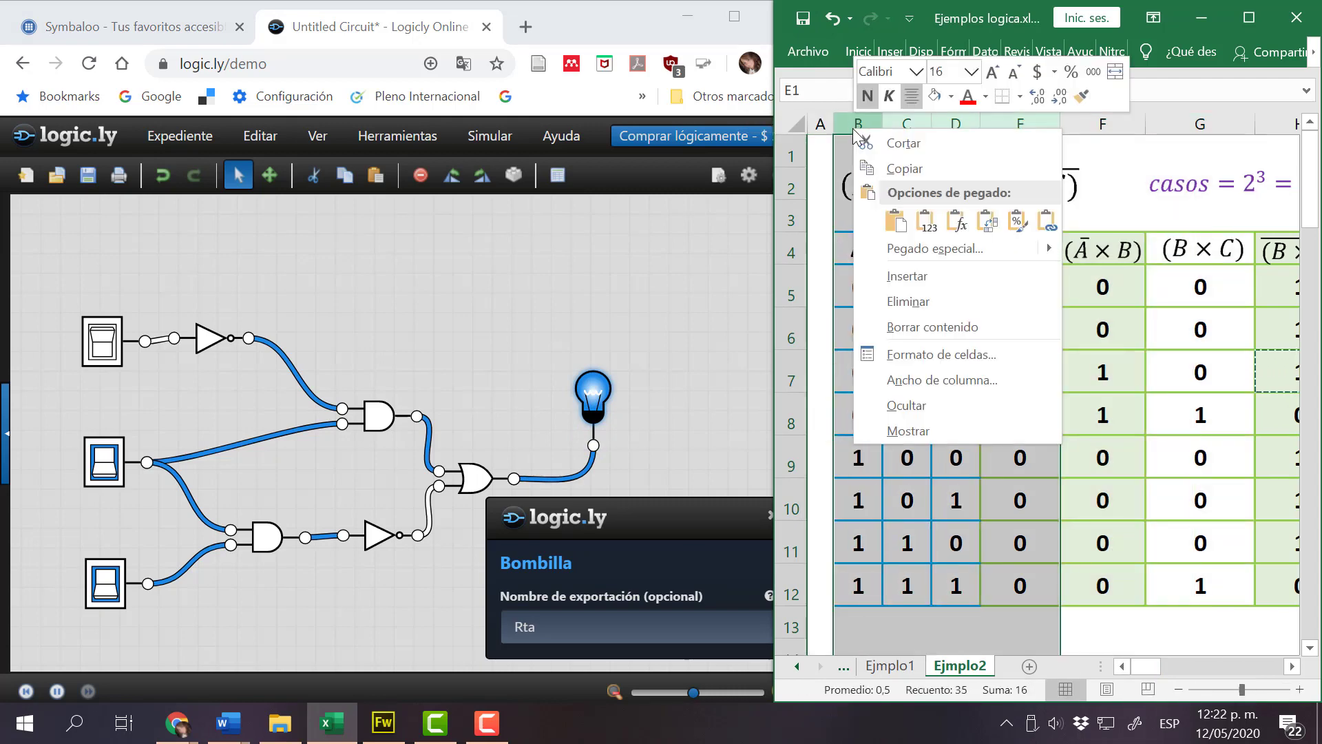
{"action": "left_click", "coordinate": [905, 411]}
{"action": "left_click", "coordinate": [973, 124]}
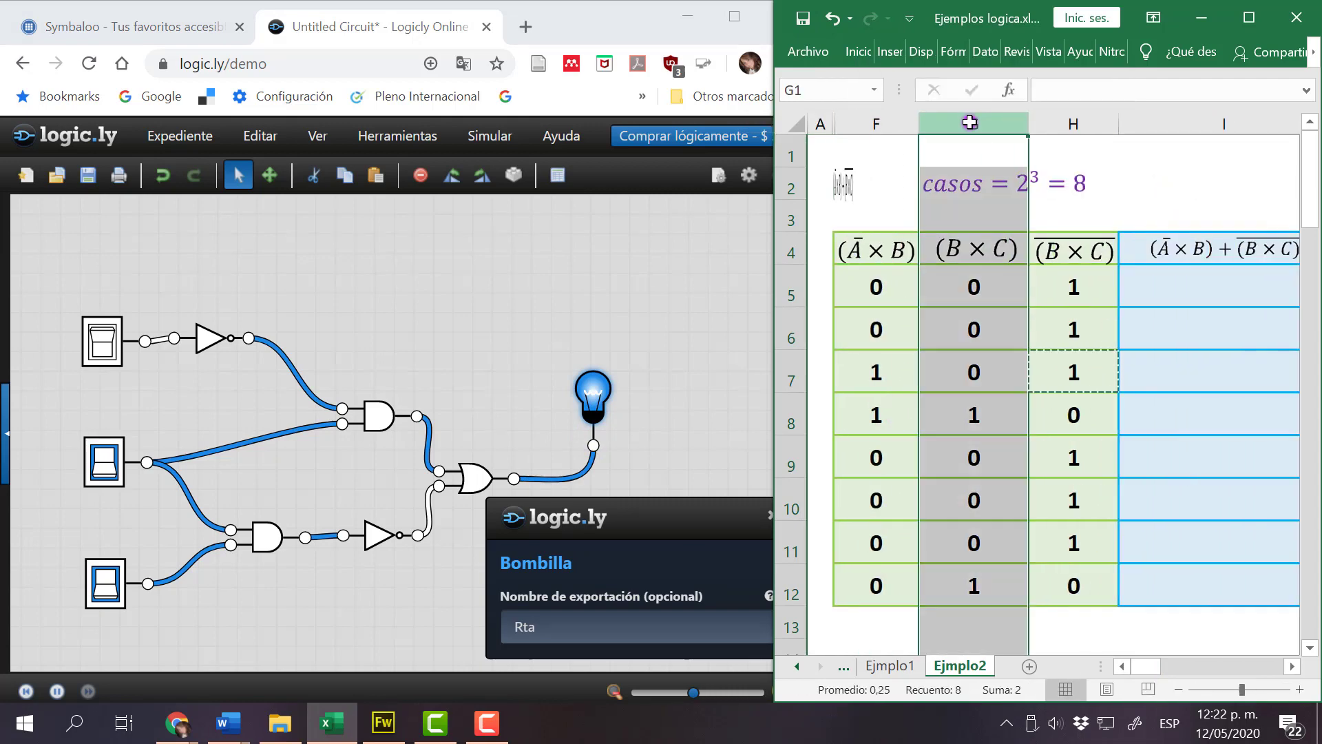
{"action": "right_click", "coordinate": [972, 124]}
{"action": "left_click", "coordinate": [1023, 399]}
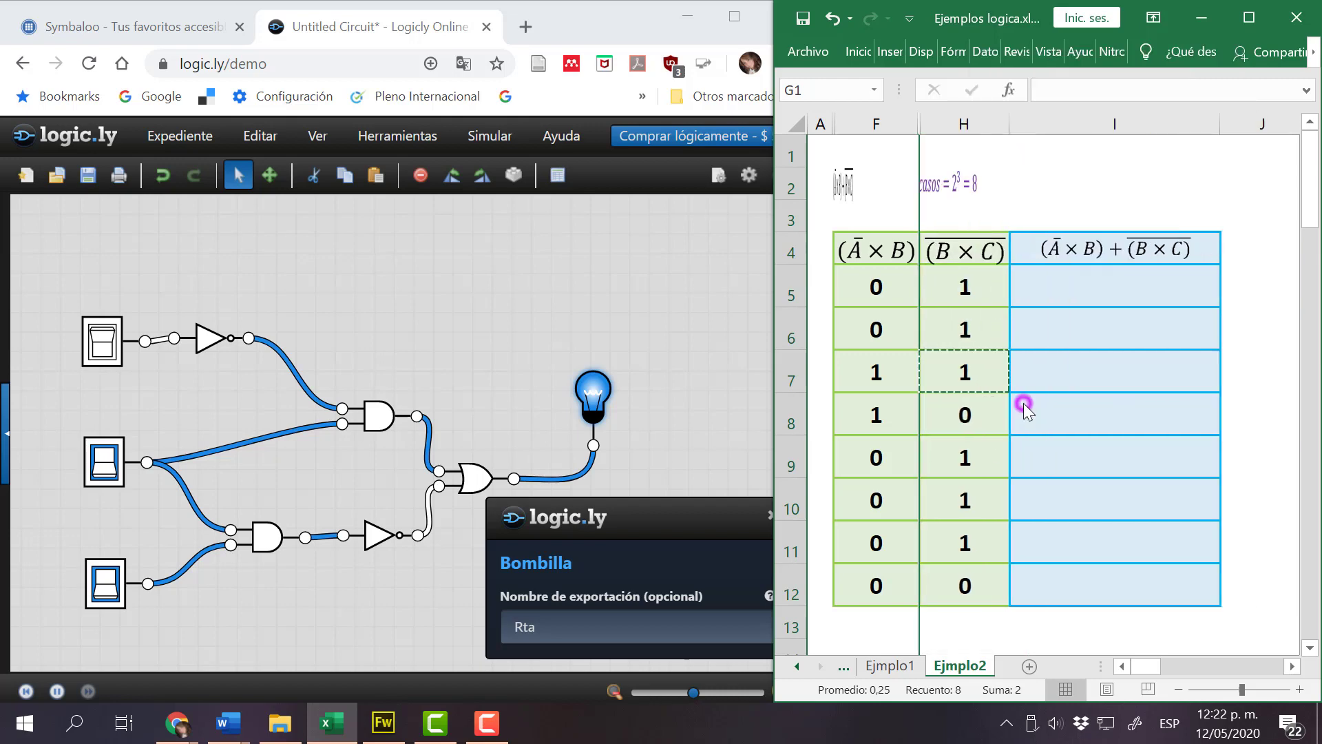
Enter 1 in cells I5 and I6 of the final (Ā×B) plus negated (B×C) column.
{"action": "left_click", "coordinate": [882, 250]}
{"action": "left_click", "coordinate": [881, 124]}
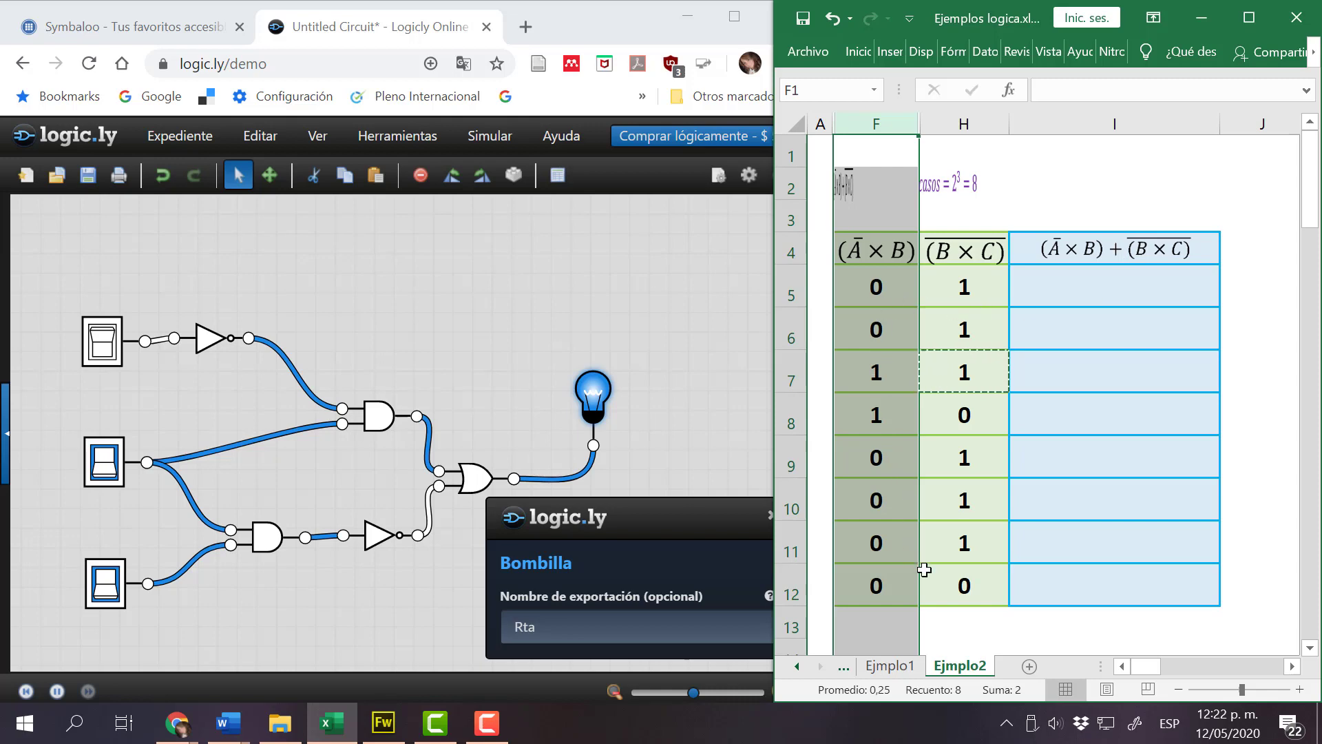
{"action": "left_click", "coordinate": [1031, 286]}
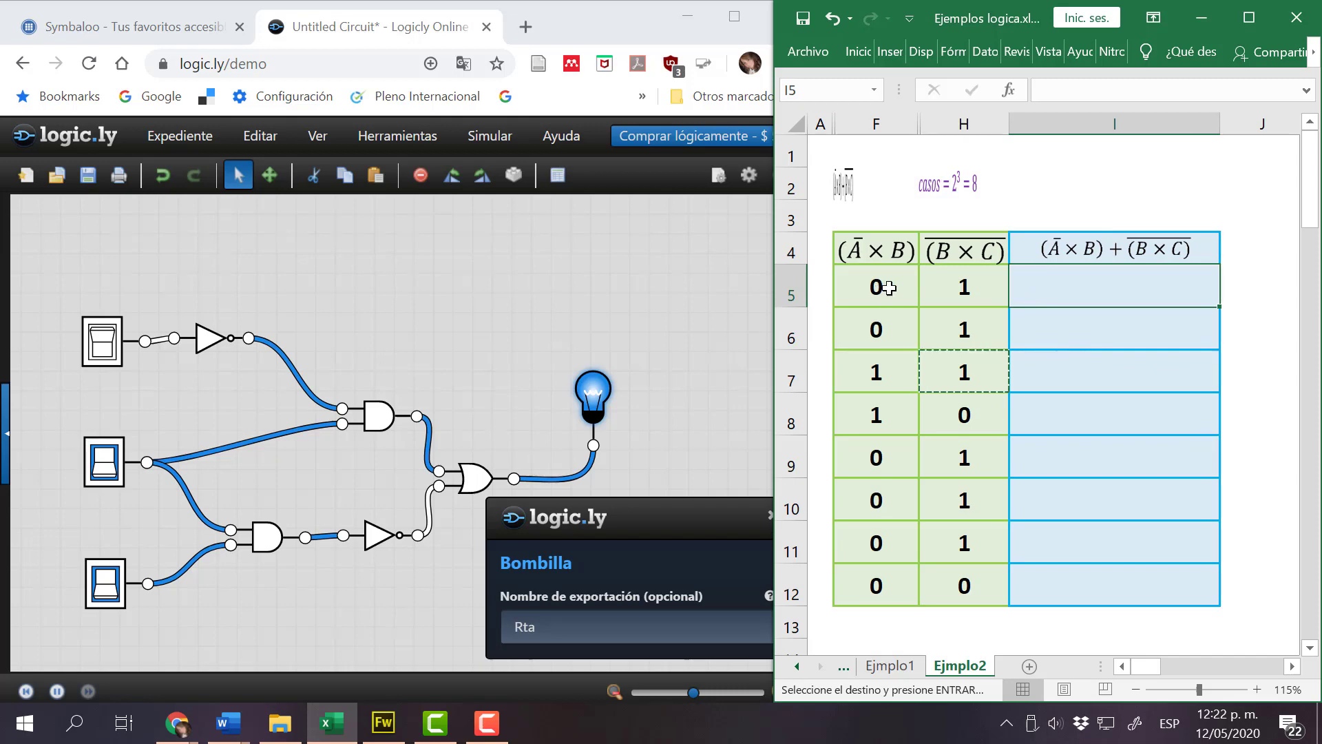
{"action": "left_click", "coordinate": [889, 287]}
{"action": "left_click", "coordinate": [964, 286]}
{"action": "left_click", "coordinate": [1077, 283]}
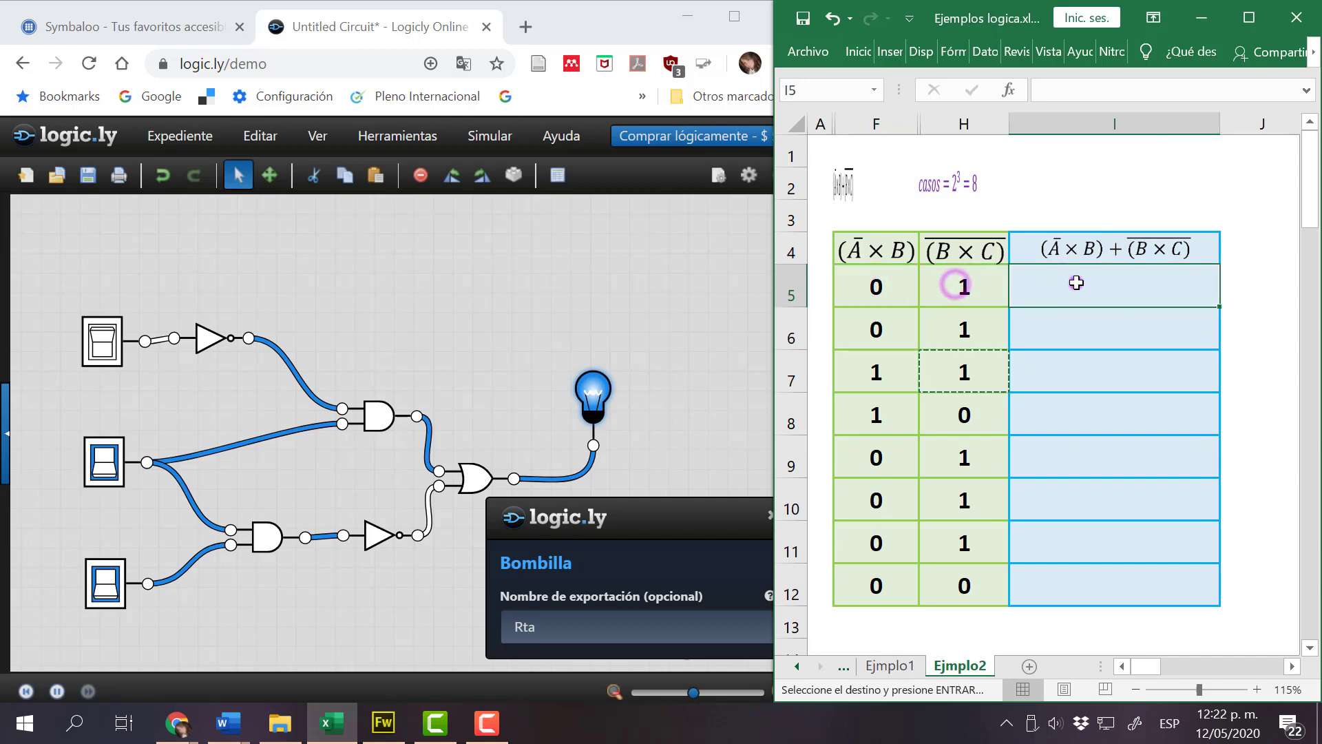
{"action": "type", "text": "1"}
{"action": "key", "text": "Return"}
{"action": "type", "text": "1"}
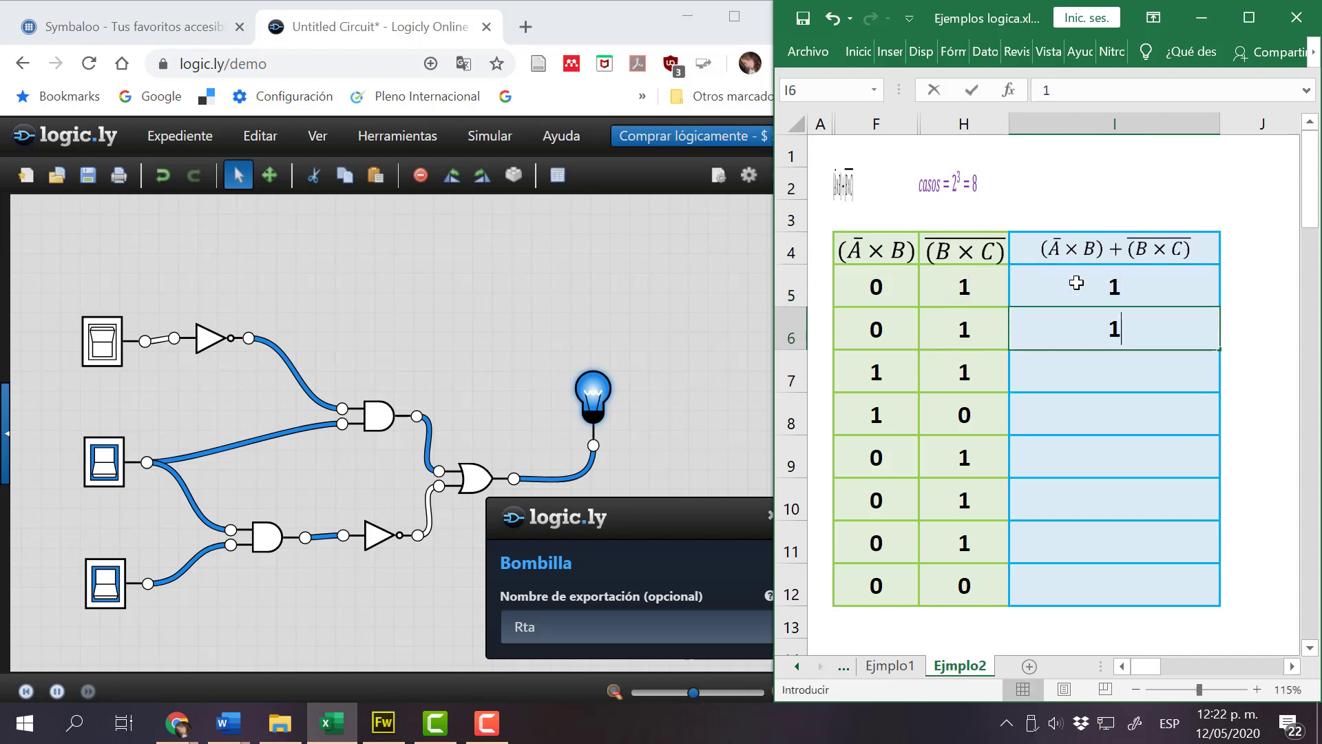
{"action": "key", "text": "Return"}
Enter 1 in cells I7 and I8 by combining each row's two operands with OR.
{"action": "left_click_drag", "start_coordinate": [867, 370], "coordinate": [951, 372]}
{"action": "left_click", "coordinate": [1051, 375]}
{"action": "type", "text": "1"}
{"action": "key", "text": "Return"}
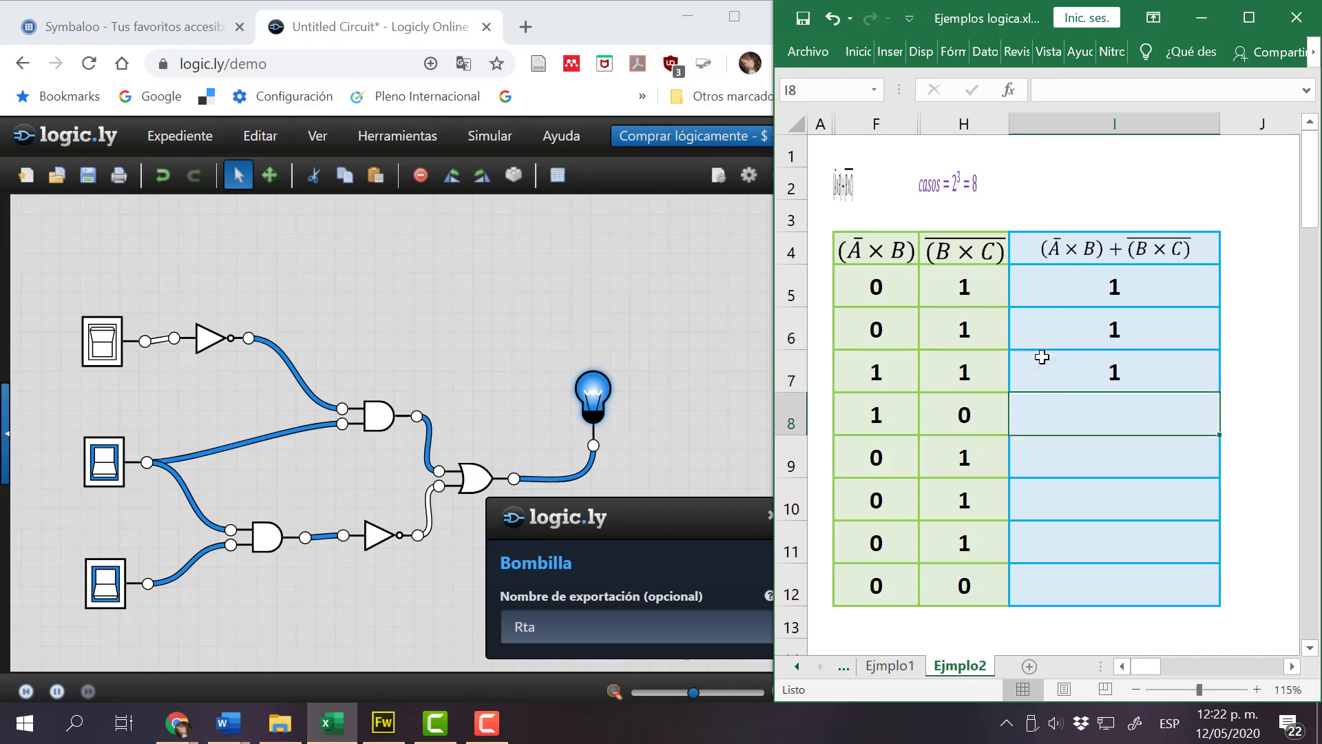
{"action": "left_click", "coordinate": [875, 422]}
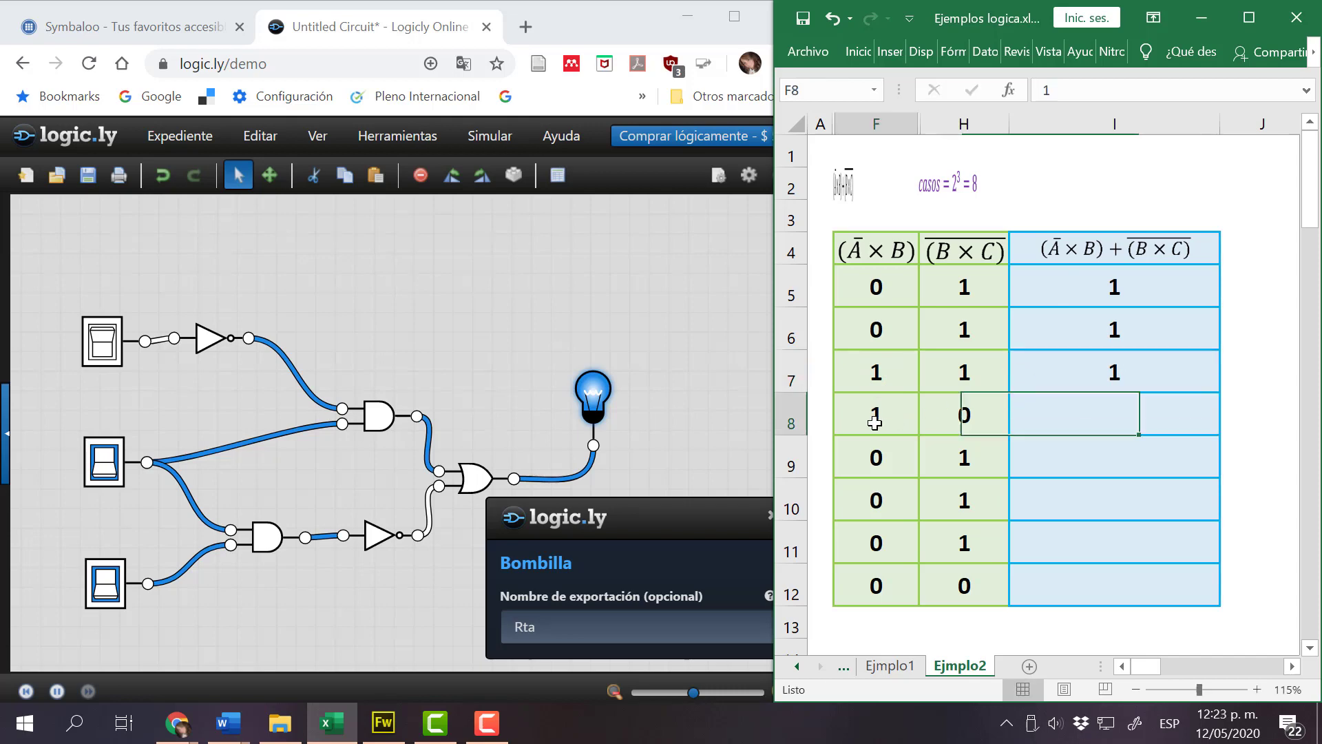
{"action": "left_click", "coordinate": [981, 422]}
{"action": "left_click", "coordinate": [1114, 414]}
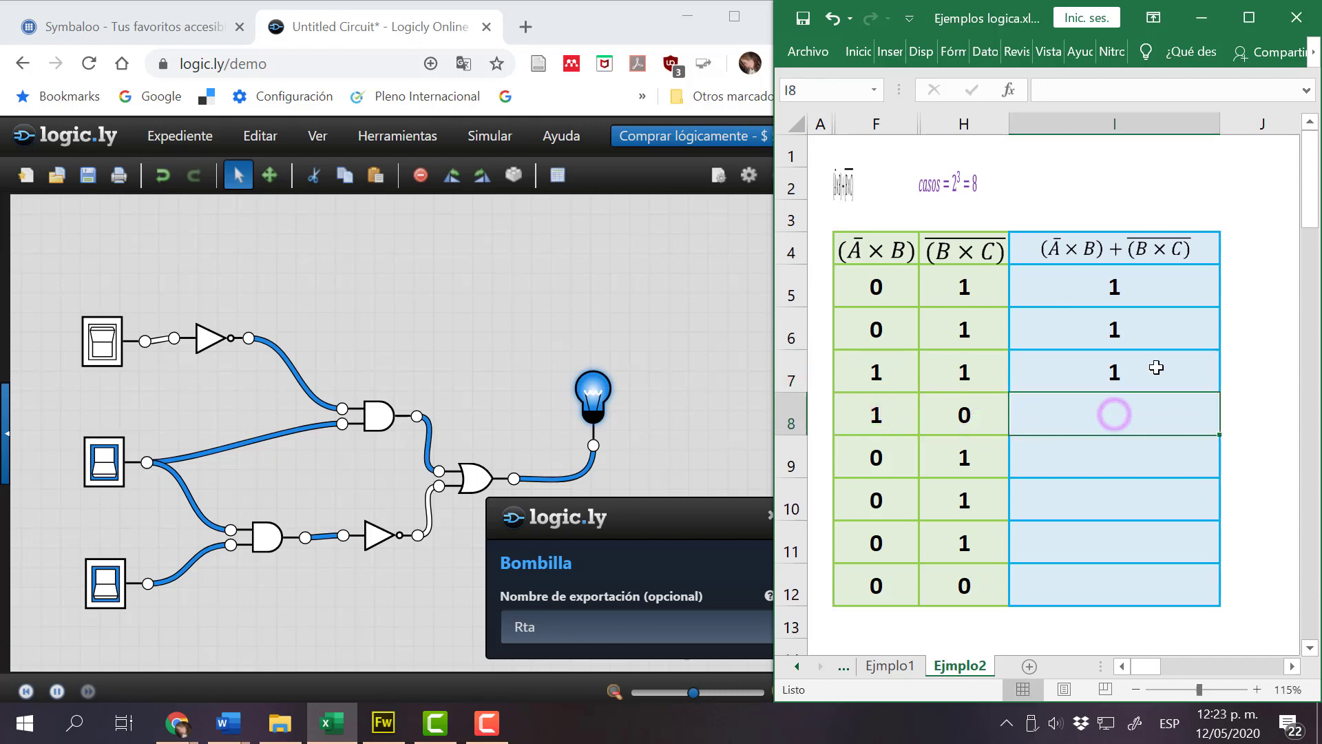
{"action": "type", "text": "1"}
{"action": "key", "text": "Return"}
Fill the rest of the final column with 1 in I9, I10 and I11, and 0 in I12.
{"action": "type", "text": "1"}
{"action": "key", "text": "Return"}
{"action": "type", "text": "1"}
{"action": "key", "text": "Return"}
{"action": "type", "text": "1"}
{"action": "key", "text": "Return"}
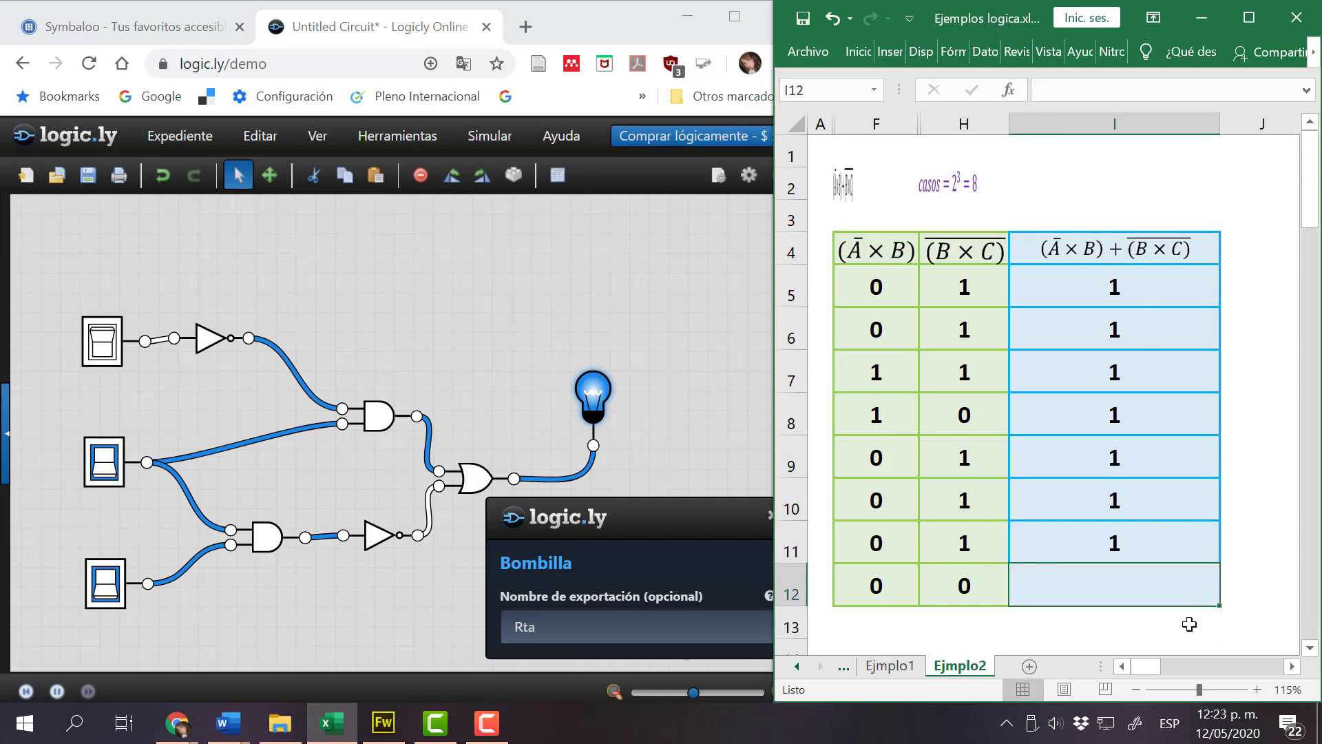
{"action": "left_click_drag", "start_coordinate": [881, 599], "coordinate": [965, 595]}
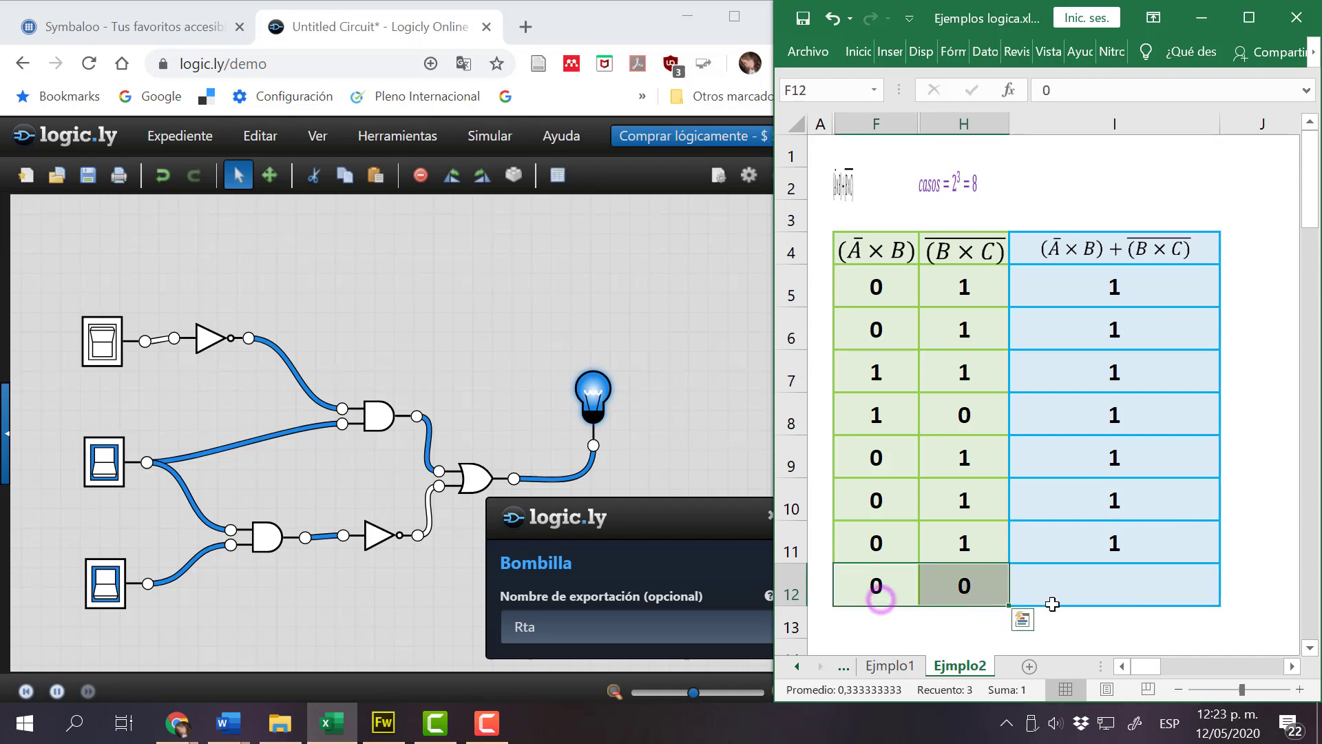
{"action": "left_click", "coordinate": [1119, 599]}
{"action": "type", "text": "0"}
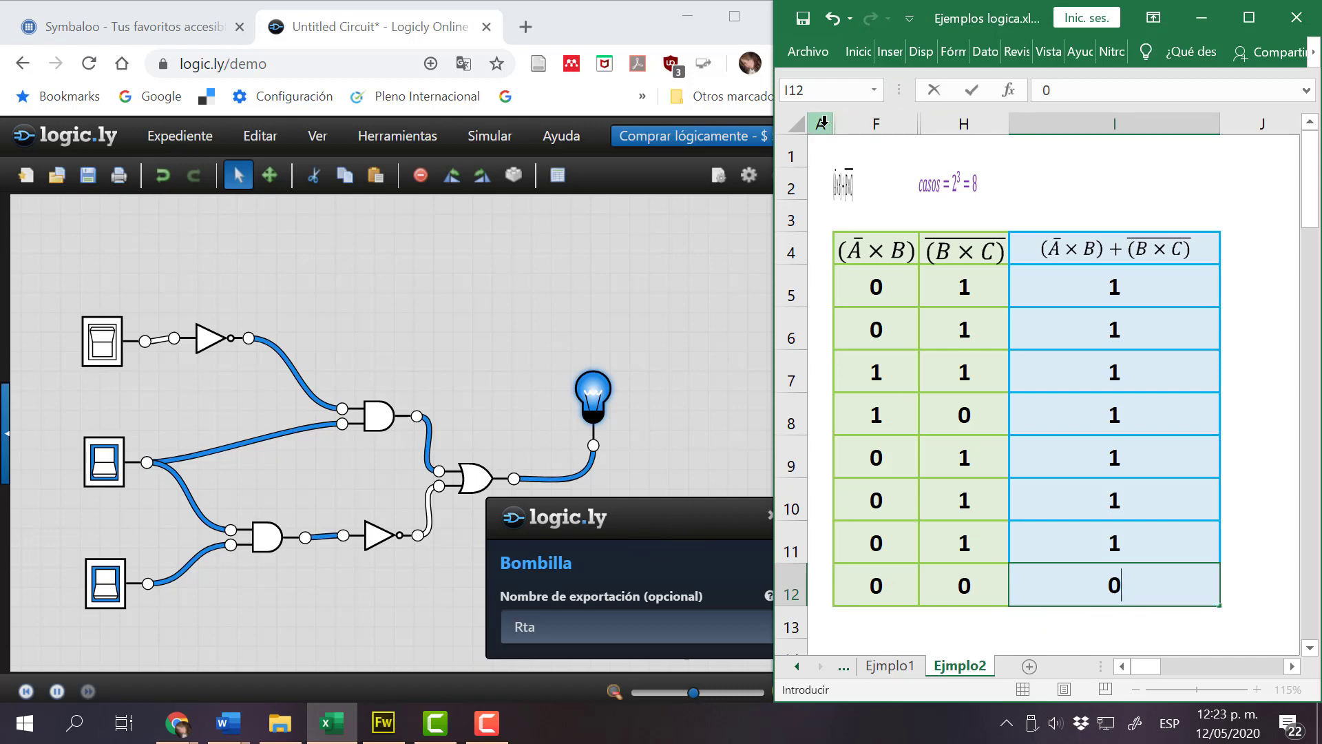
Unhide the worksheet columns between A and I to restore the complete truth table.
{"action": "left_click_drag", "start_coordinate": [823, 122], "coordinate": [1029, 119]}
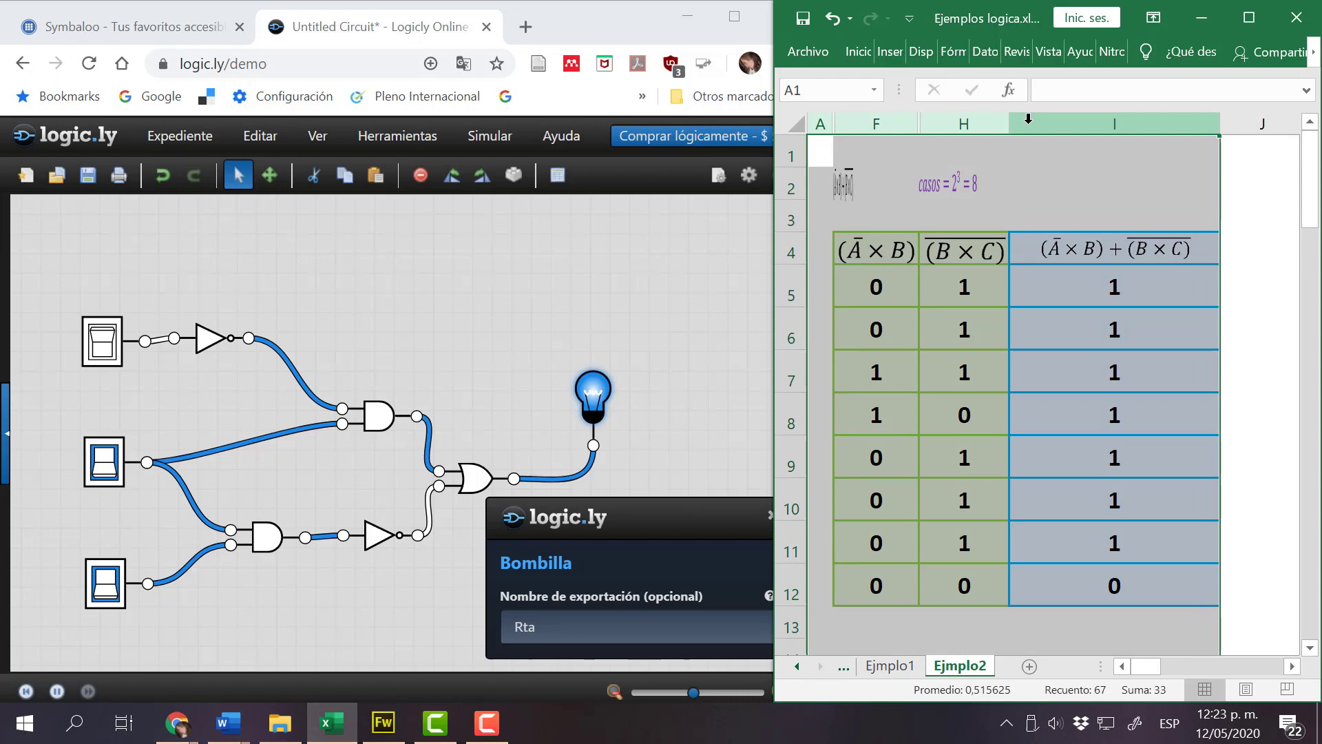
{"action": "right_click", "coordinate": [1028, 125]}
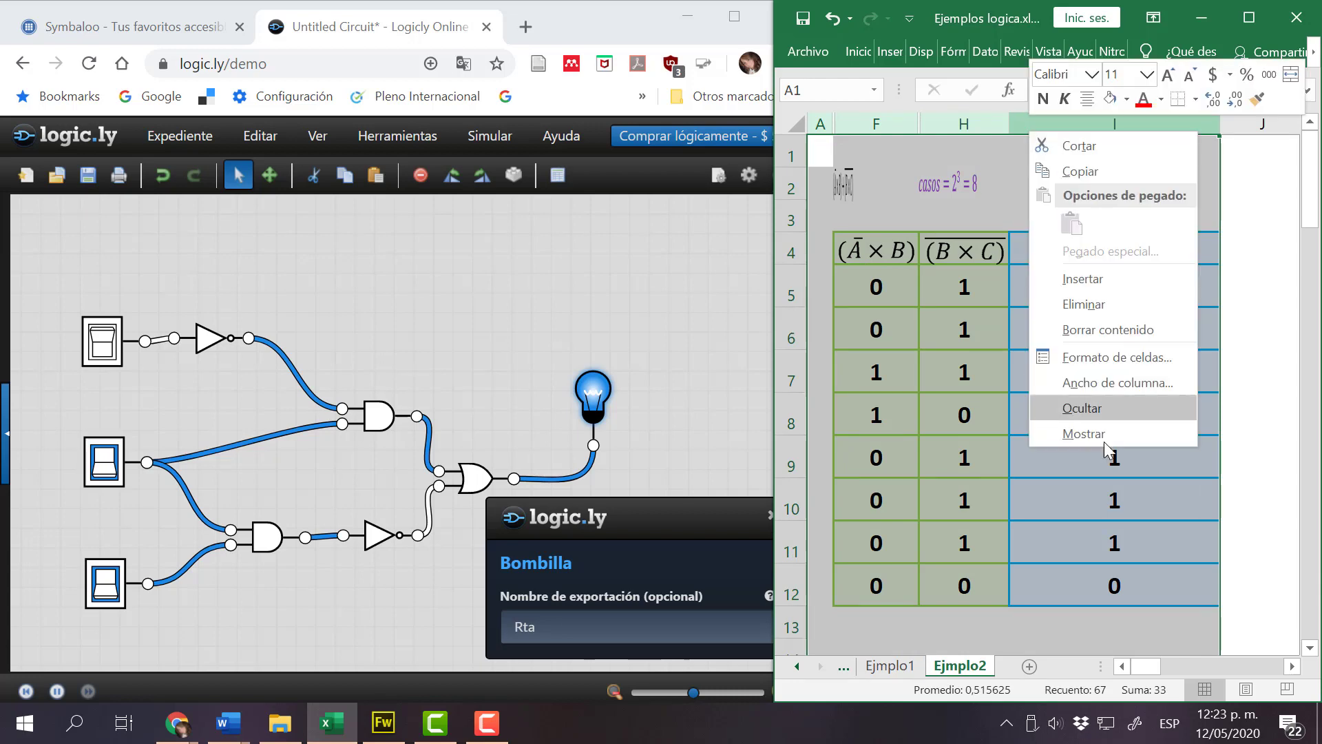
{"action": "left_click", "coordinate": [1095, 435]}
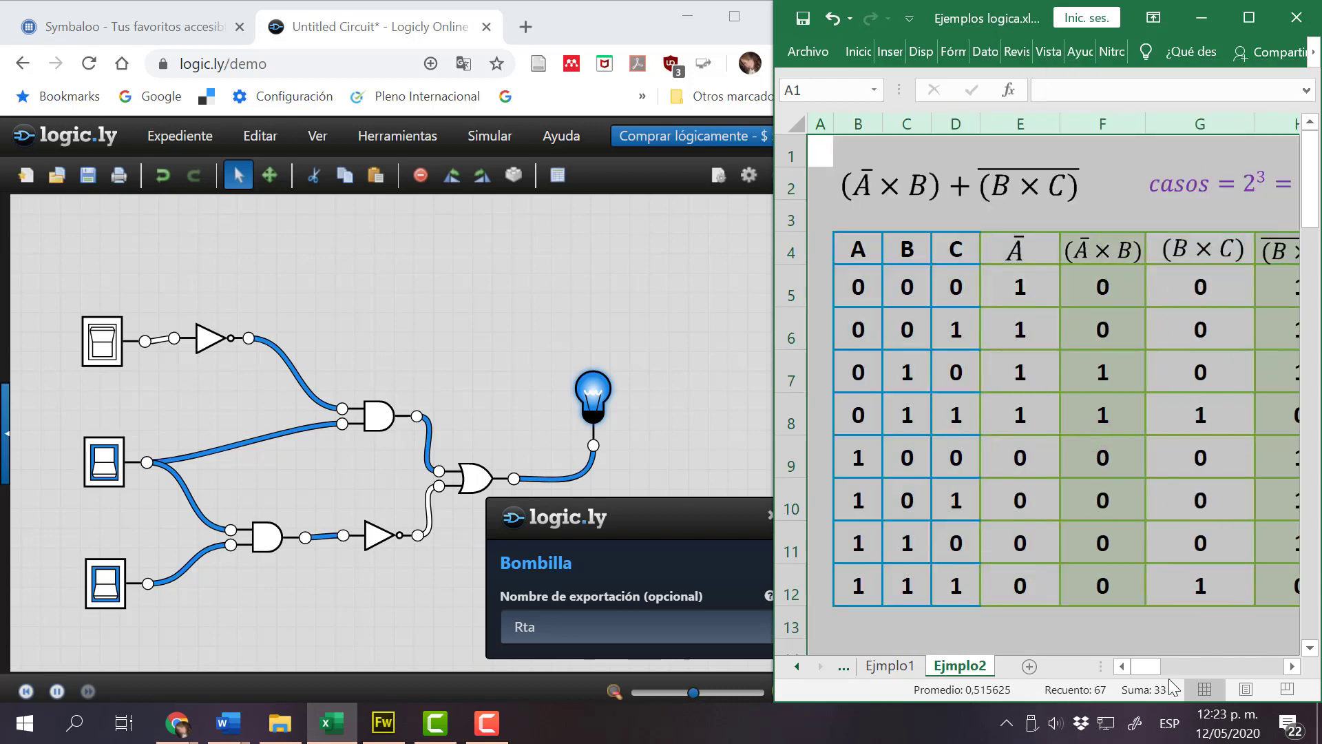
{"action": "left_click_drag", "start_coordinate": [1149, 666], "coordinate": [1179, 669]}
{"action": "left_click", "coordinate": [1036, 629]}
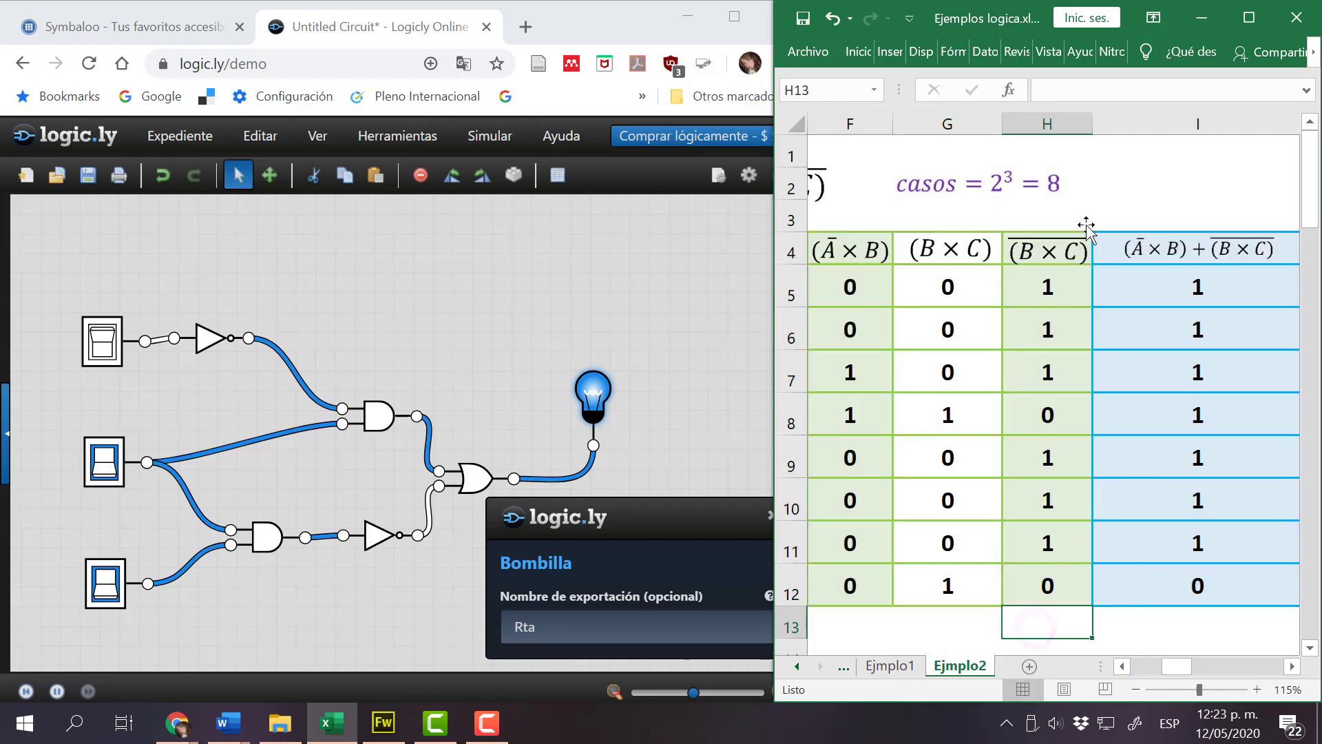
Hide the intermediate columns E to H so only inputs A, B, C and the final result remain.
{"action": "left_click_drag", "start_coordinate": [1043, 126], "coordinate": [993, 124]}
{"action": "right_click", "coordinate": [994, 124]}
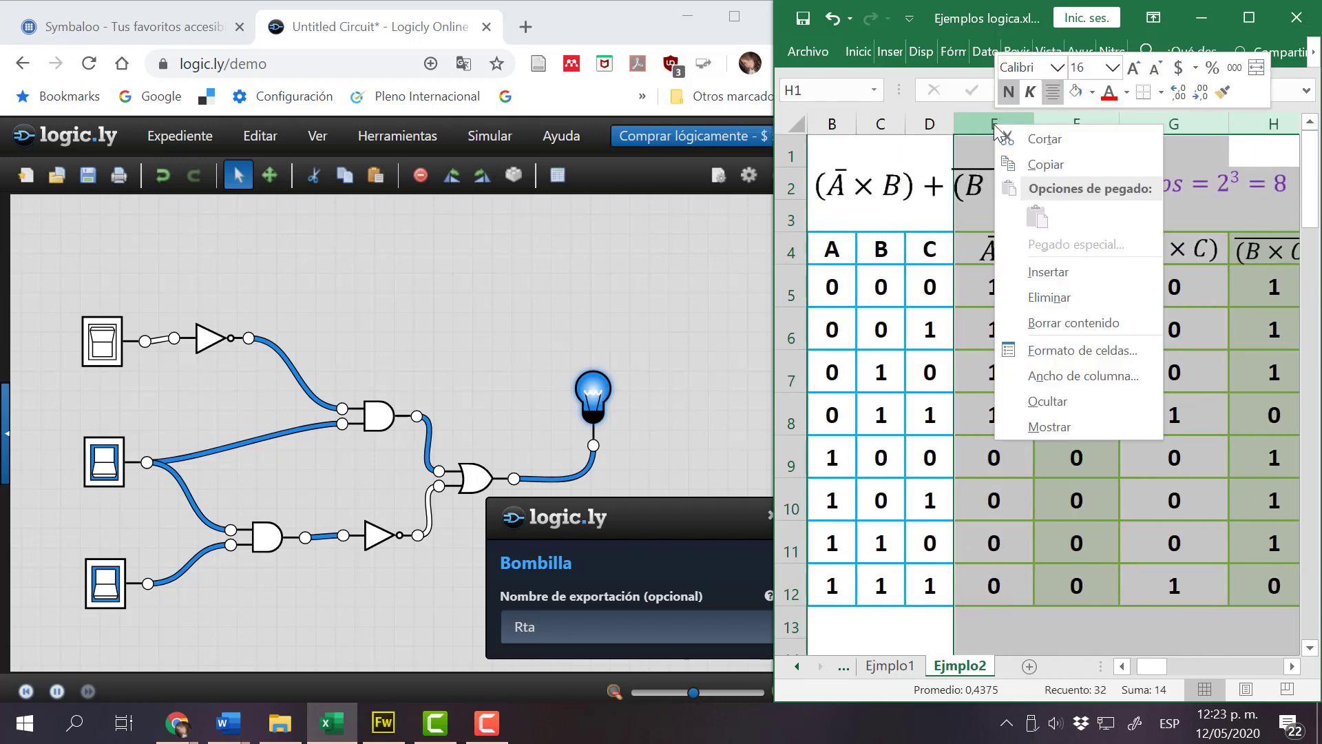
{"action": "left_click", "coordinate": [1052, 410]}
{"action": "left_click_drag", "start_coordinate": [1197, 669], "coordinate": [1146, 679]}
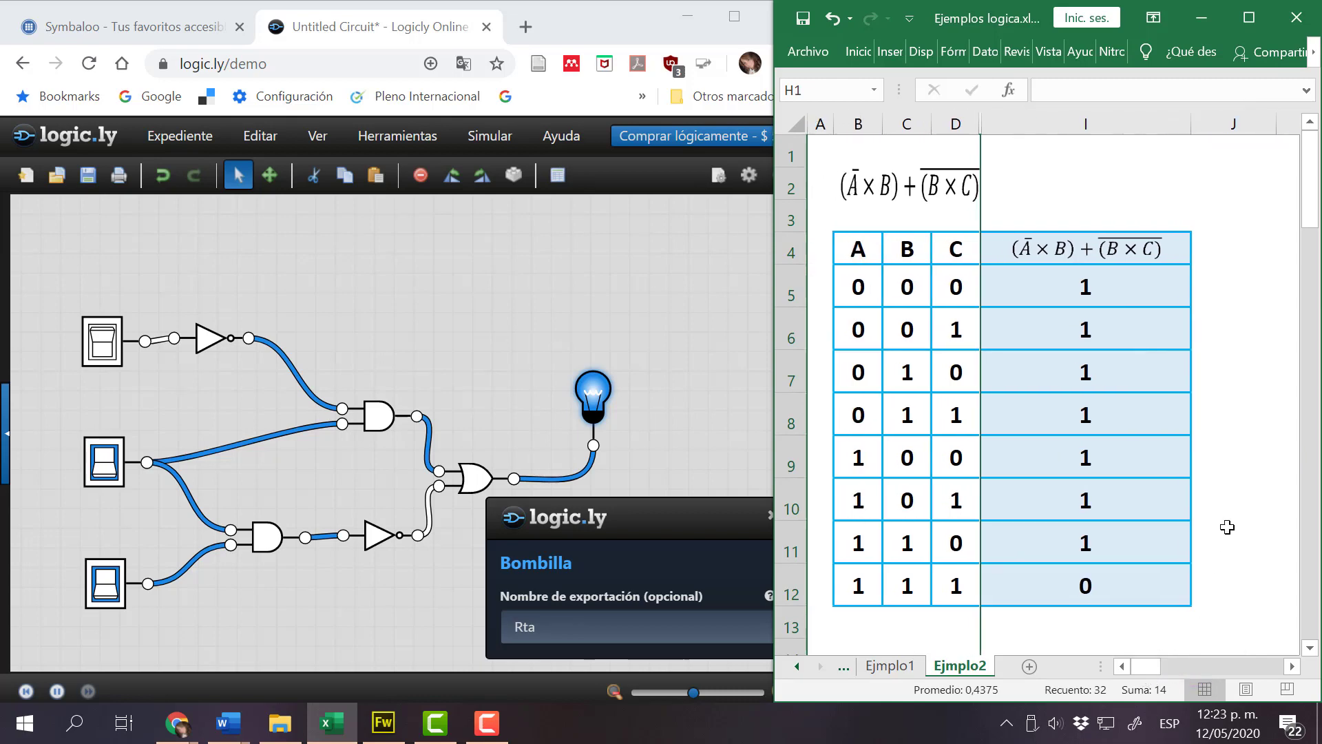
In Logicly, test the first two table rows, with all switches off and with only input C on.
{"action": "left_click", "coordinate": [1096, 288]}
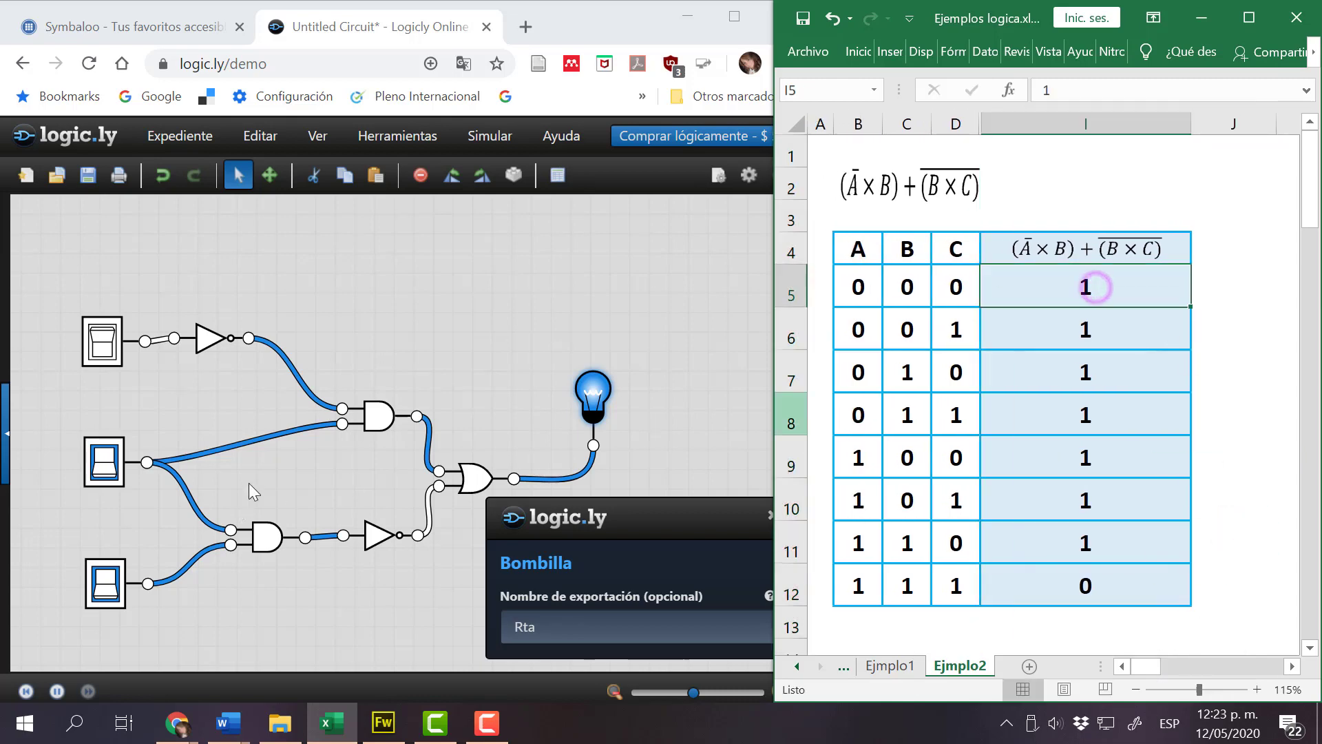
{"action": "left_click", "coordinate": [657, 526]}
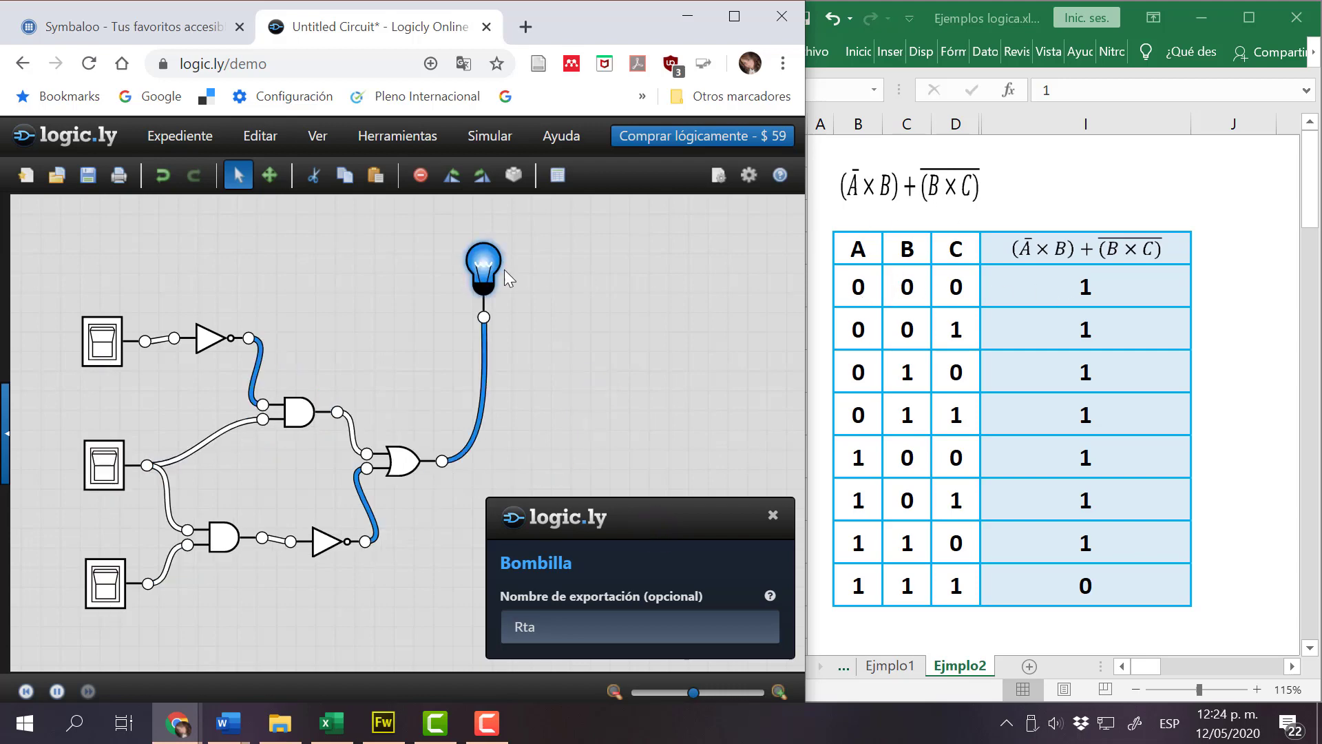
{"action": "left_click", "coordinate": [859, 331]}
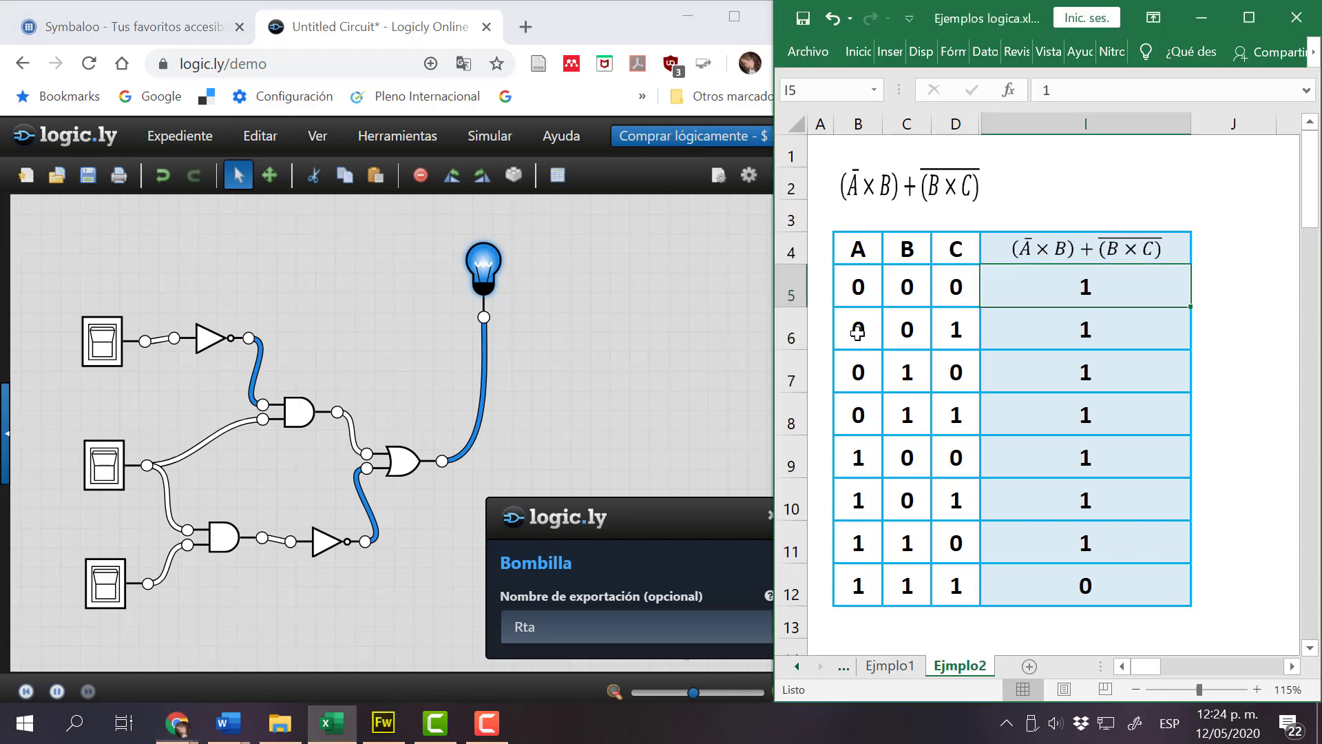
{"action": "left_click_drag", "start_coordinate": [858, 331], "coordinate": [957, 331]}
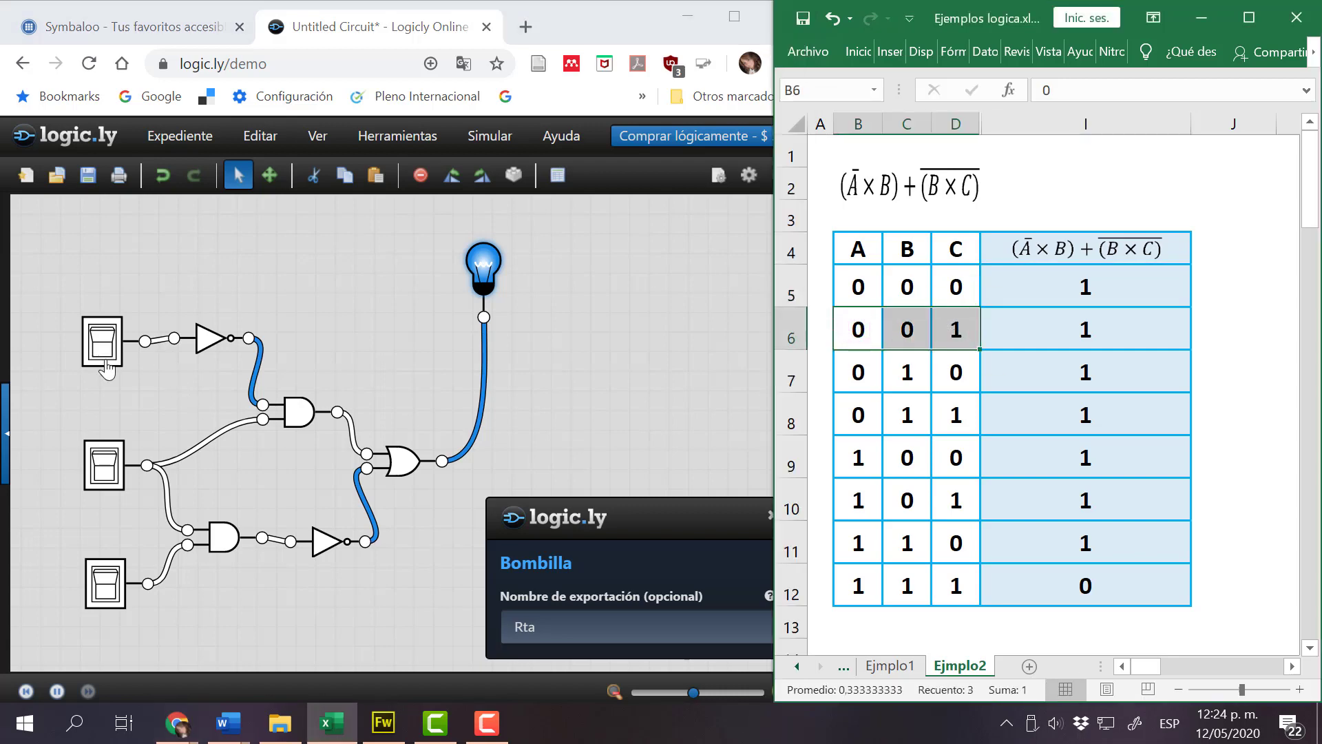
{"action": "left_click", "coordinate": [104, 591]}
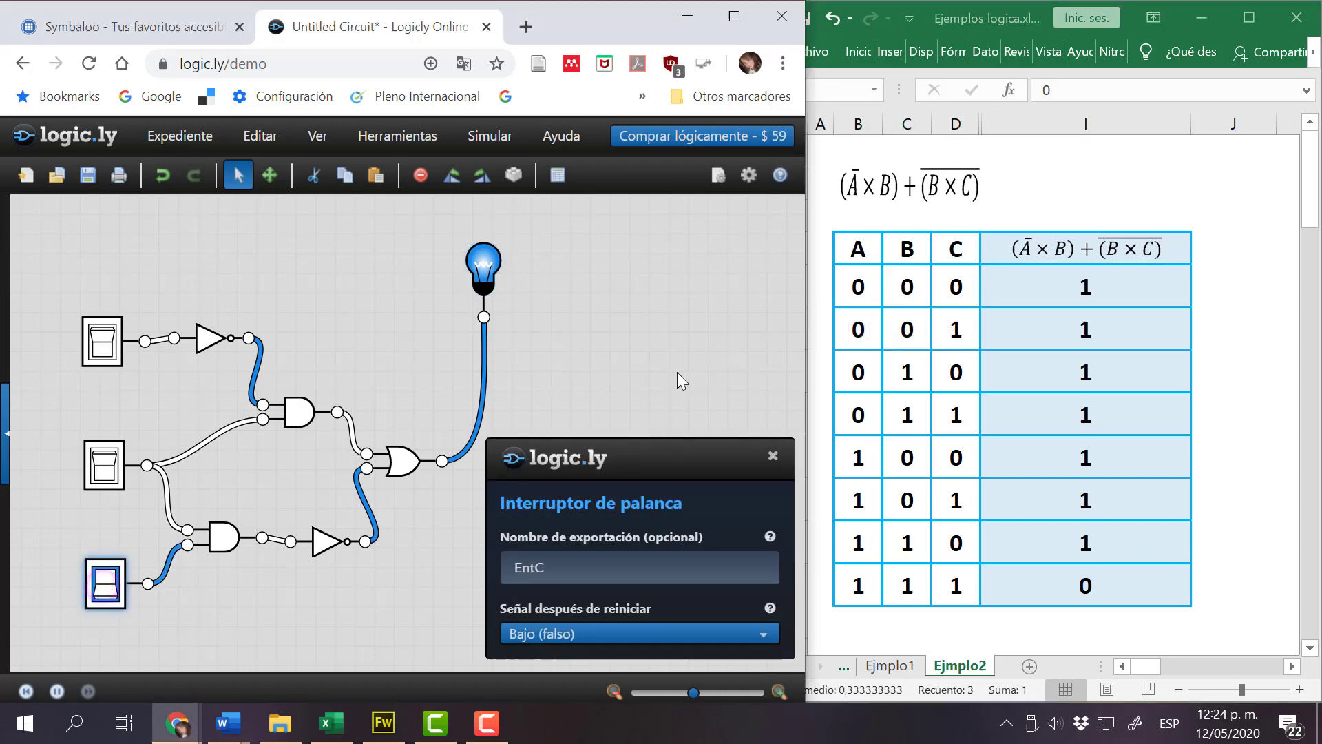
Select the A, B, C values of row 0-1-0 and test it in Logicly by switching B on and C off.
{"action": "left_click", "coordinate": [870, 382]}
{"action": "left_click_drag", "start_coordinate": [859, 373], "coordinate": [934, 380]}
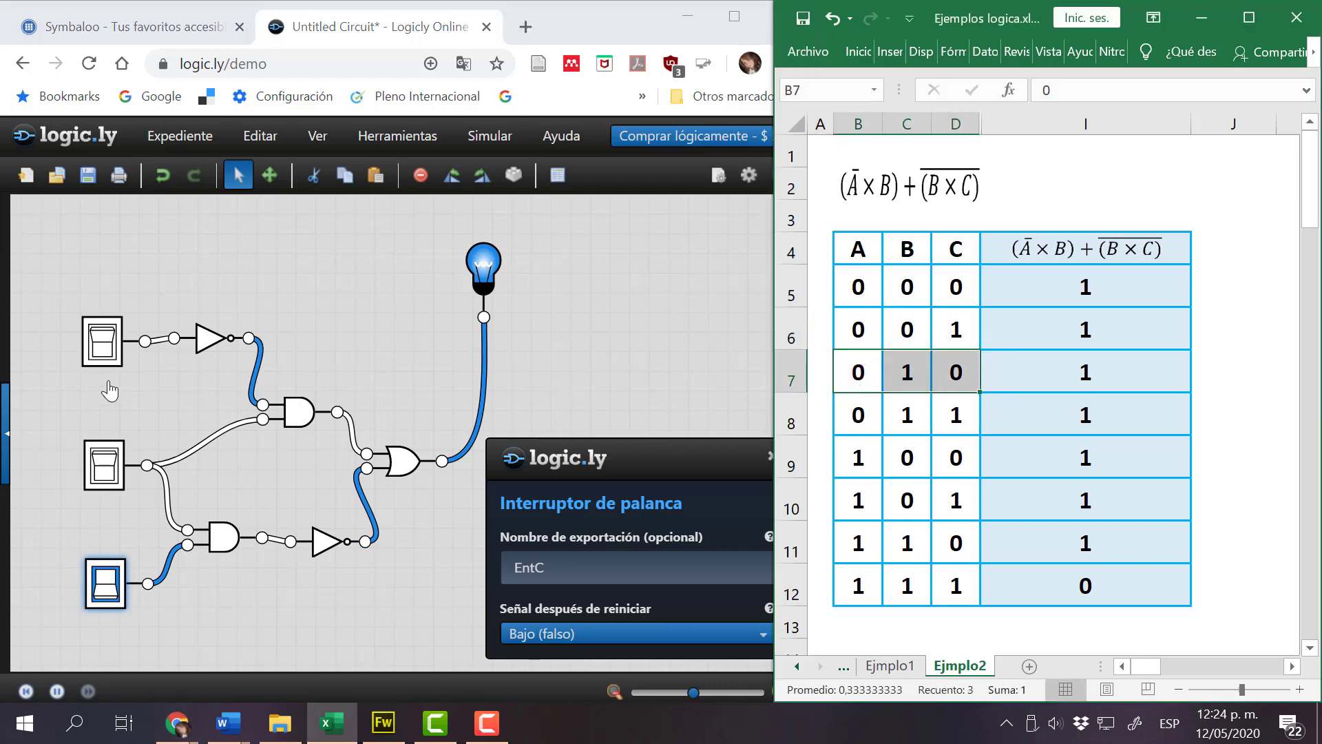
{"action": "left_click", "coordinate": [96, 480]}
{"action": "left_click", "coordinate": [114, 595]}
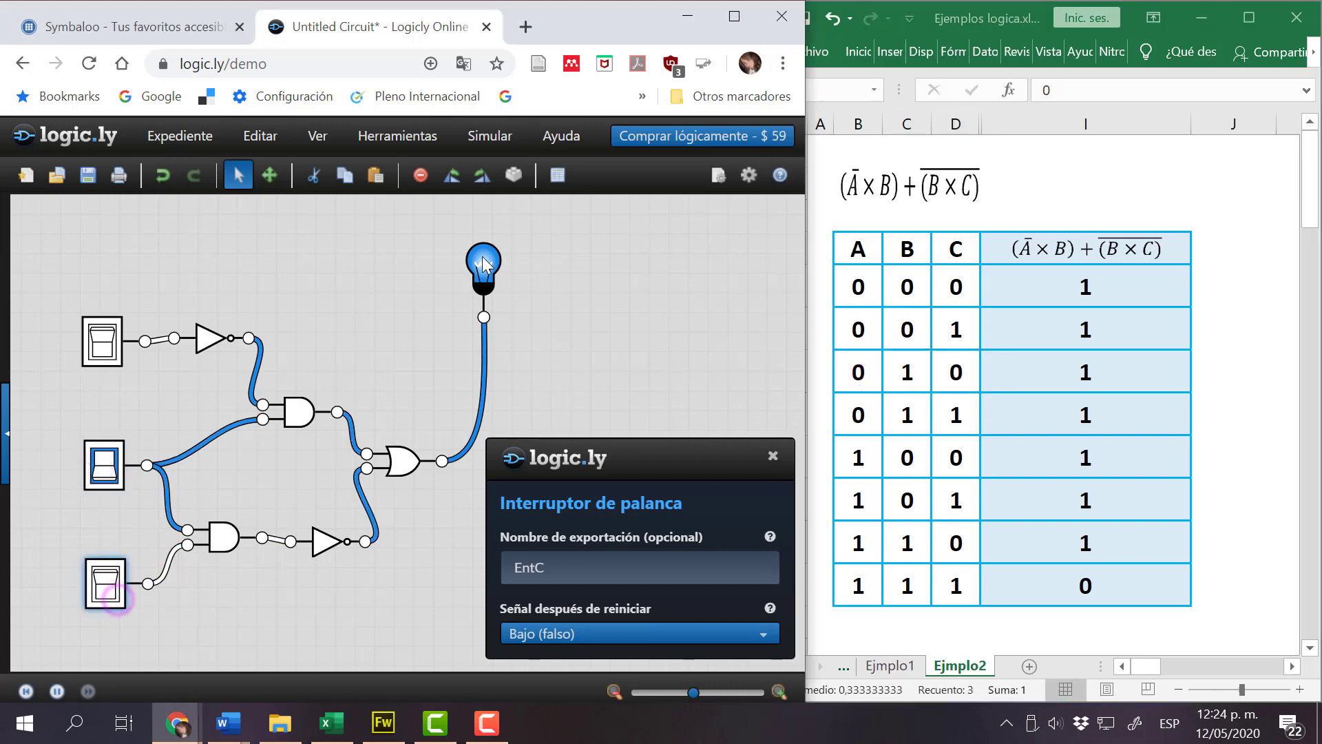
Select the A, B, C values of row 0-1-1 and test it in Logicly by switching C on alongside B.
{"action": "left_click", "coordinate": [858, 373]}
{"action": "left_click", "coordinate": [858, 416]}
{"action": "left_click_drag", "start_coordinate": [894, 421], "coordinate": [954, 417]}
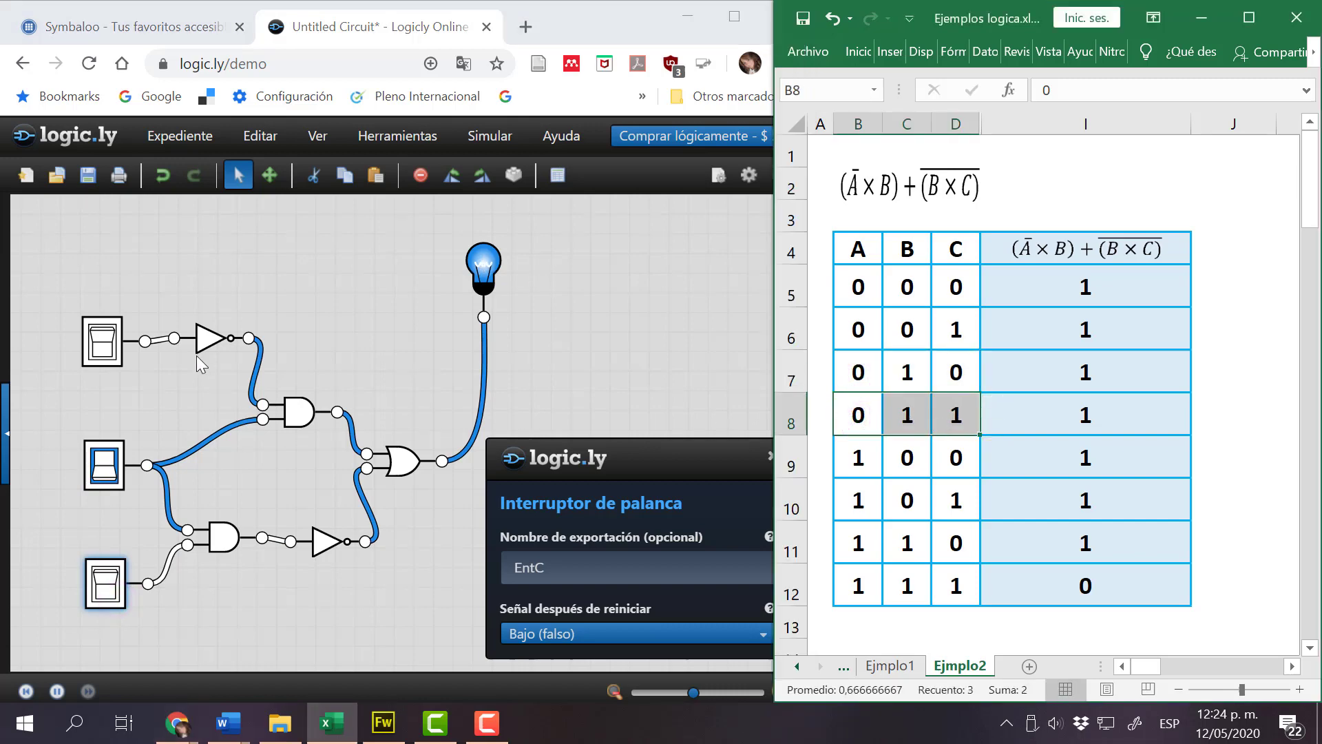
{"action": "left_click", "coordinate": [100, 568]}
{"action": "left_click", "coordinate": [102, 578]}
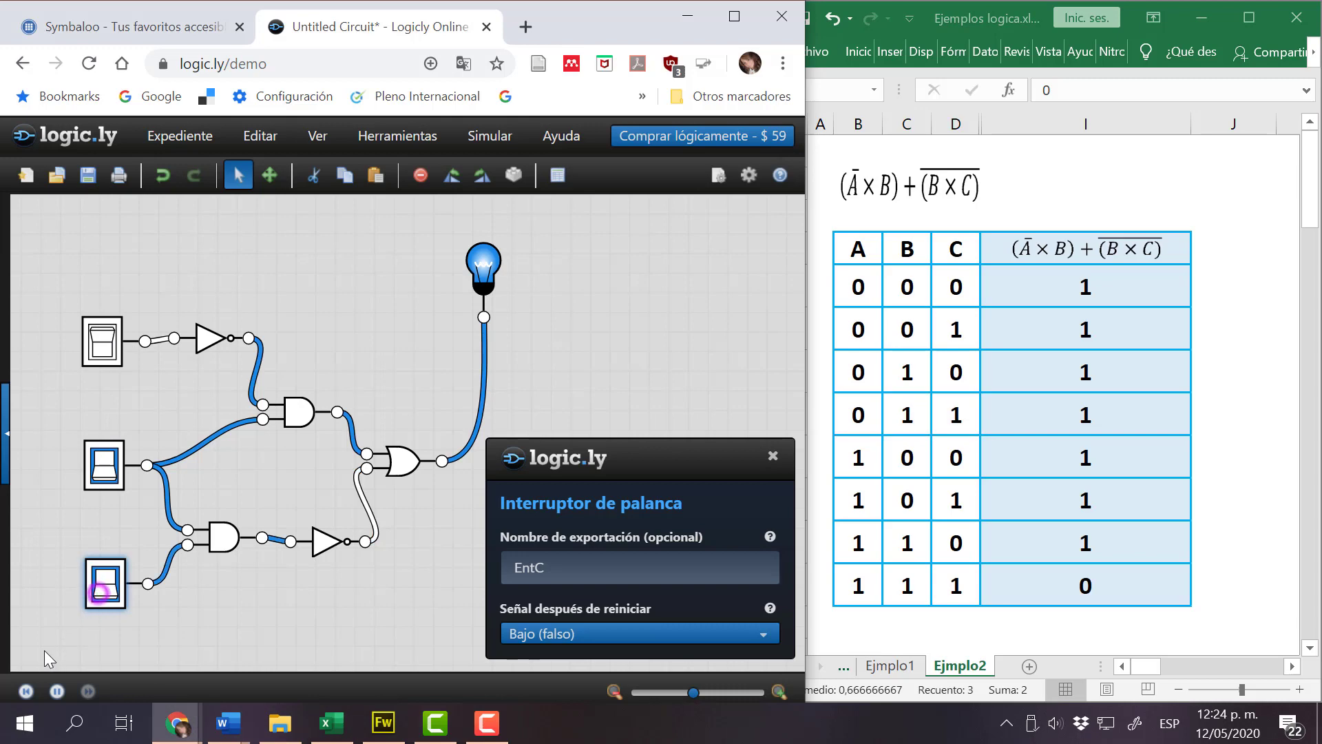